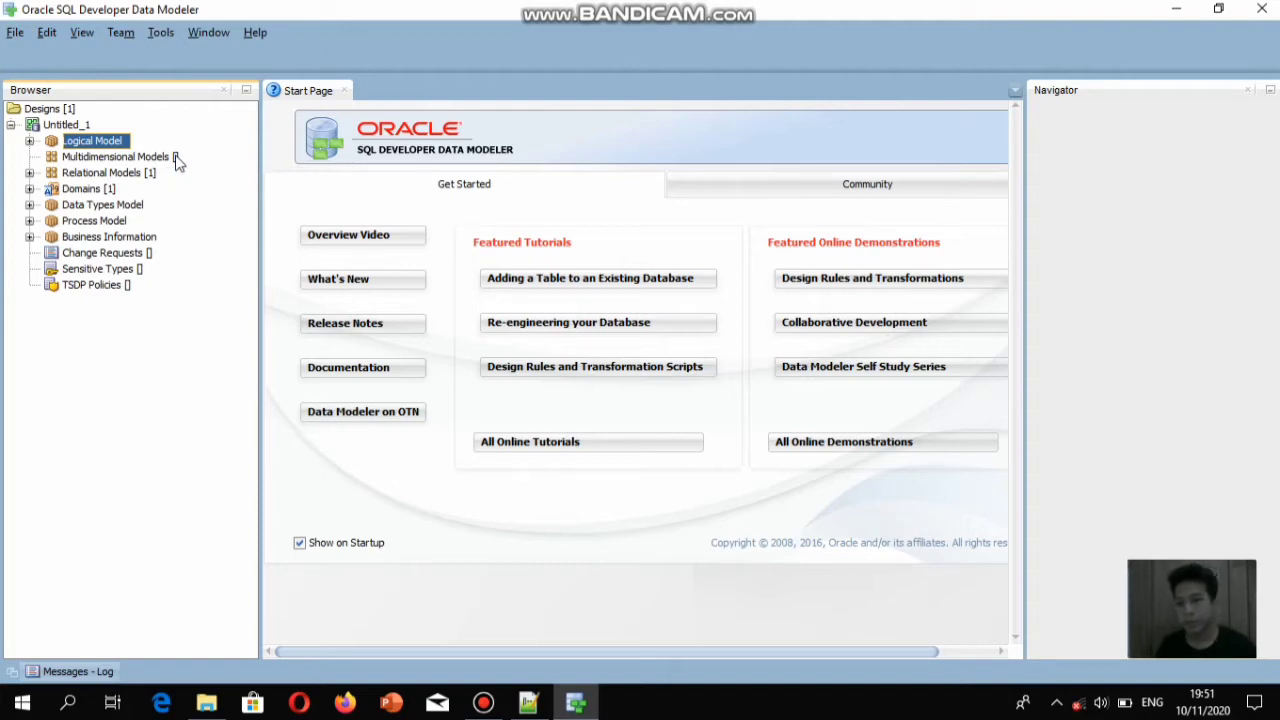
Show the Logical Model diagram of Untitled_1 and check the entity list in Toko Kacamata.txt in Notepad++
right_click(110, 144)
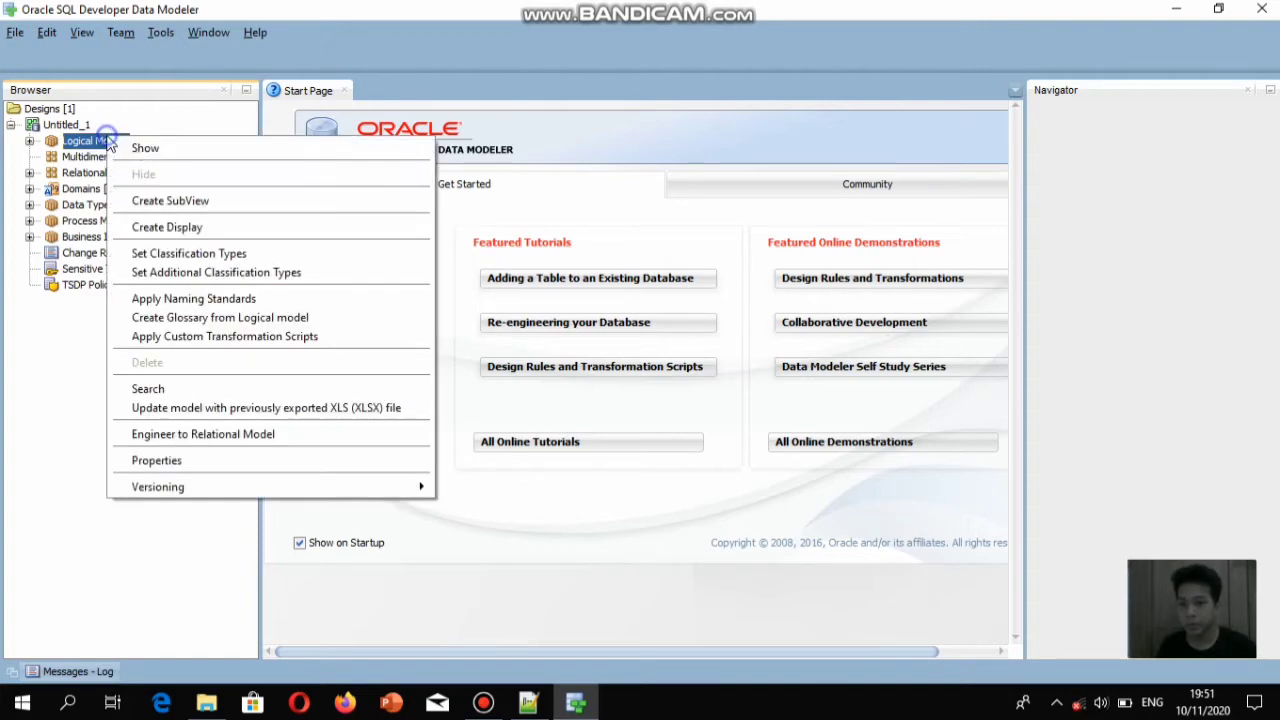
click(163, 148)
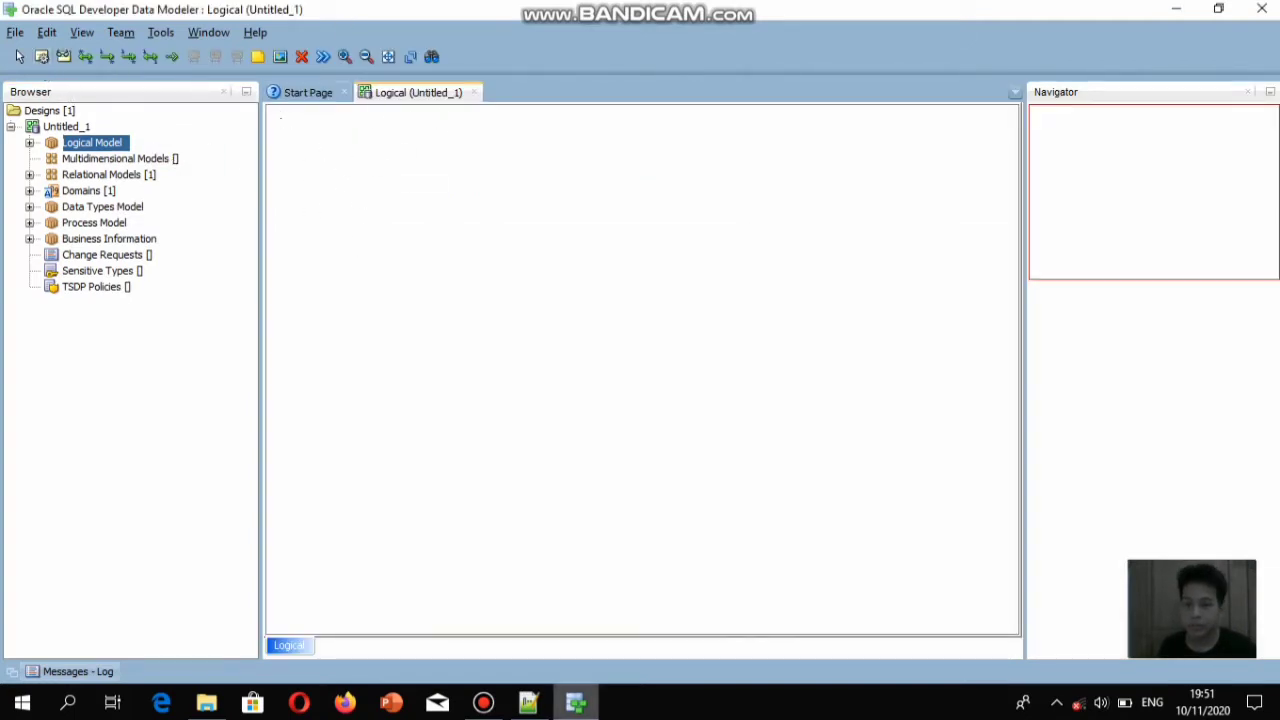
click(532, 708)
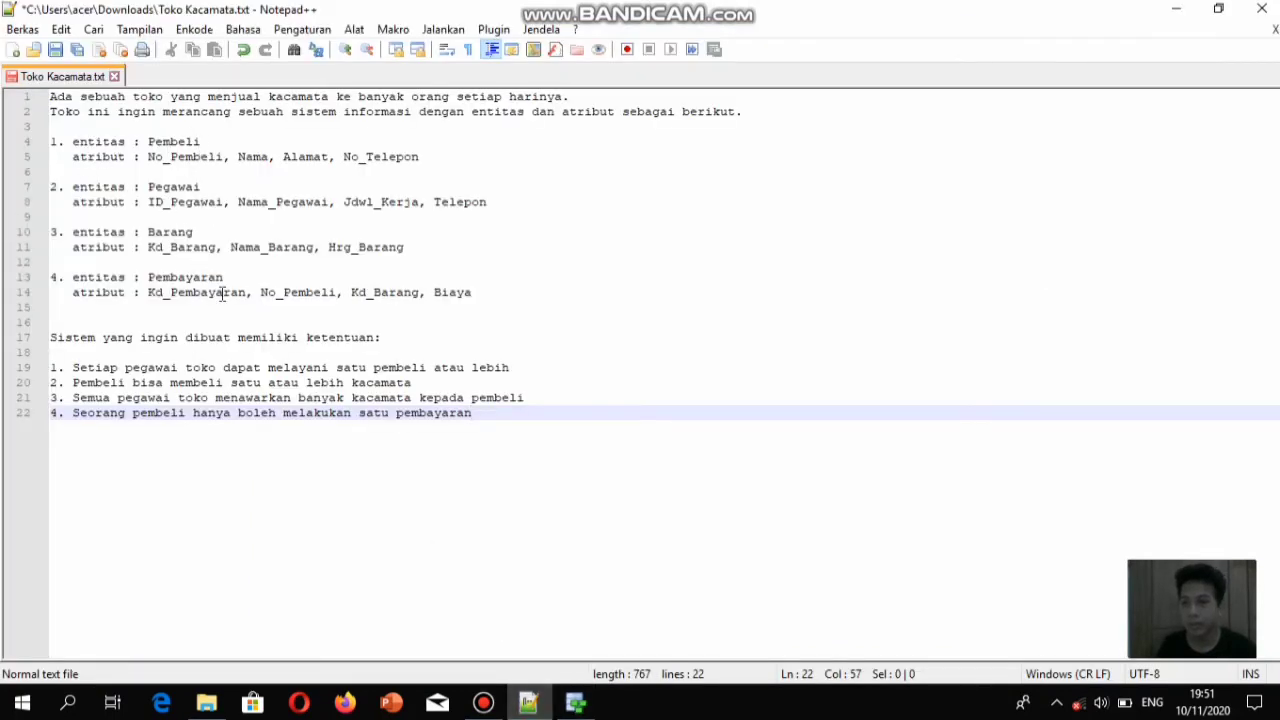
click(576, 703)
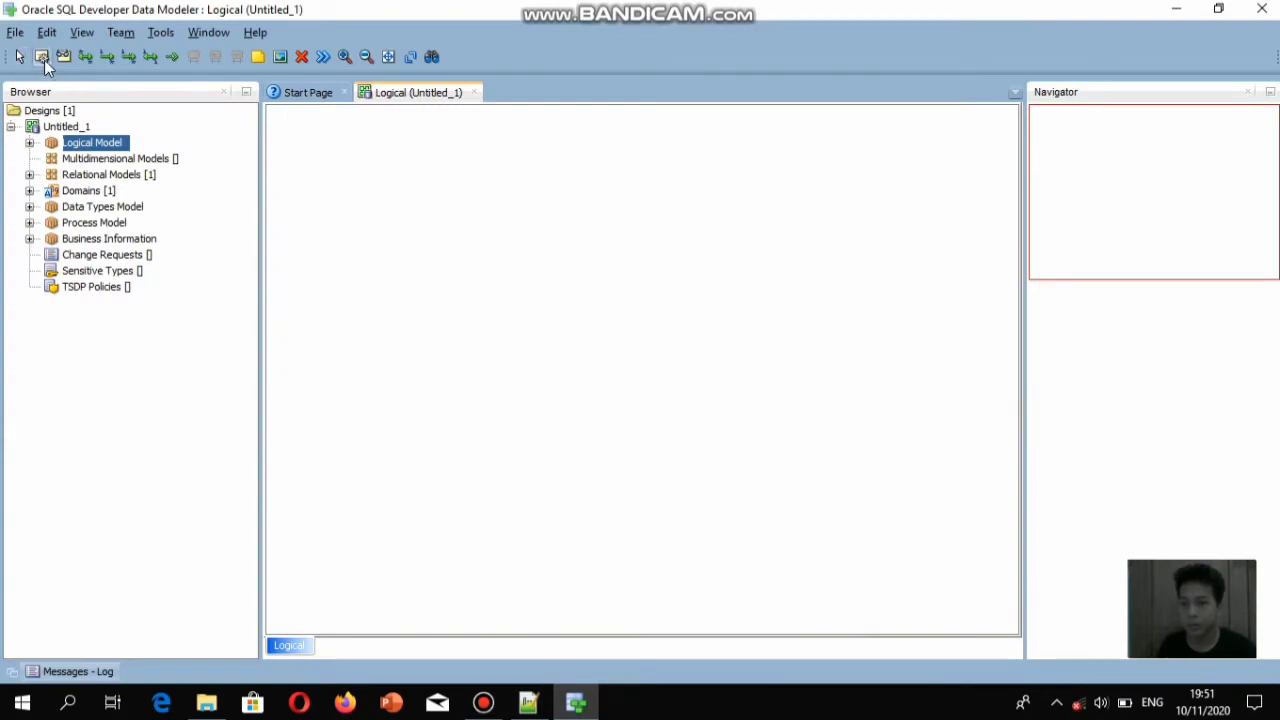
Create an entity named Pembeli in the upper-left area of the logical diagram
click(43, 59)
click(297, 140)
key(BackSpace)
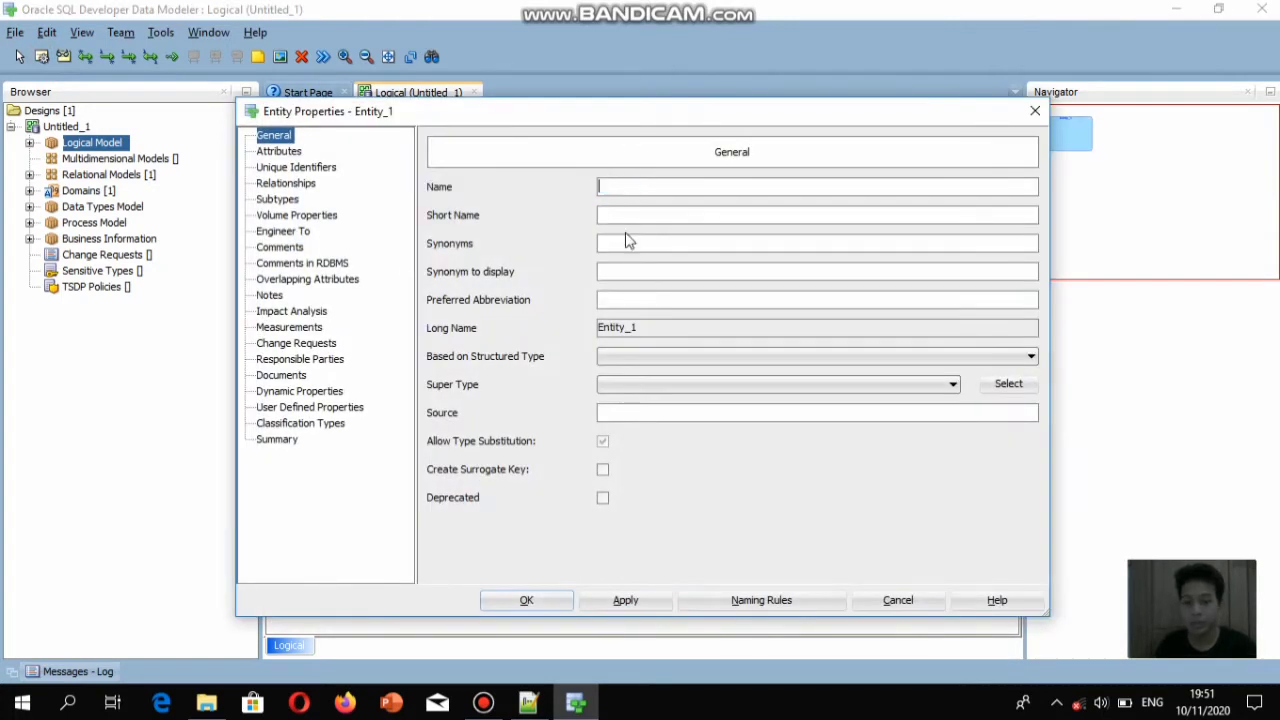
text(Pembeli)
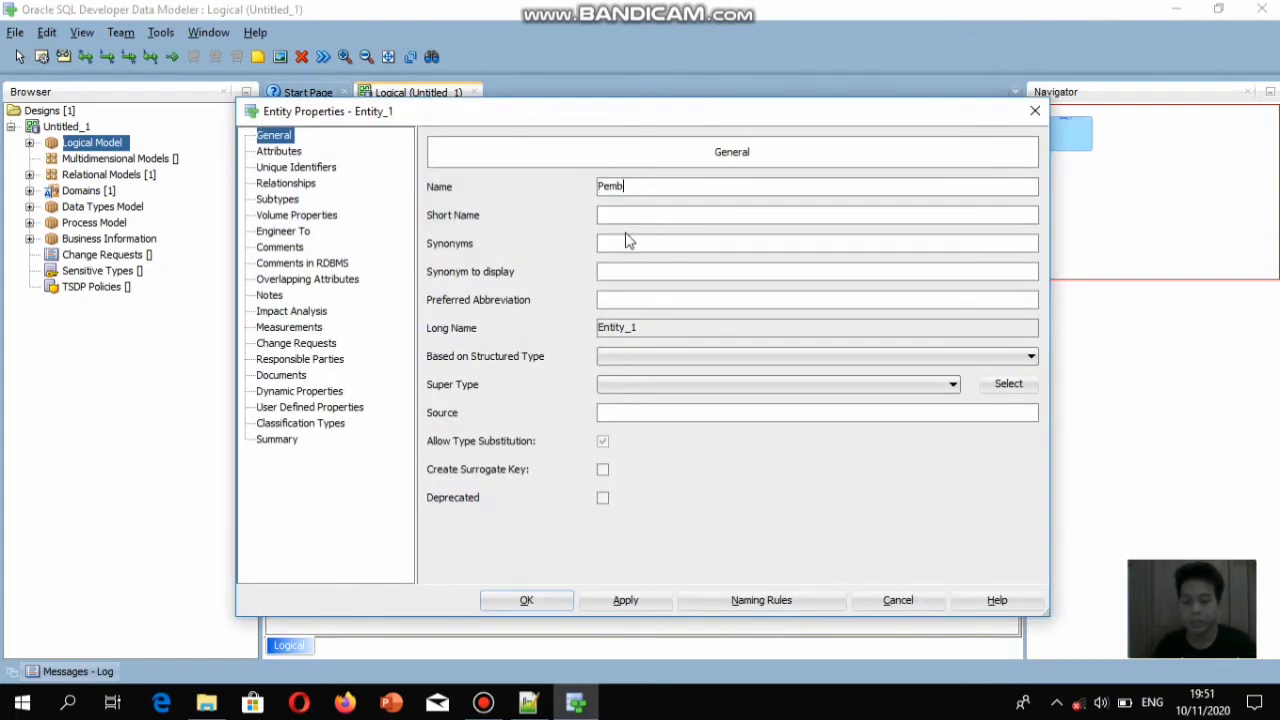
click(541, 598)
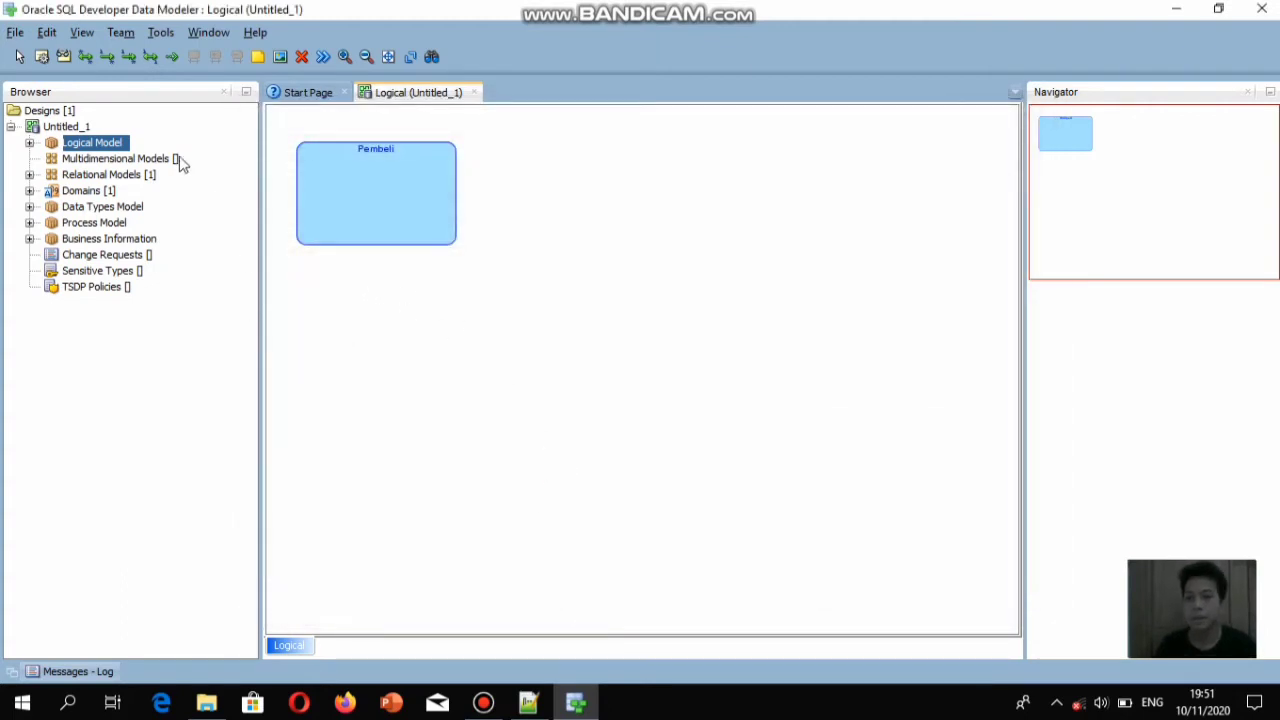
Place a second entity to the right of Pembeli and name it Pegawai, following the Notepad++ notes
click(691, 160)
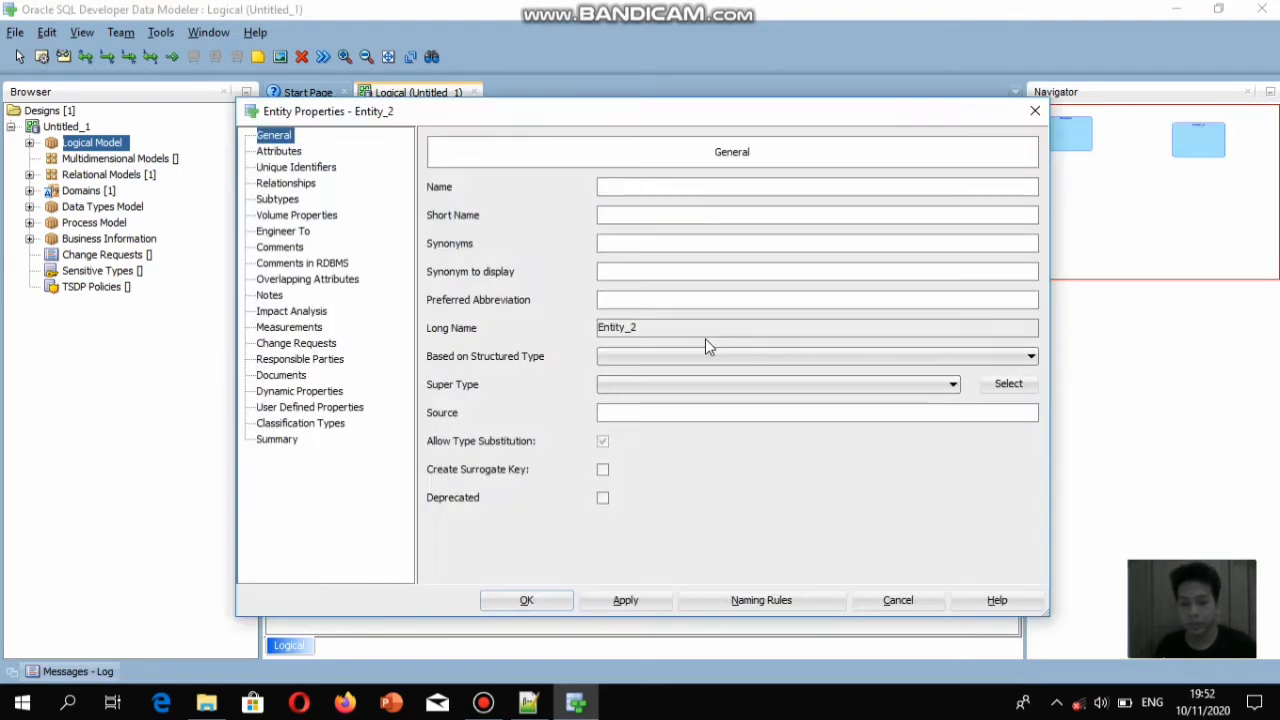
mouse_move(528, 705)
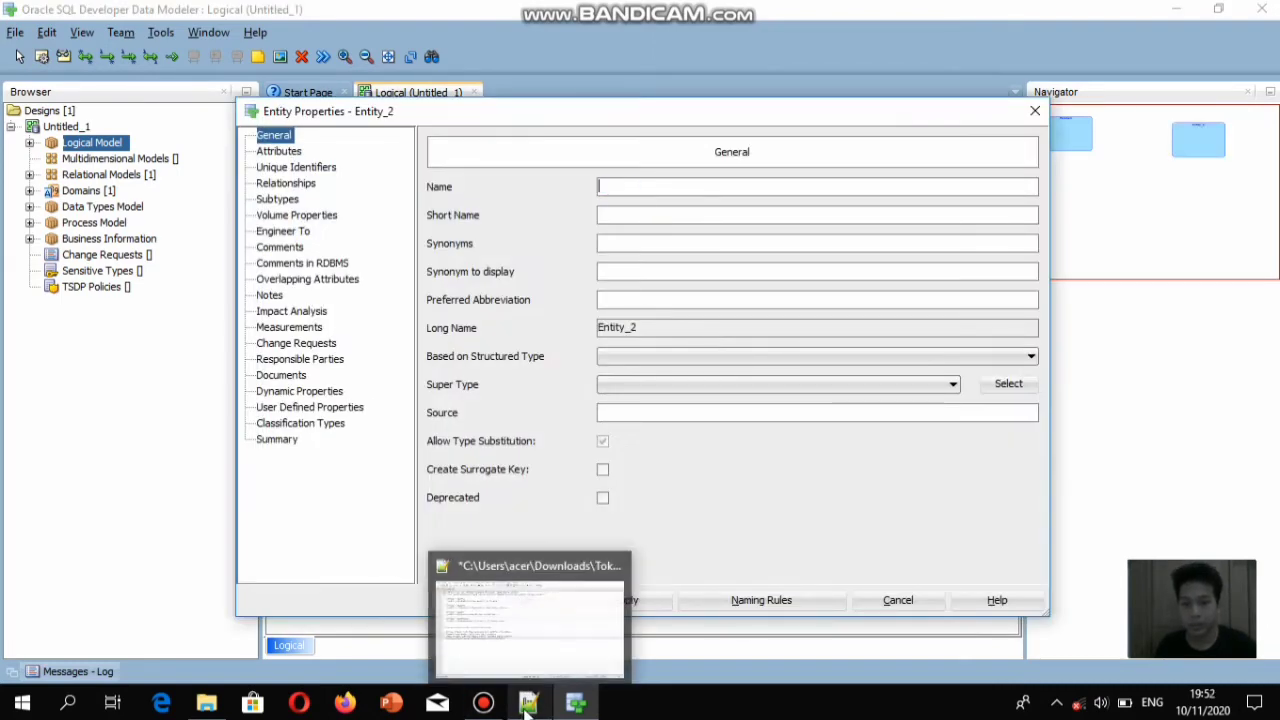
click(514, 655)
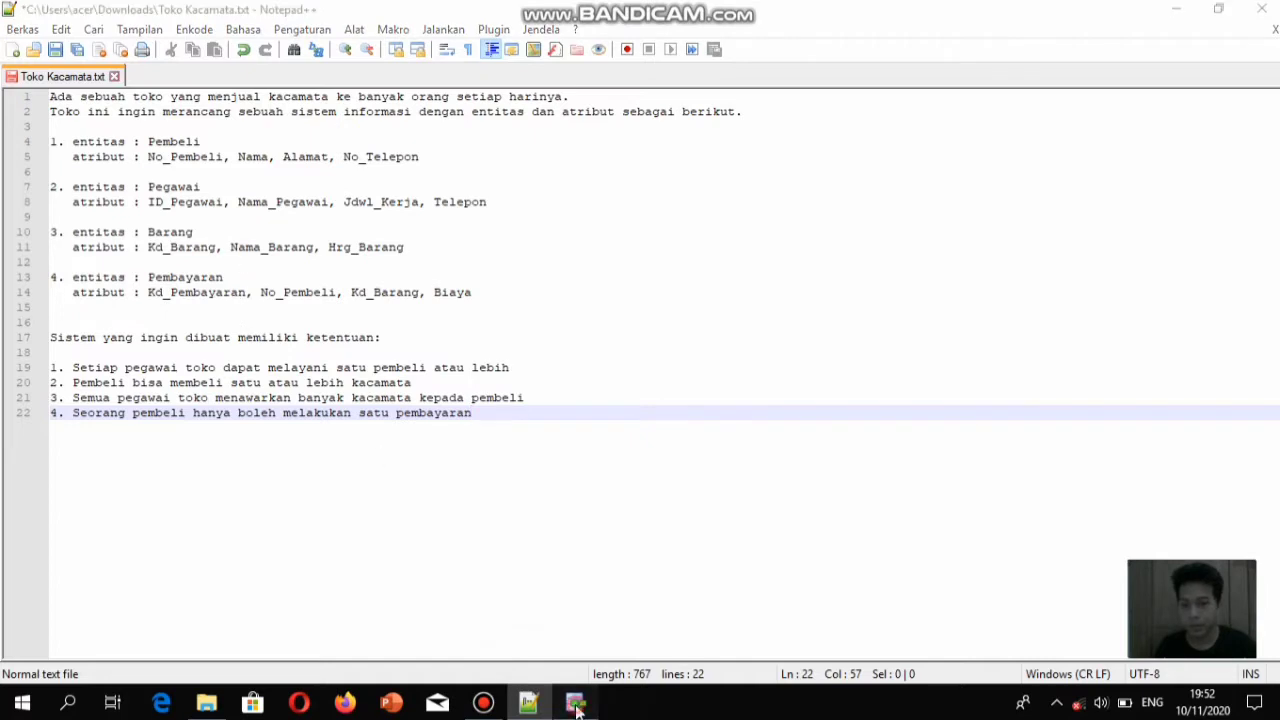
click(575, 703)
text(P)
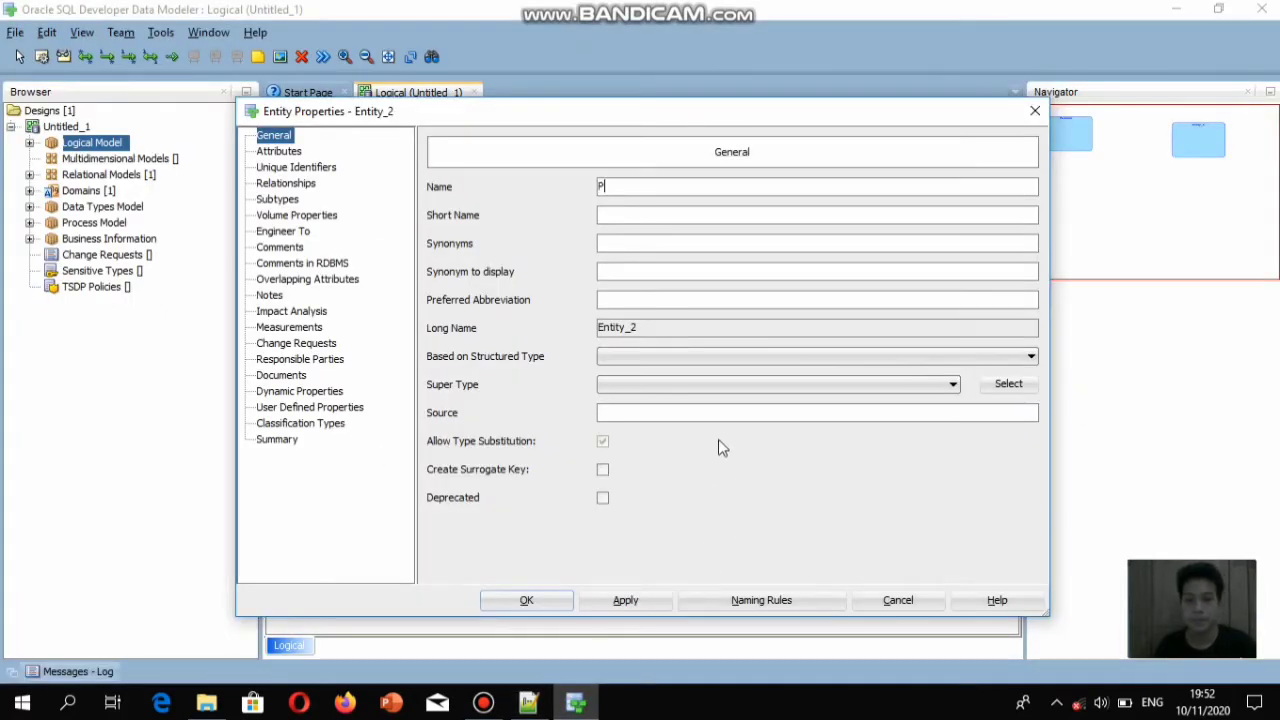
text(egawai)
click(527, 600)
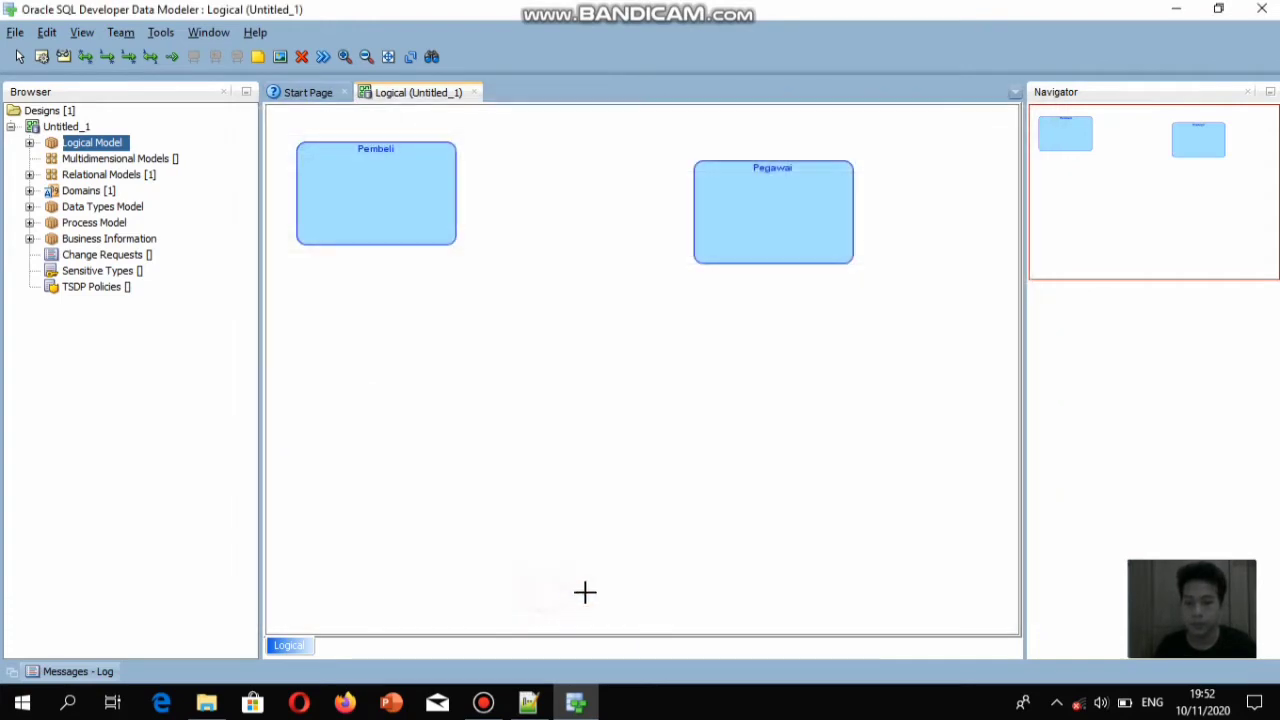
Place a third entity below Pembeli and name it Barang, following the Notepad++ notes
click(42, 57)
click(389, 411)
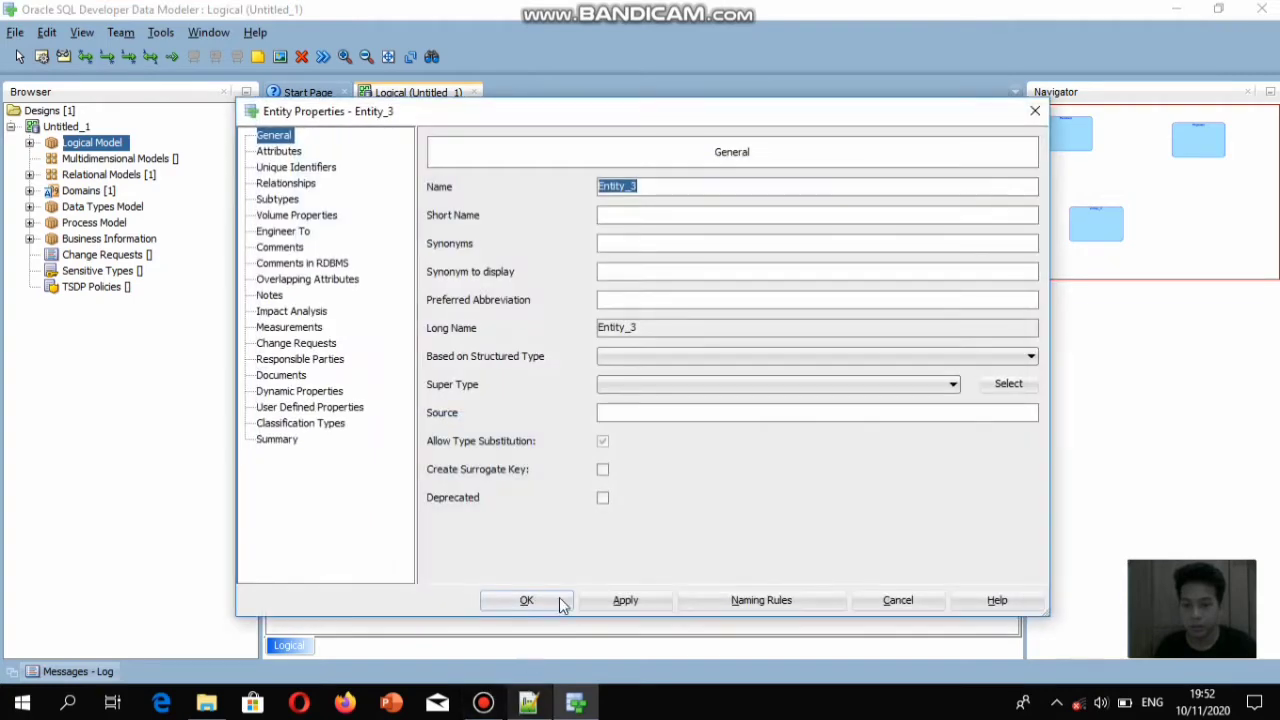
click(528, 703)
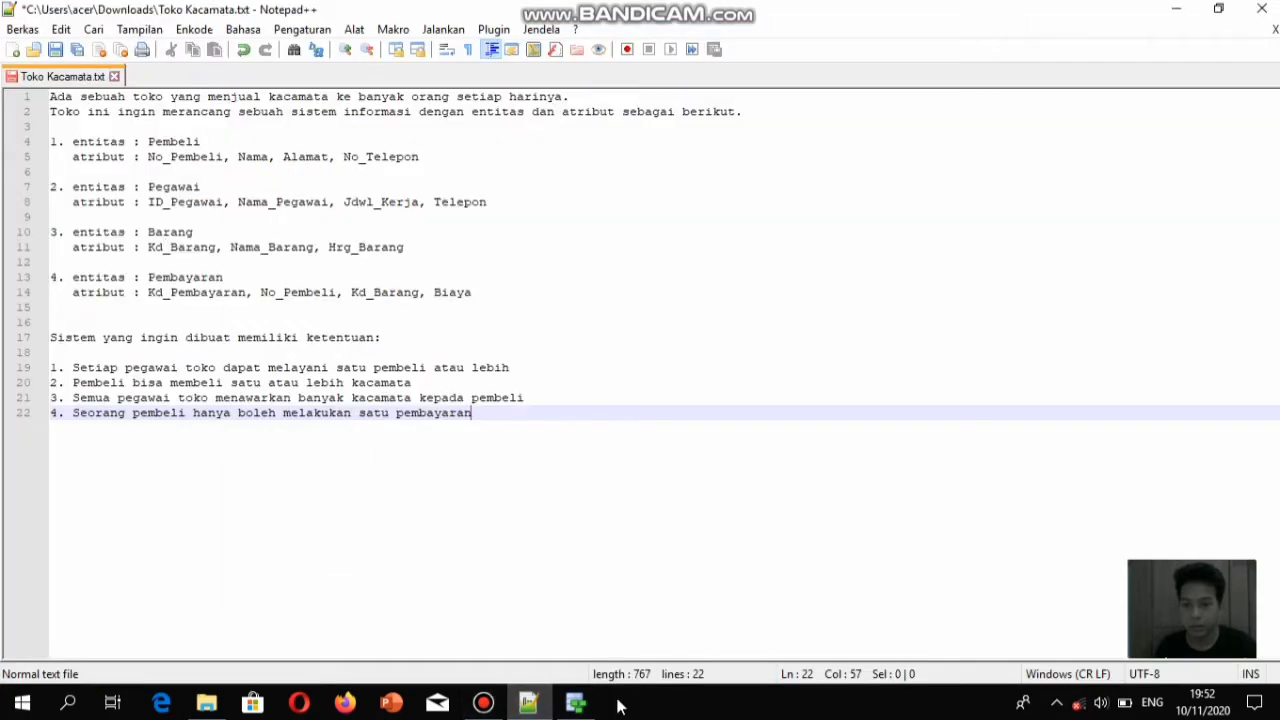
click(575, 703)
key(BackSpace)
text(B)
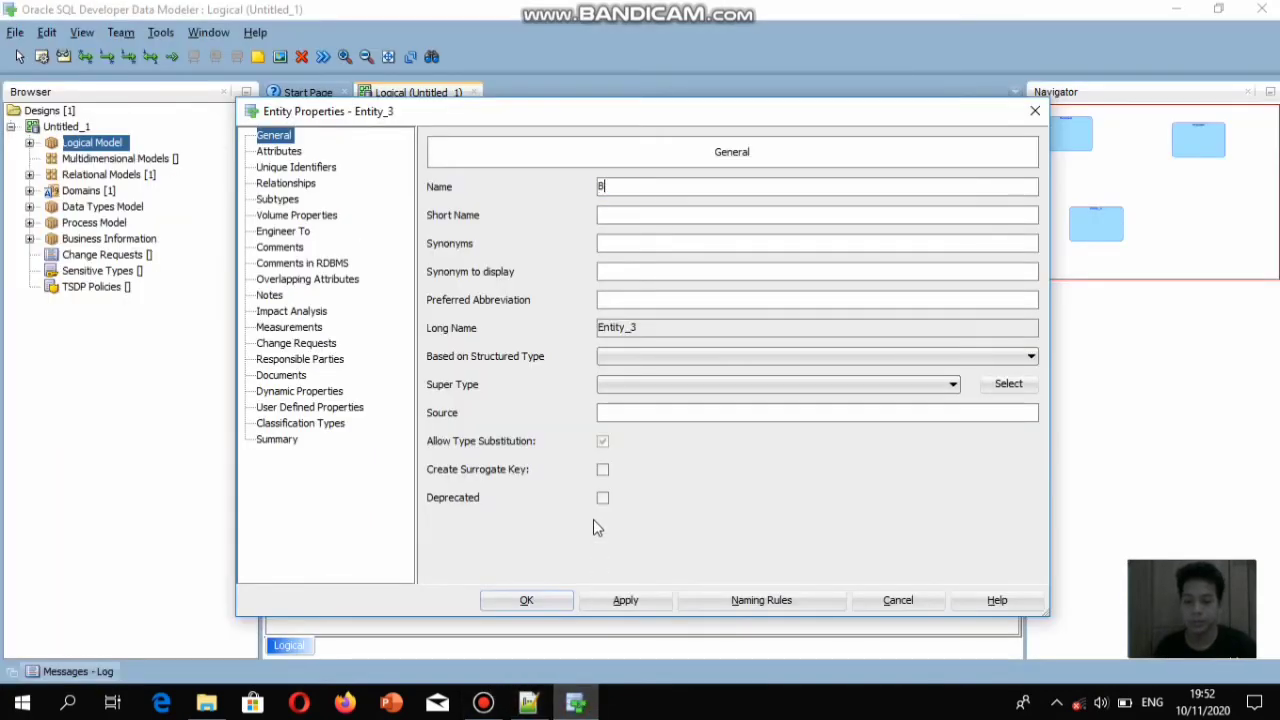
text(arang)
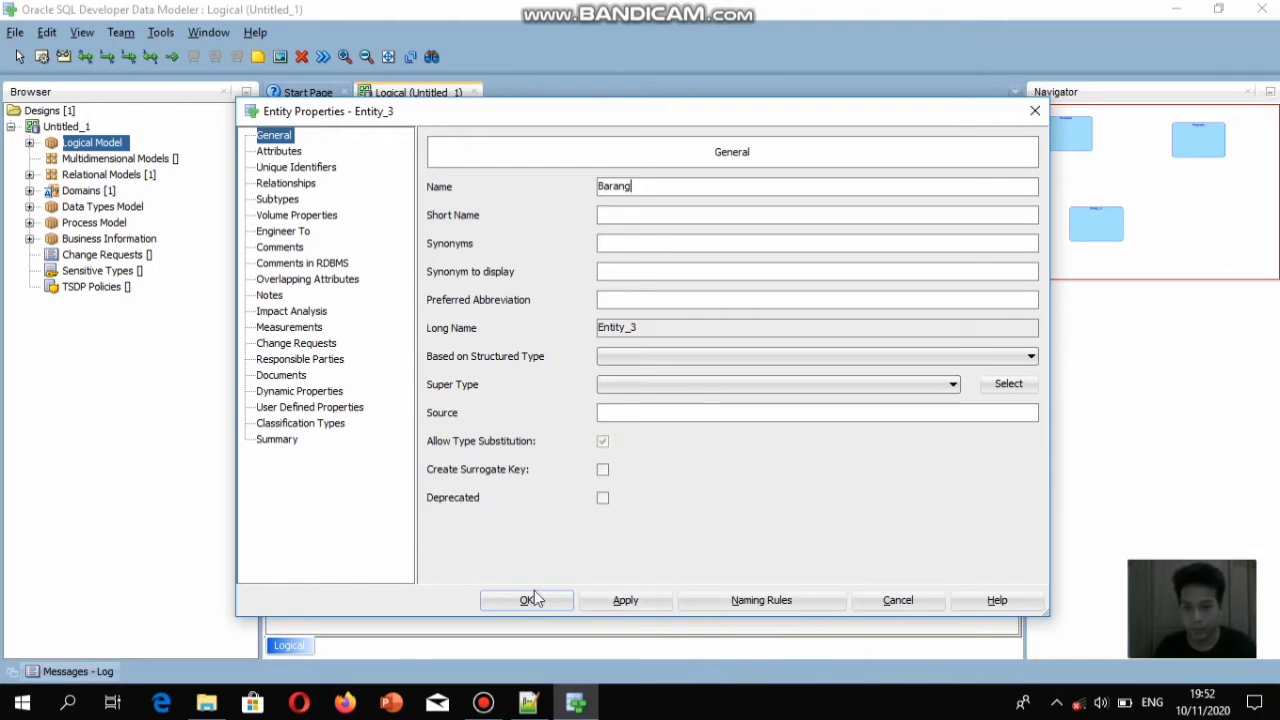
click(530, 600)
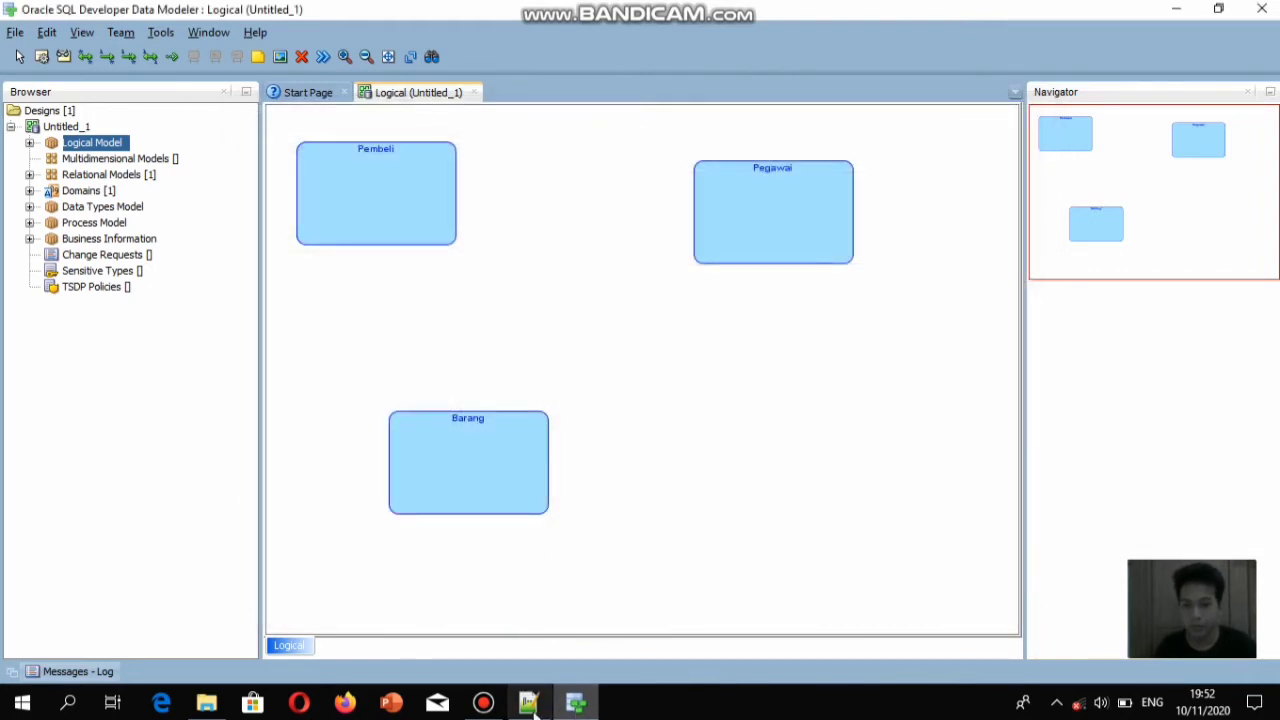
Check the fourth entity in the Notepad++ notes and create it as Pembayaran to the right of Barang
click(530, 704)
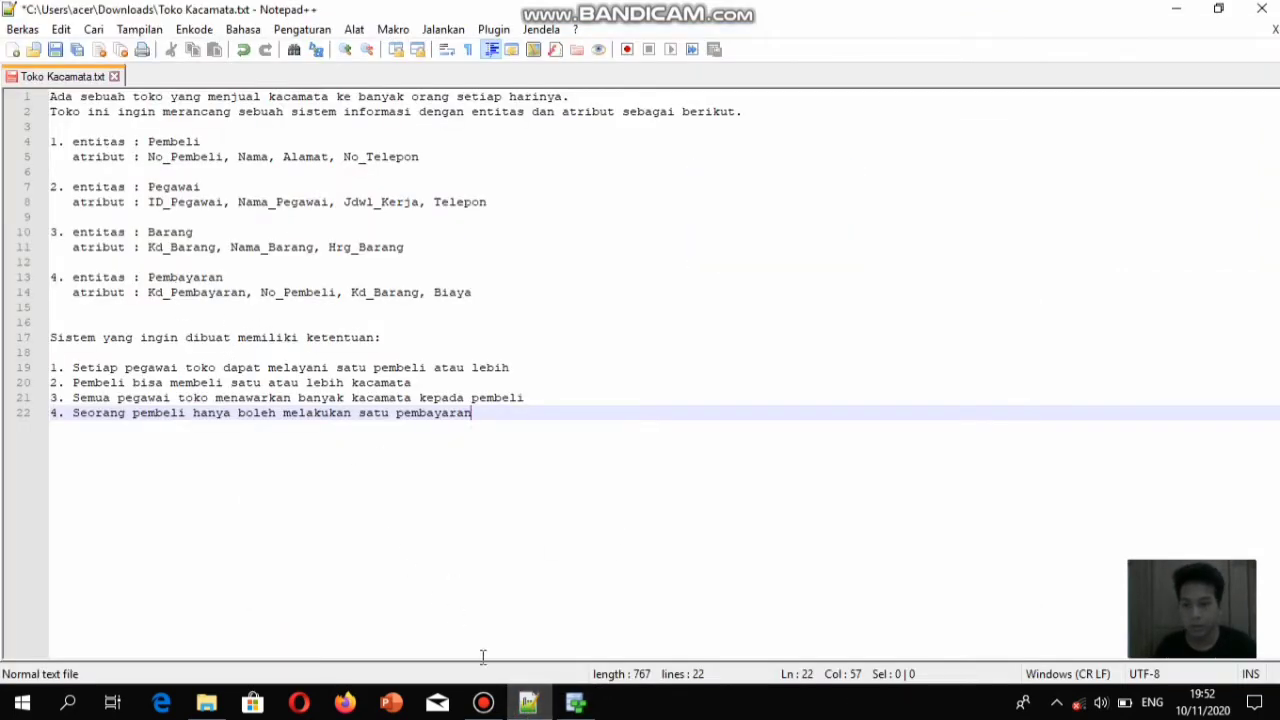
click(575, 704)
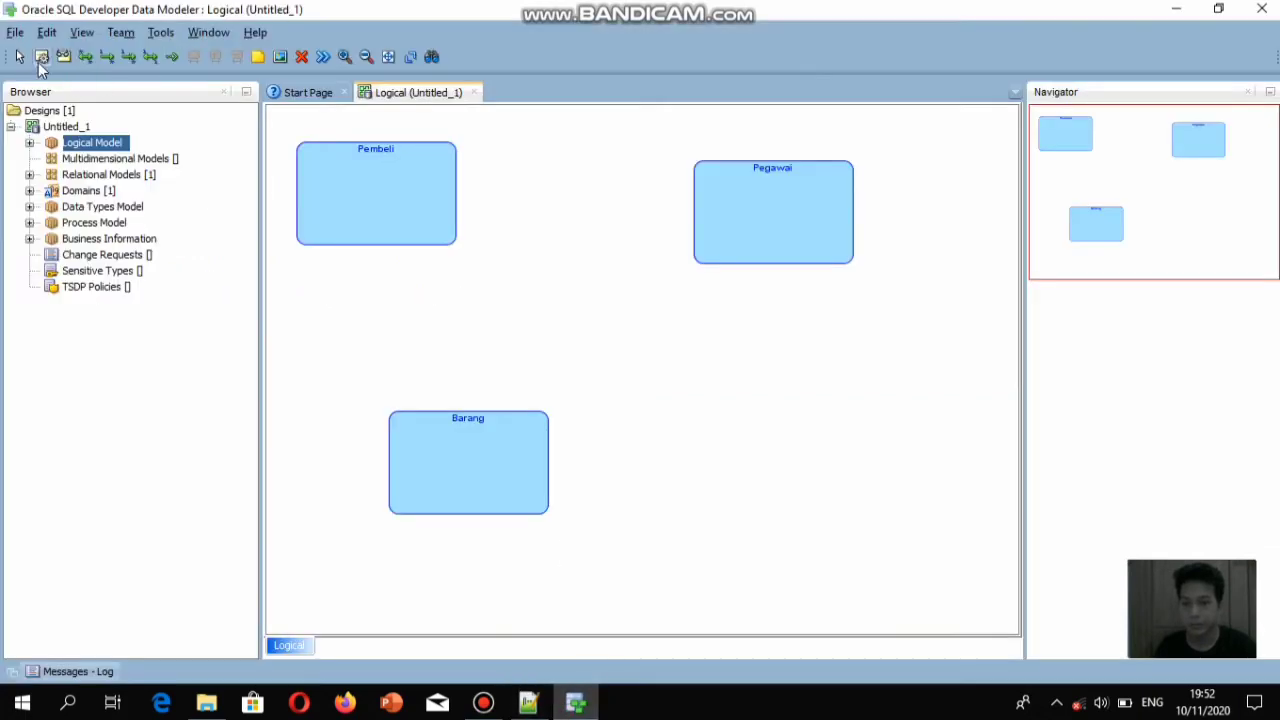
click(41, 57)
click(763, 412)
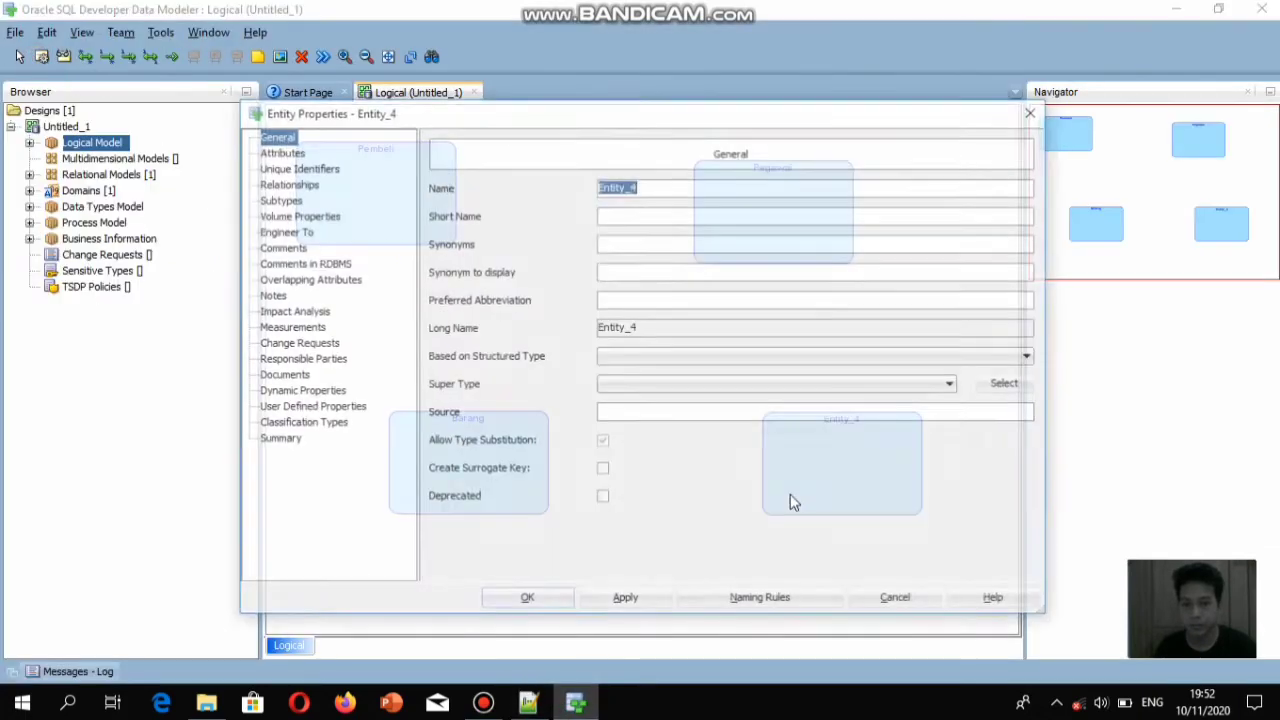
text(P)
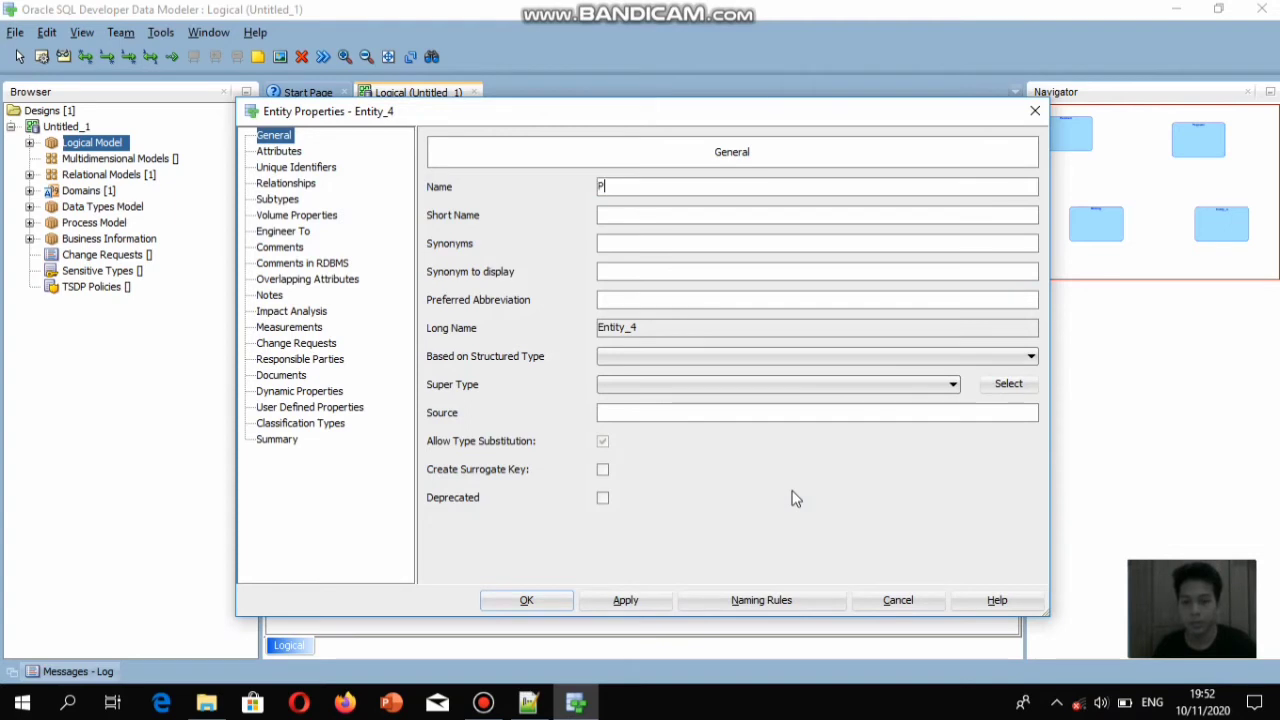
text(embayaran)
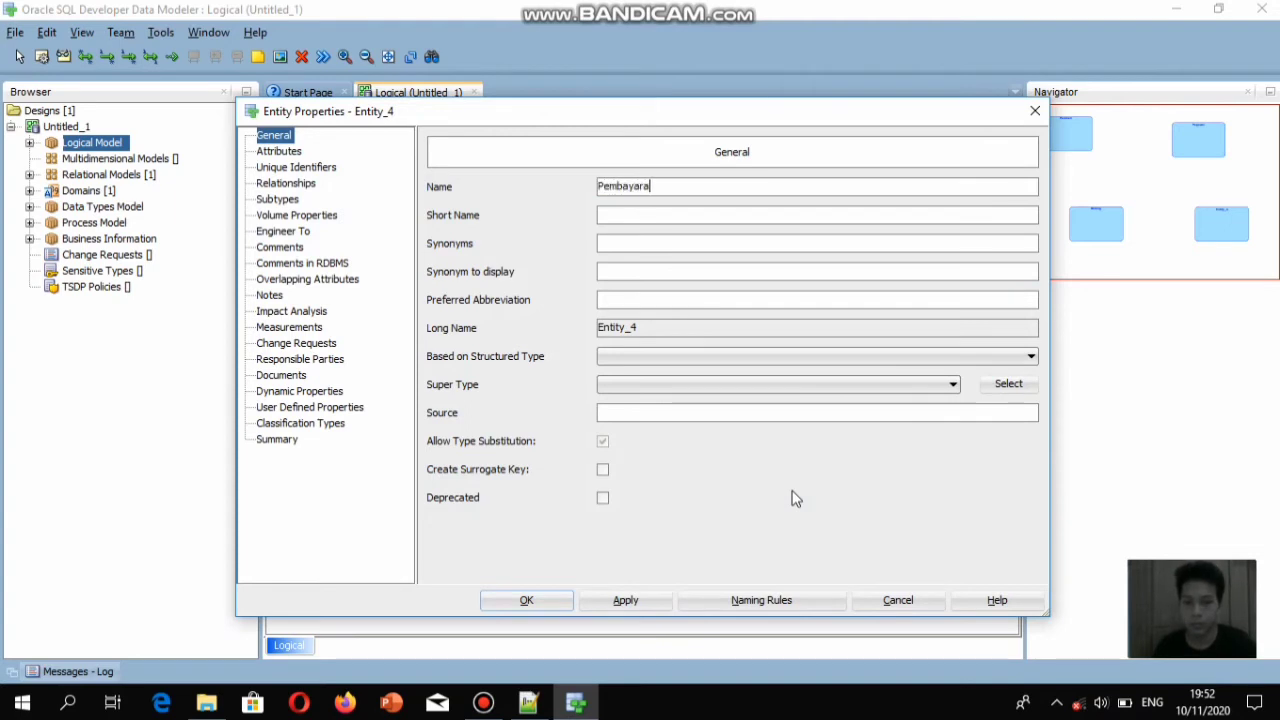
click(528, 600)
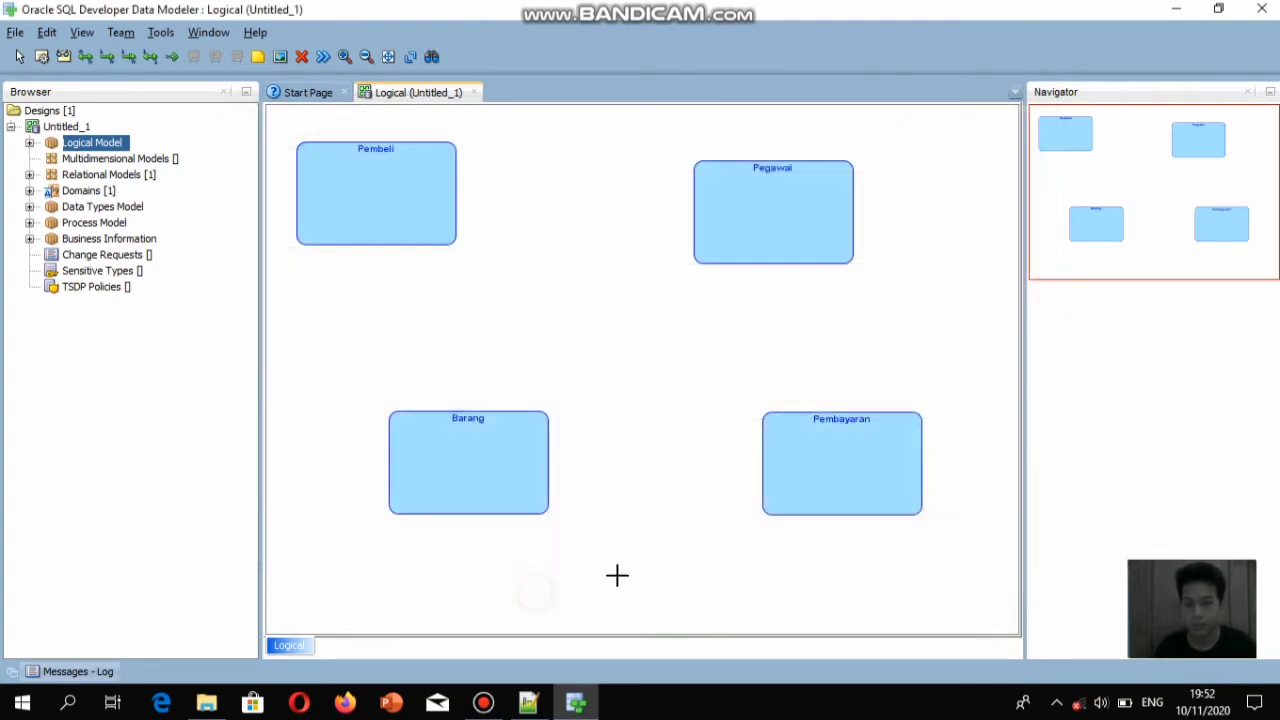
Arrange the four entities in a two-by-two grid, with Pembeli above Barang and Pegawai above Pembayaran
drag(452, 444, 409, 441)
drag(374, 206, 438, 231)
drag(763, 249, 791, 250)
drag(834, 460, 803, 462)
Check the attribute list in Notepad++ and add an attribute named No_Pembeli to the Pembeli entity
click(528, 703)
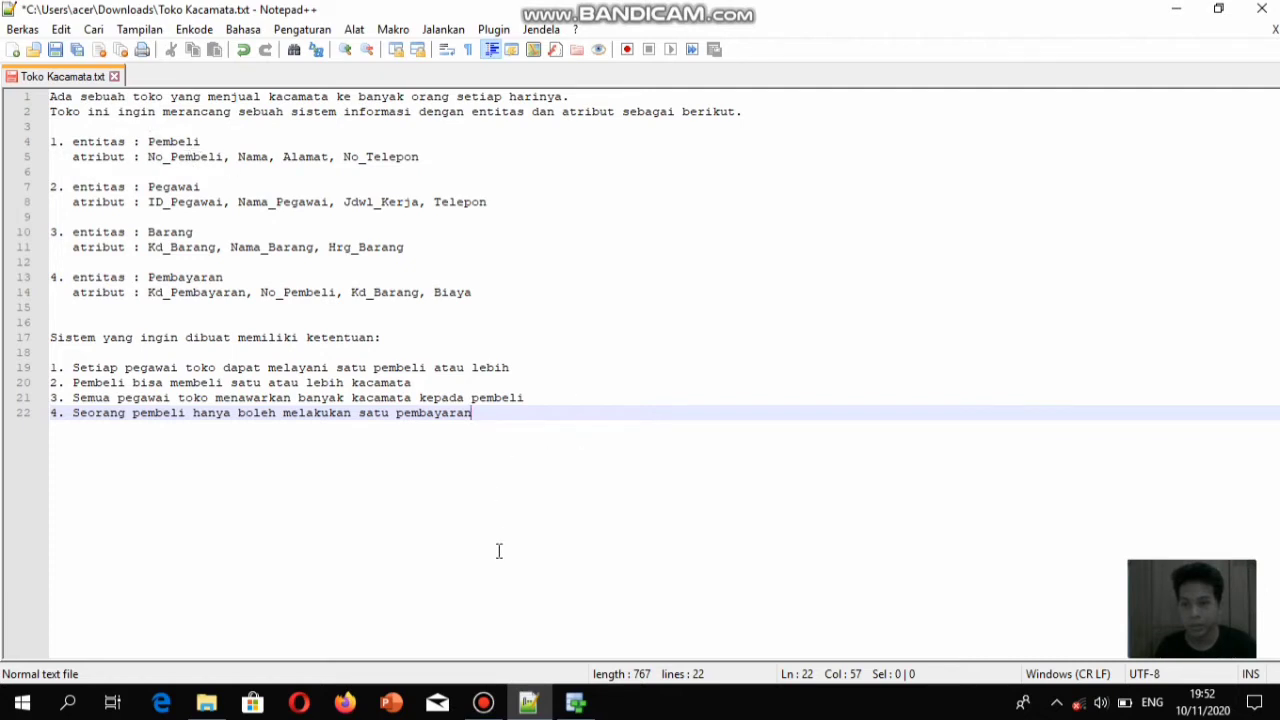
click(574, 704)
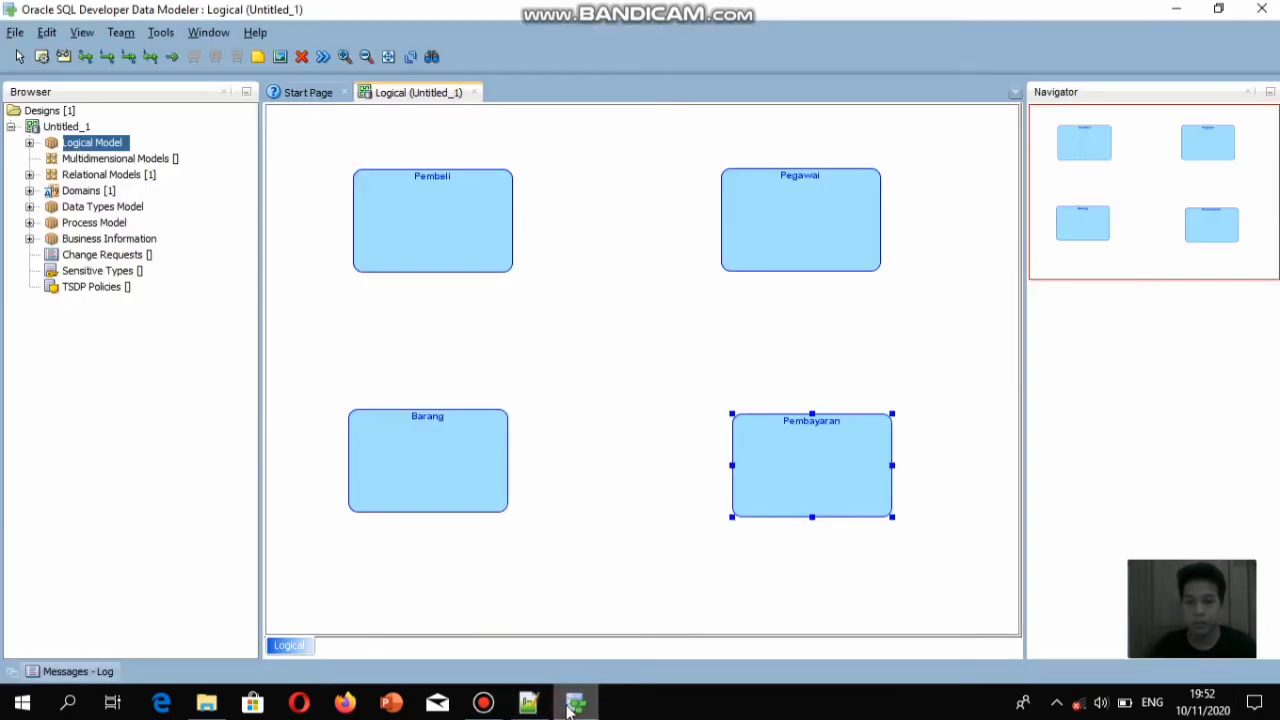
click(430, 224)
right_click(430, 224)
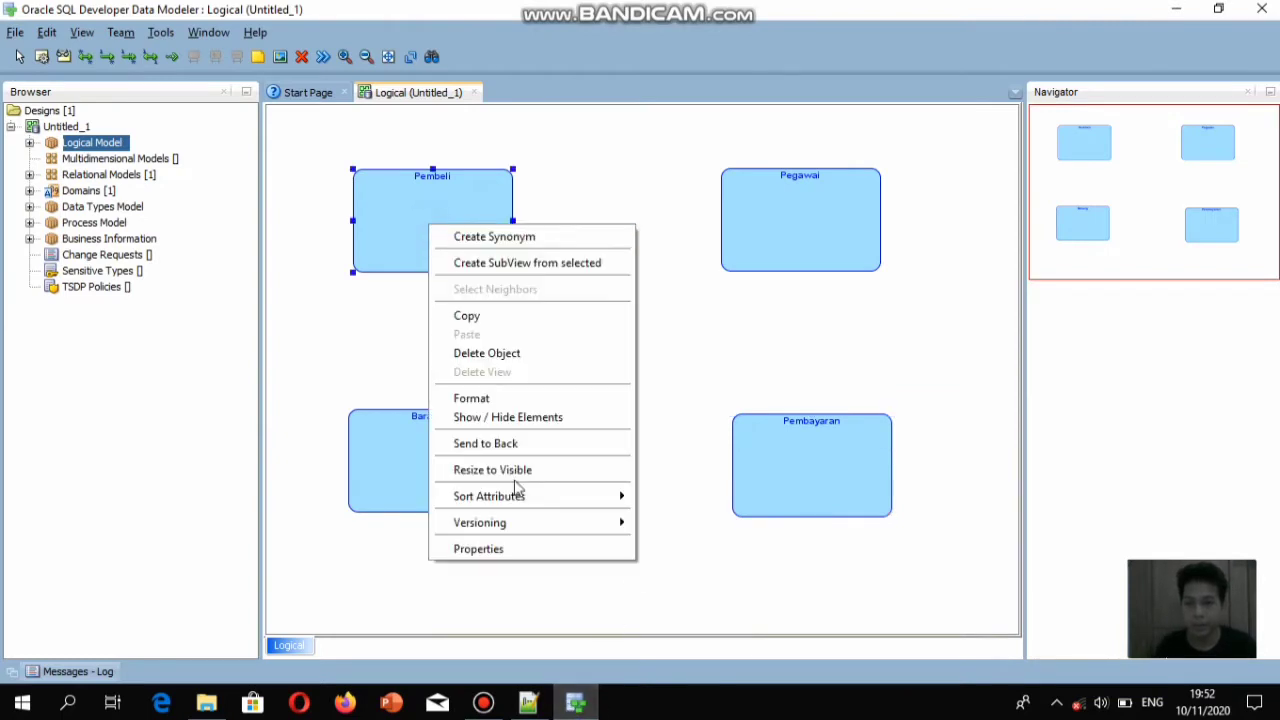
click(519, 556)
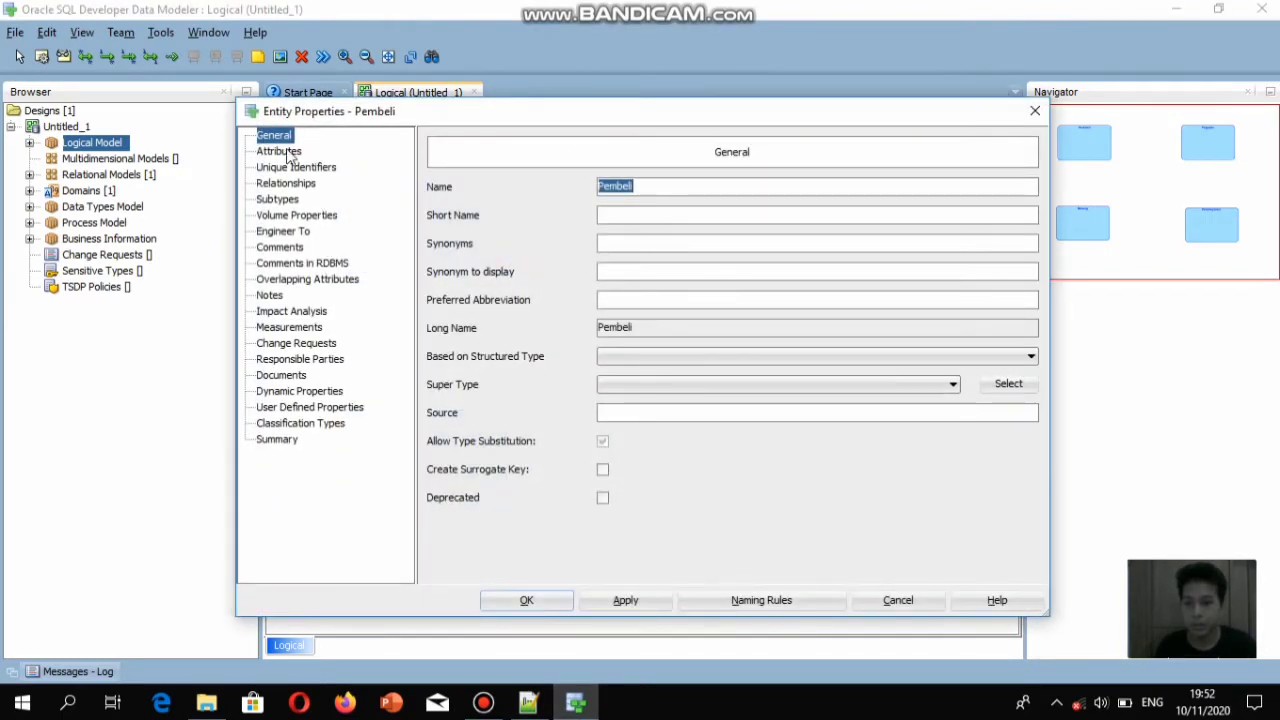
click(285, 151)
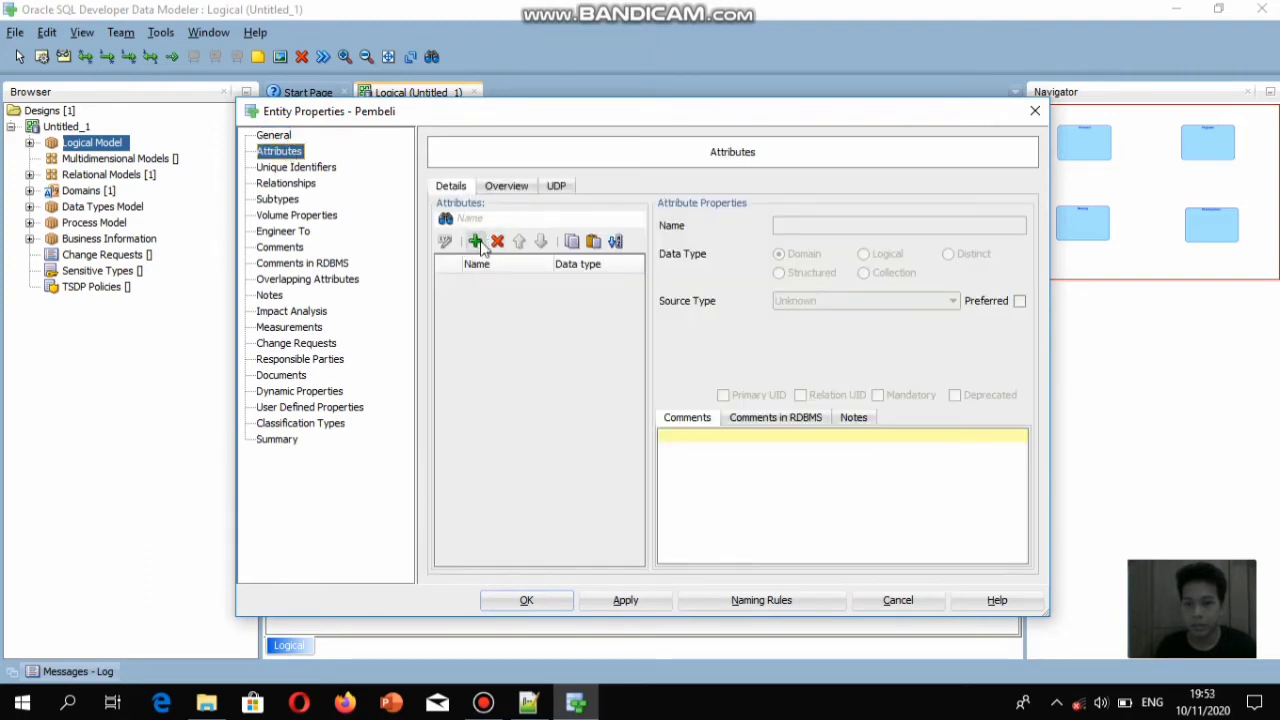
click(477, 242)
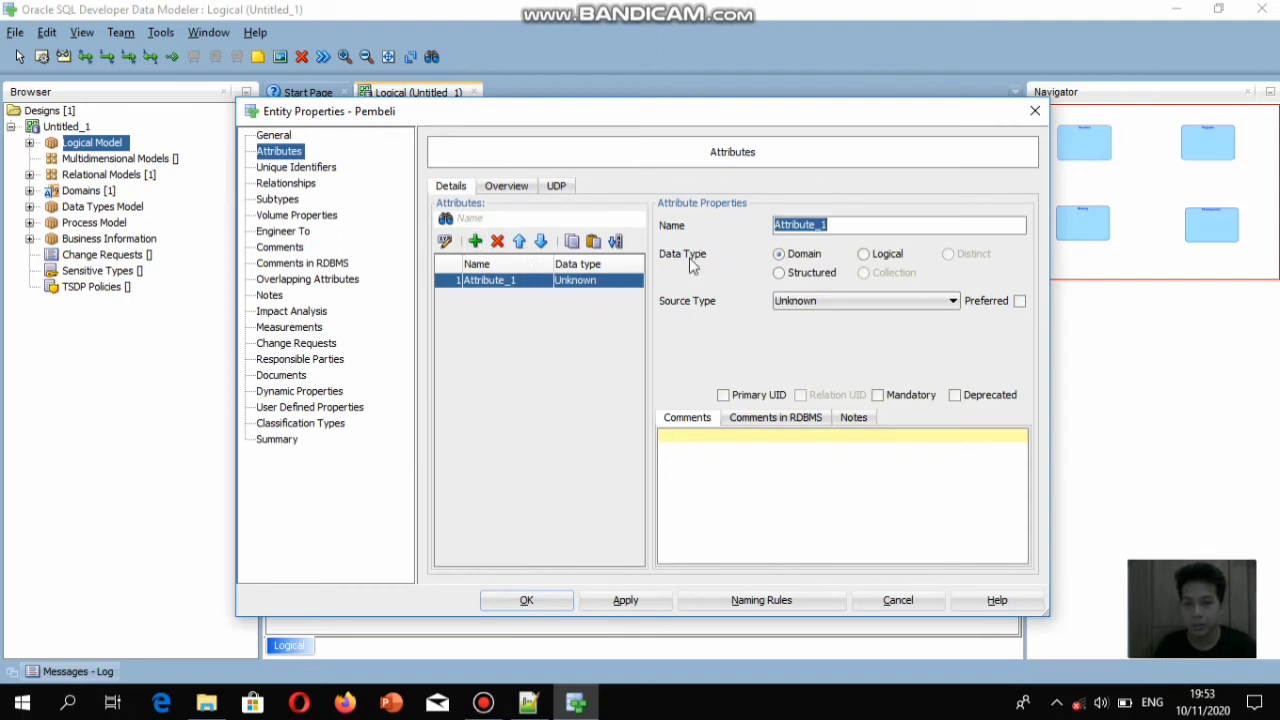
key(BackSpace)
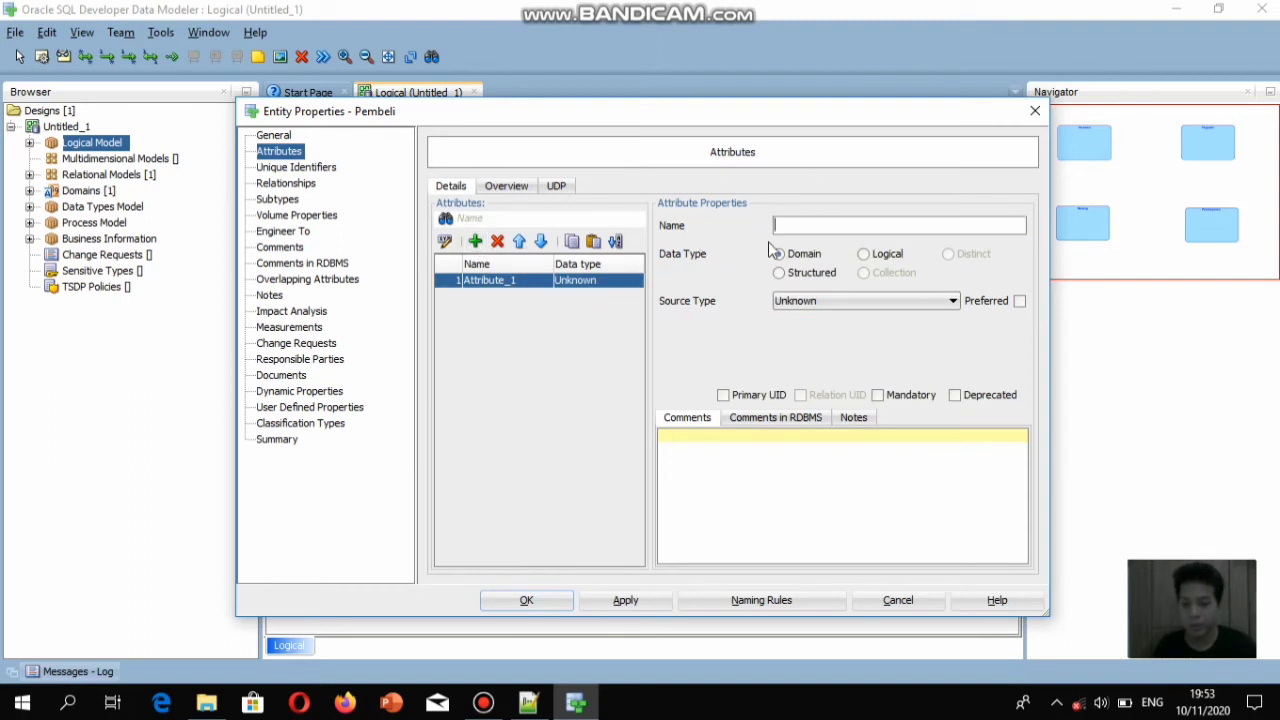
text(No_Pembeli)
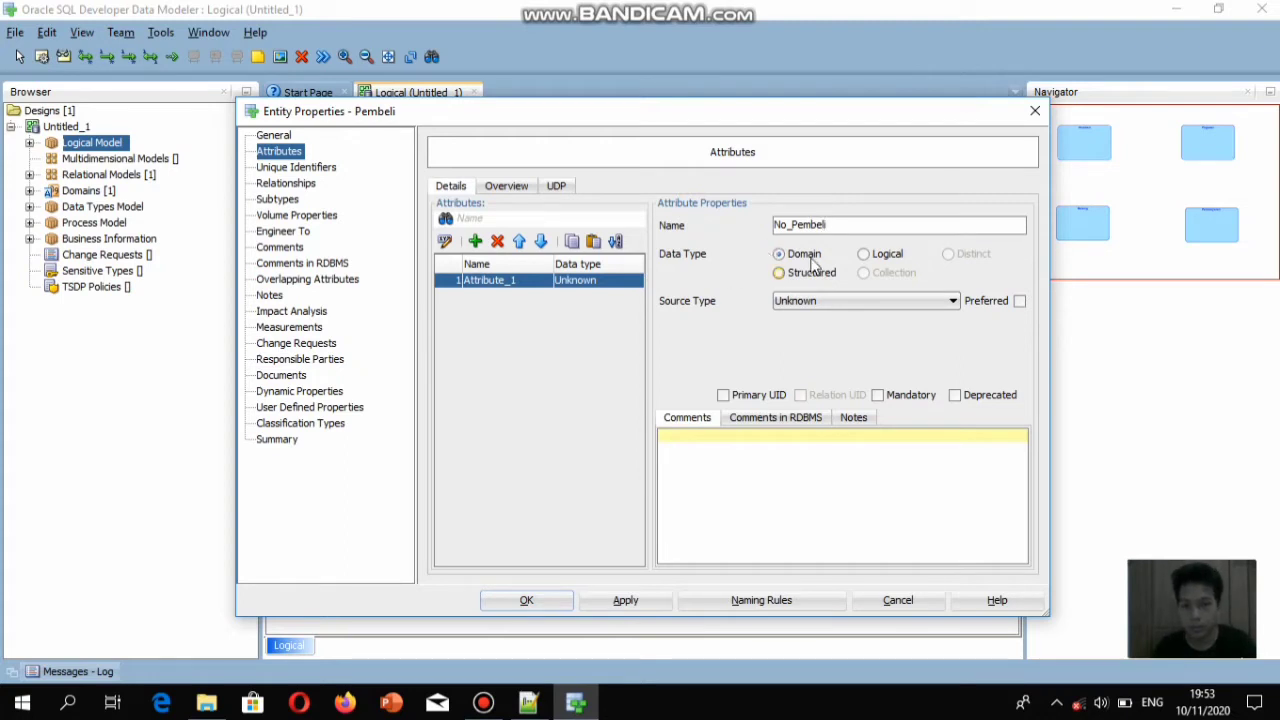
Set the No_Pembeli attribute to a Logical data type with source type VARCHAR
click(866, 252)
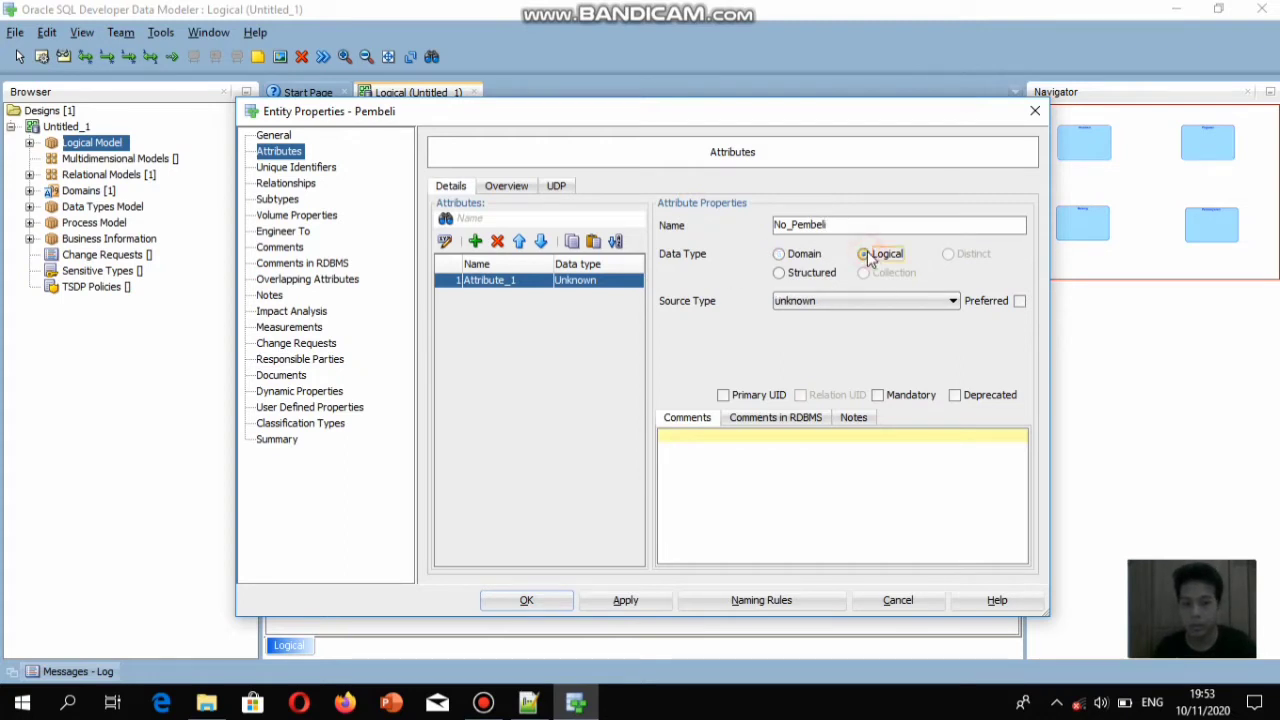
click(912, 301)
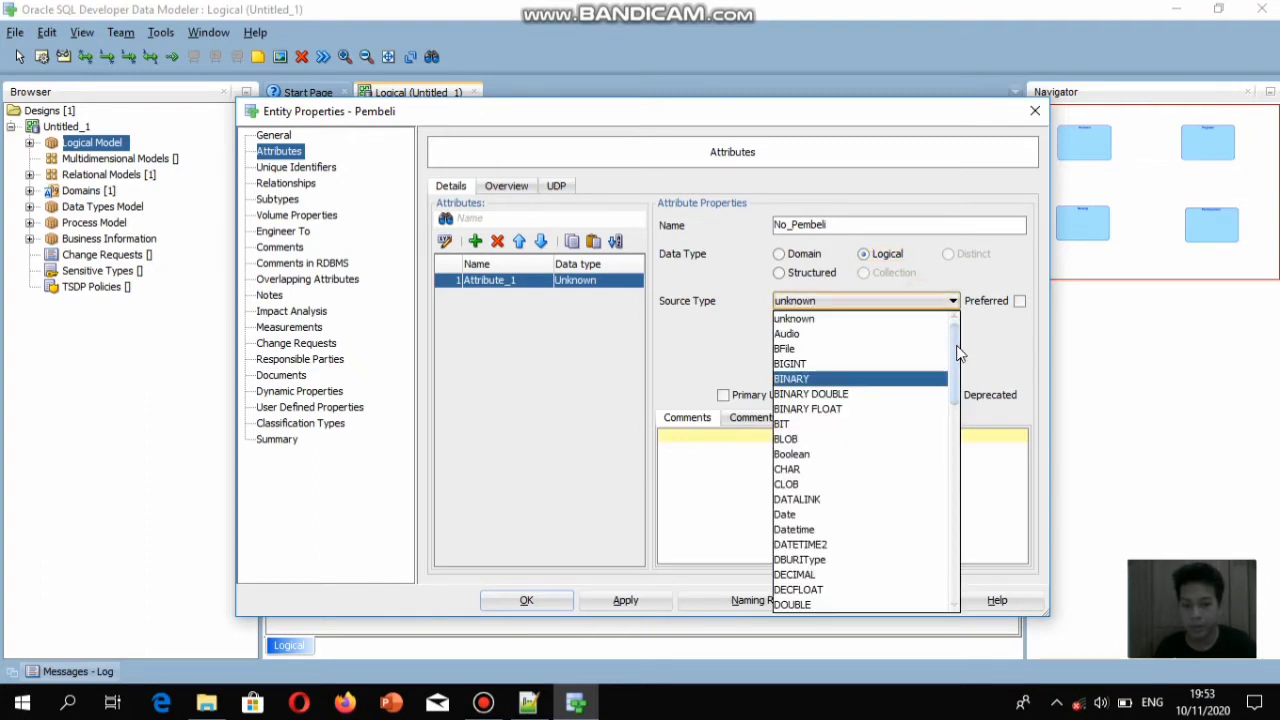
drag(957, 352, 926, 560)
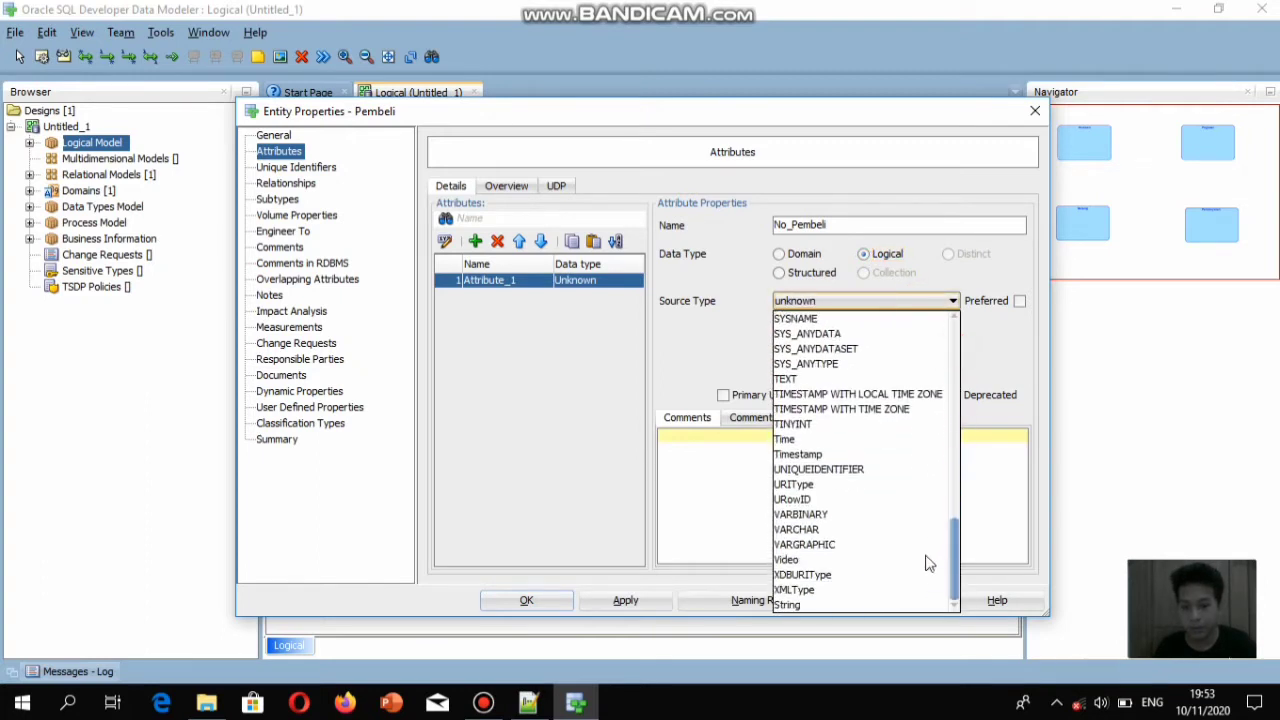
click(845, 529)
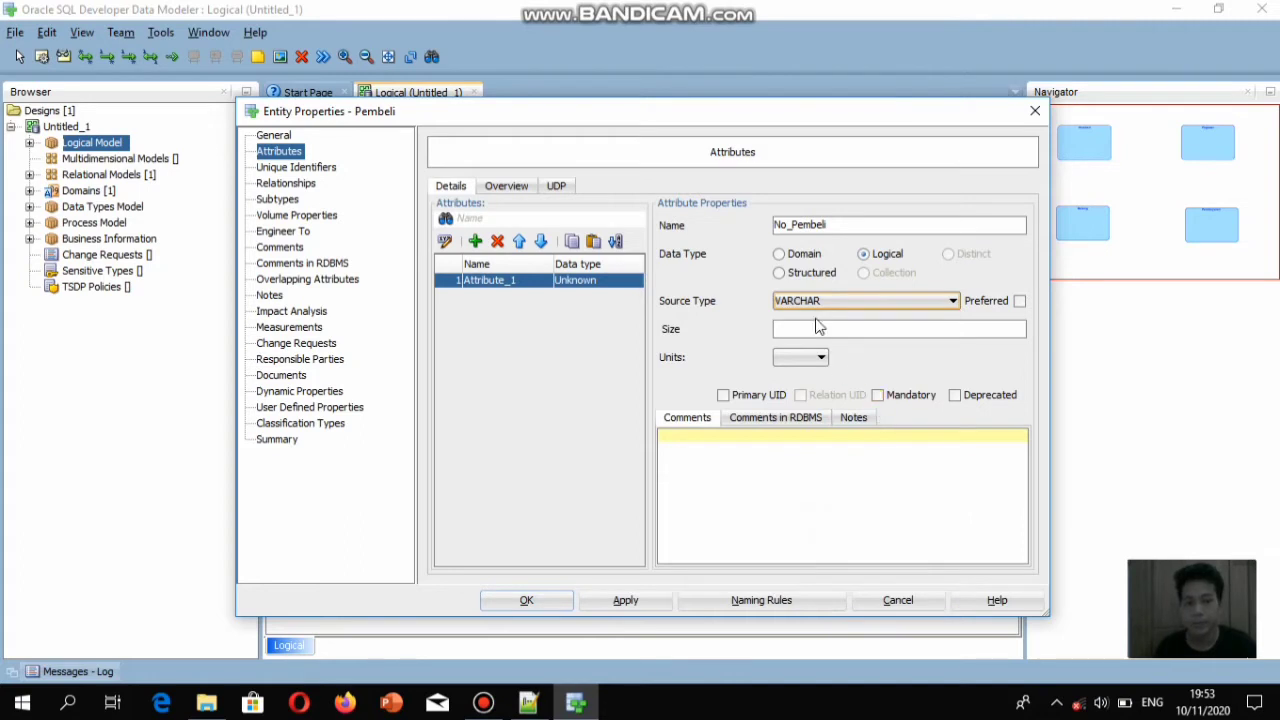
Set the No_Pembeli attribute's size to 5, make it the Primary UID and apply the changes
click(816, 330)
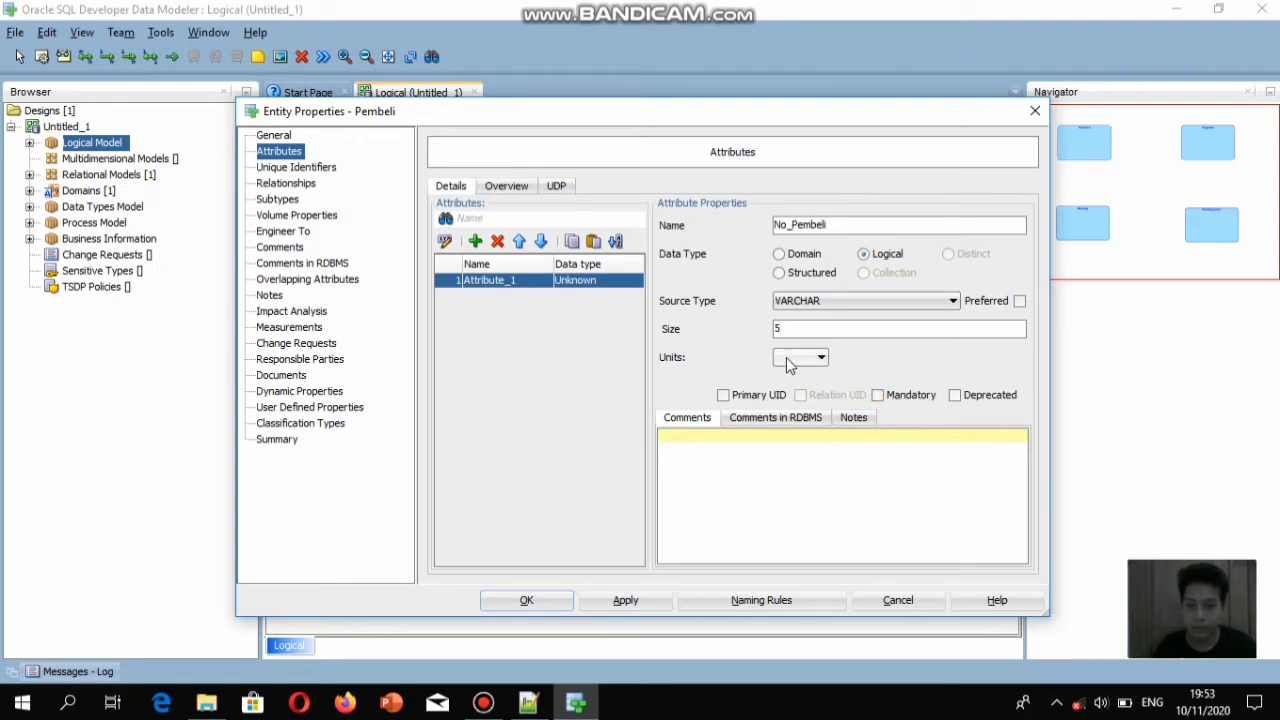
click(724, 396)
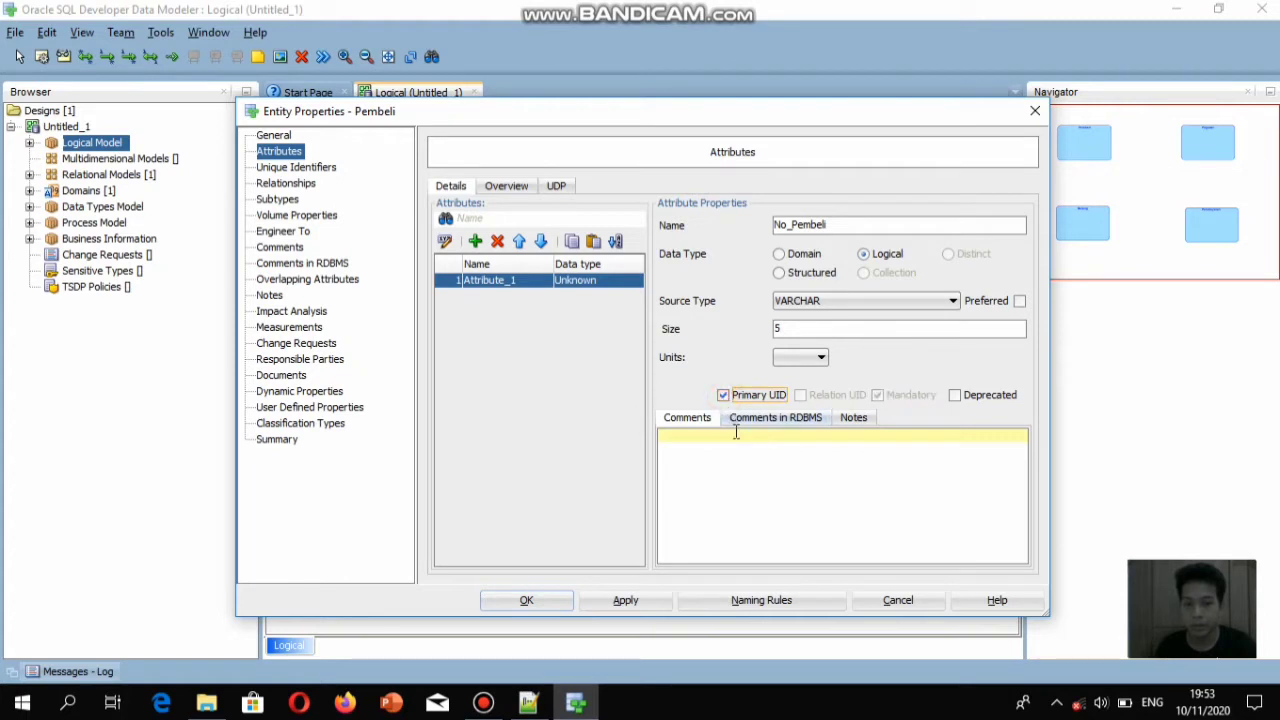
click(620, 600)
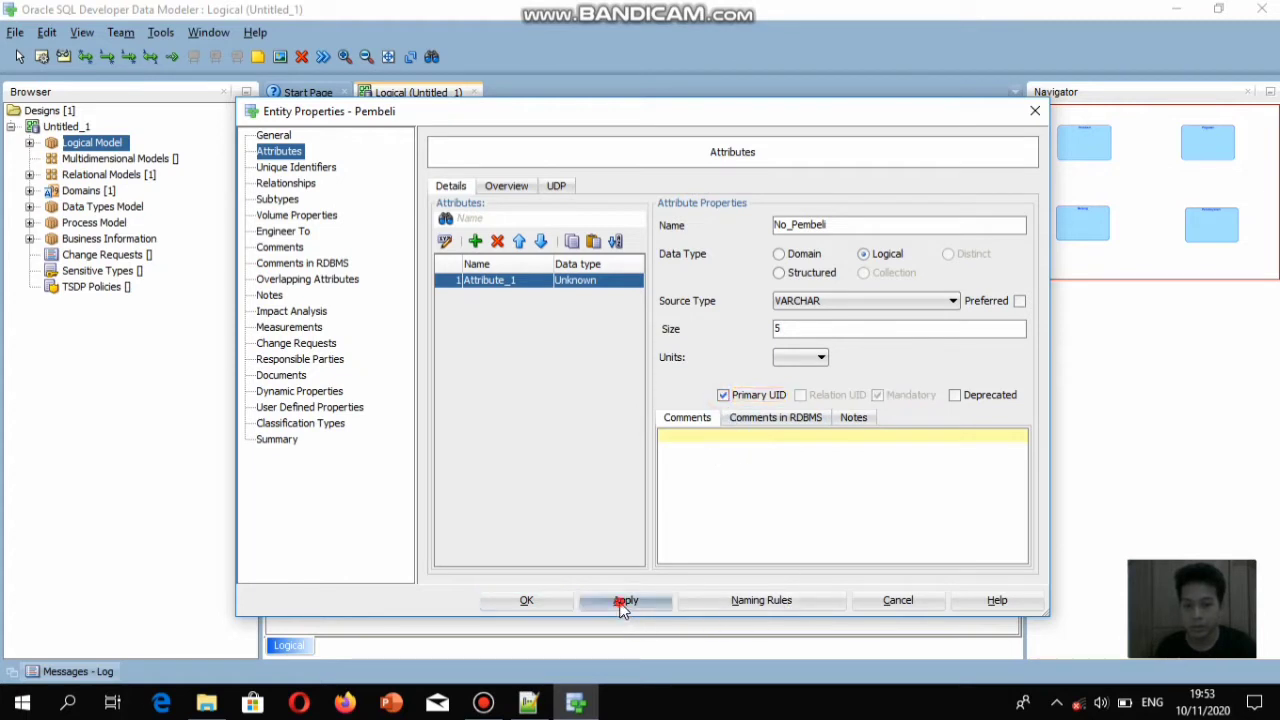
Add a second Pembeli attribute named Nm_Pembeli with a Logical data type and source type VARCHAR
click(475, 242)
key(BackSpace)
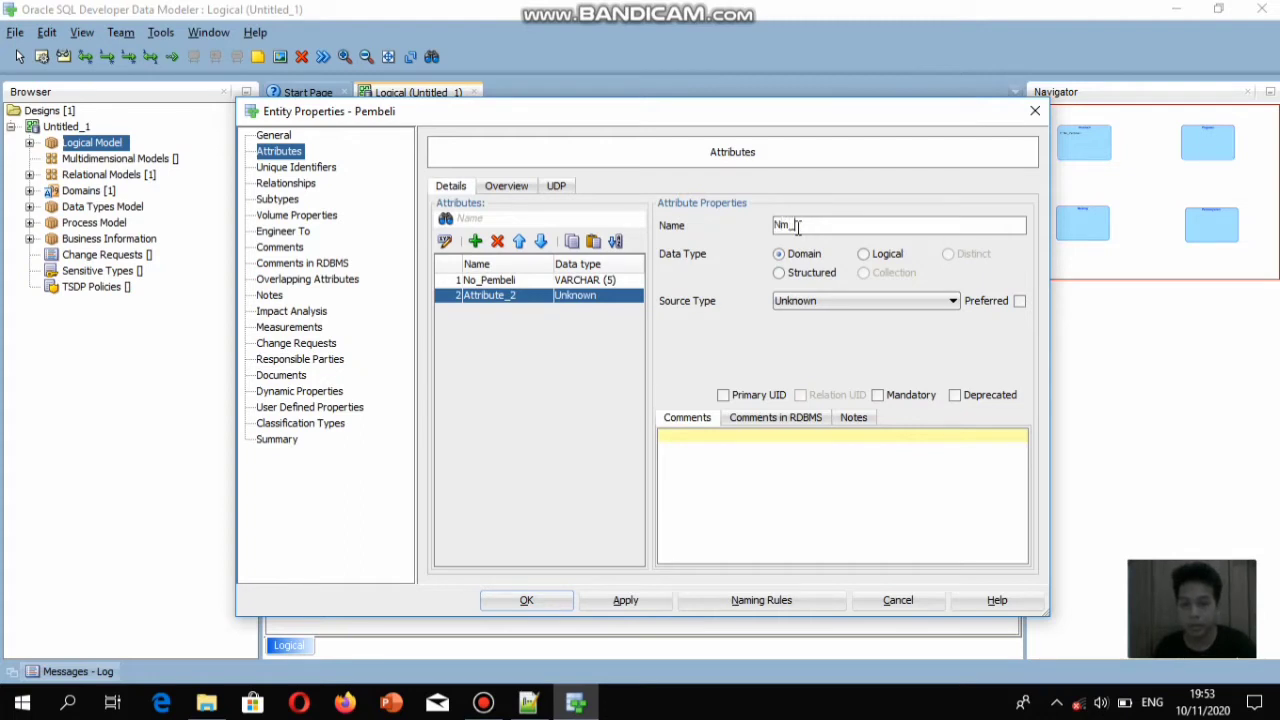
text(mbeli)
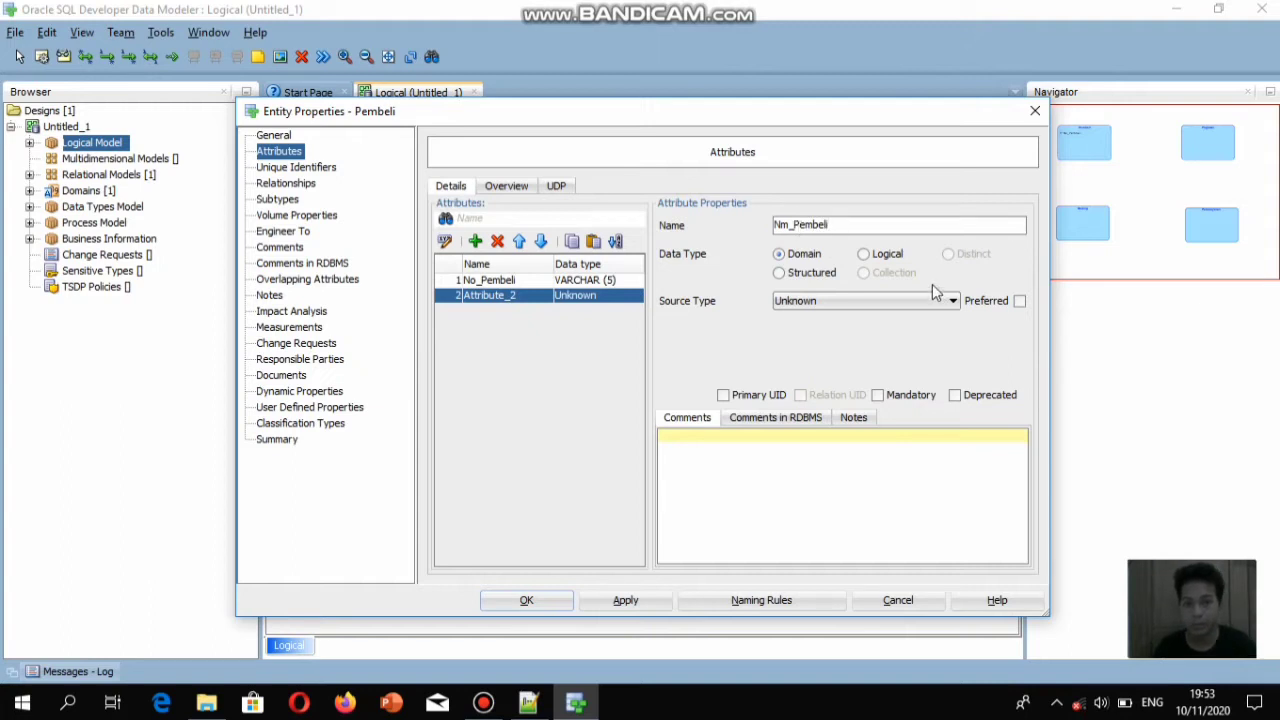
click(865, 256)
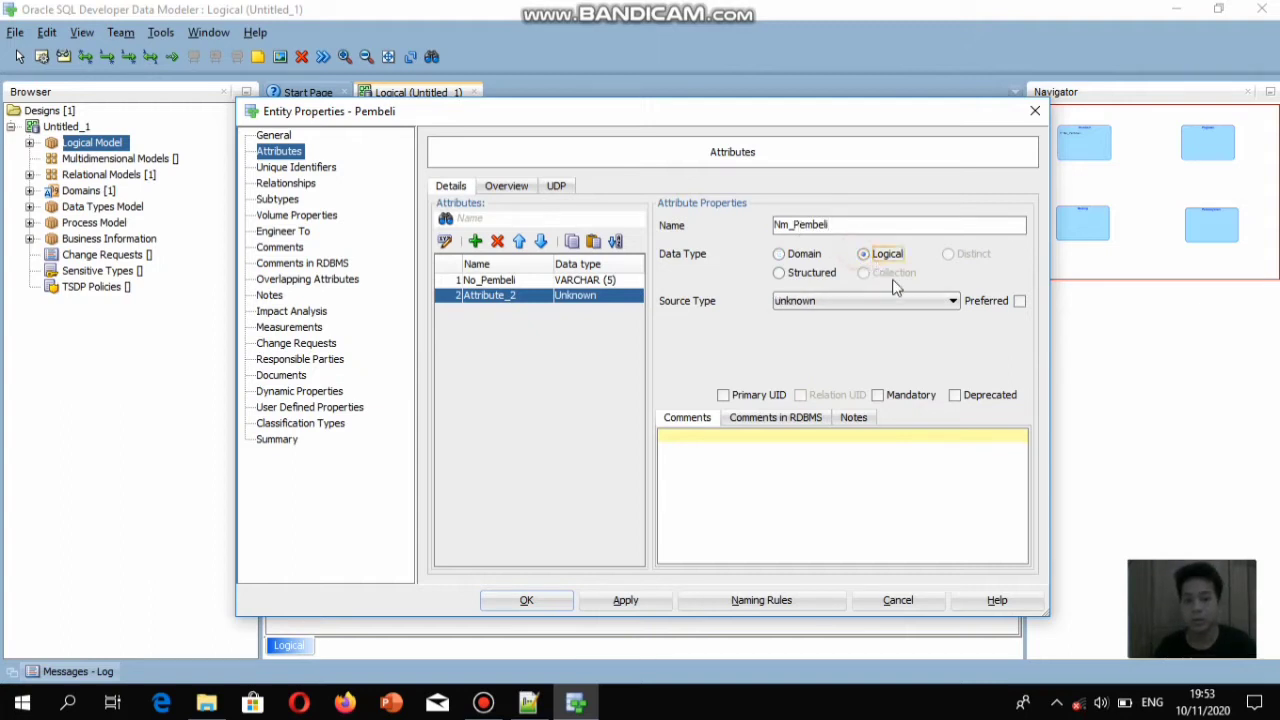
click(953, 301)
drag(960, 344, 924, 591)
click(810, 529)
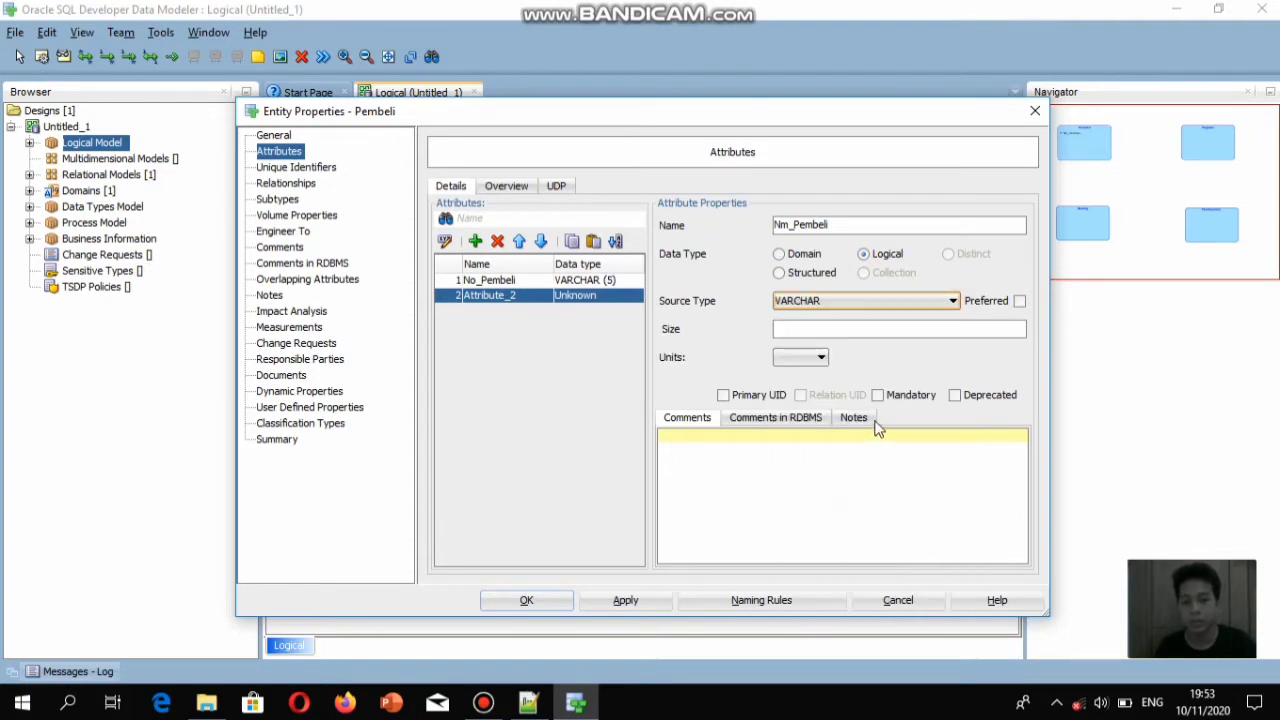
Set the Nm_Pembeli attribute's size to 30, make it mandatory and apply the changes
click(833, 330)
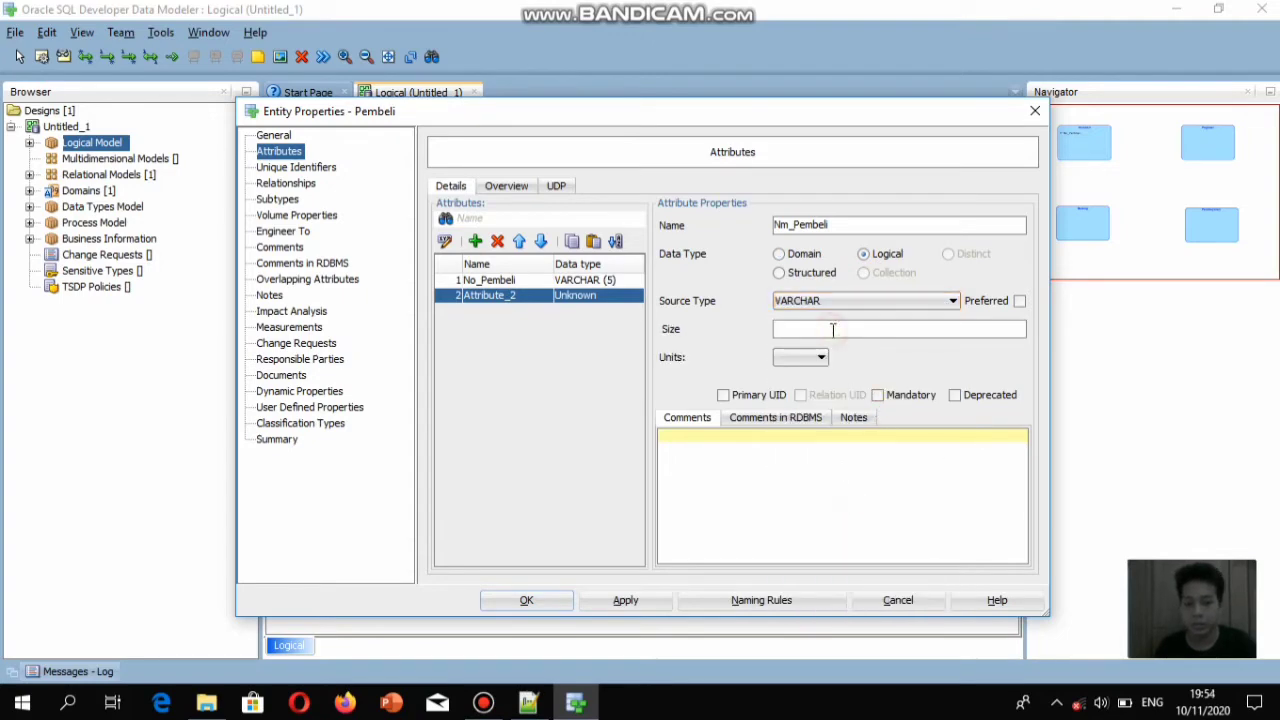
text(30)
click(876, 396)
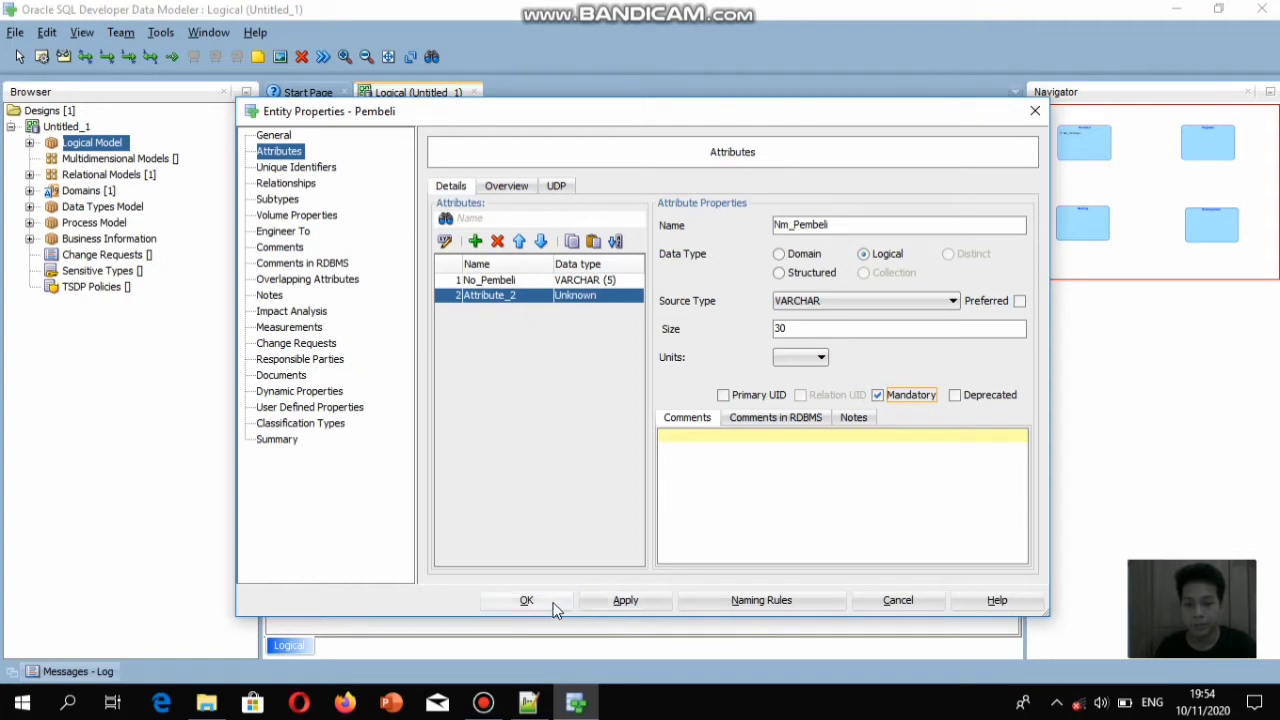
click(620, 600)
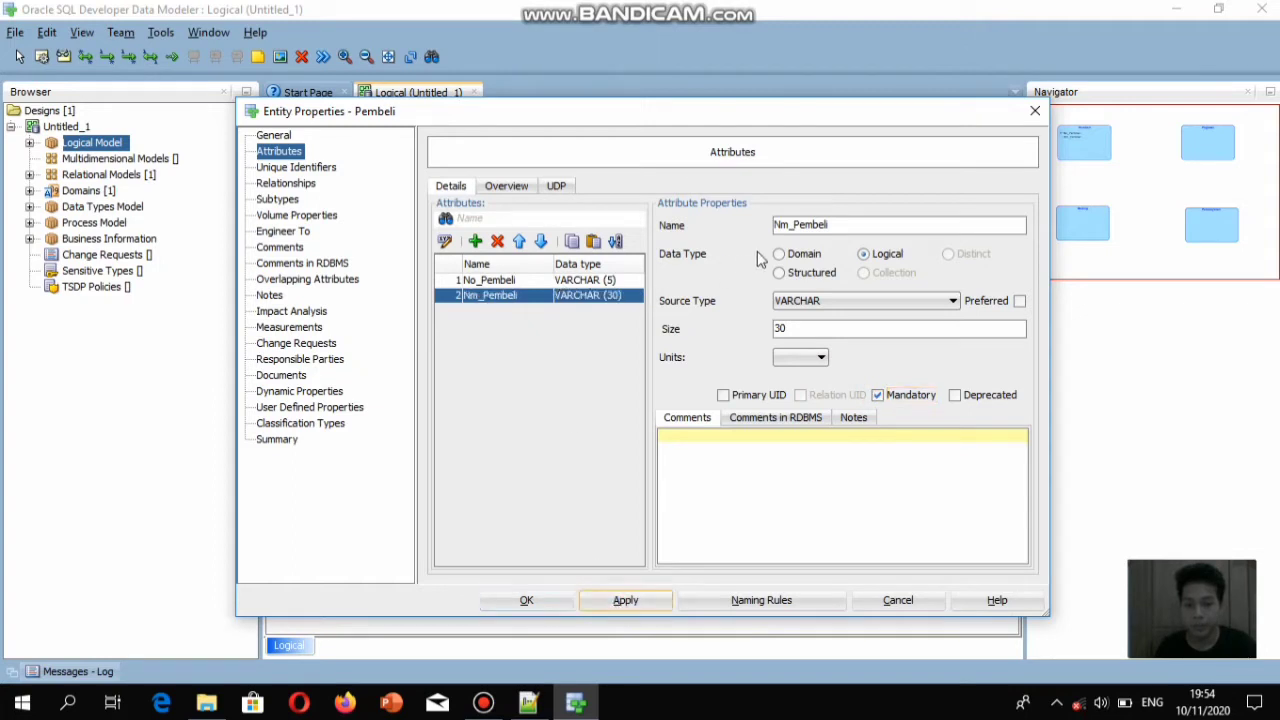
Add a third Pembeli attribute named Alamat with a Logical data type and source type VARCHAR
click(475, 241)
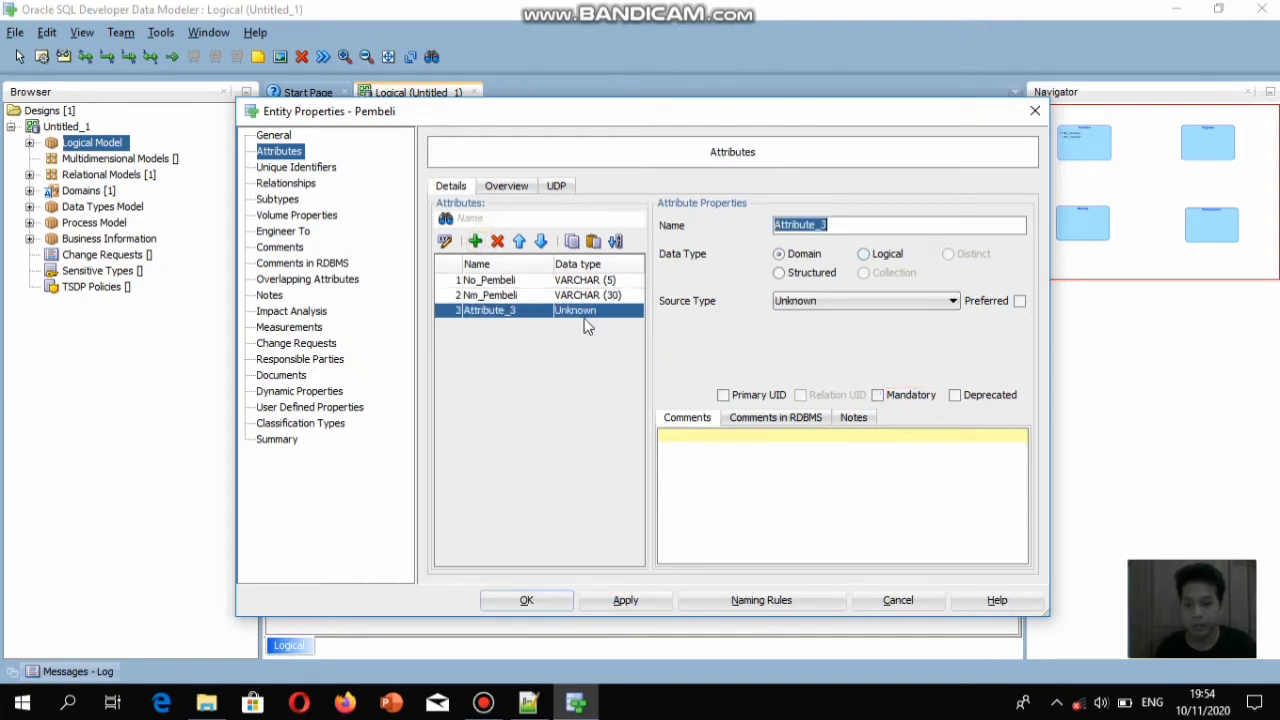
key(BackSpace)
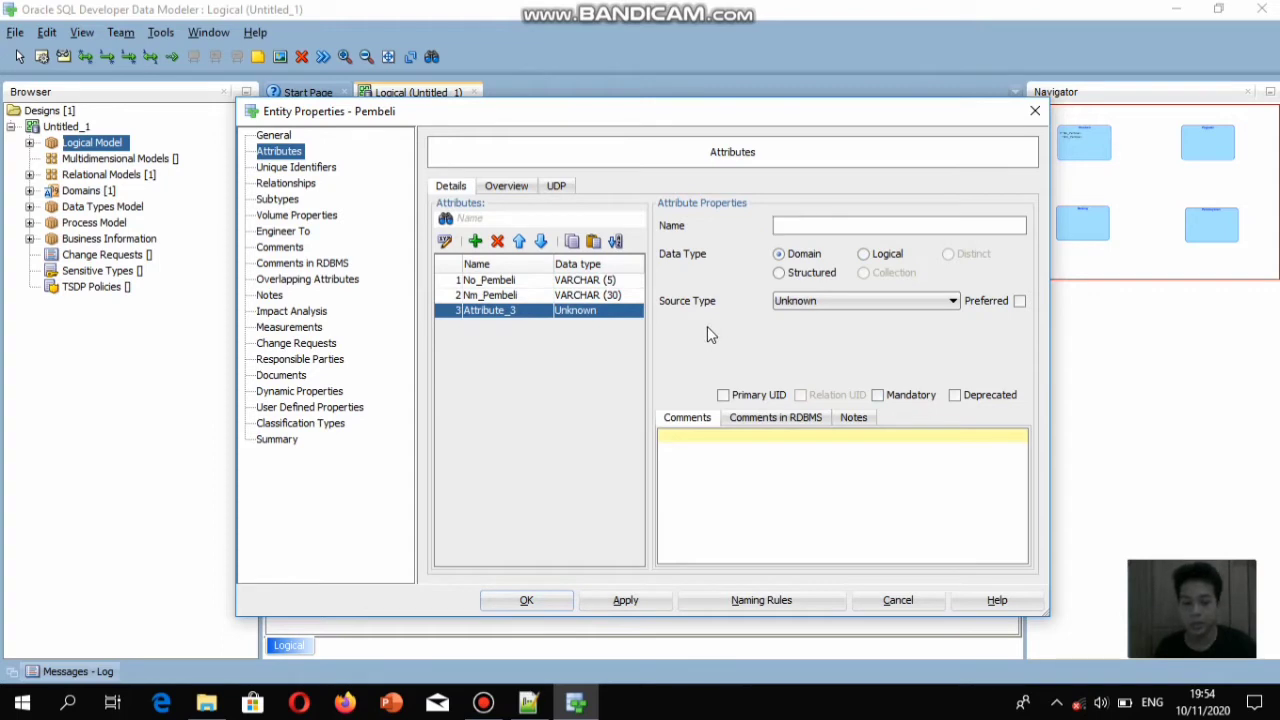
text(Alamat)
click(864, 255)
click(952, 300)
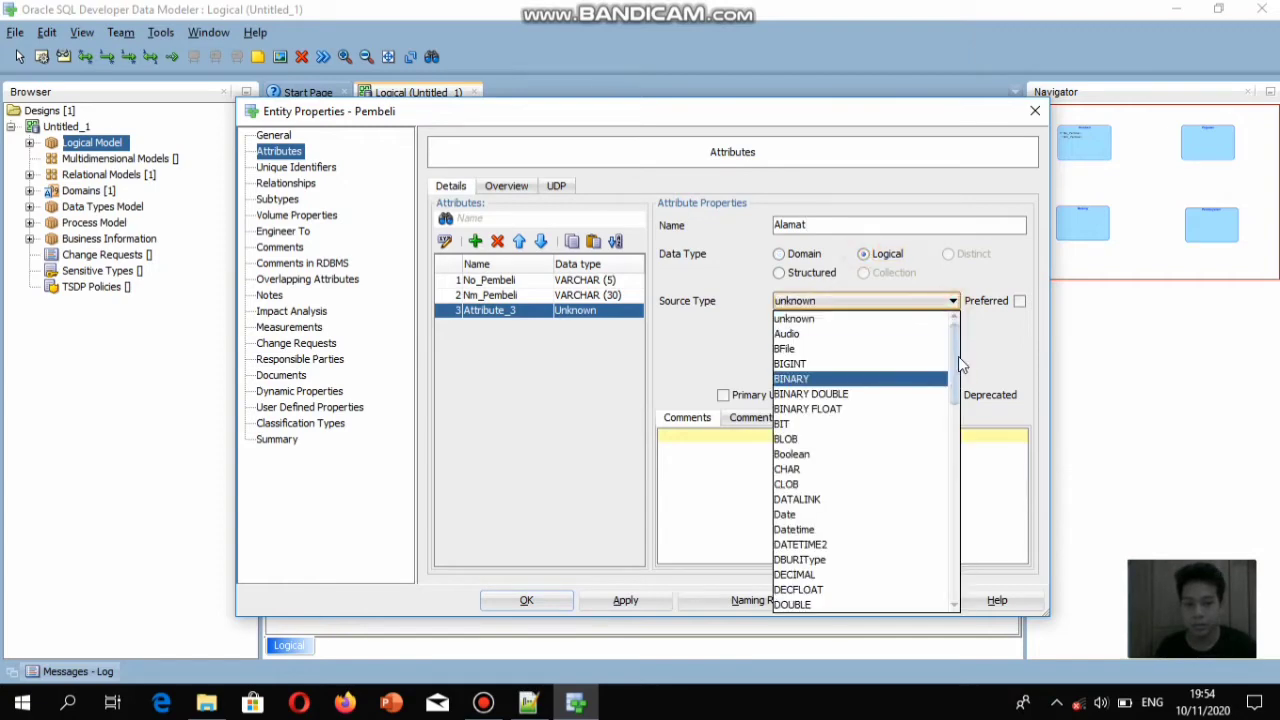
drag(958, 356, 957, 570)
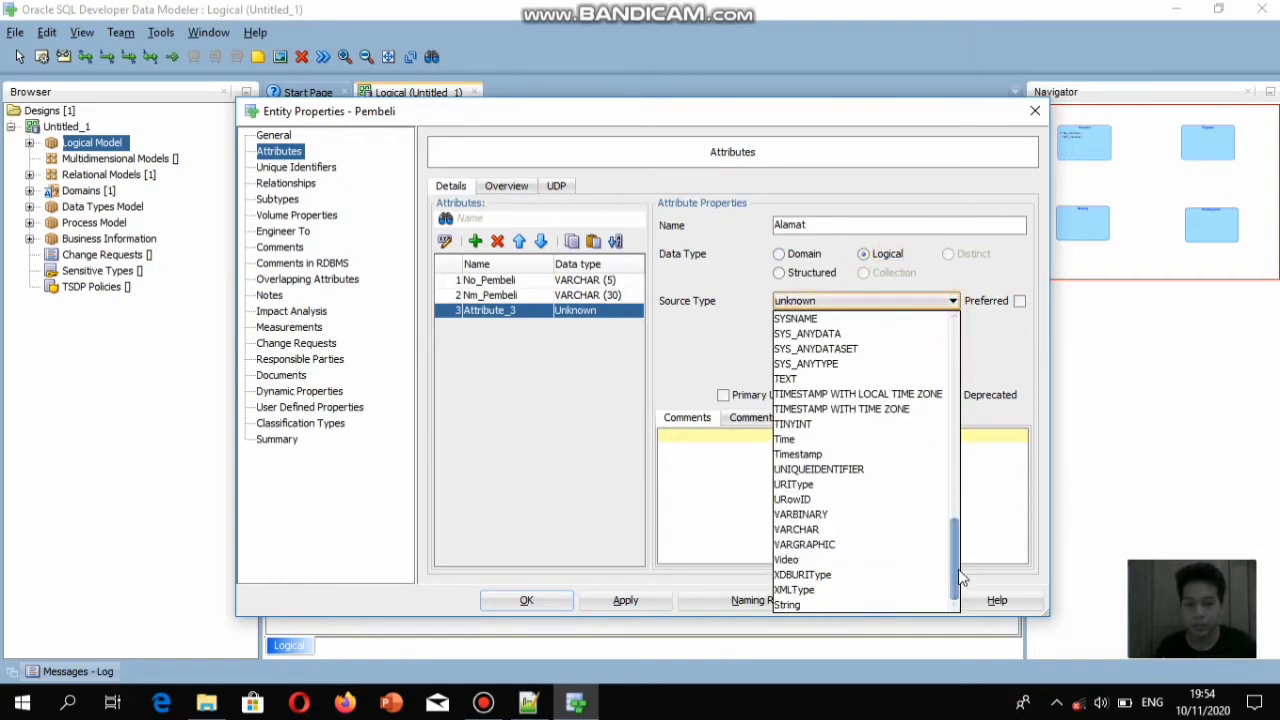
click(830, 527)
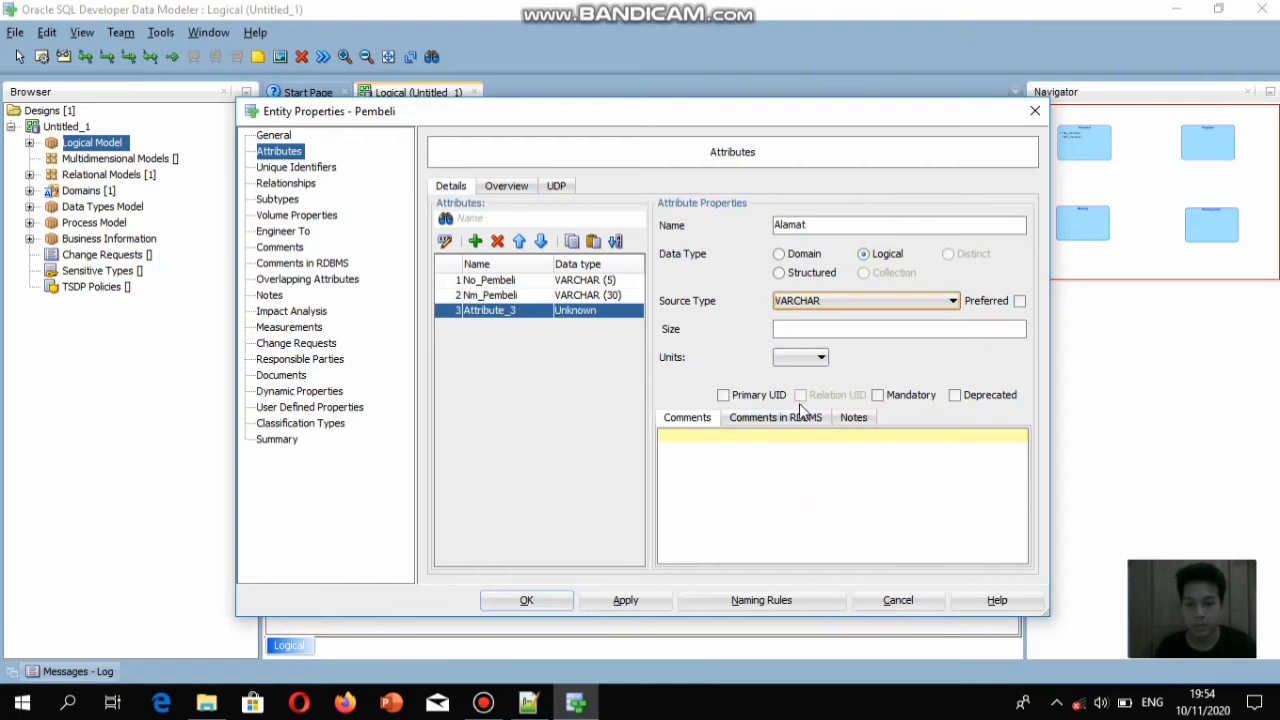
Set the Alamat attribute's size to 50, make it mandatory and apply the changes
click(802, 328)
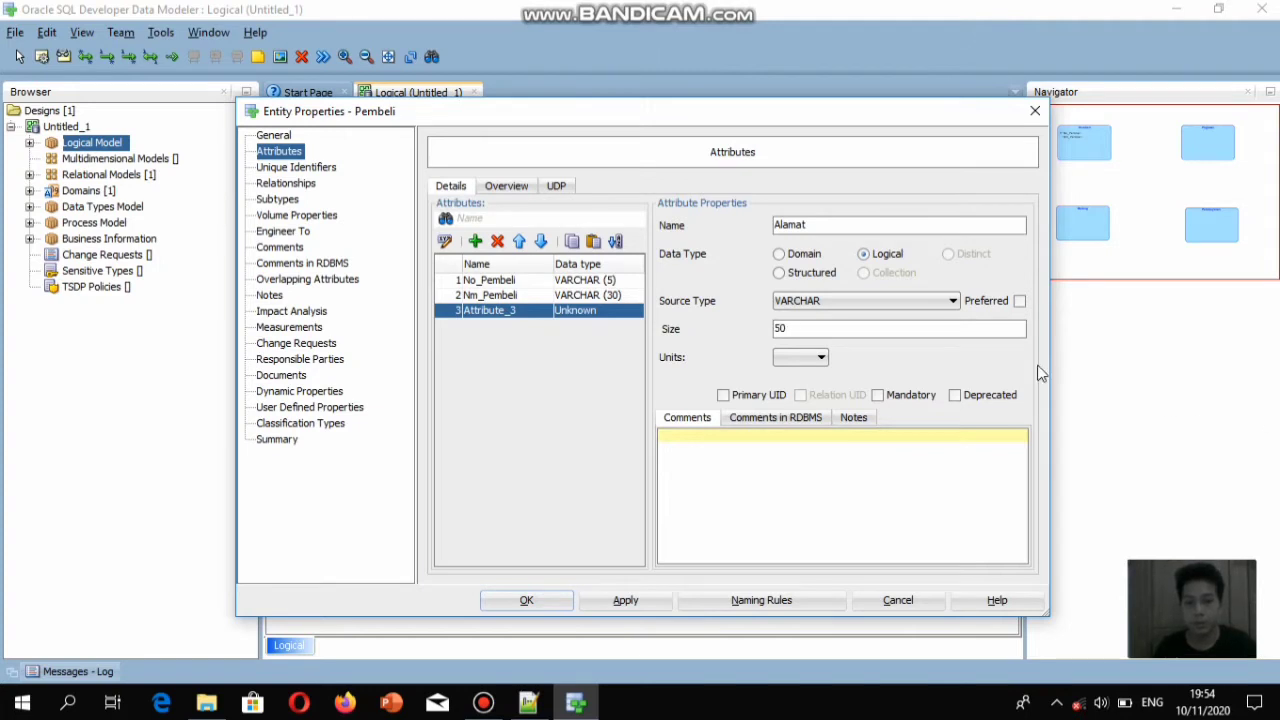
click(879, 395)
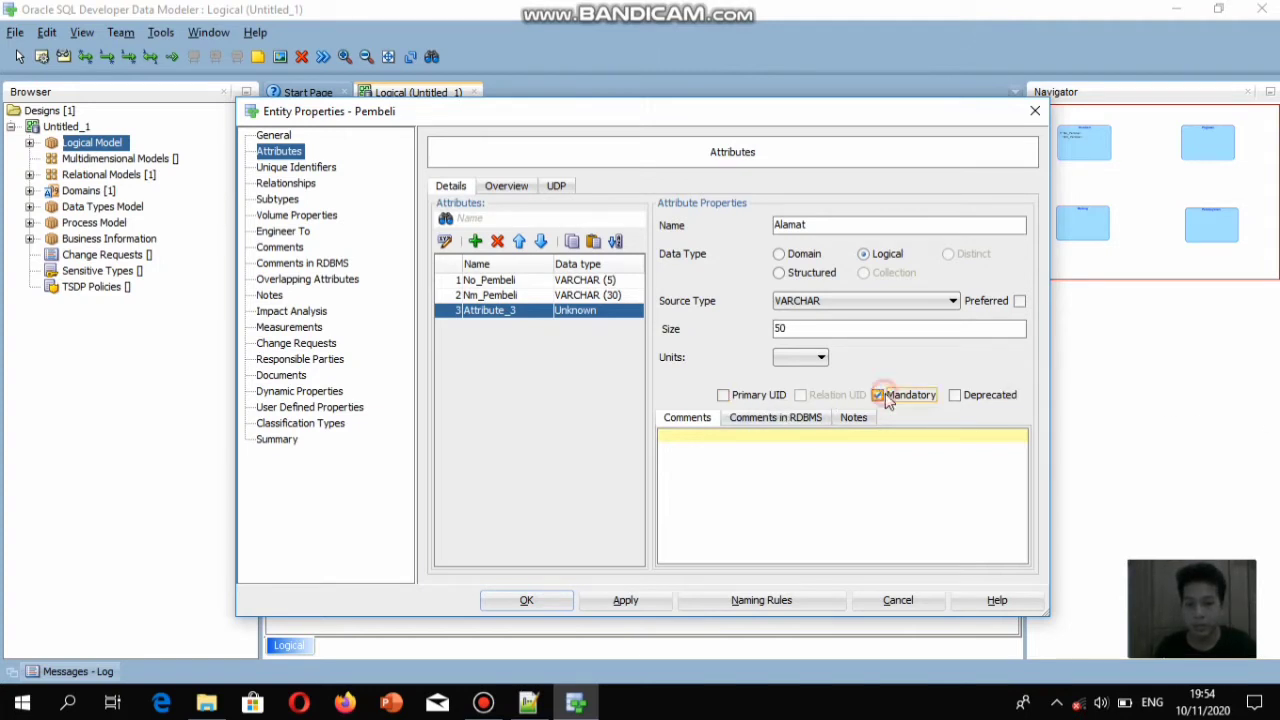
click(623, 600)
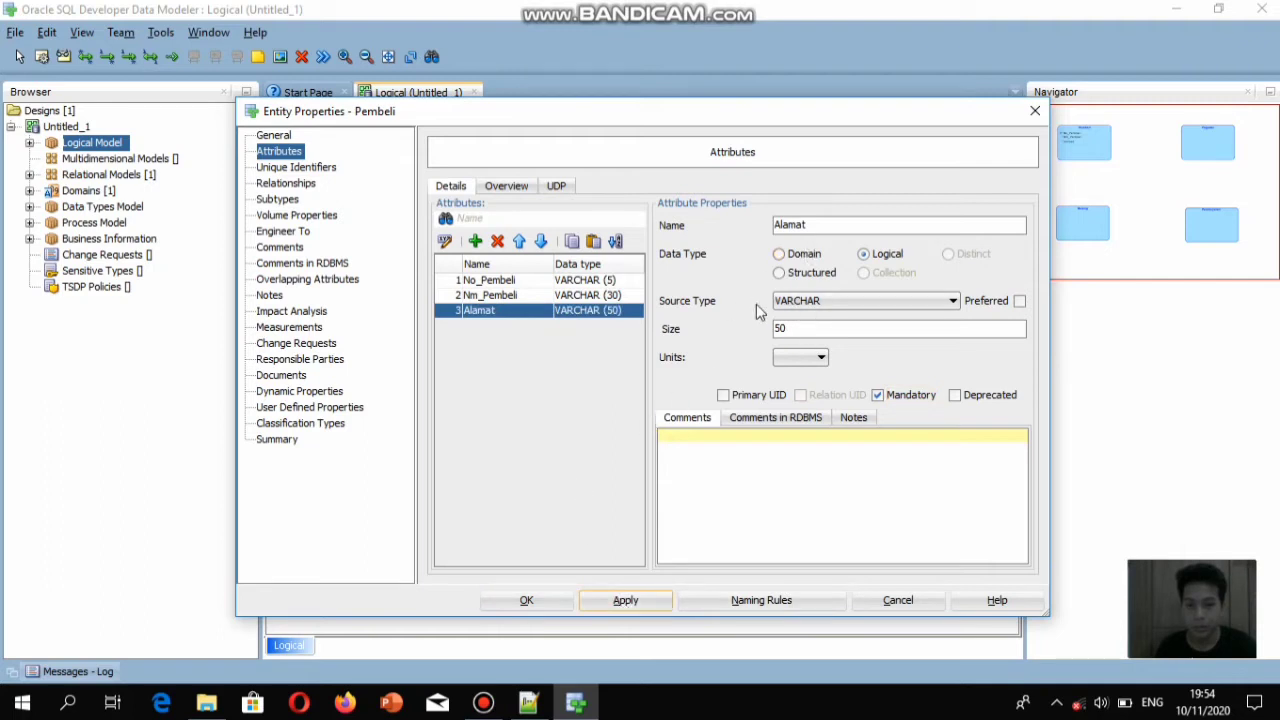
Add a fourth Pembeli attribute named No_Telp with a Logical data type and source type VARCHAR
click(475, 241)
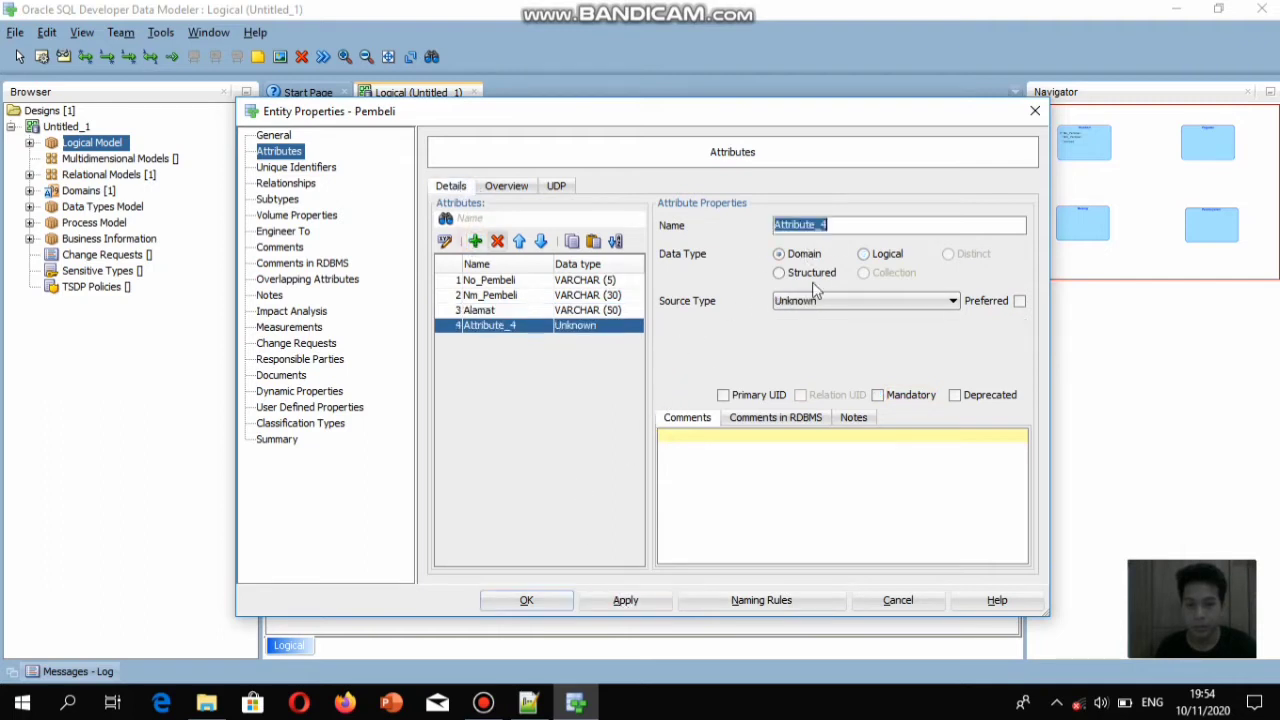
key(BackSpace)
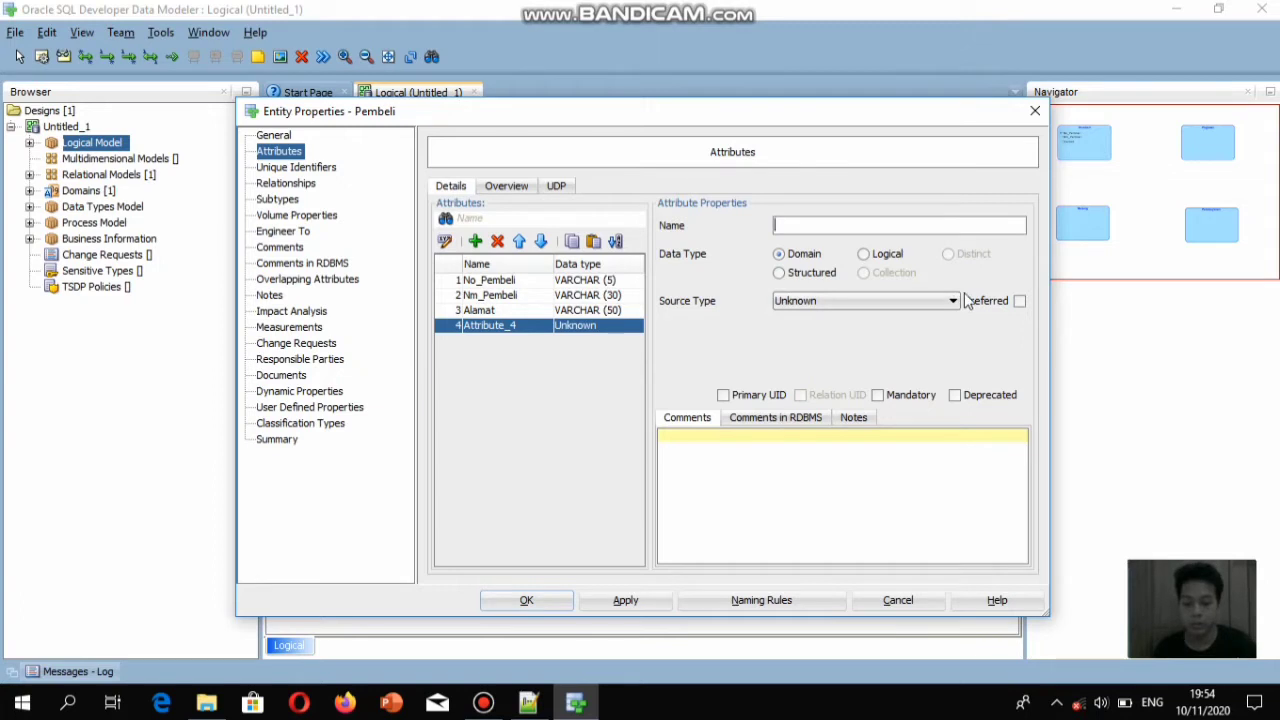
key(BackSpace)
text(No_T)
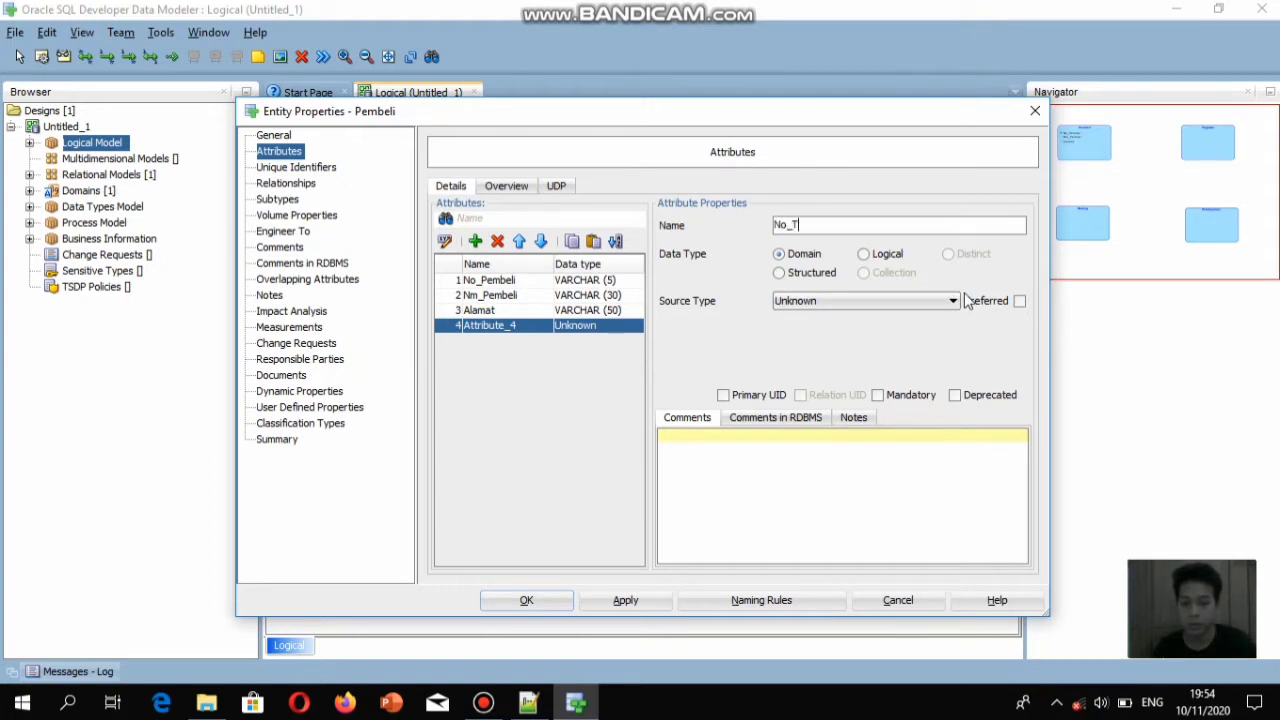
text(elp)
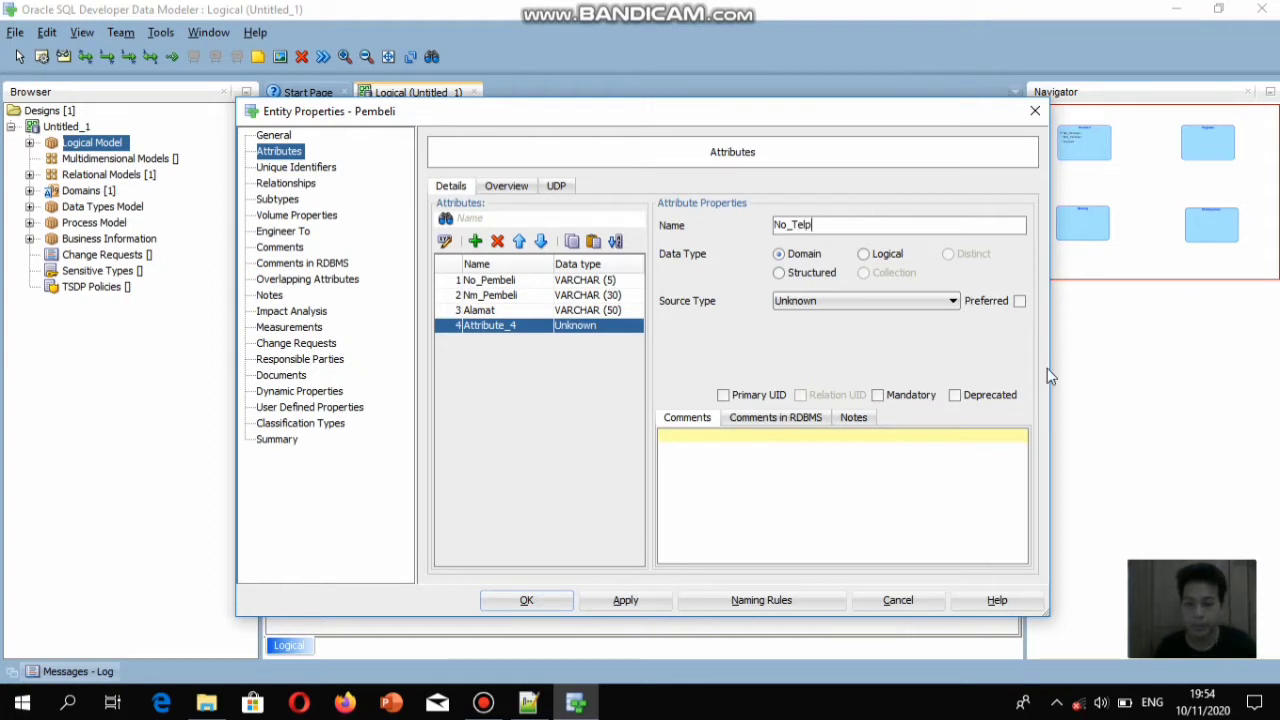
click(862, 254)
click(952, 301)
drag(960, 380, 966, 573)
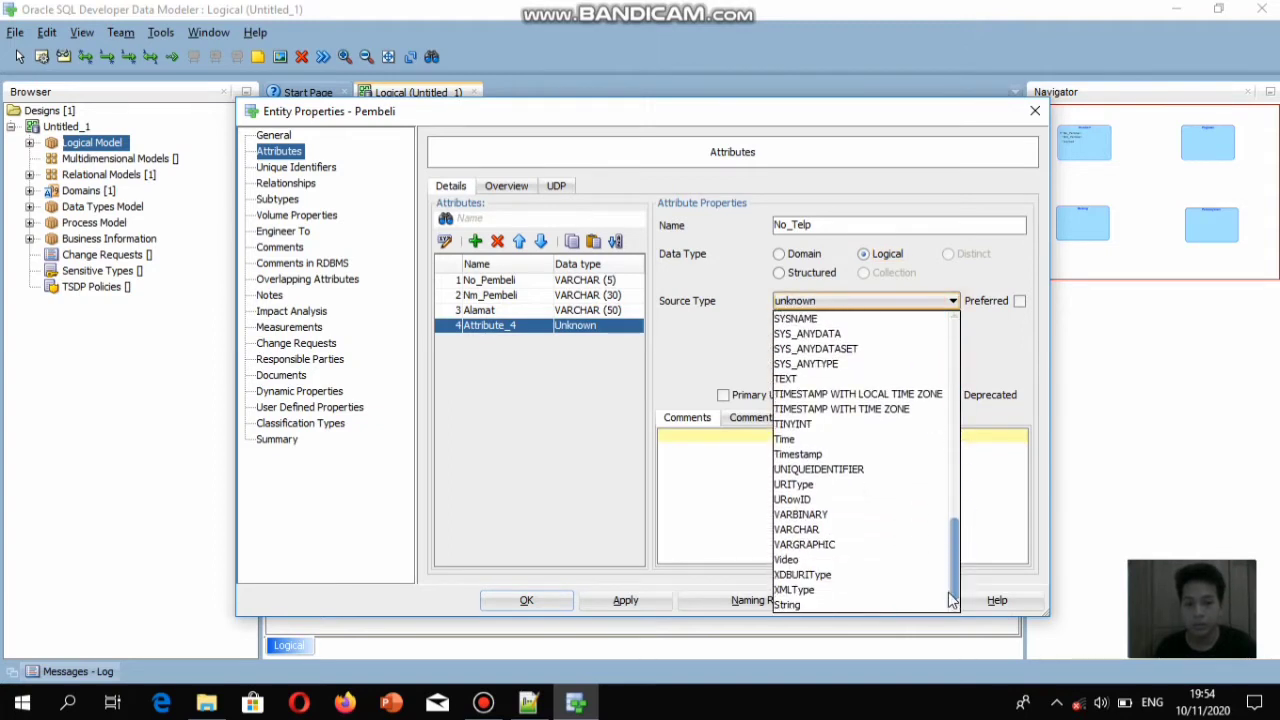
click(833, 530)
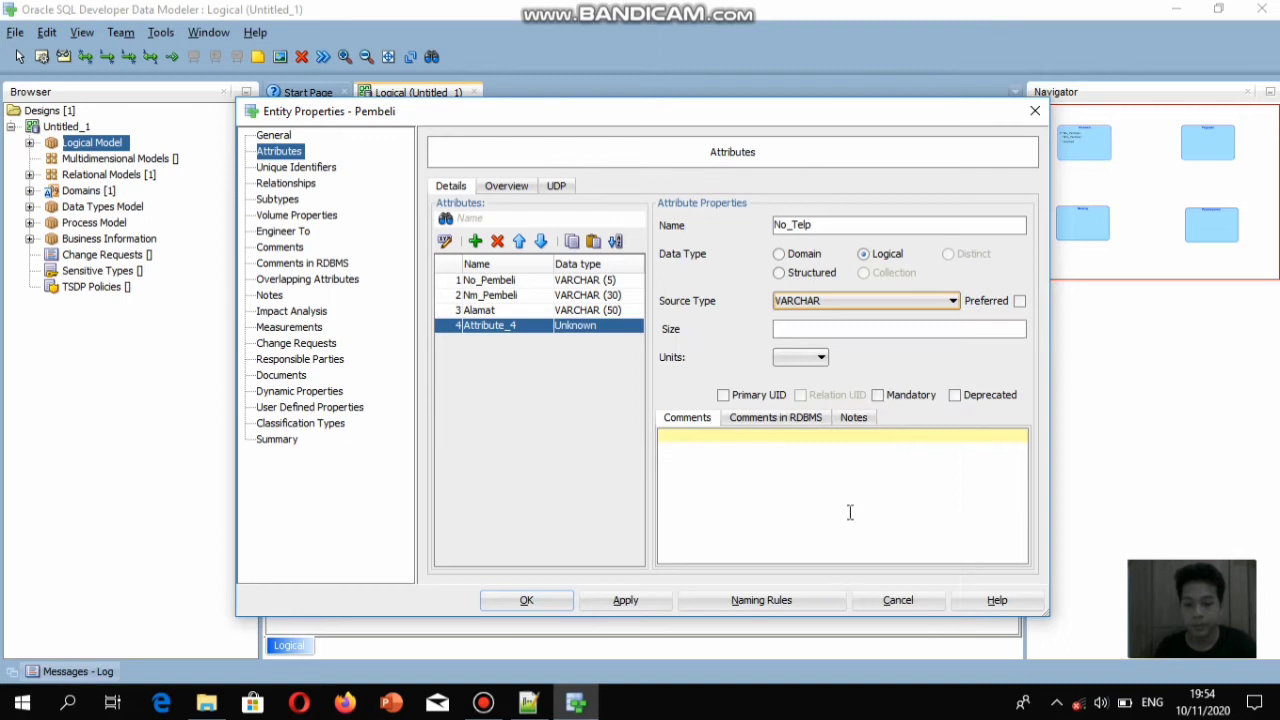
Give the No_Telp attribute a size of 12, make it mandatory, and apply and close the Pembeli properties
click(806, 328)
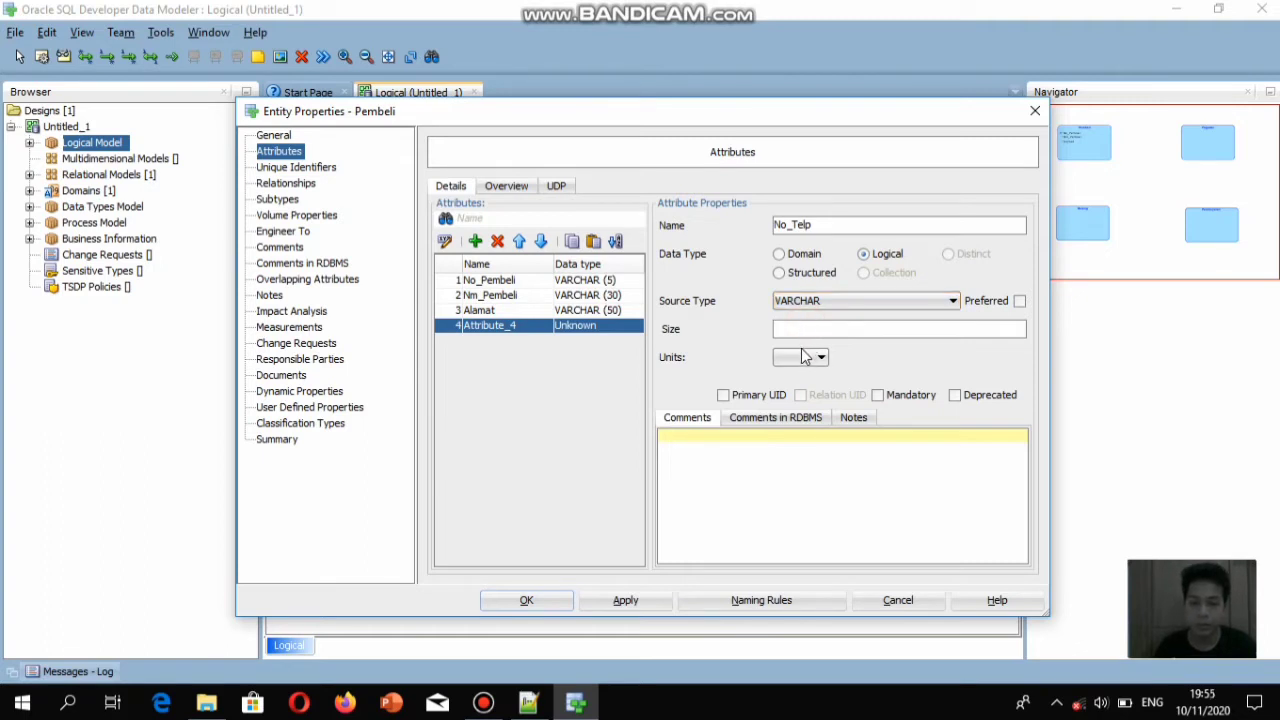
text(12)
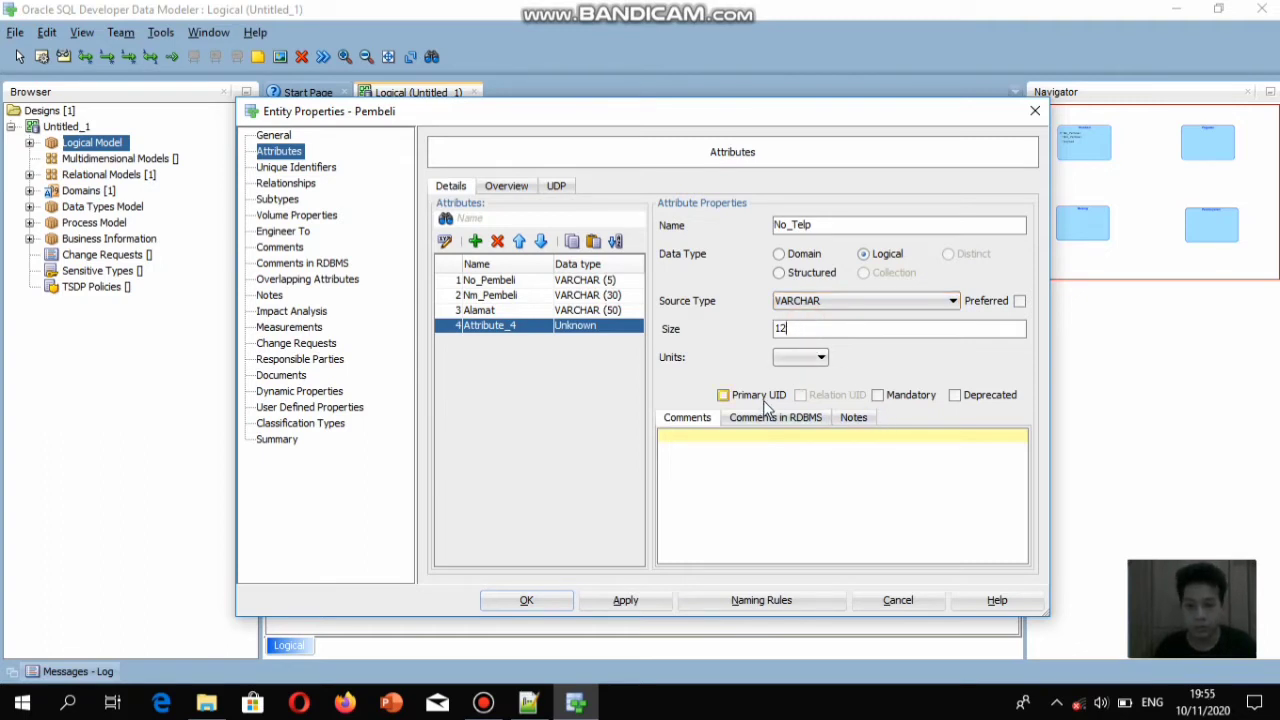
click(878, 396)
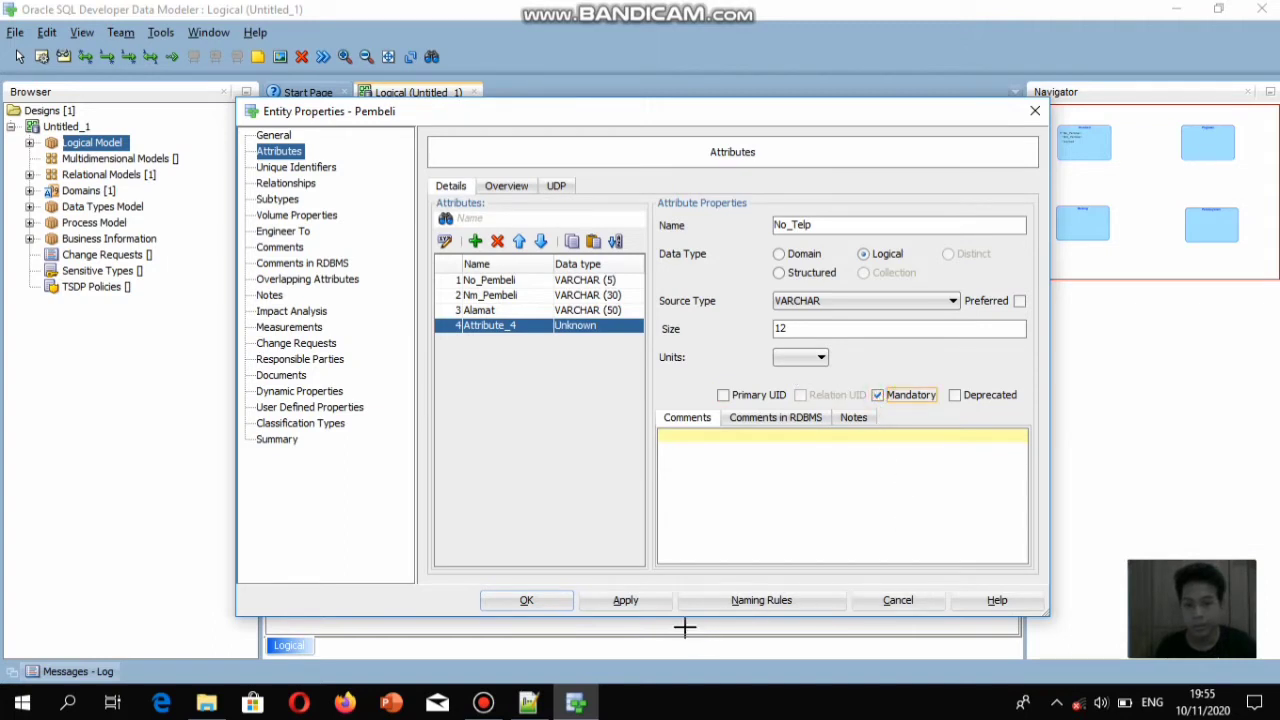
click(626, 603)
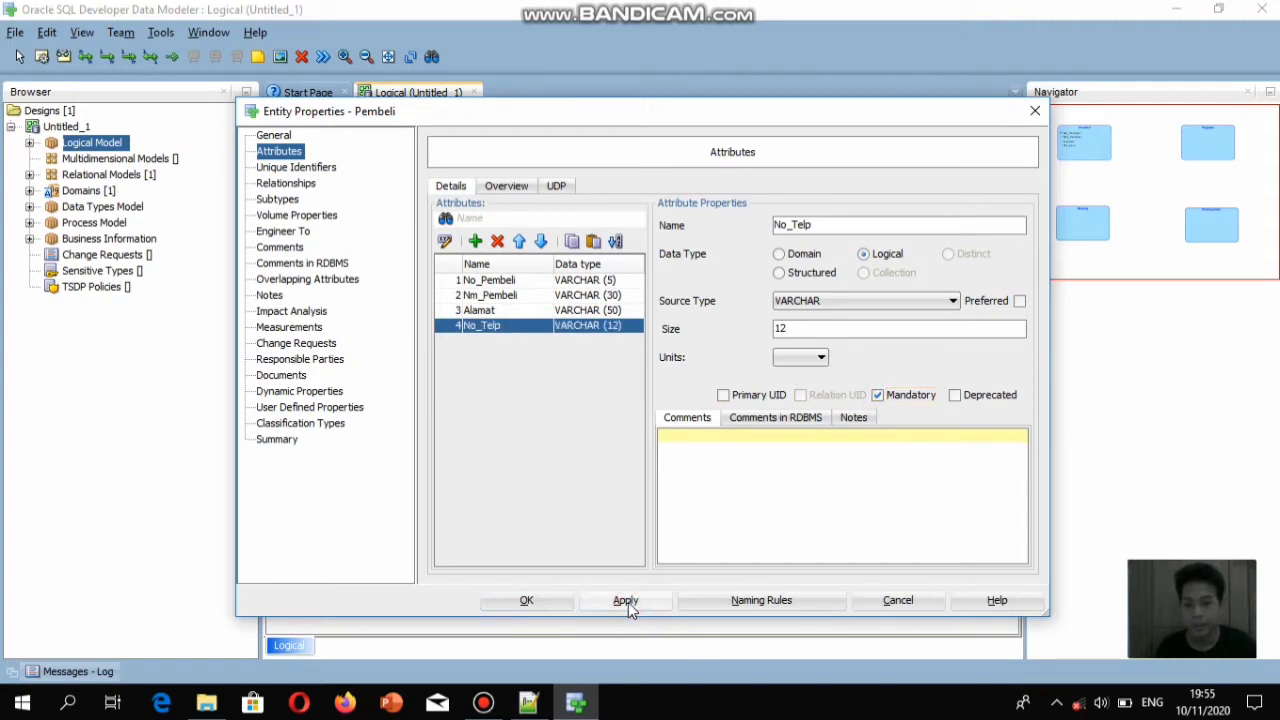
click(527, 601)
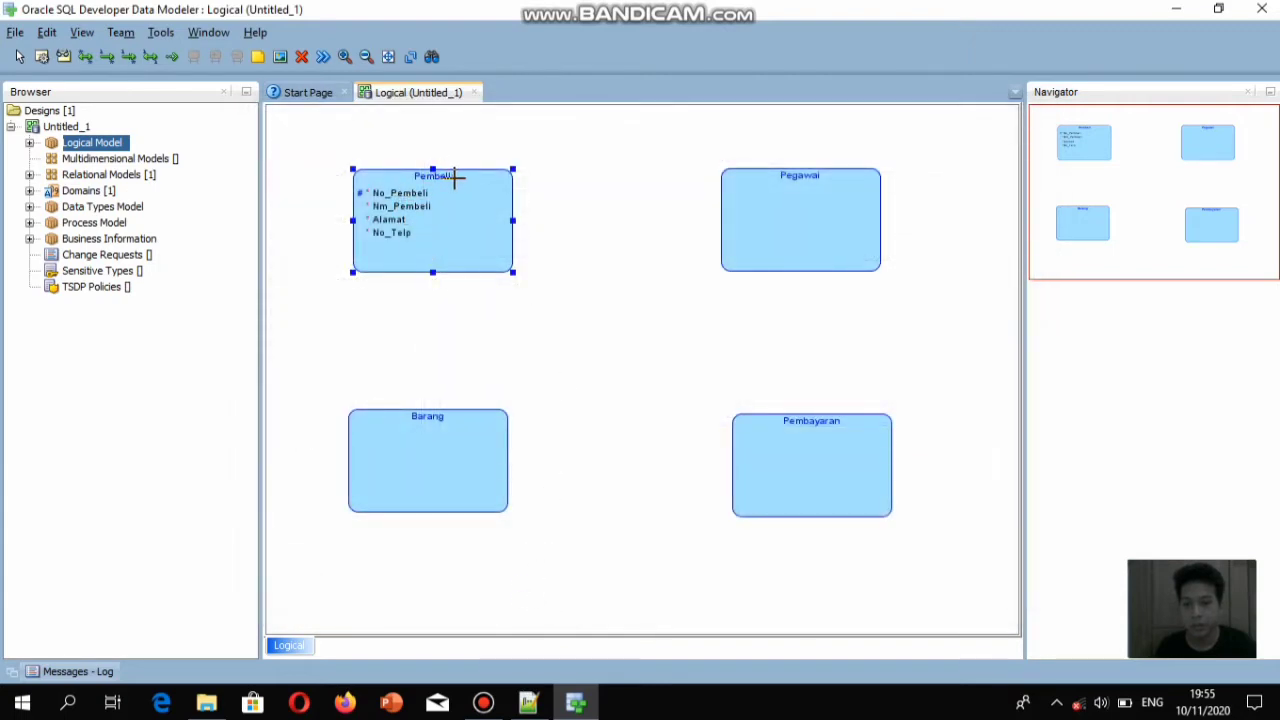
Open the Pegawai entity's properties and add a first attribute named ID_Pegawai, consulting the Toko Kacamata.txt notes in Notepad++ for the attribute names
click(781, 203)
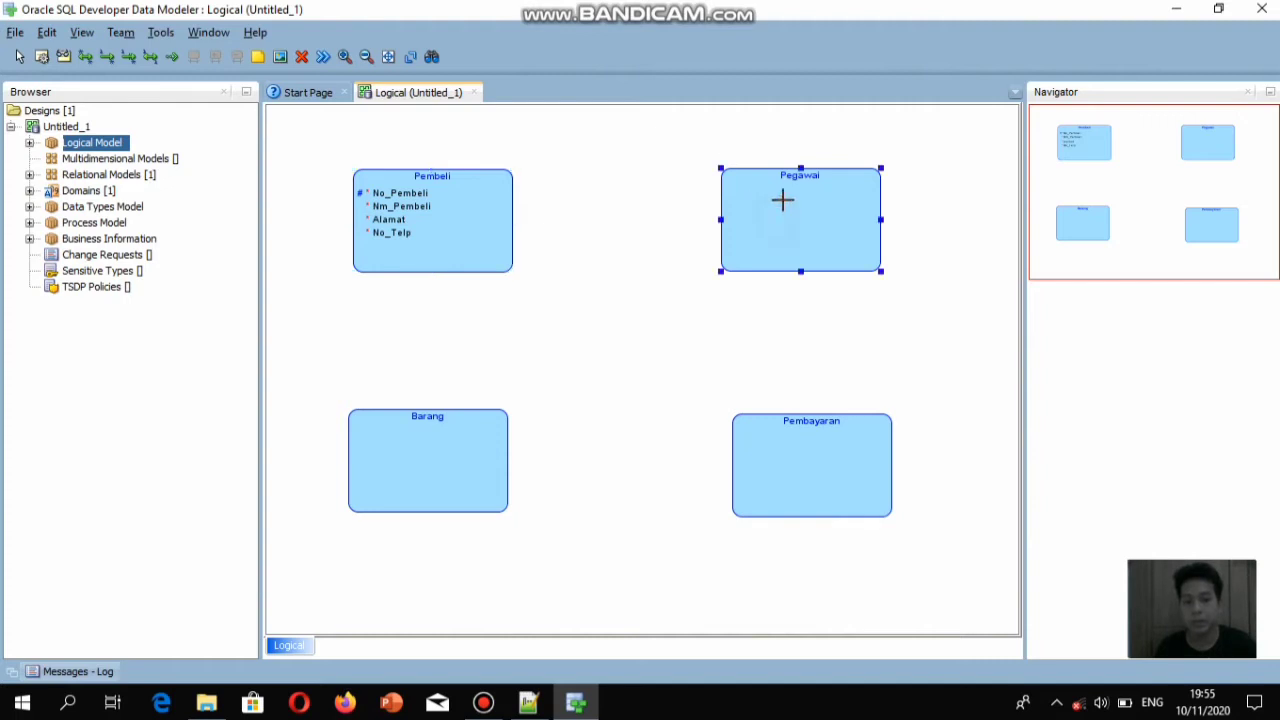
right_click(784, 201)
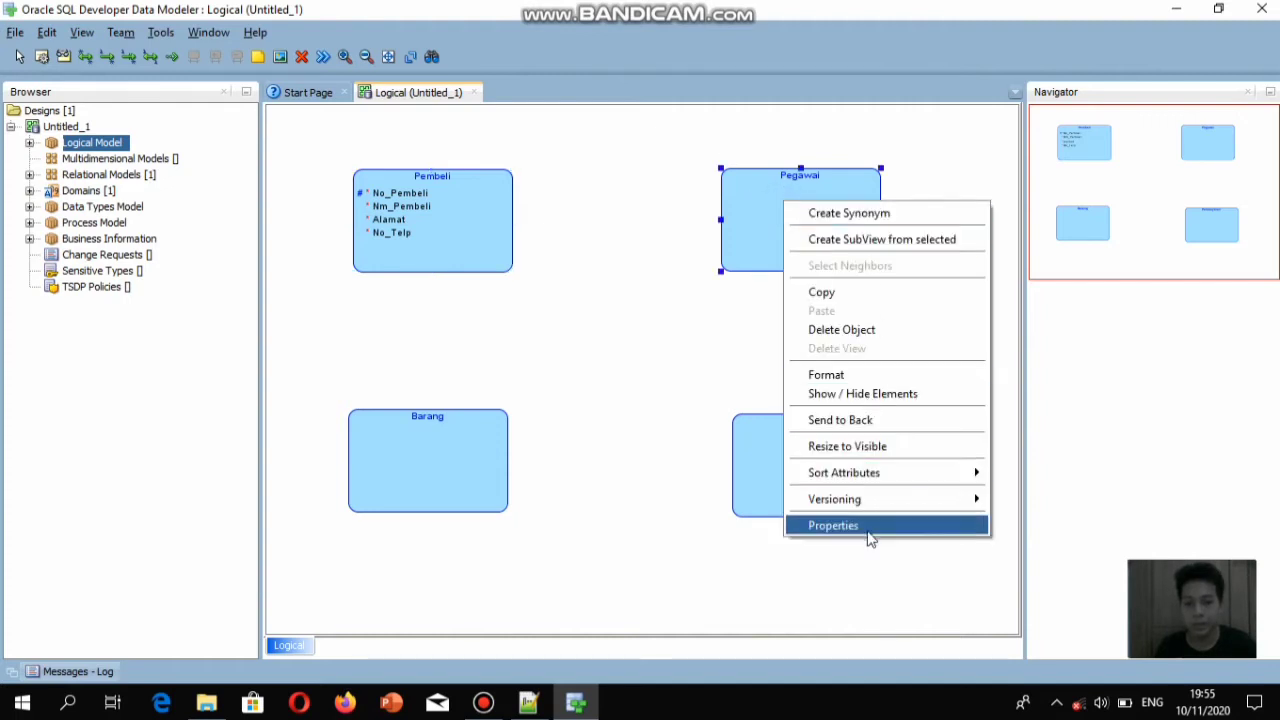
key(Return)
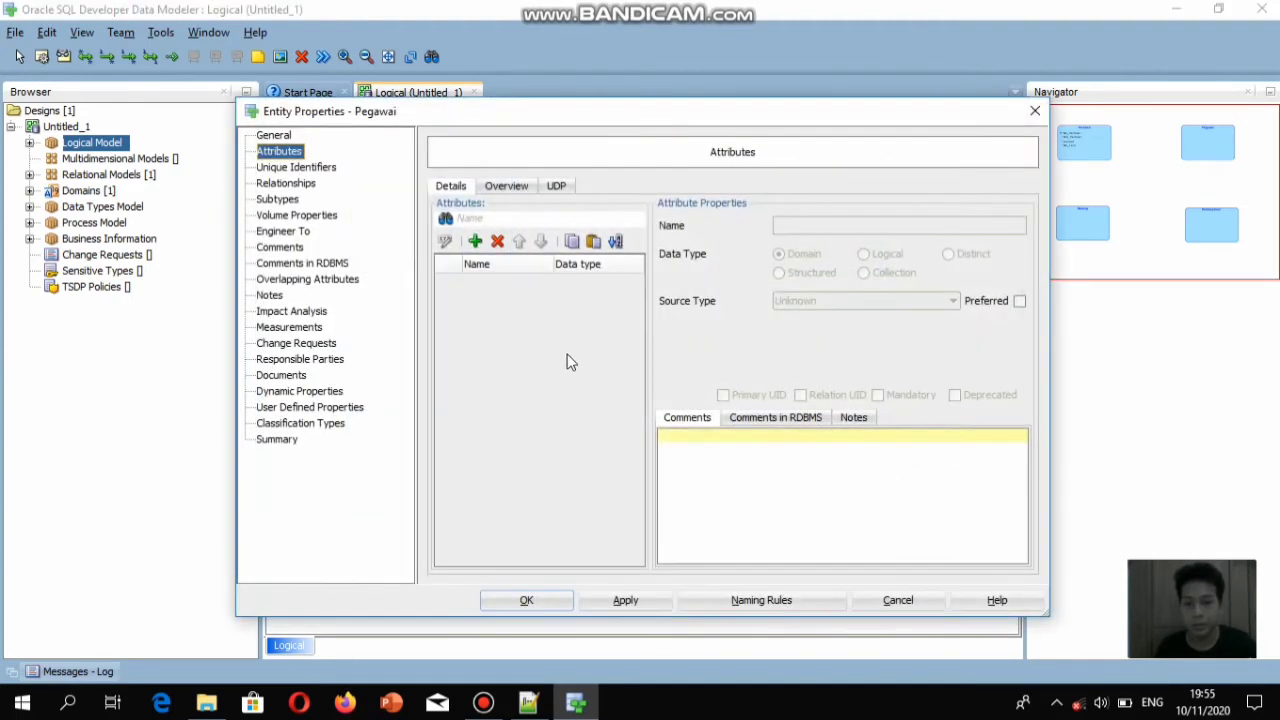
click(476, 242)
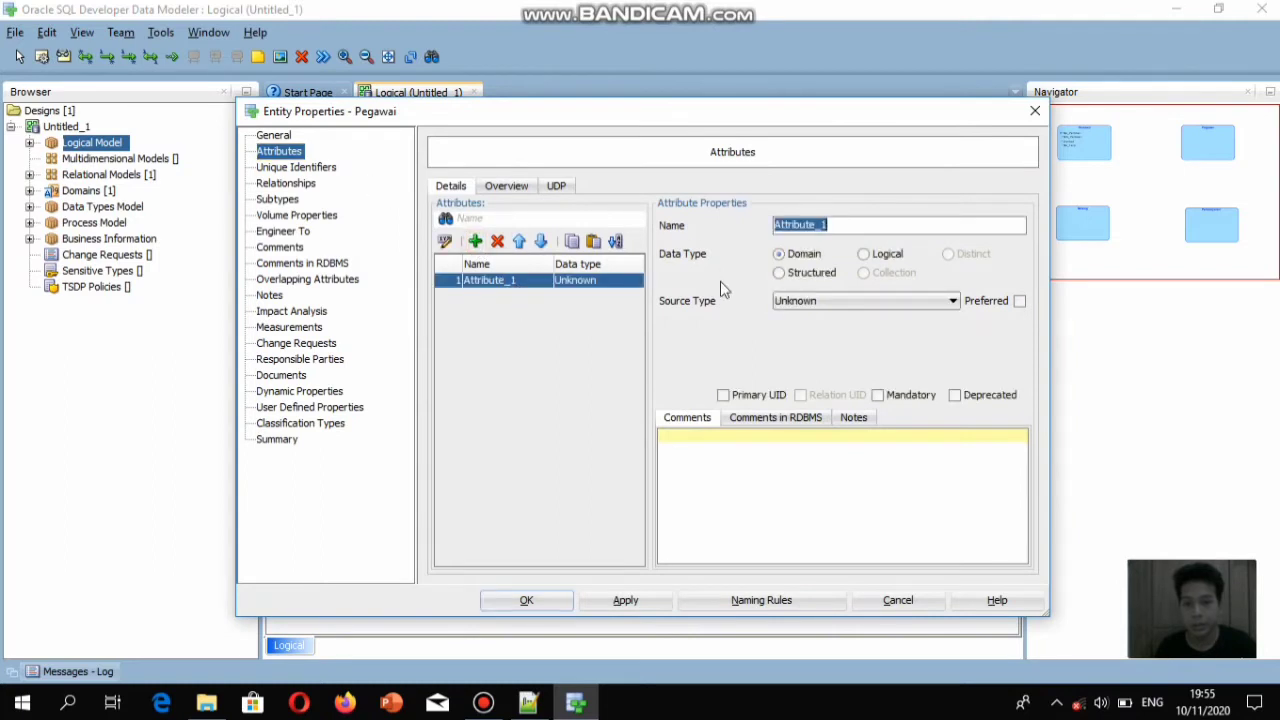
key(BackSpace)
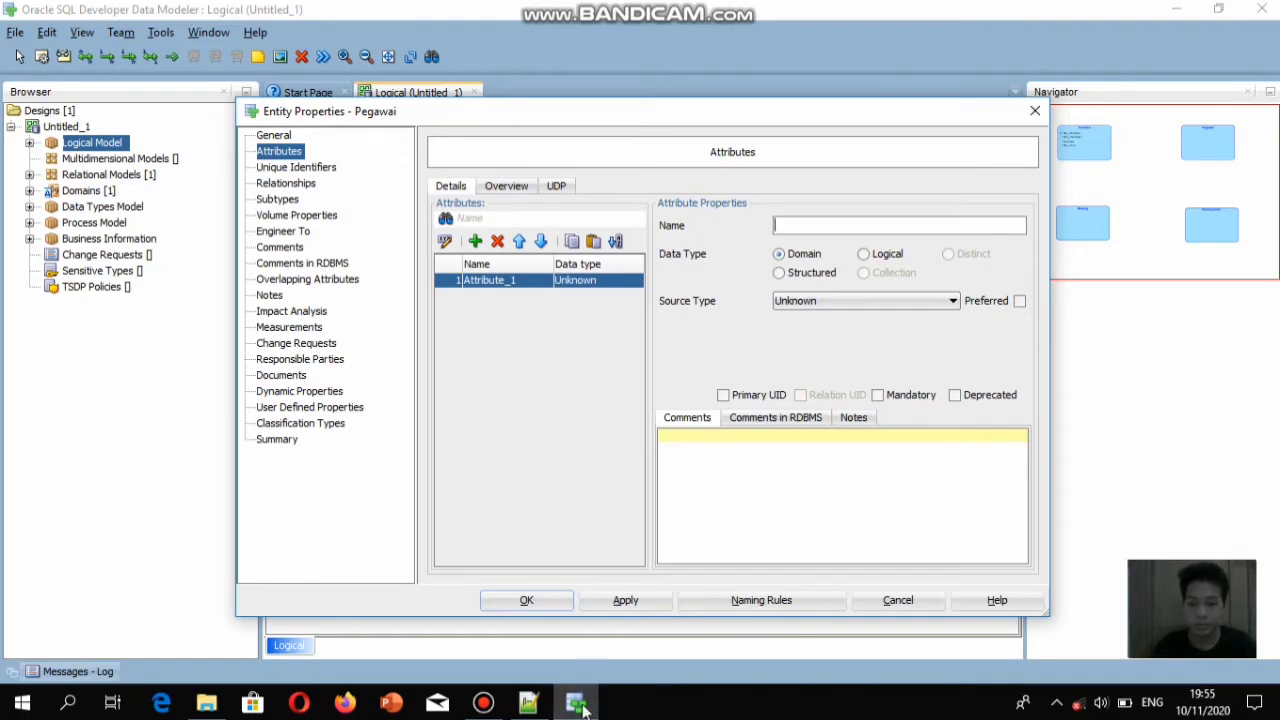
click(528, 703)
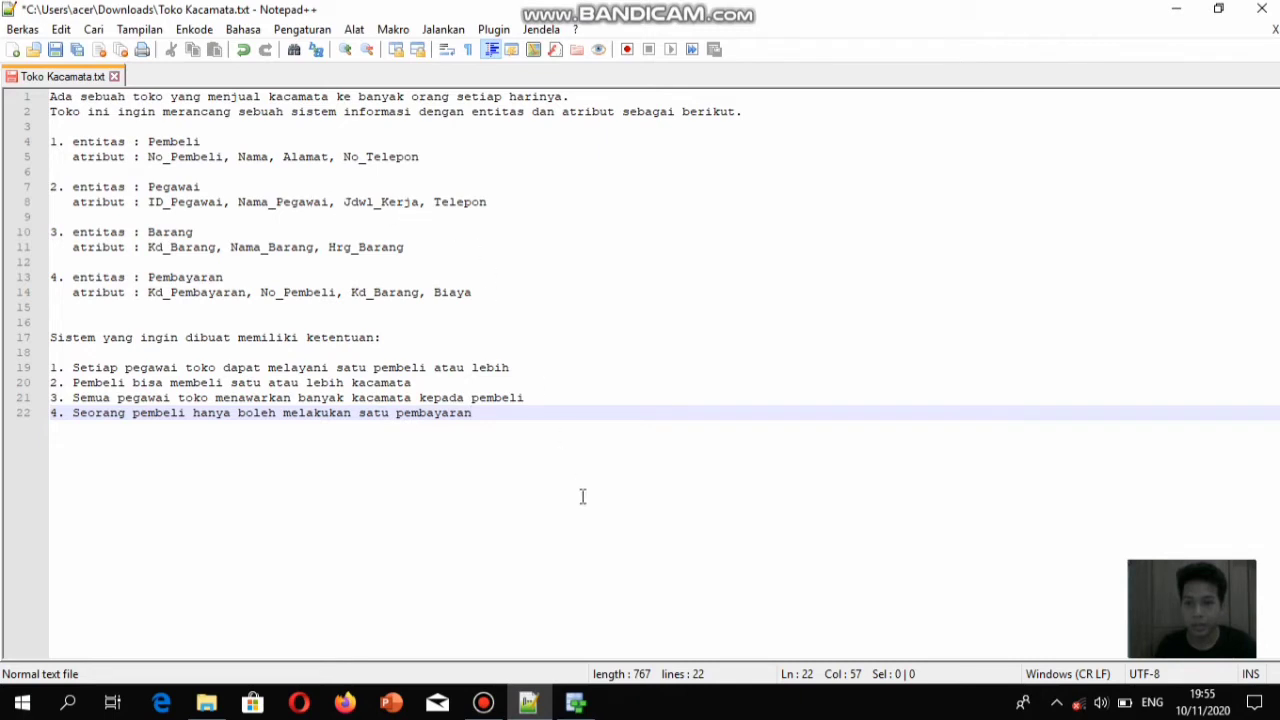
click(576, 703)
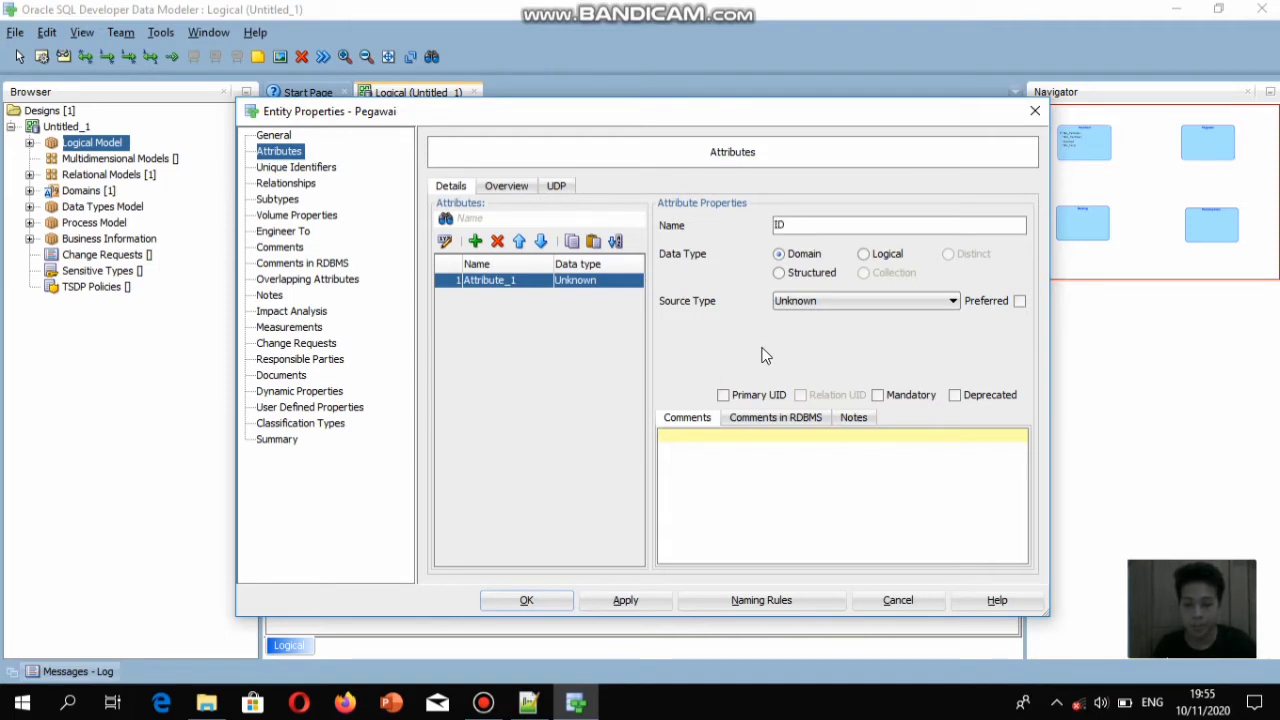
text(egawai)
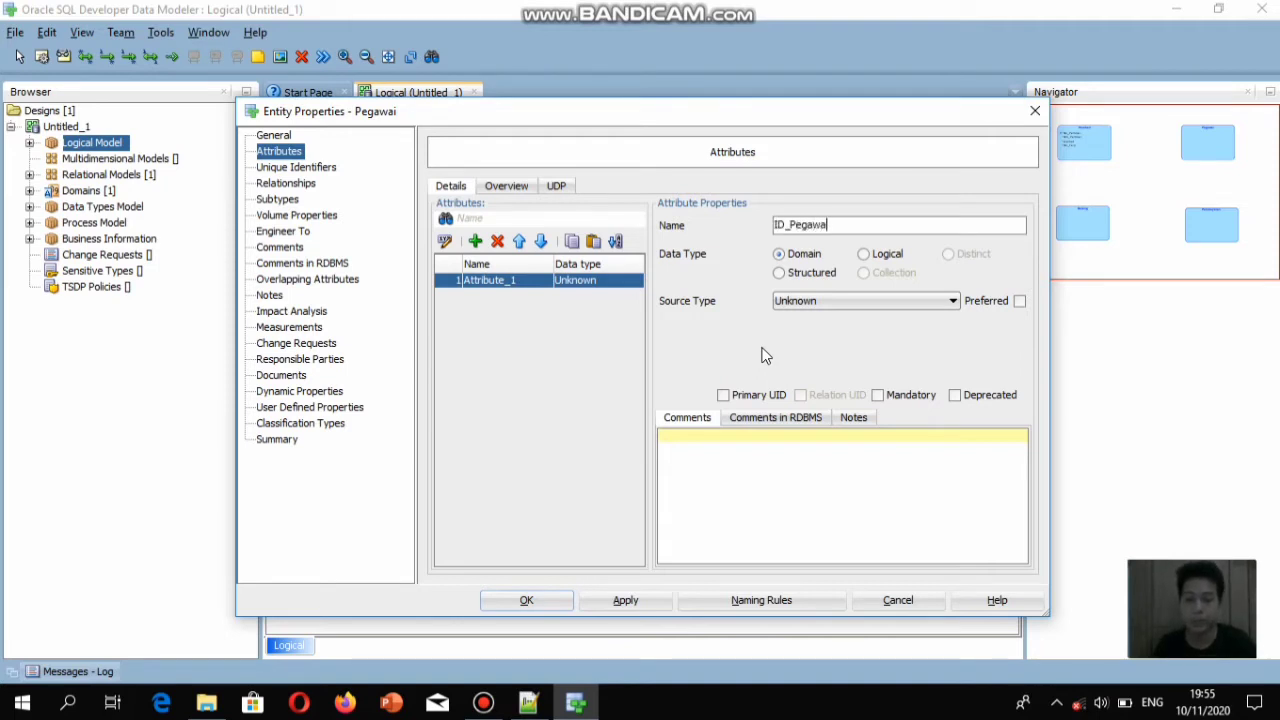
Give the ID_Pegawai attribute a Logical data type with source type VARCHAR
click(863, 254)
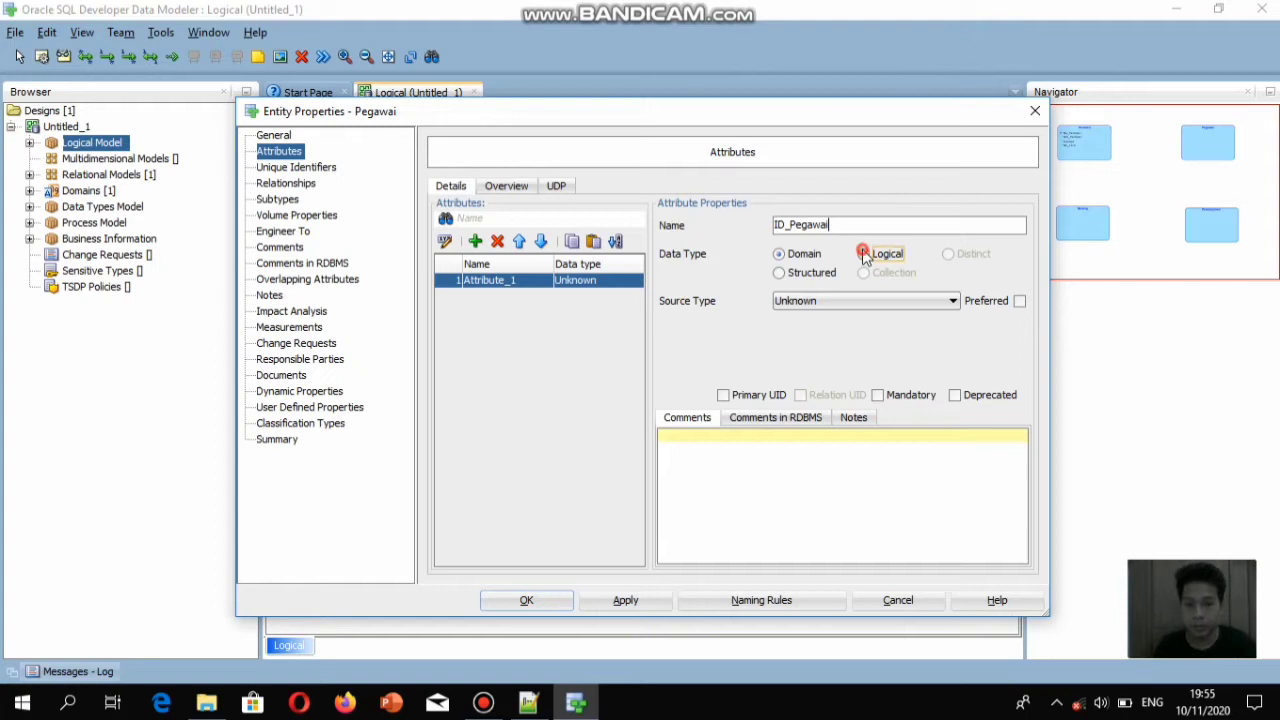
click(953, 301)
drag(958, 347, 957, 535)
scroll(951, 532, down, 1)
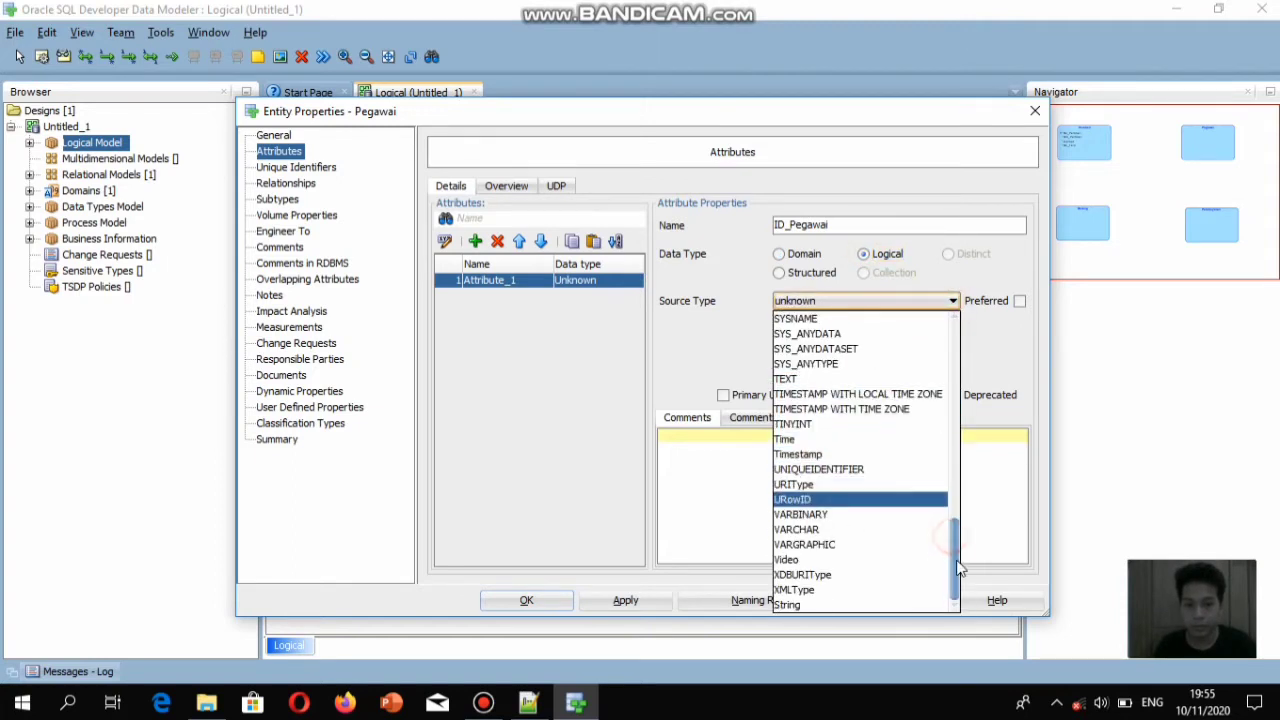
click(840, 531)
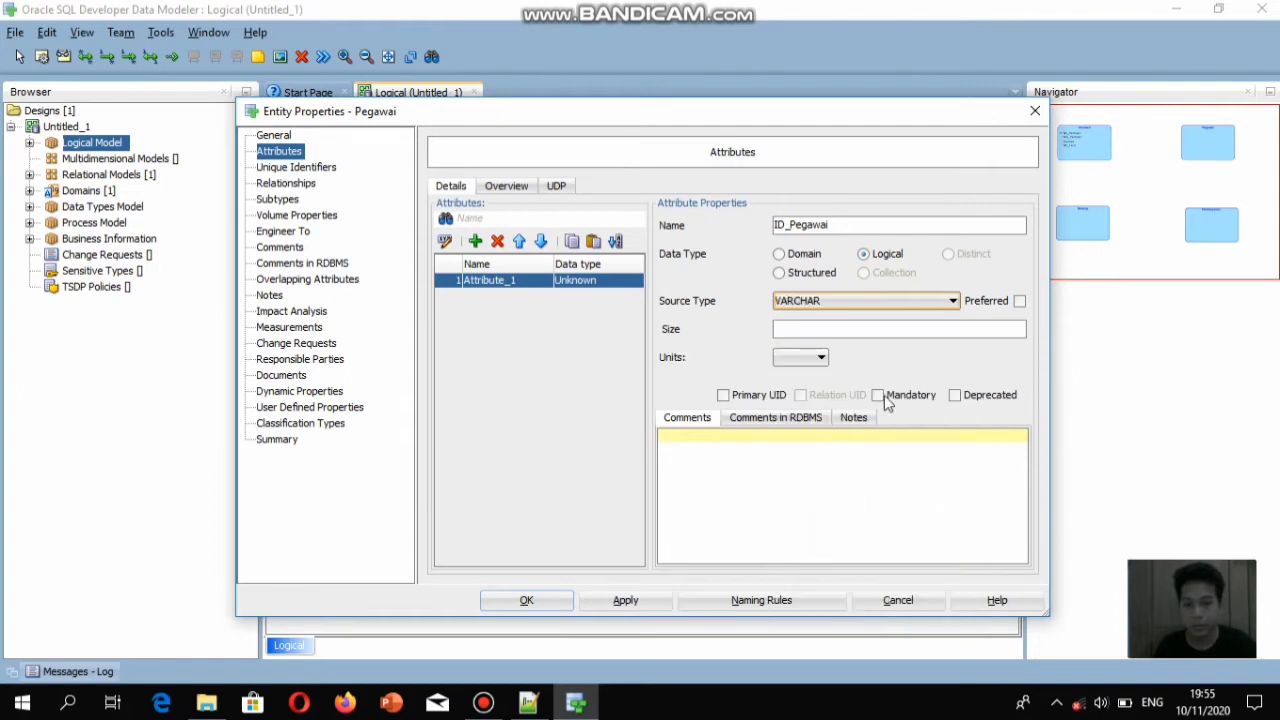
Set the ID_Pegawai attribute's size to 5, make it the primary UID and apply the changes
click(879, 329)
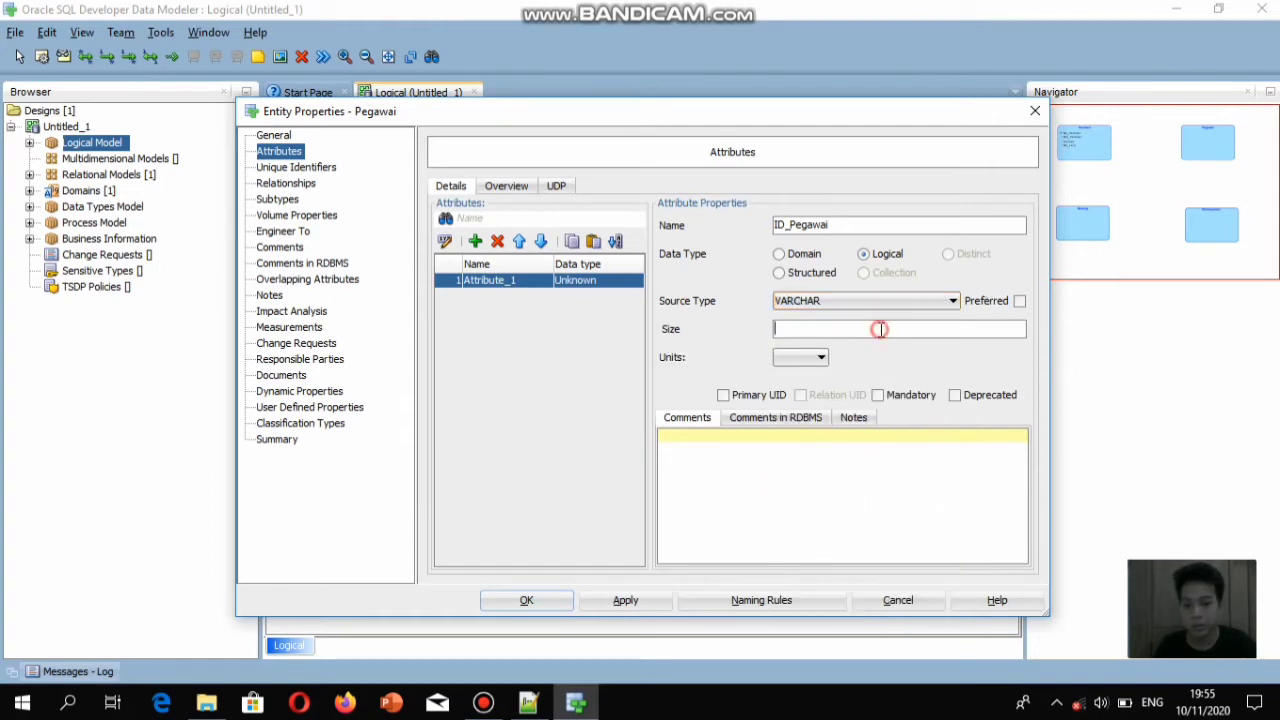
text(5)
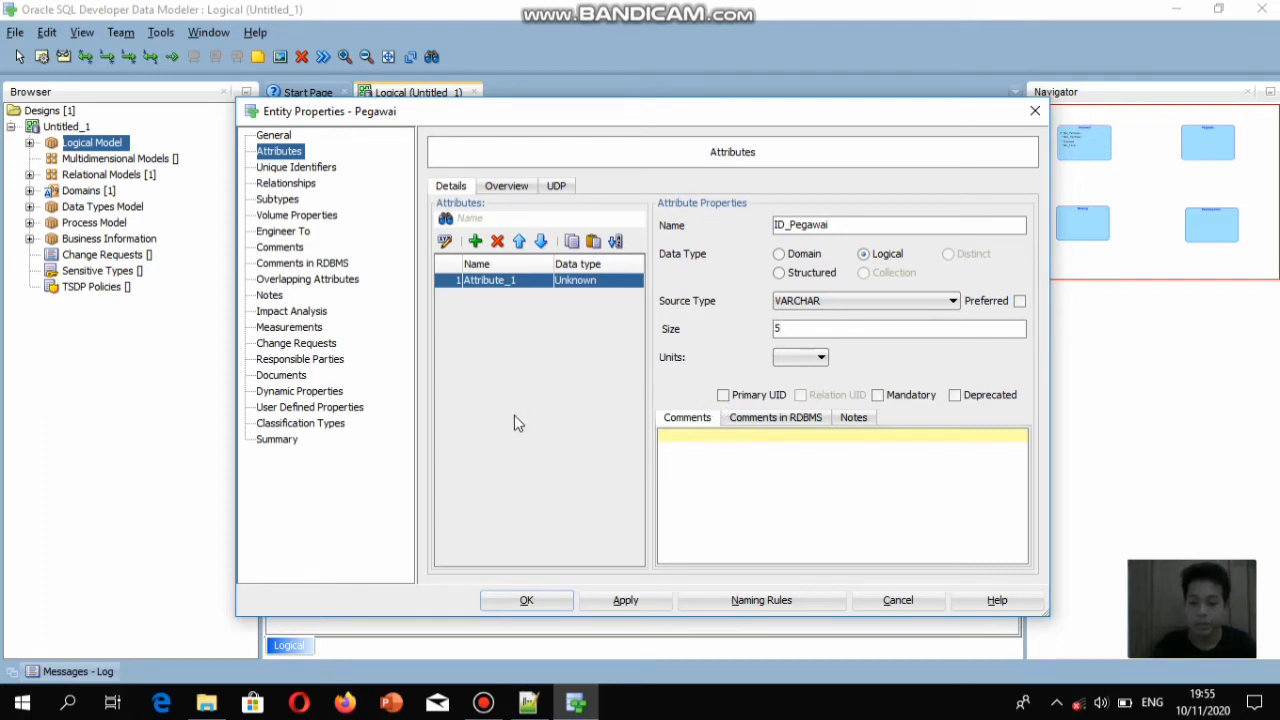
click(723, 395)
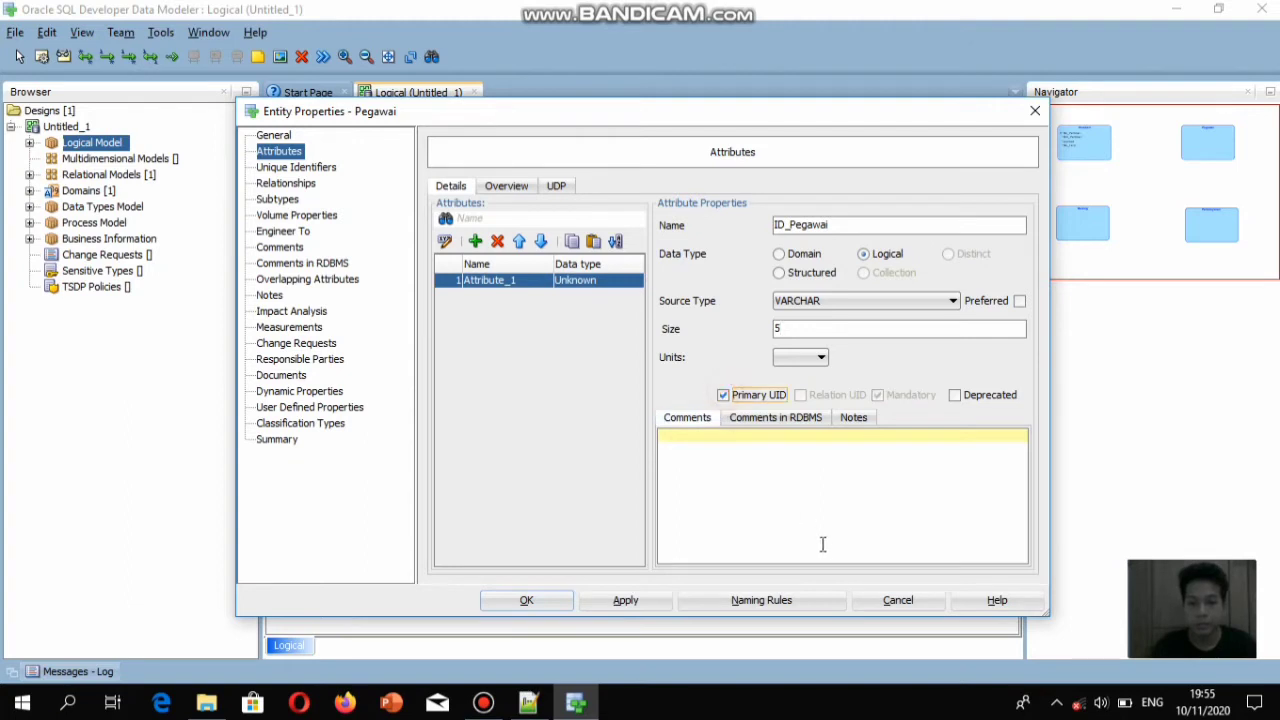
click(620, 605)
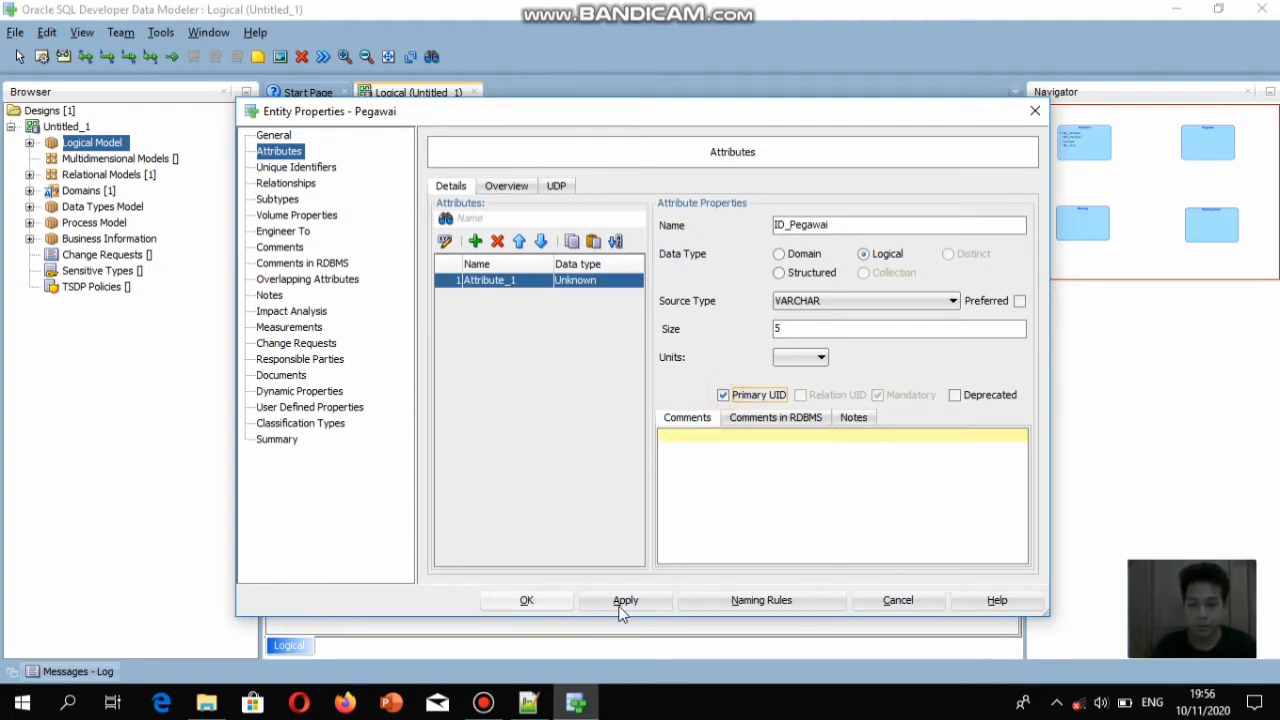
Add a second Pegawai attribute named Nm_Pegawai with a Logical data type and source type VARCHAR
click(475, 242)
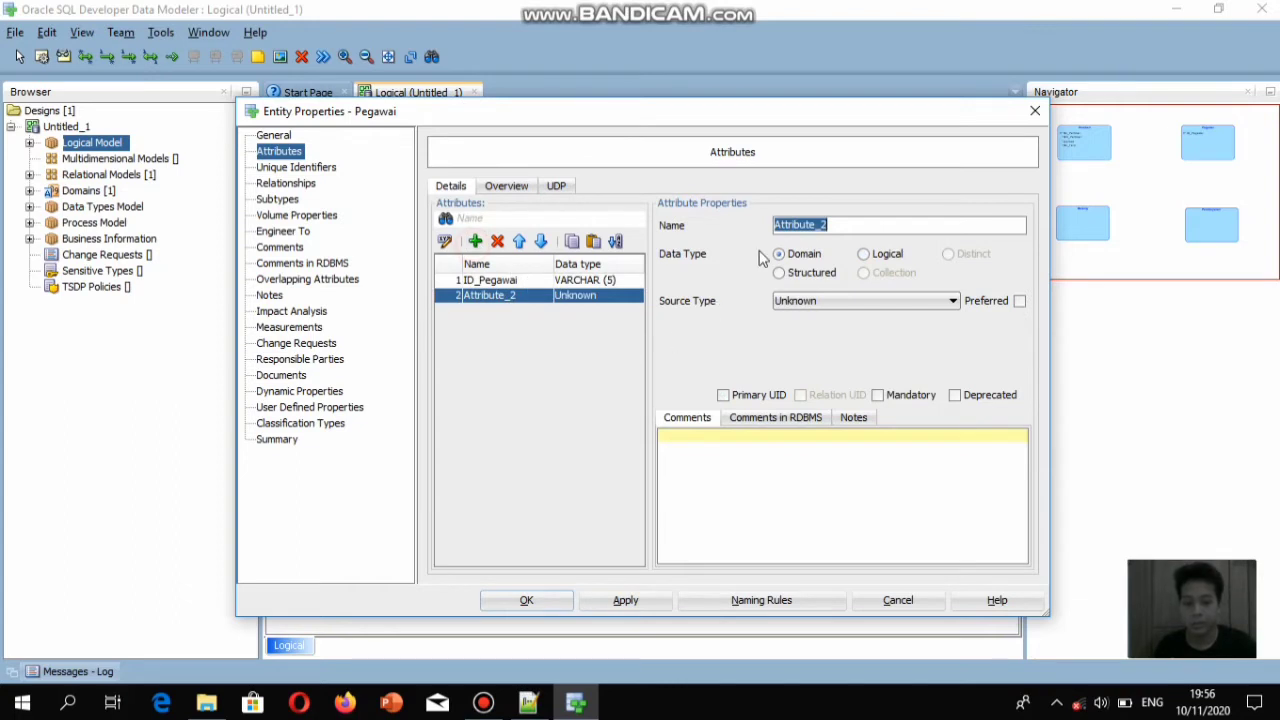
key(BackSpace)
text(Nm_Pegawai)
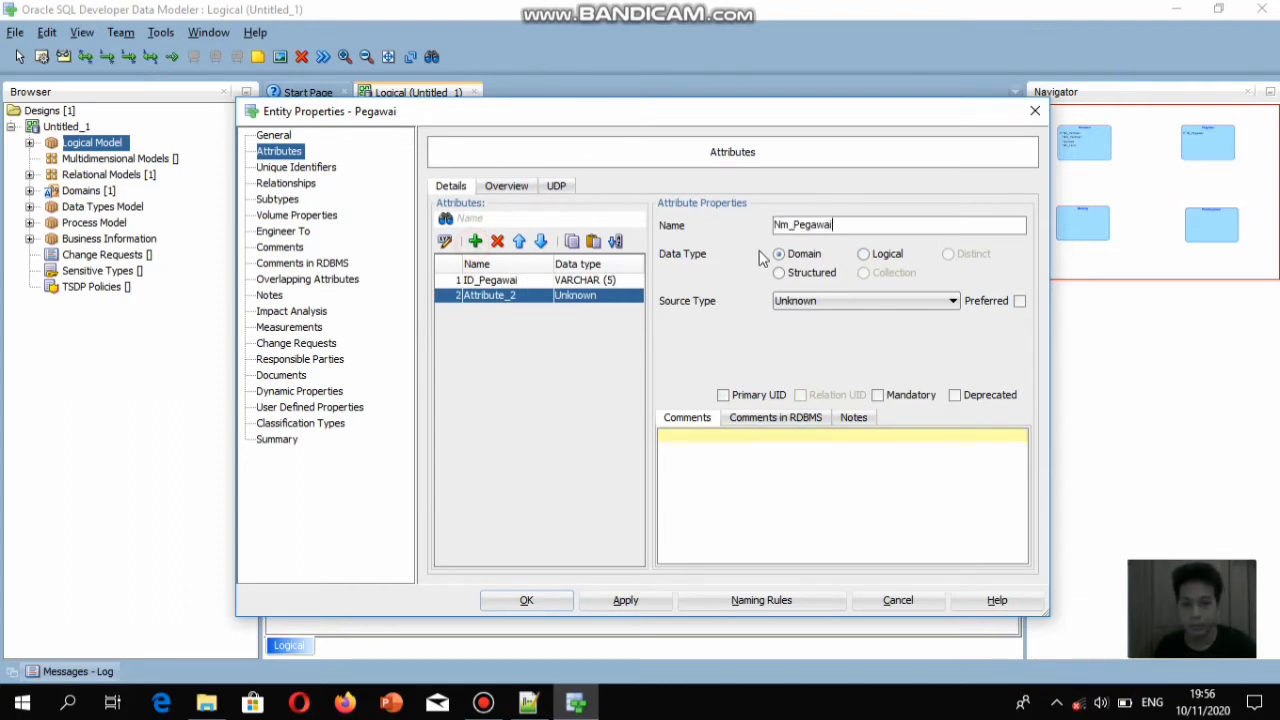
click(864, 255)
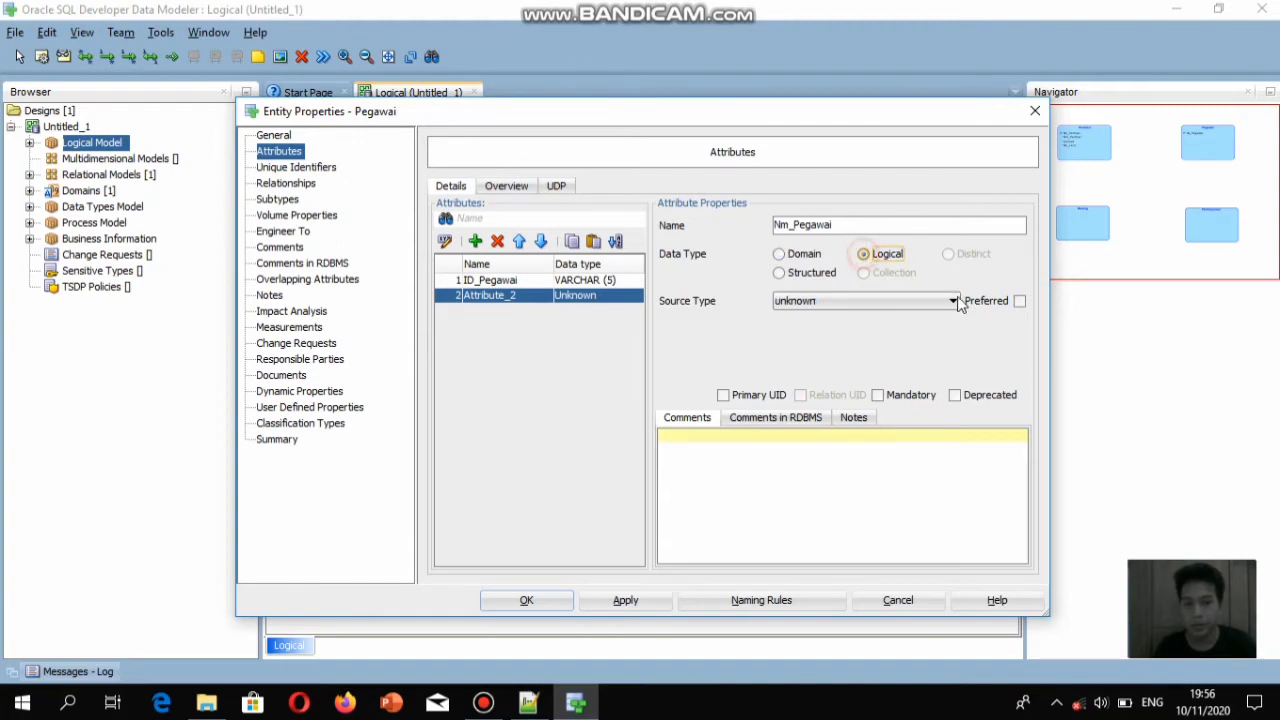
click(952, 300)
drag(952, 365, 953, 560)
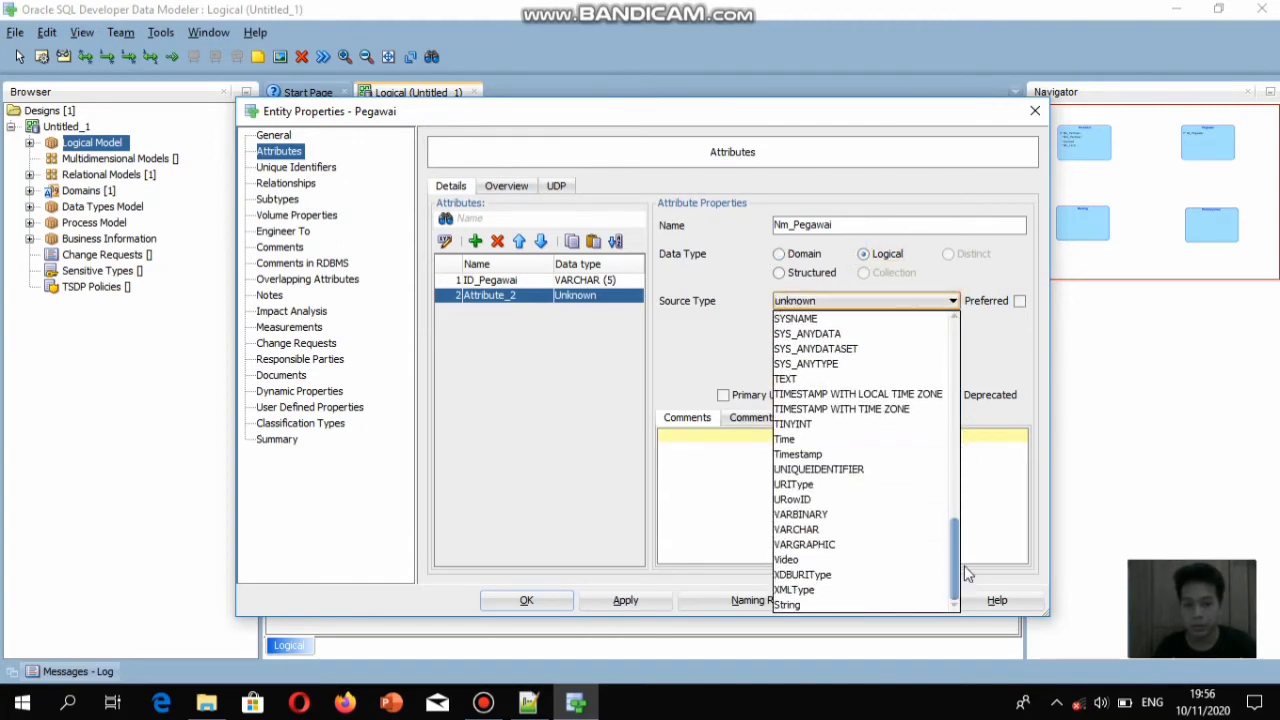
click(862, 529)
Set the Nm_Pegawai attribute's size to 30, make it mandatory and apply the changes
click(818, 331)
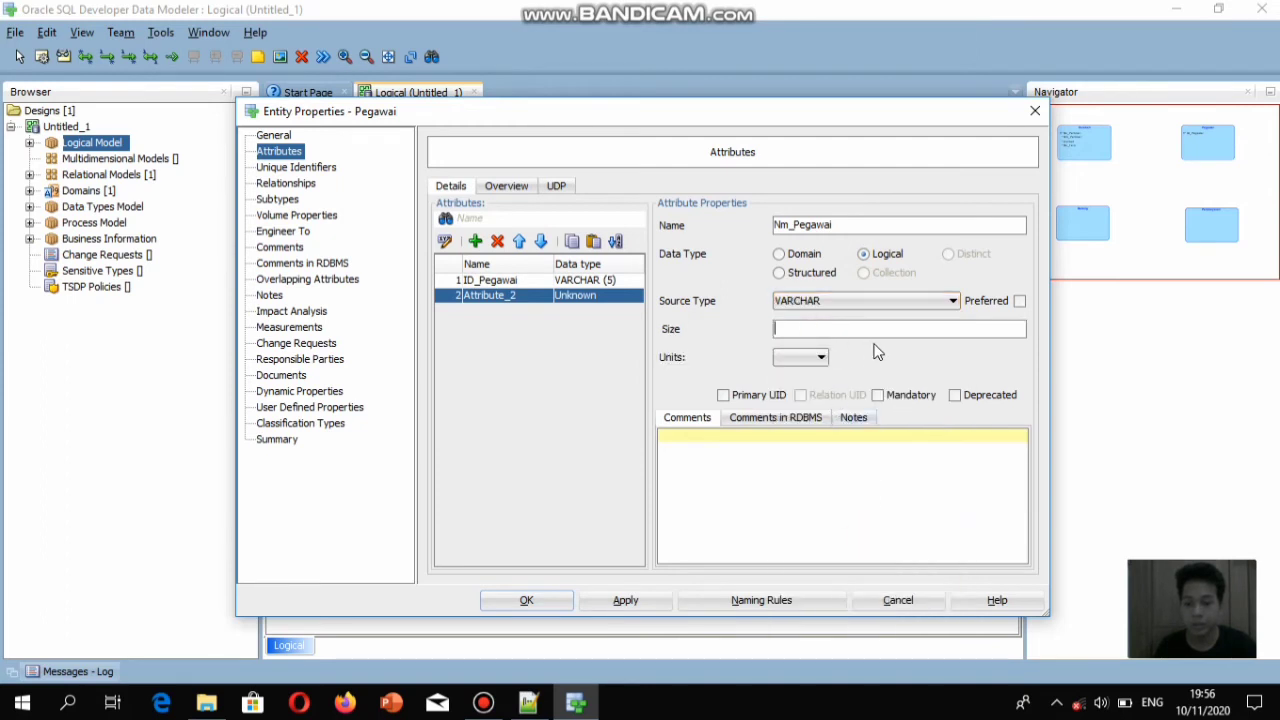
text(30)
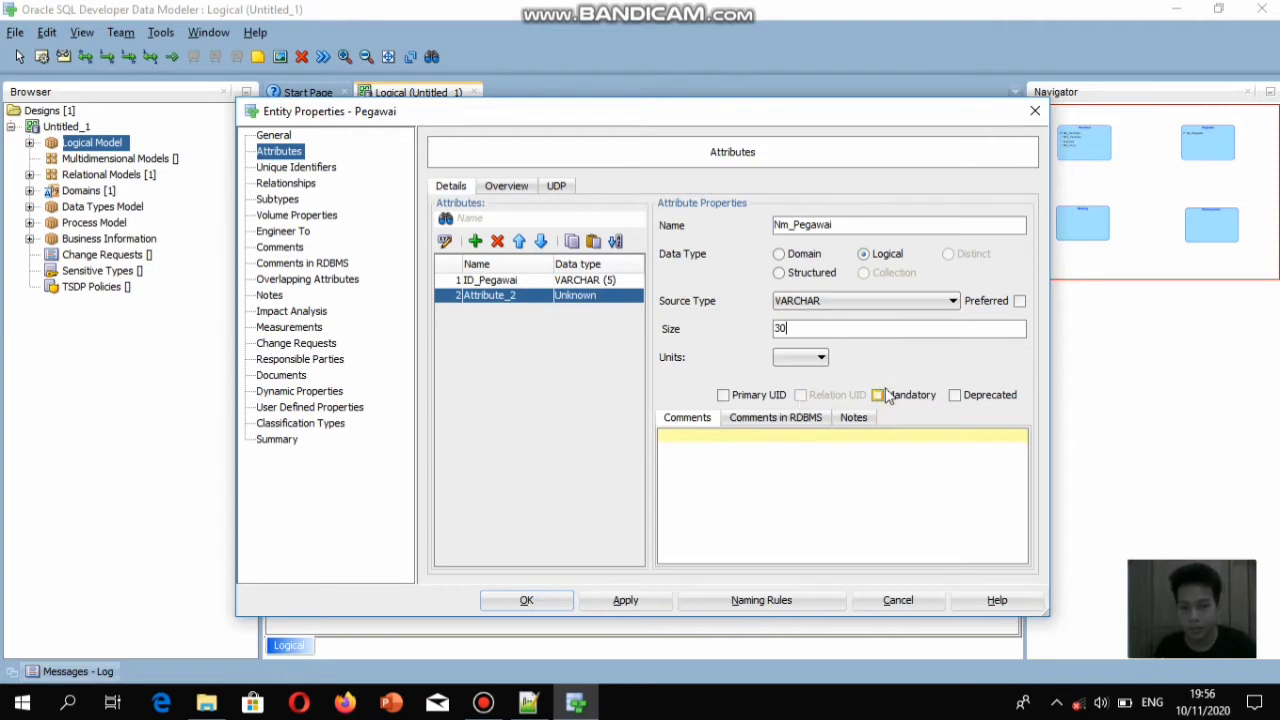
click(878, 395)
click(636, 602)
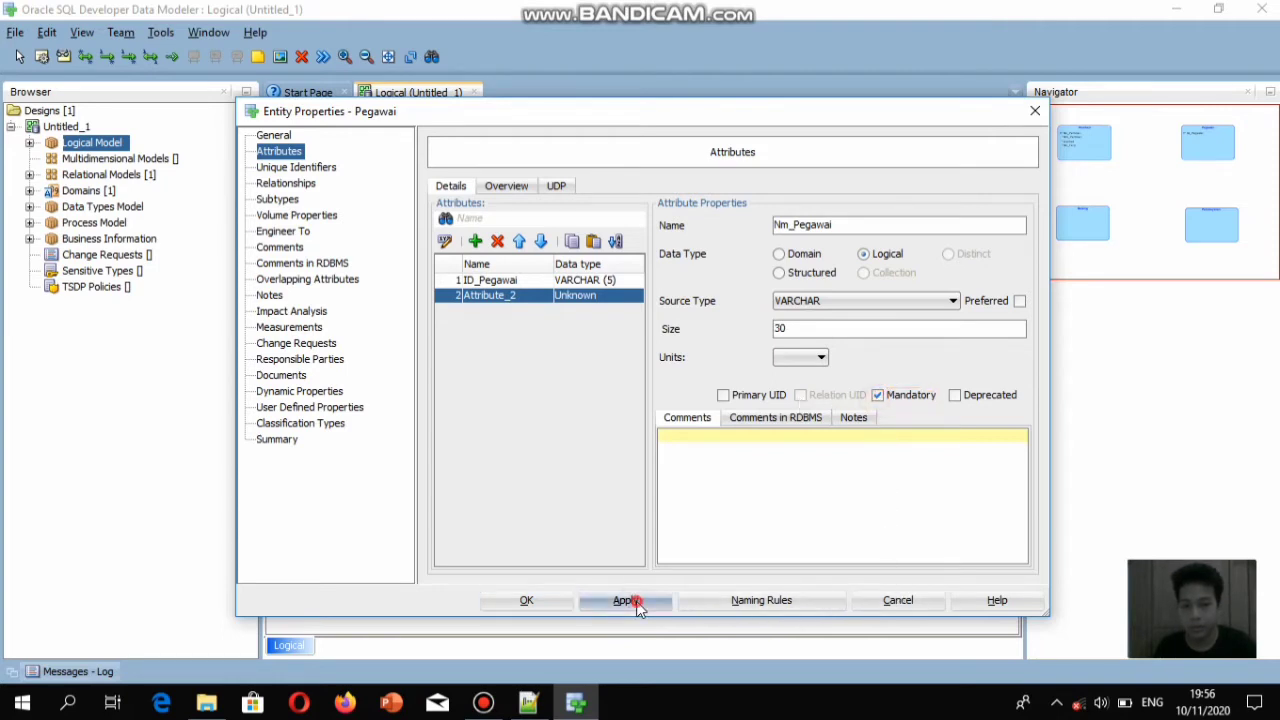
Add a third Pegawai attribute named Jdwl_Kerja with a Logical data type
click(475, 241)
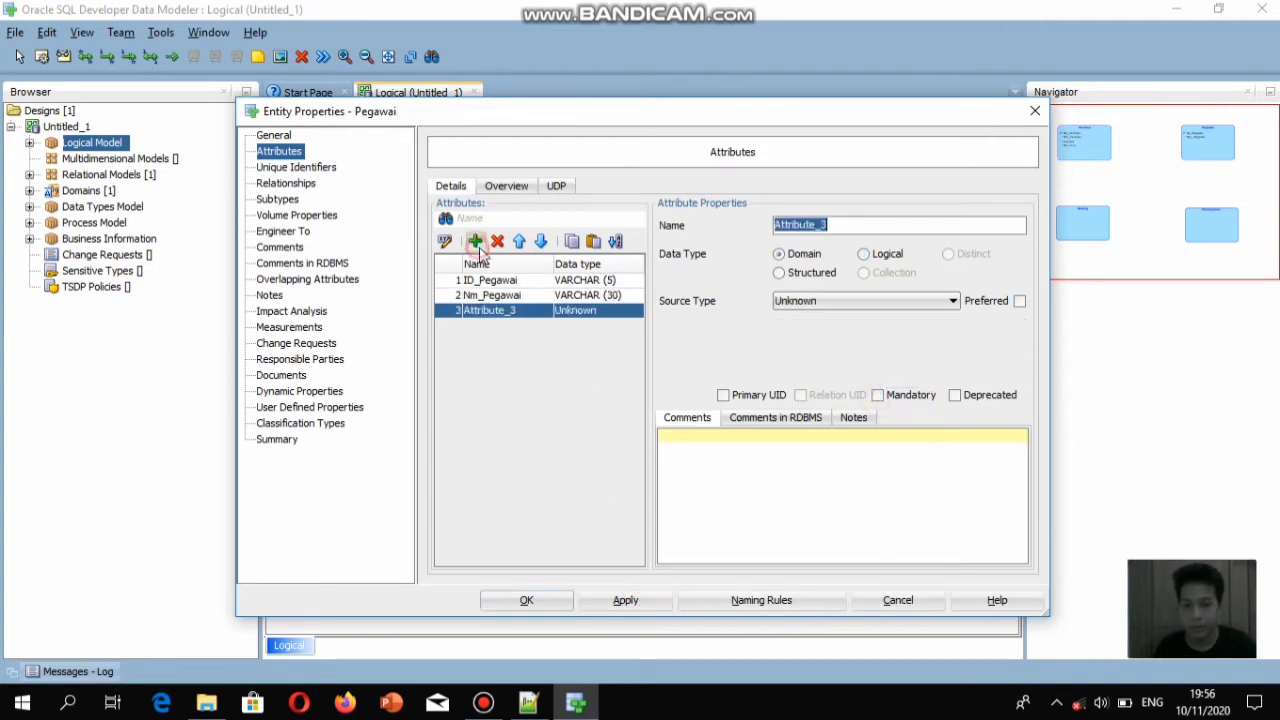
key(BackSpace)
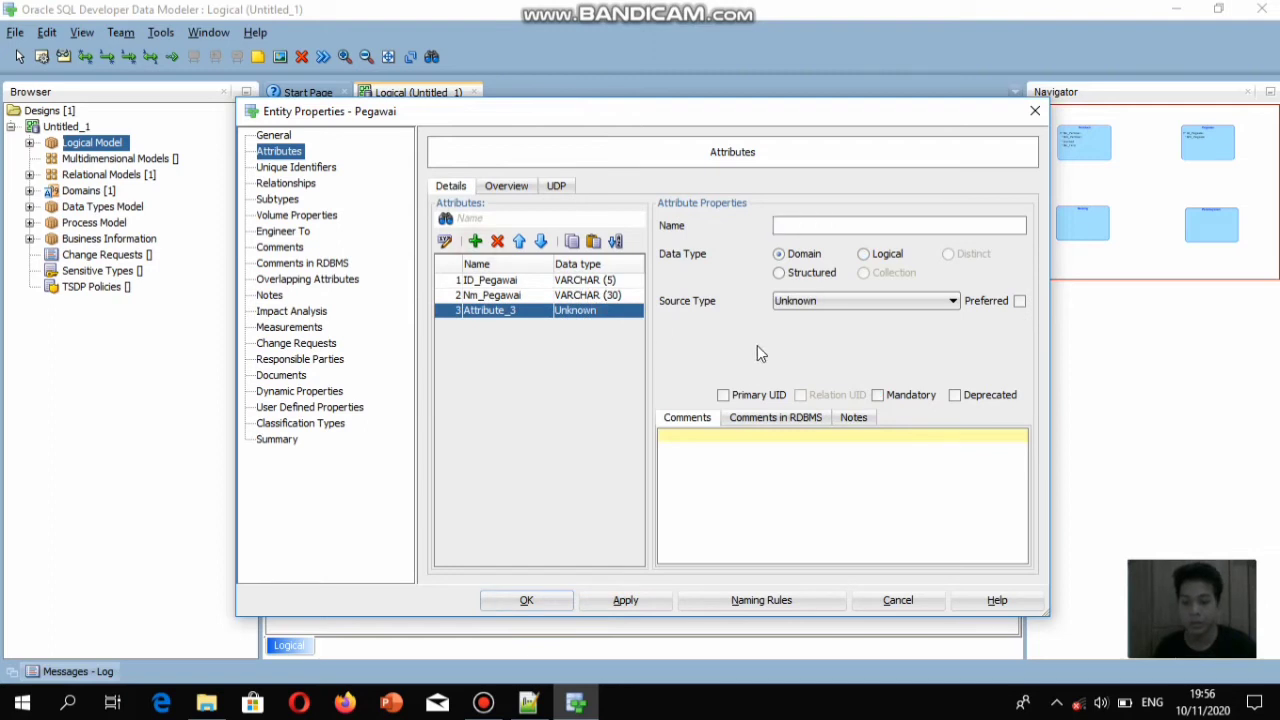
text(Jdwl_K)
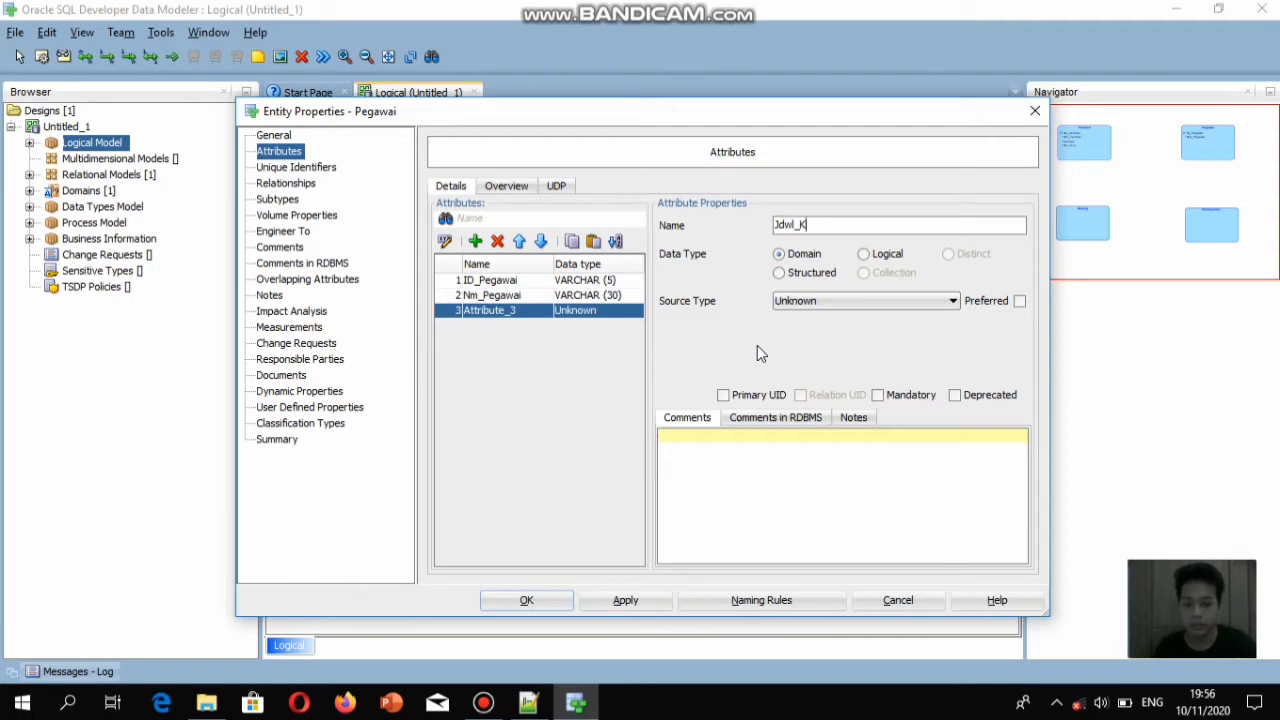
text(erja)
click(864, 254)
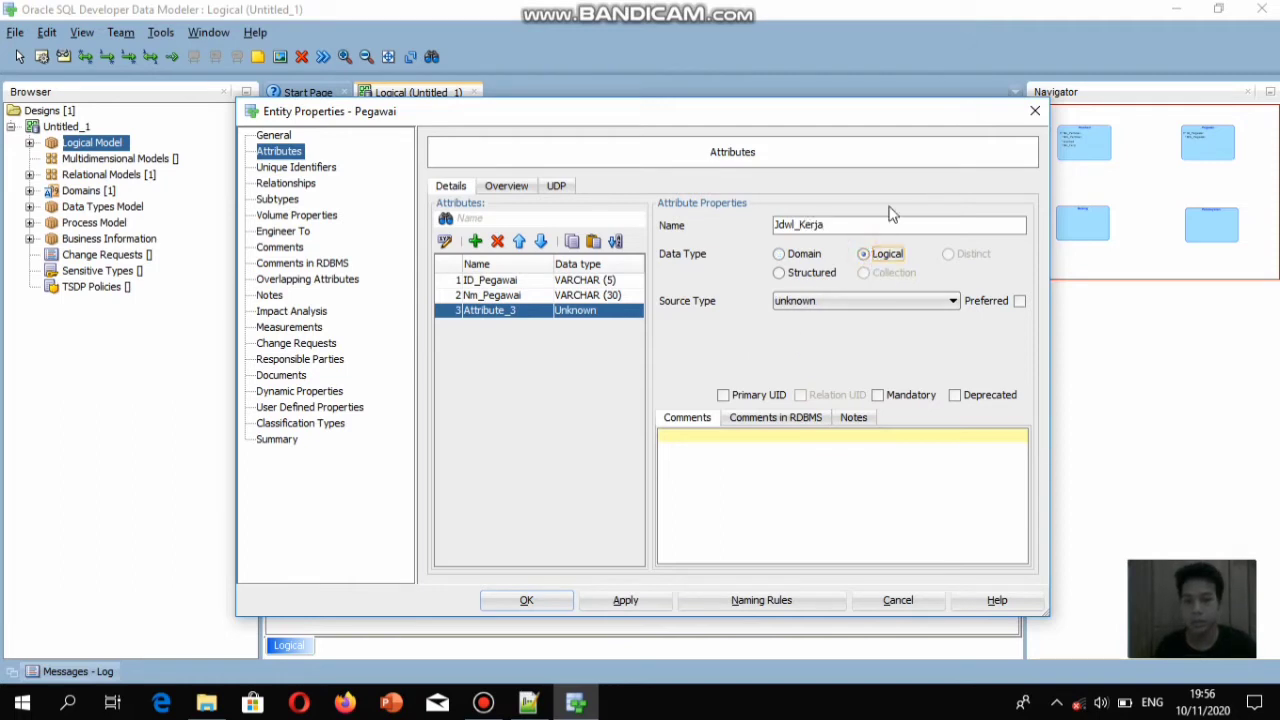
Set the source type of the Jdwl_Kerja attribute to VARCHAR
click(952, 301)
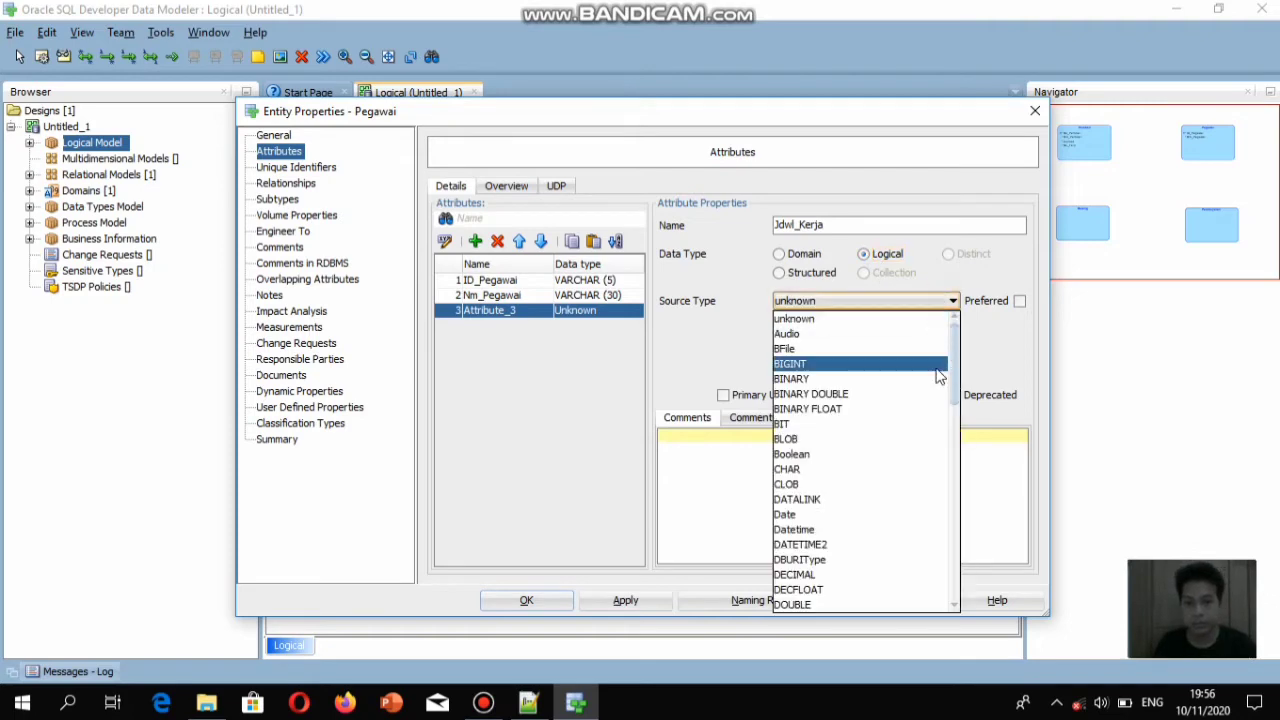
drag(955, 352, 955, 578)
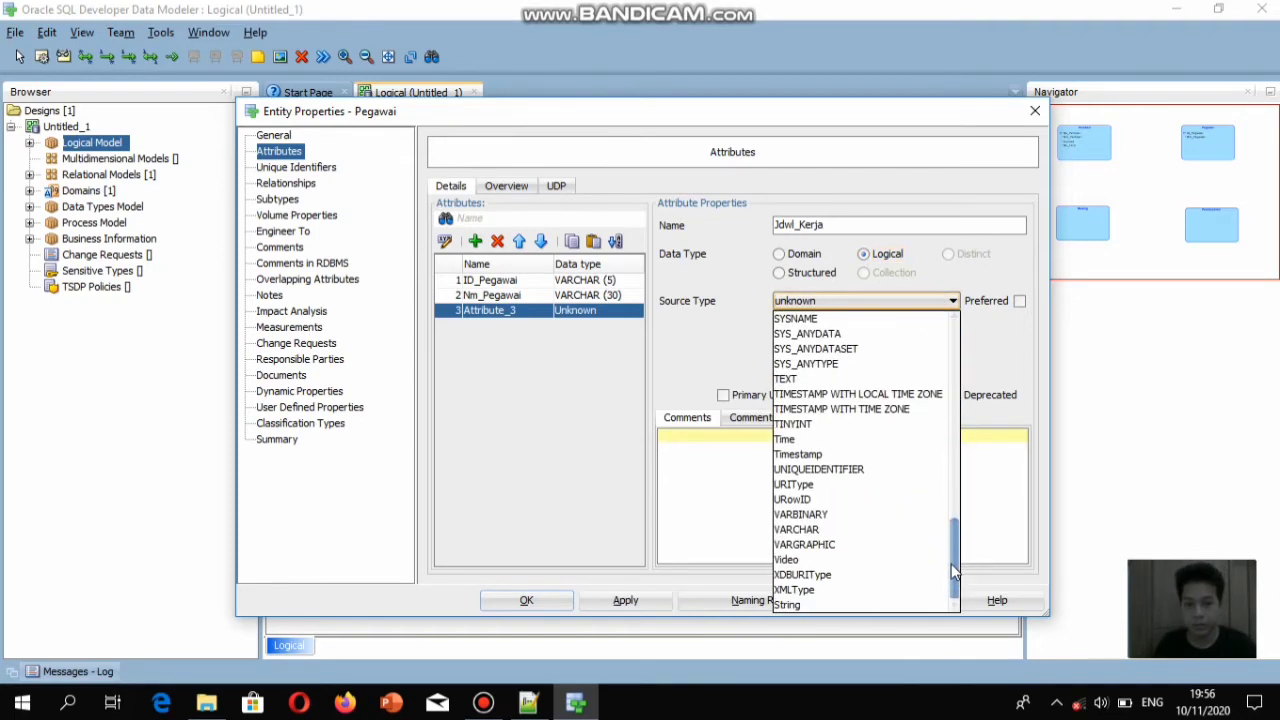
click(895, 530)
click(803, 329)
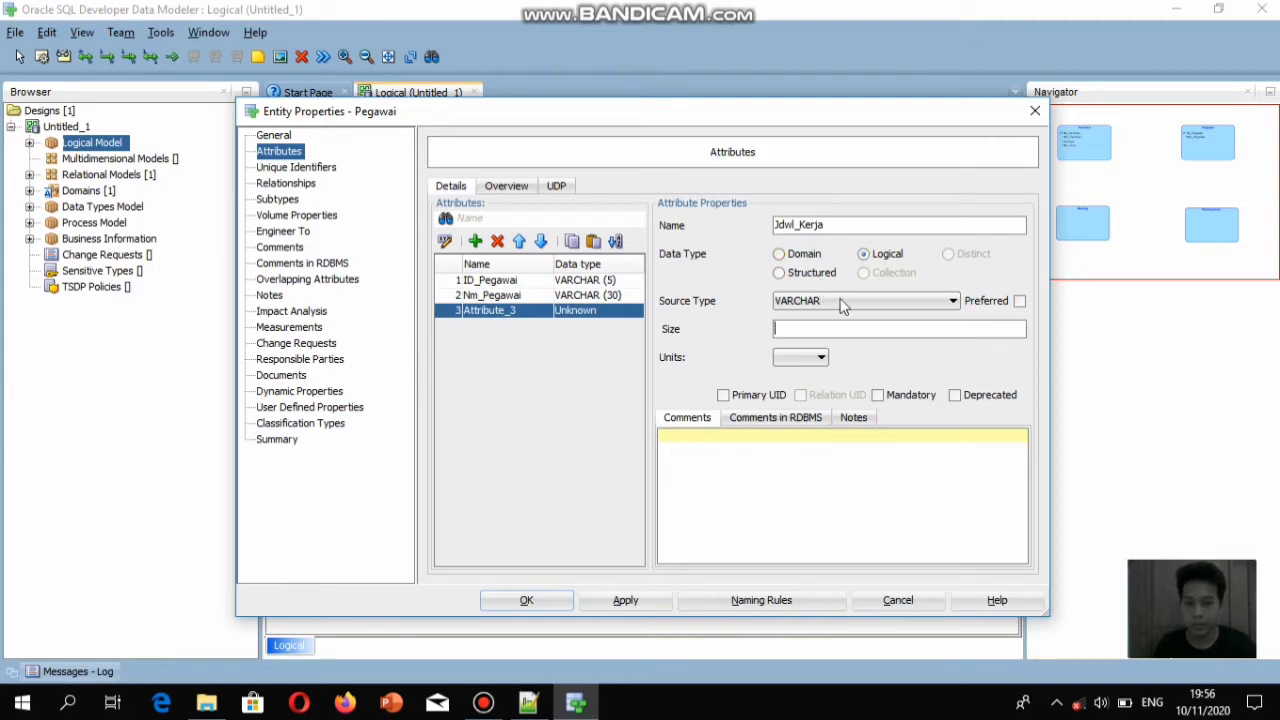
Set the Jdwl_Kerja attribute's source type to Datetime, make it mandatory and apply the changes
click(841, 306)
click(957, 355)
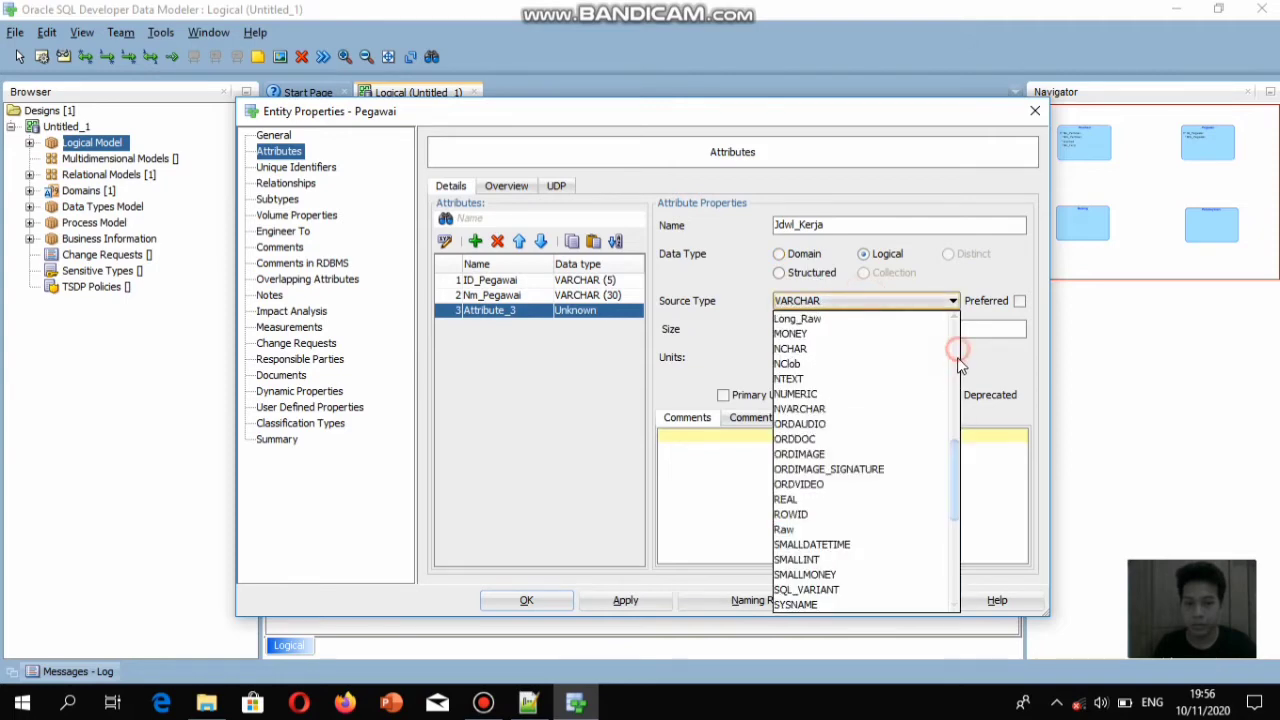
click(957, 358)
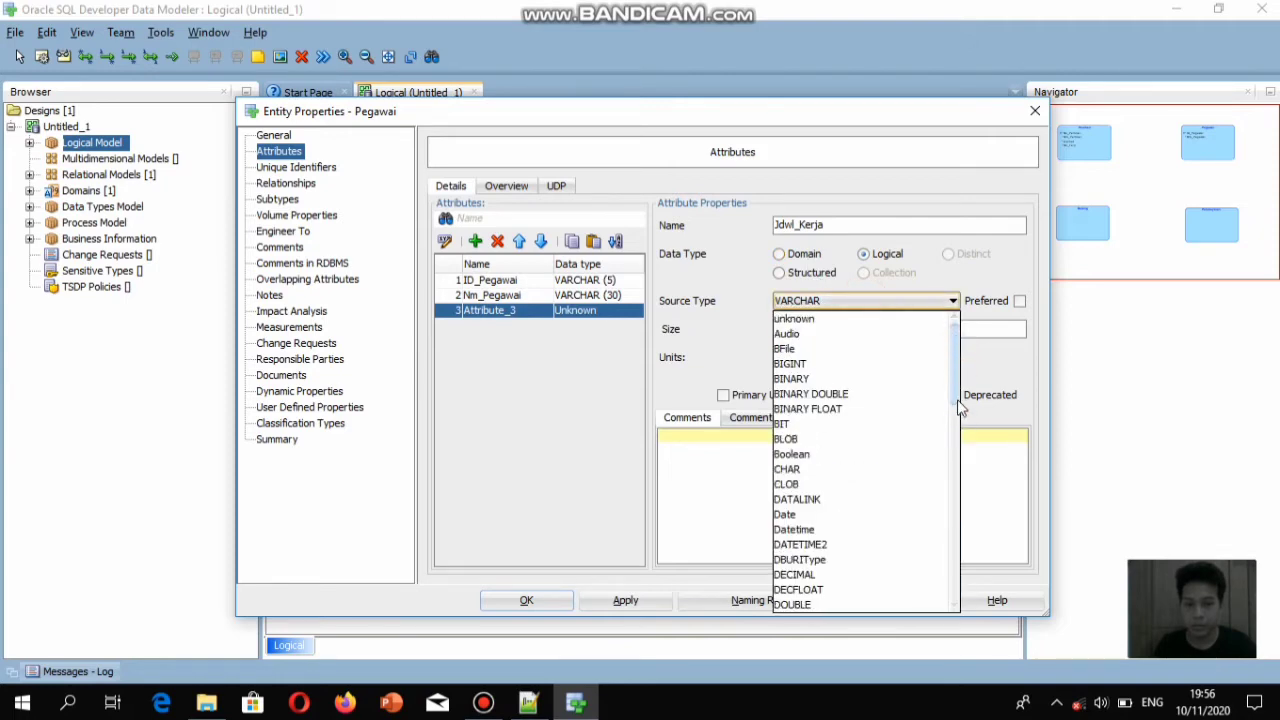
scroll(963, 412, down, 2)
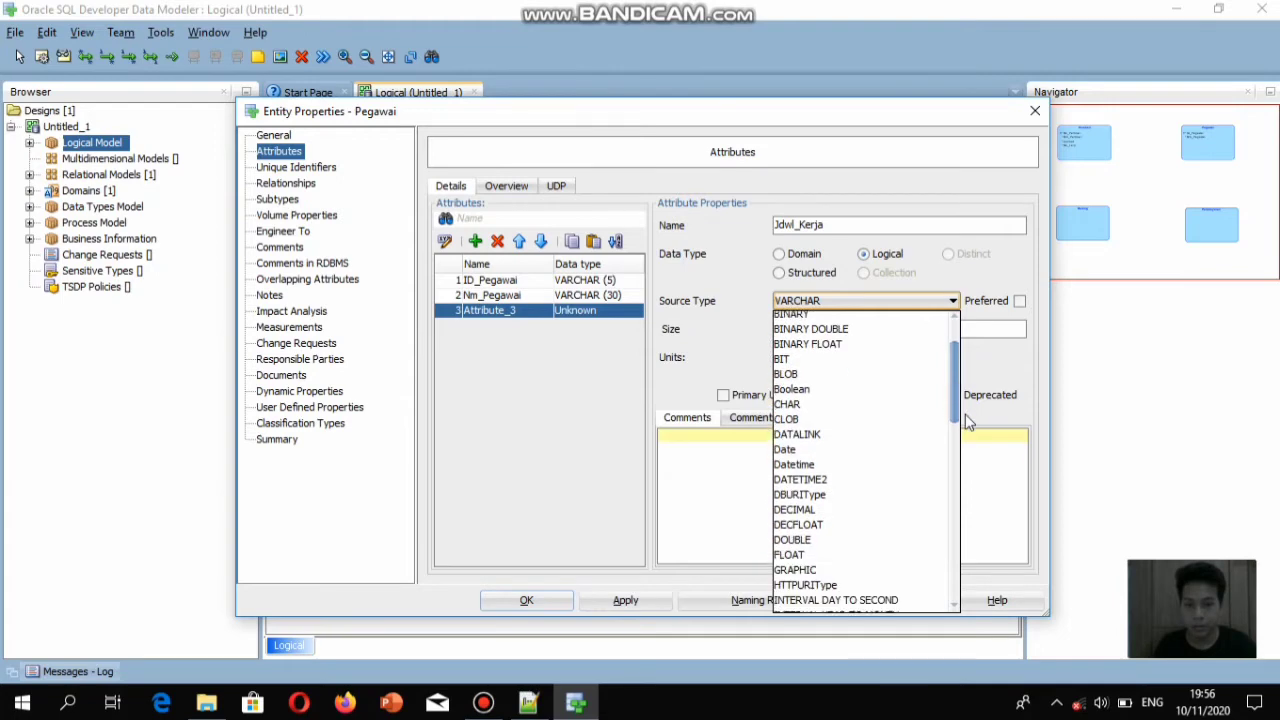
click(858, 464)
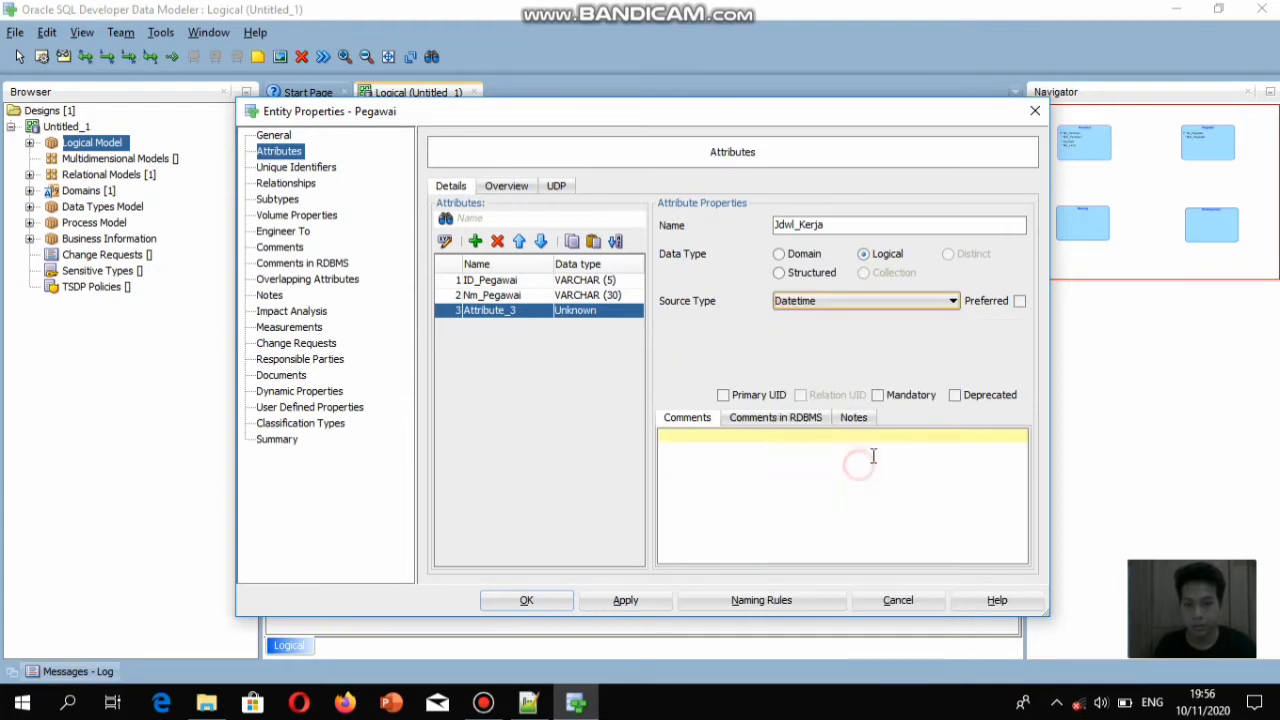
click(879, 398)
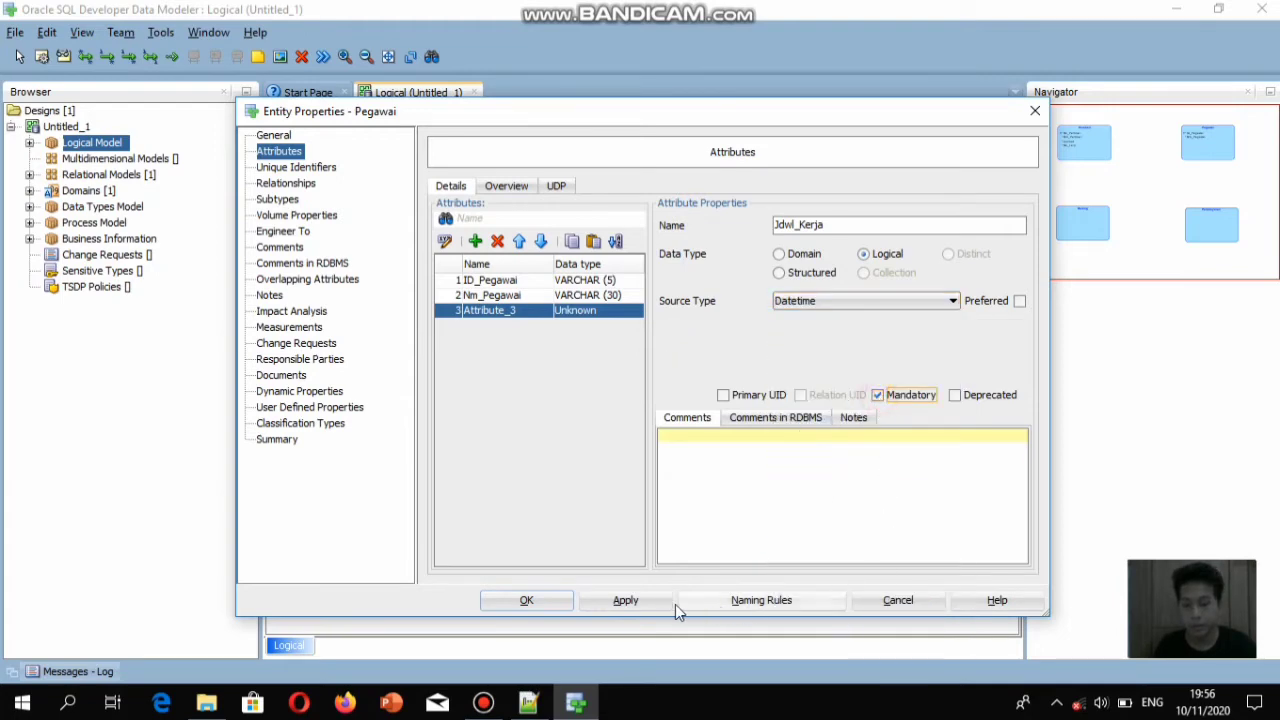
click(620, 608)
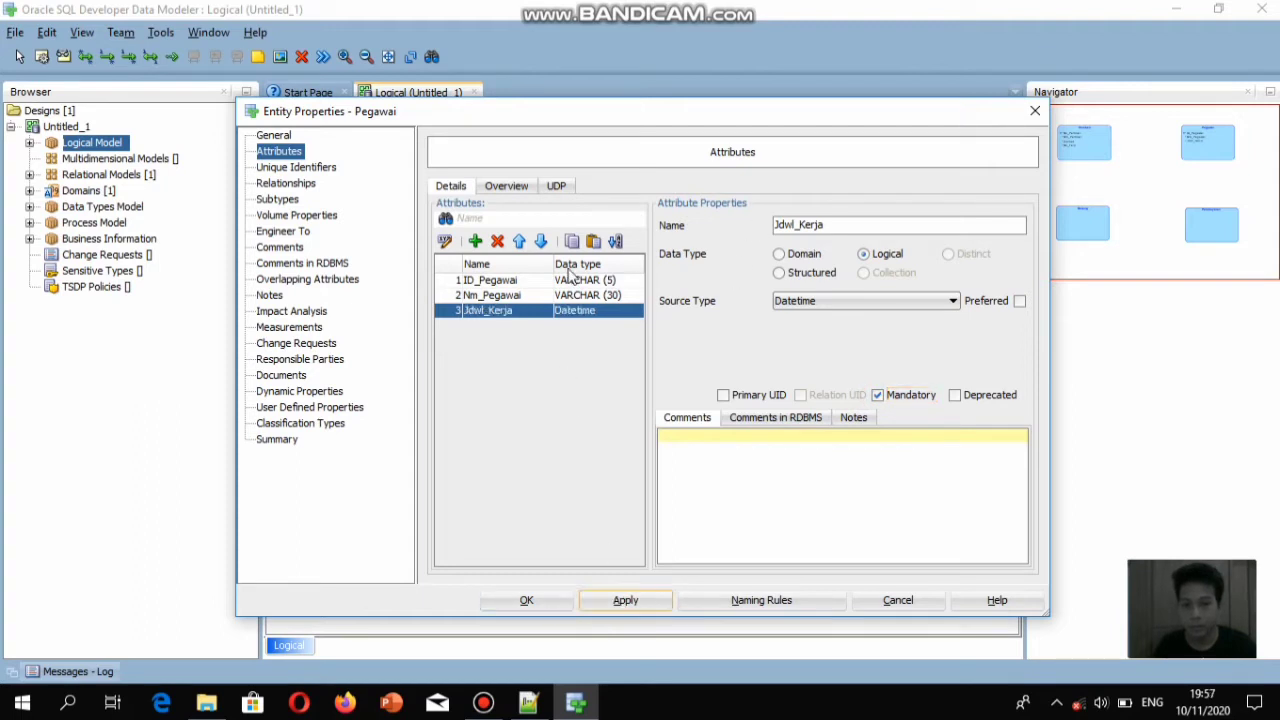
Add a fourth Pegawai attribute named Telepon with a Logical data type
click(475, 241)
key(BackSpace)
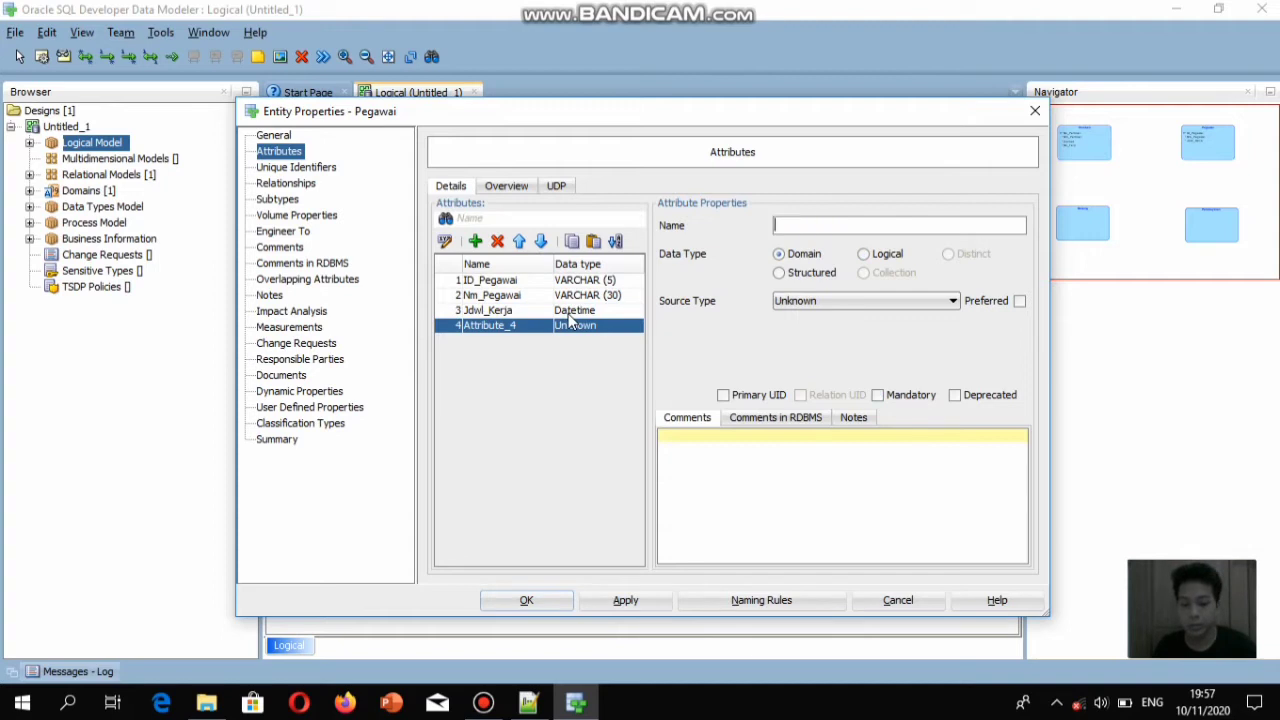
text(Telepon)
click(952, 300)
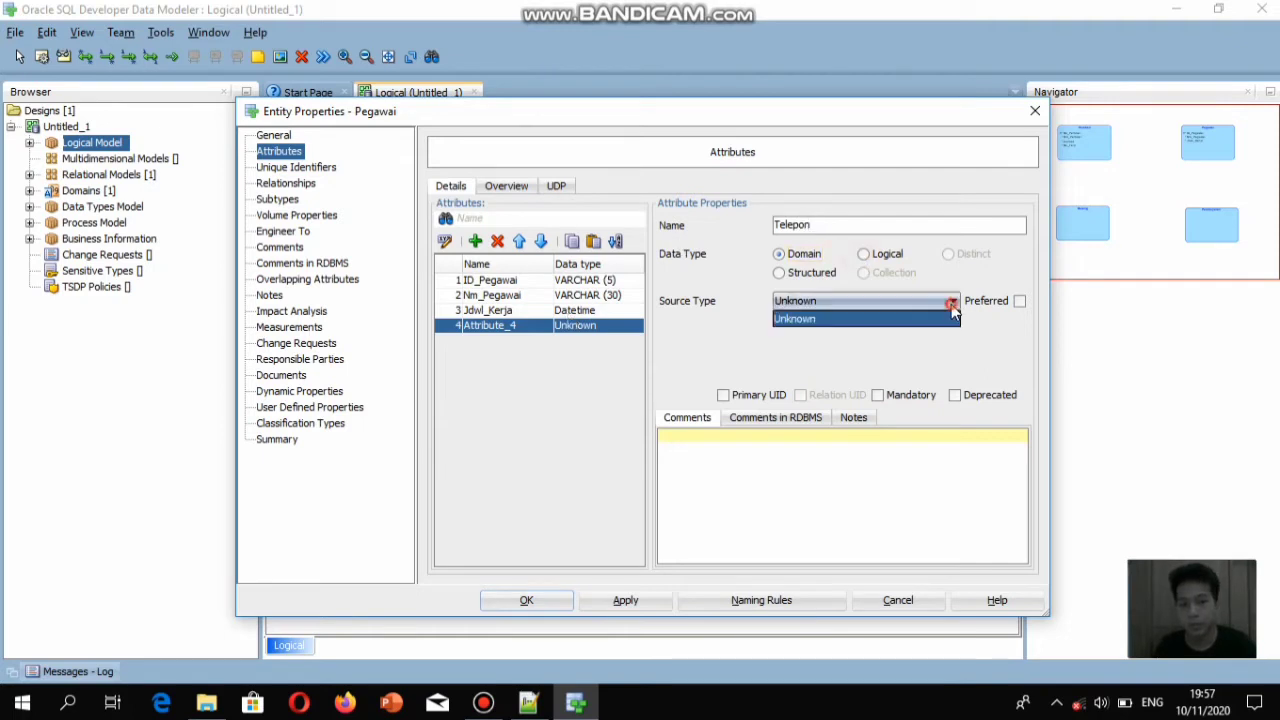
click(864, 254)
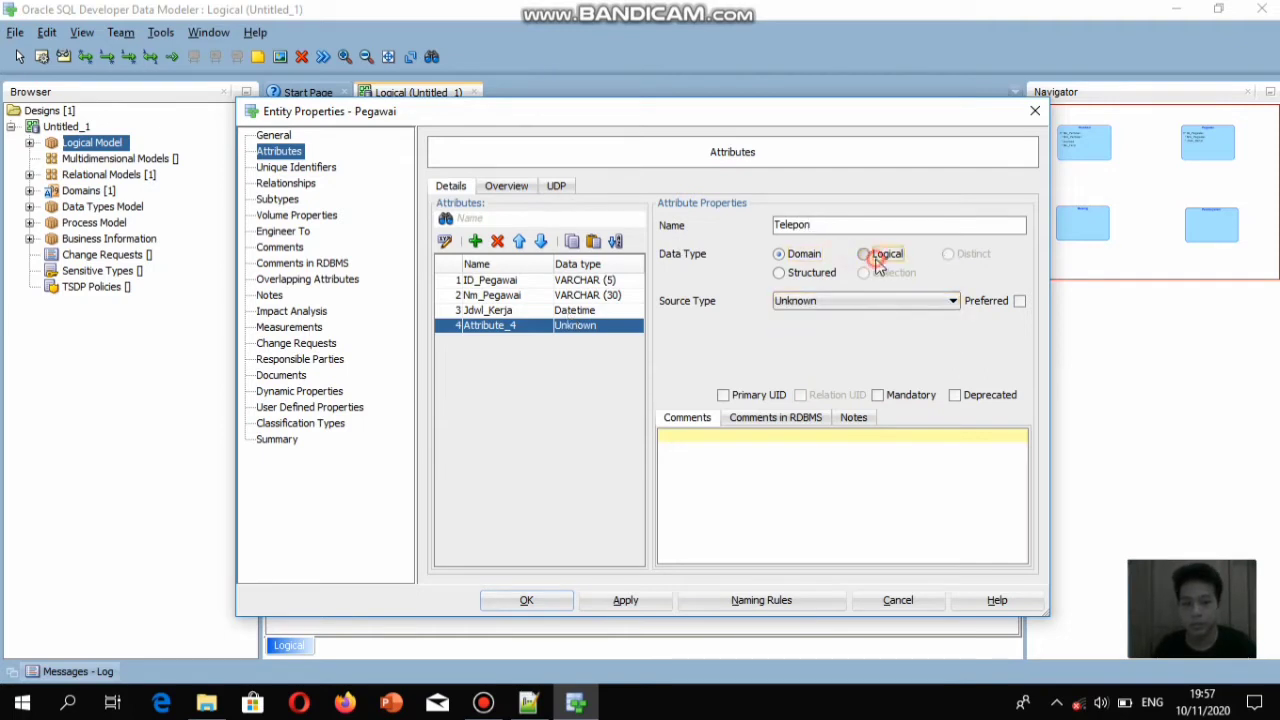
Give the Telepon attribute source type VARCHAR with size 12, make it mandatory, and apply and close the Pegawai properties
click(952, 300)
drag(956, 340, 958, 575)
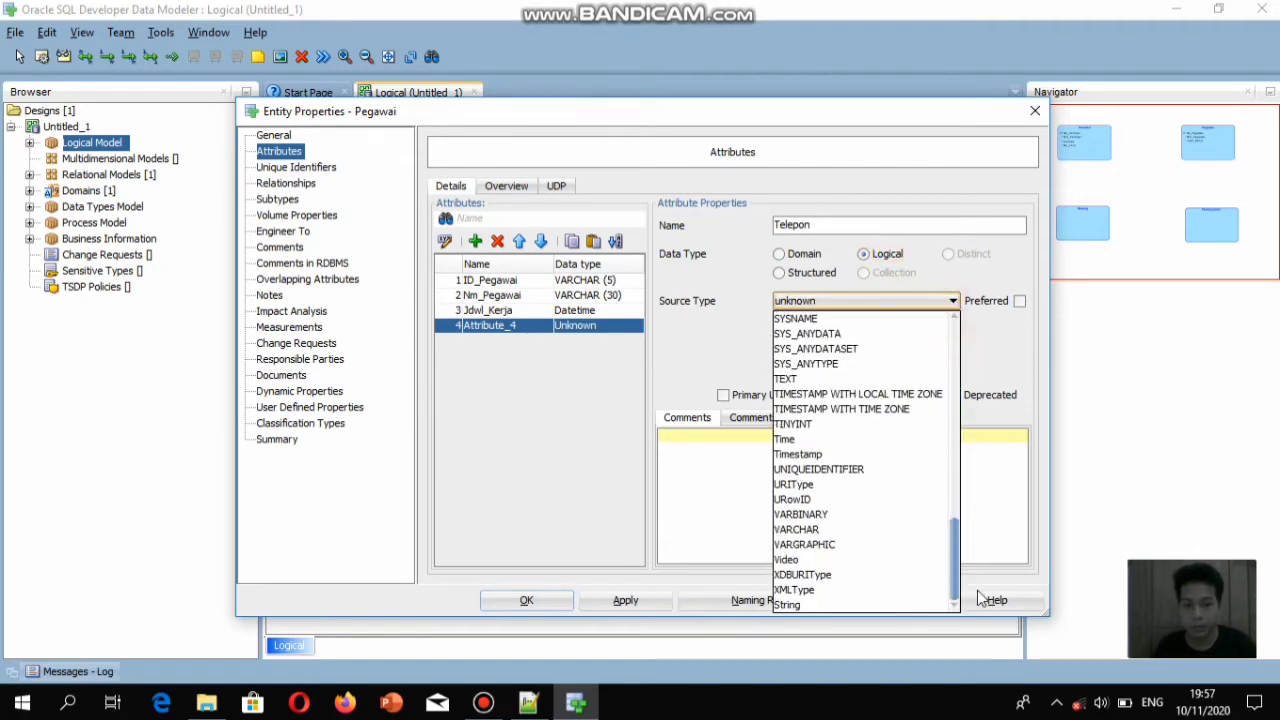
click(810, 522)
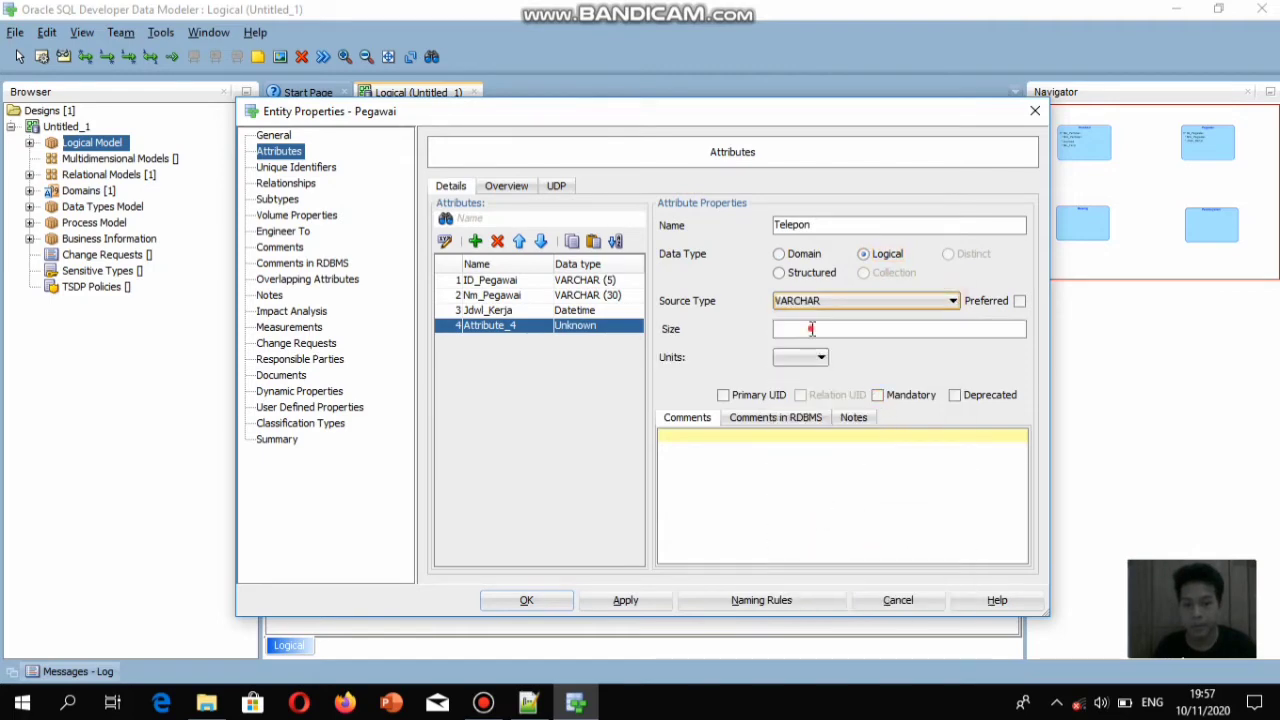
click(811, 328)
text(12)
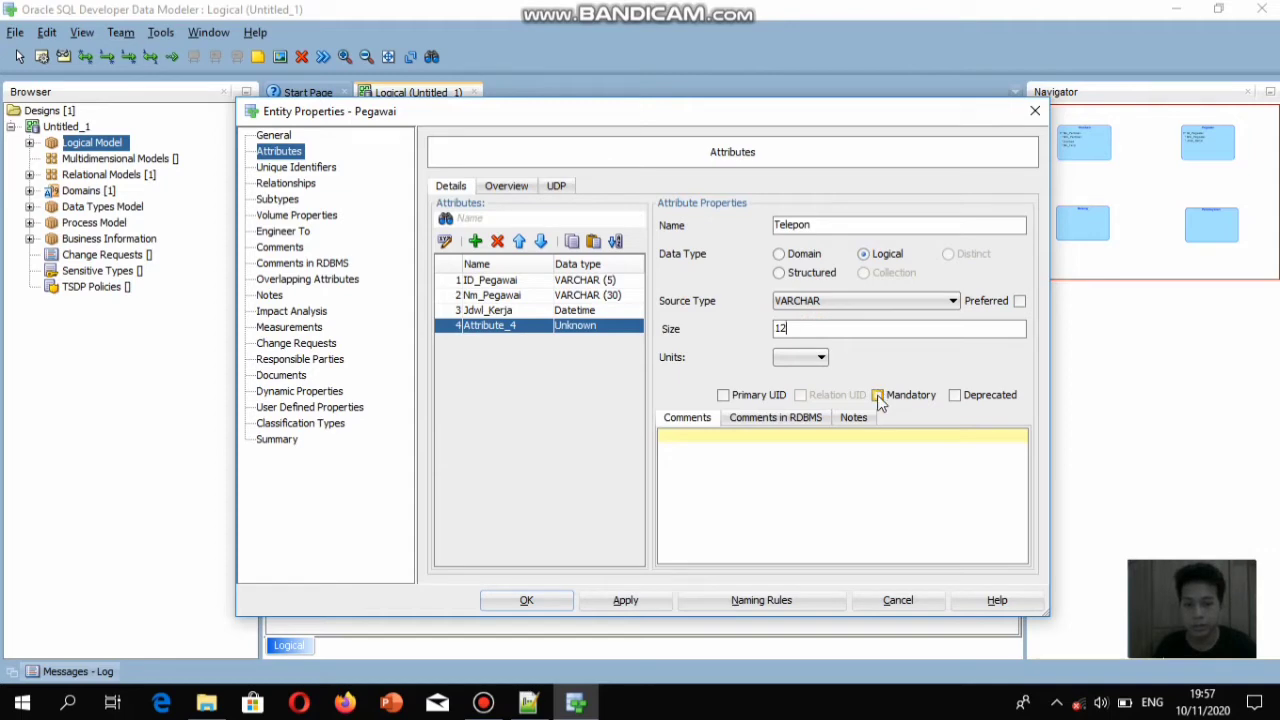
click(877, 395)
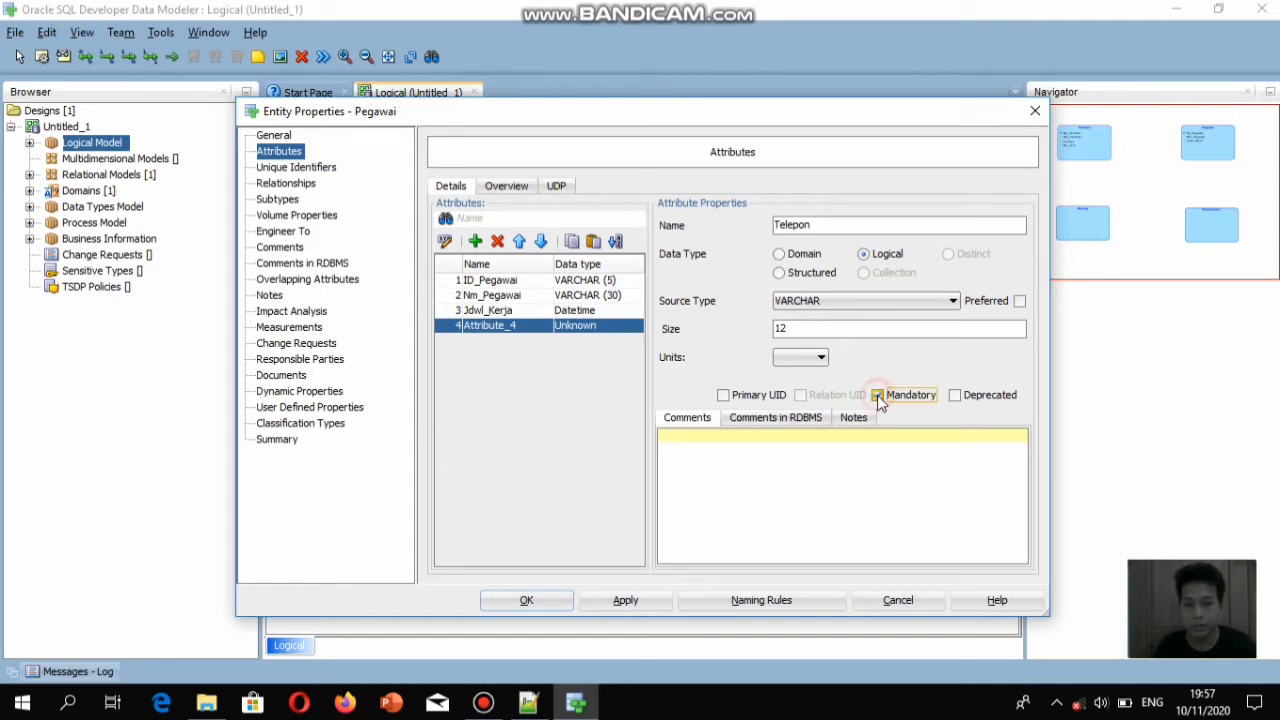
click(625, 603)
click(529, 600)
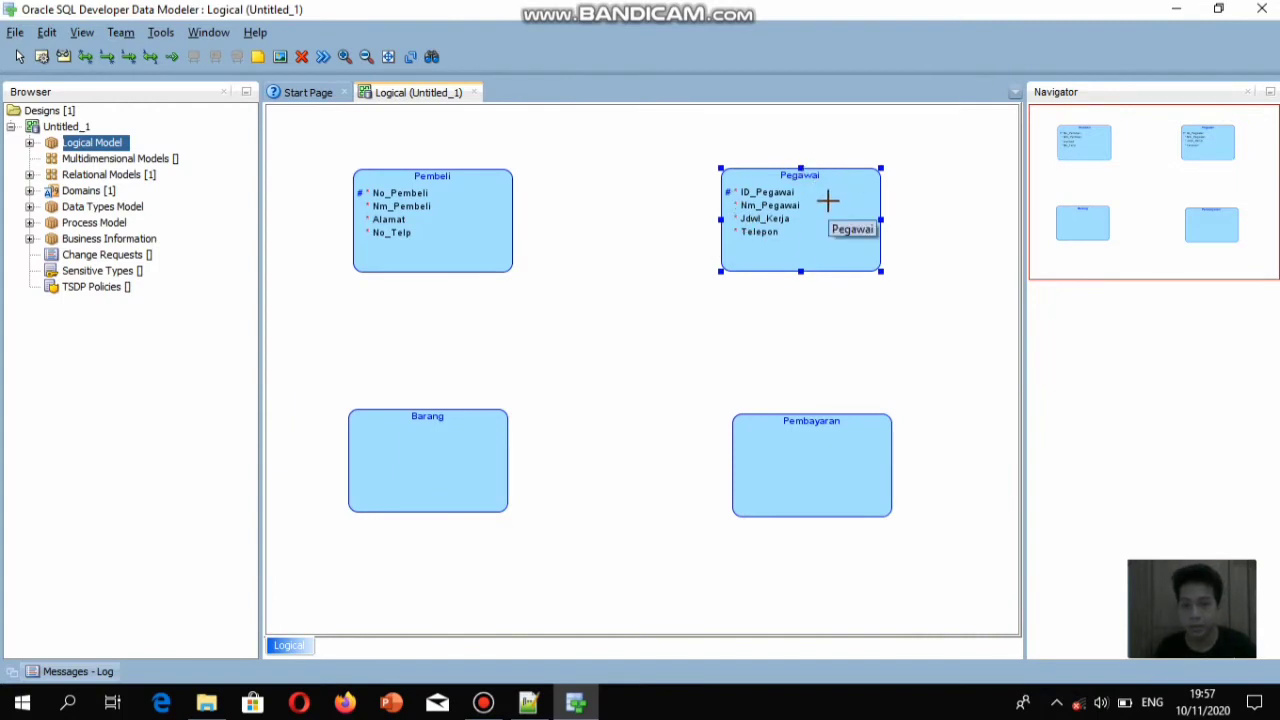
Add a first attribute to the Barang entity and look up Barang's attribute names in the Notepad++ notes
right_click(419, 445)
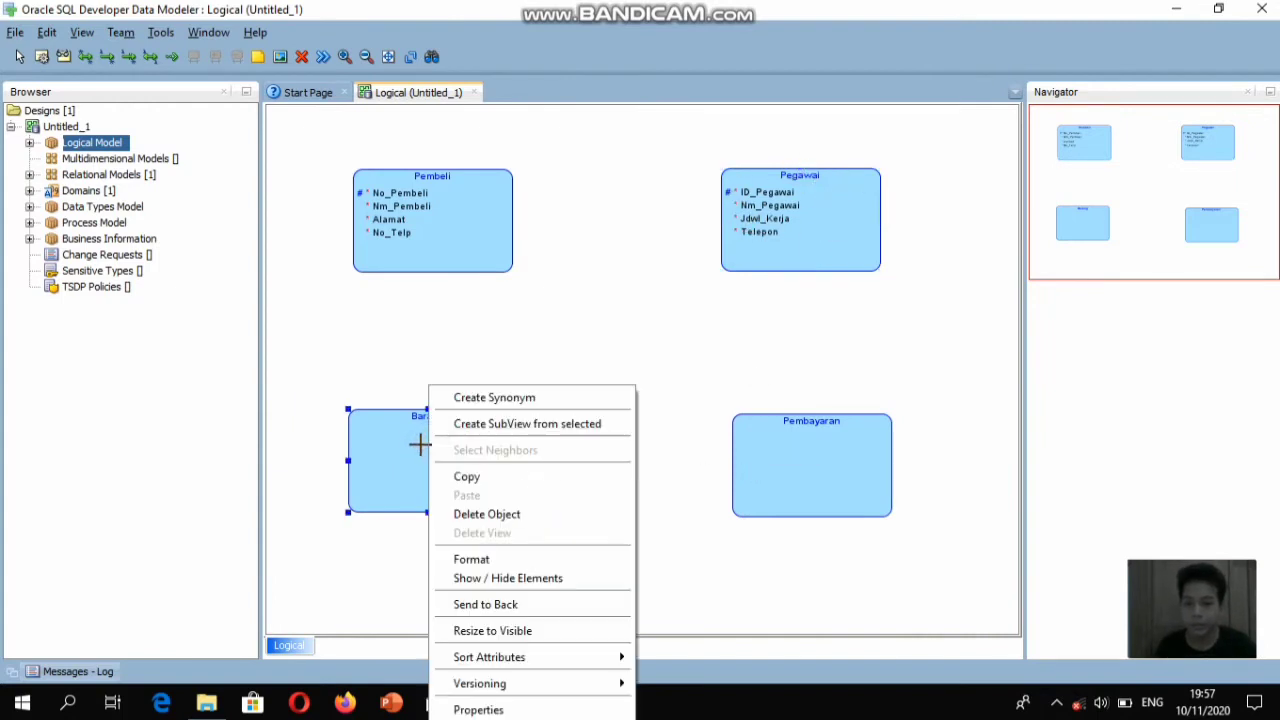
mouse_move(487, 664)
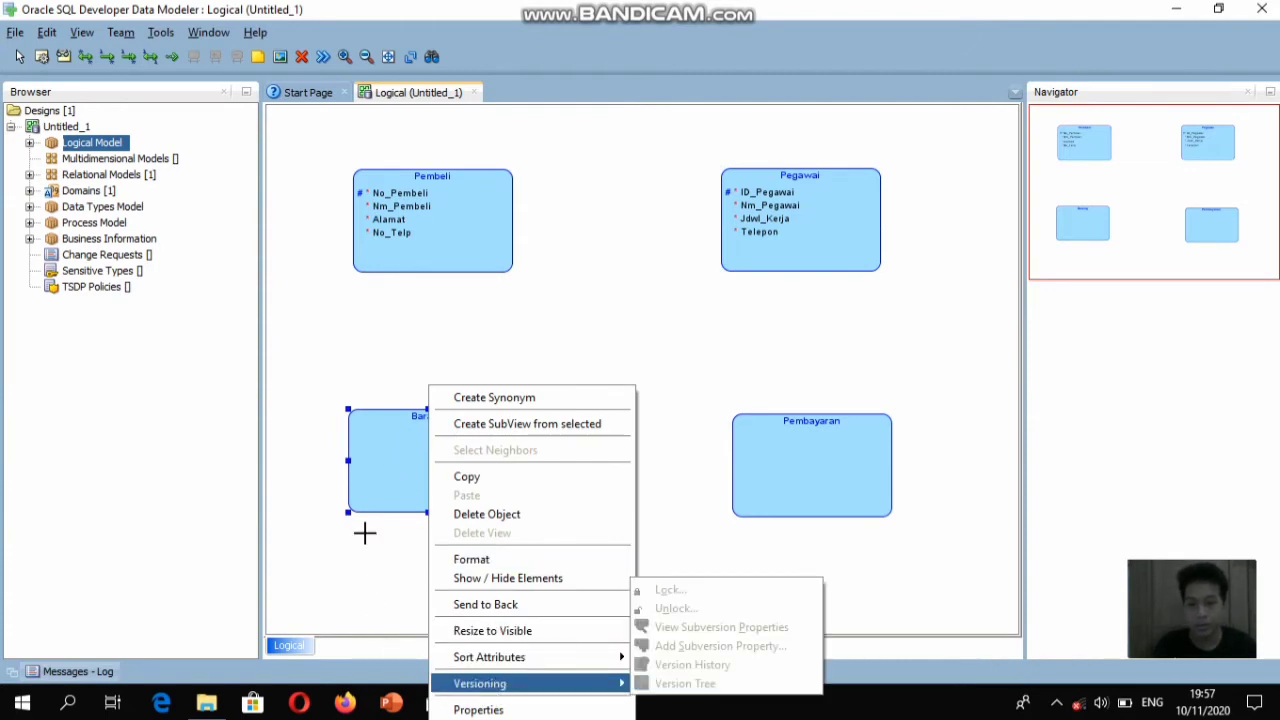
click(513, 711)
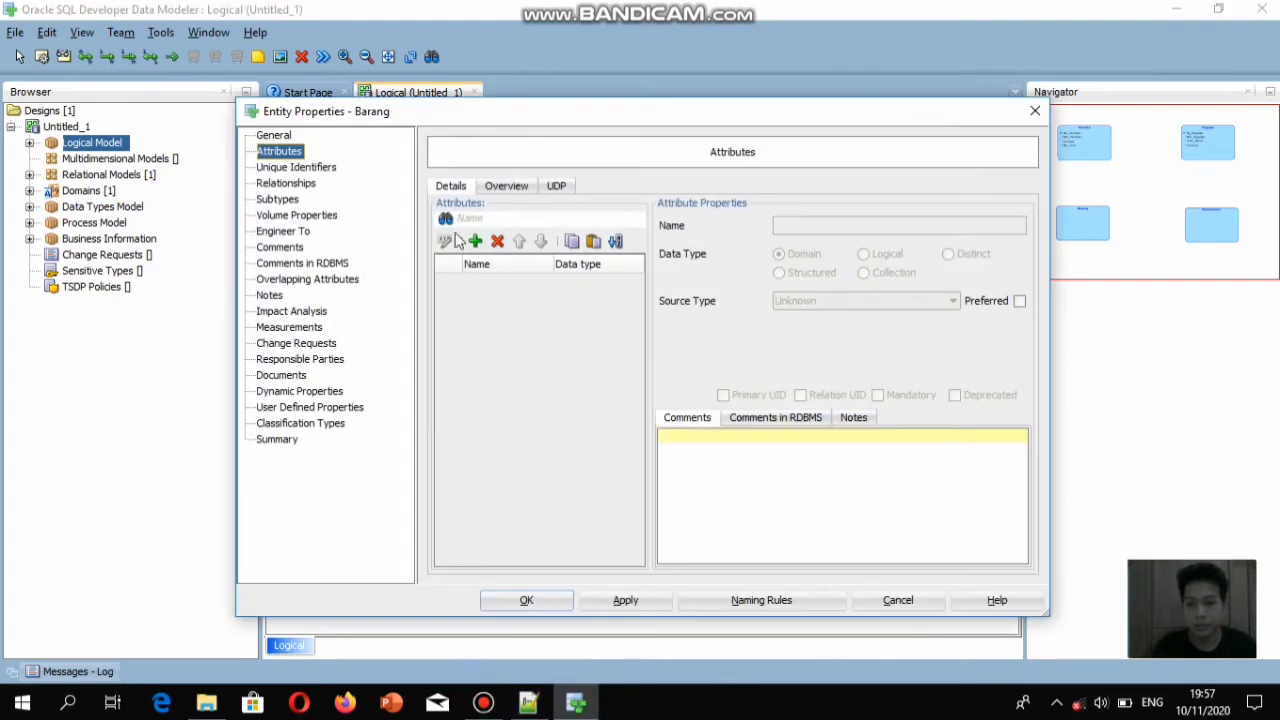
click(476, 242)
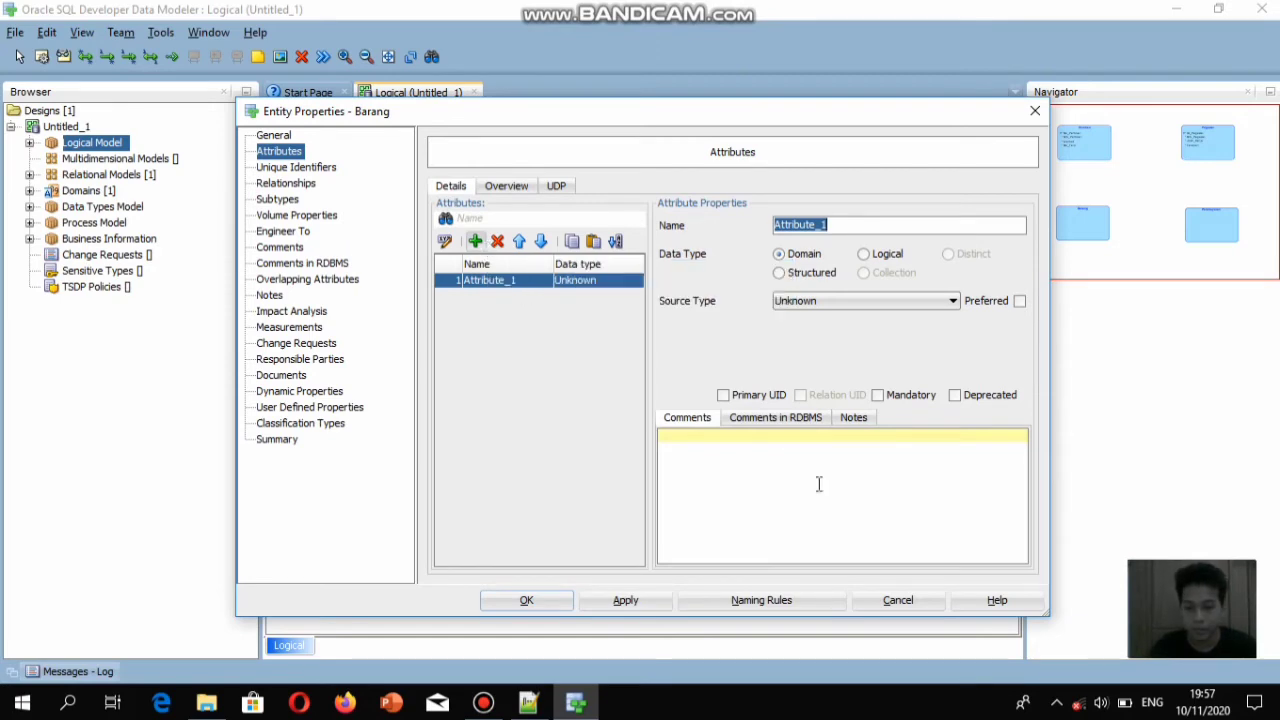
click(528, 705)
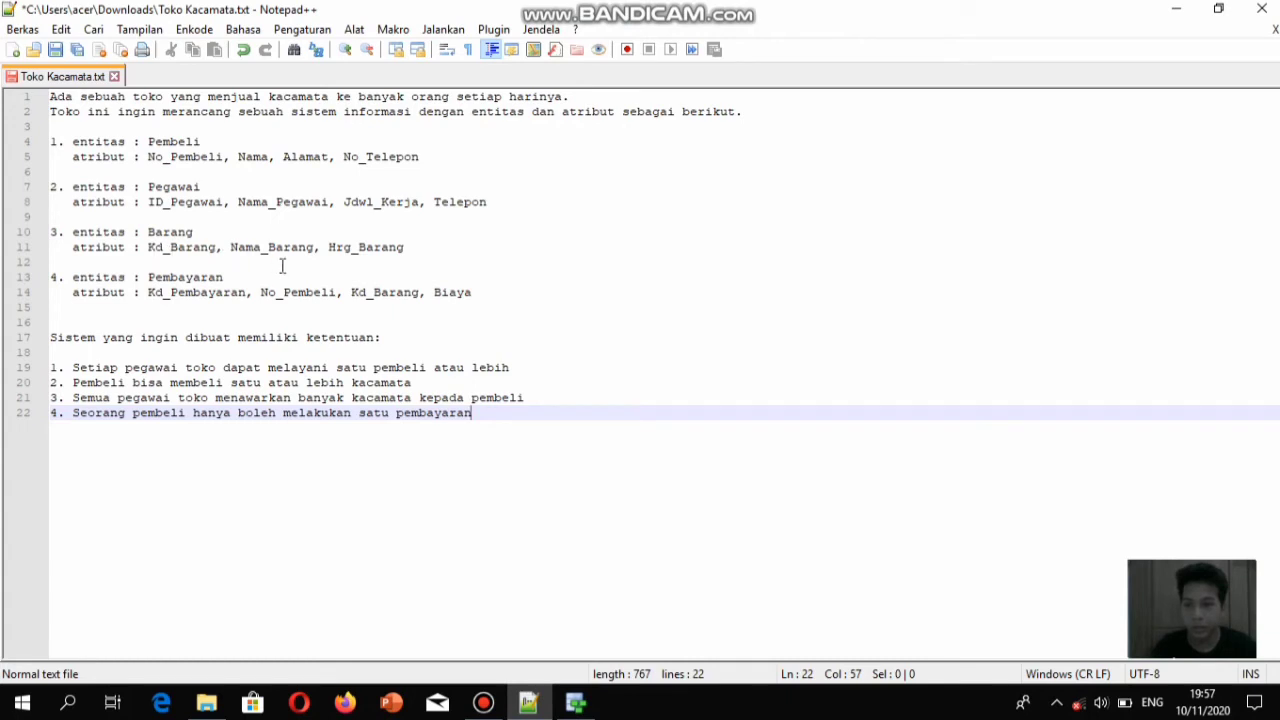
click(573, 702)
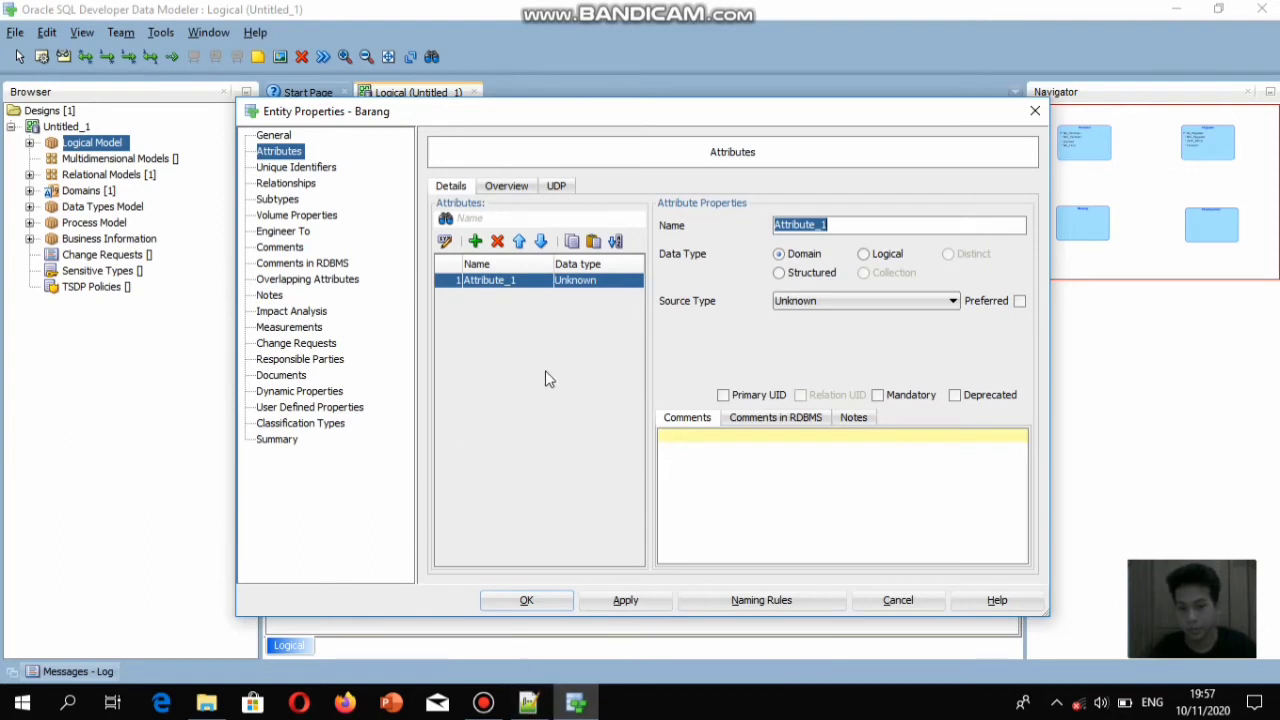
Add a second Barang attribute named Kd_Barang with a Logical data type
click(475, 241)
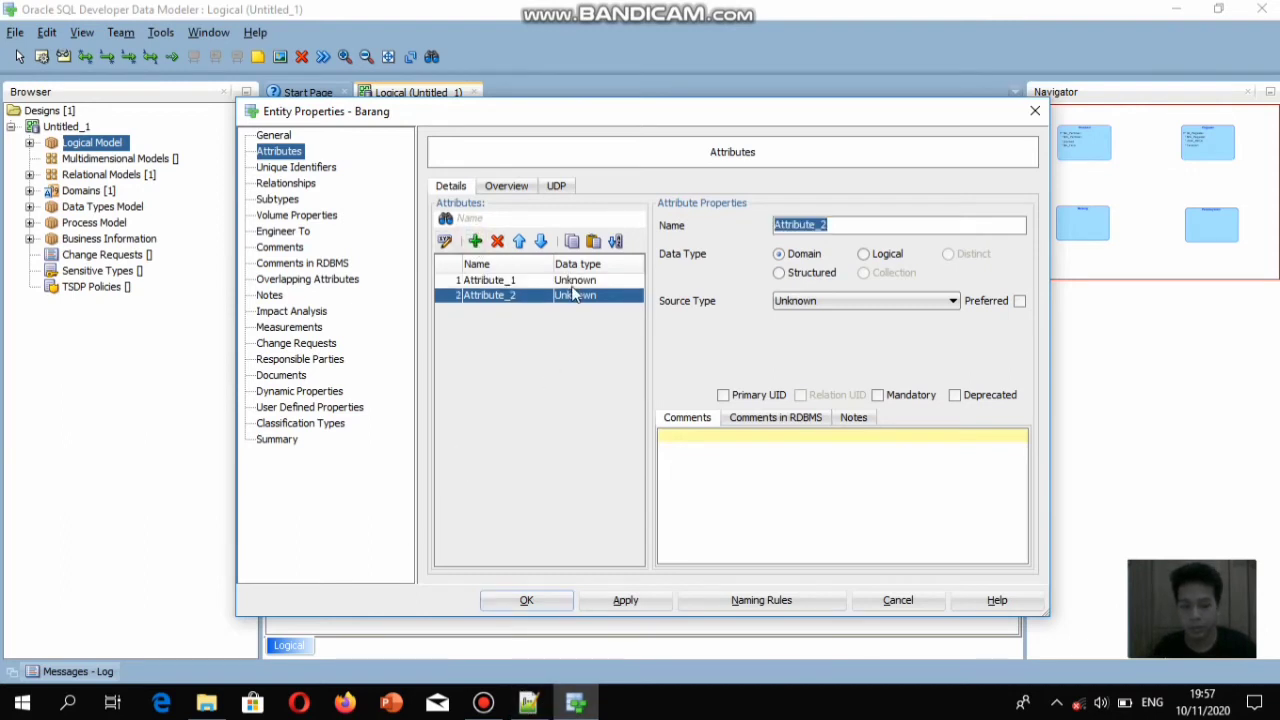
key(BackSpace)
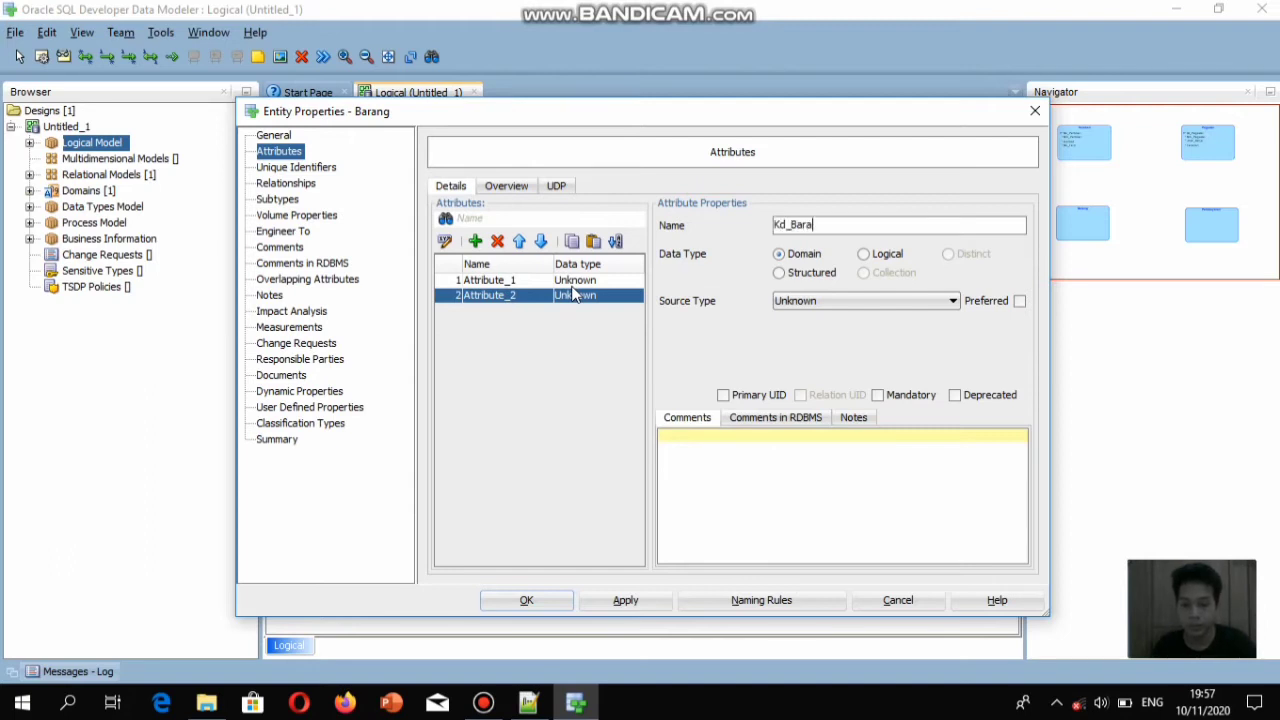
click(864, 253)
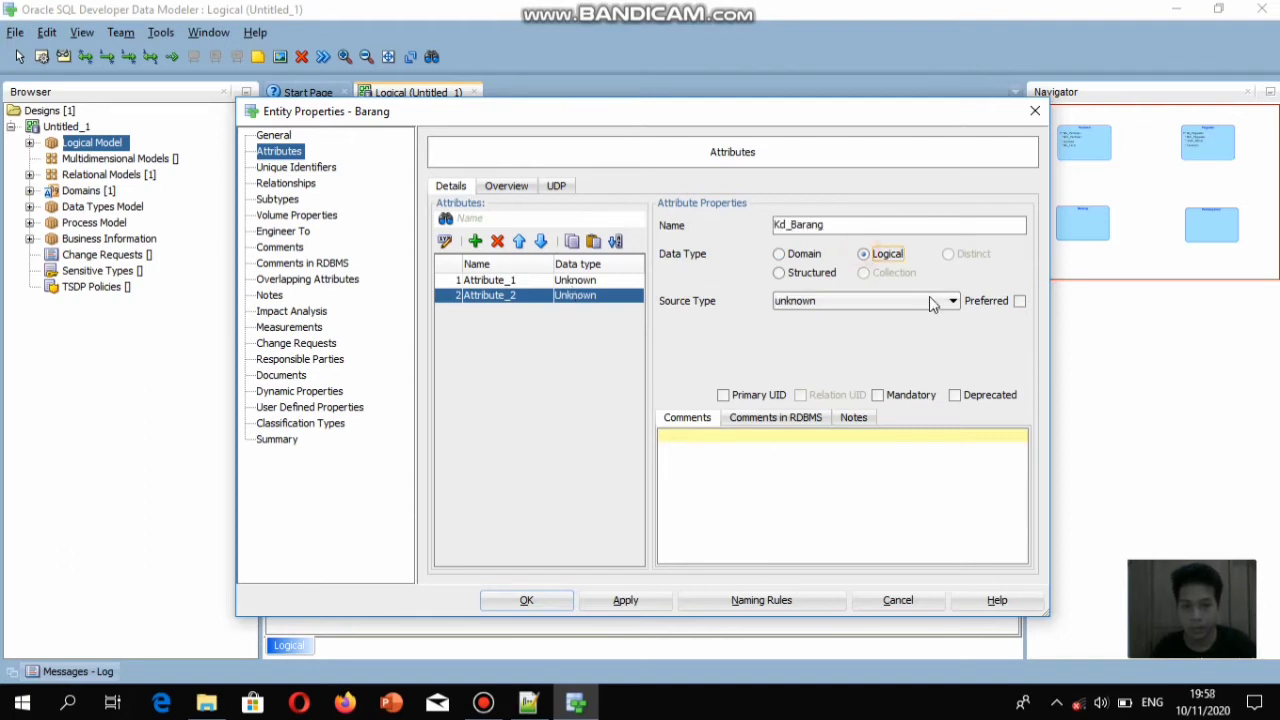
Give the second Barang attribute source type VARCHAR with size 5, make it the primary UID and apply the changes
click(943, 298)
drag(955, 355, 929, 571)
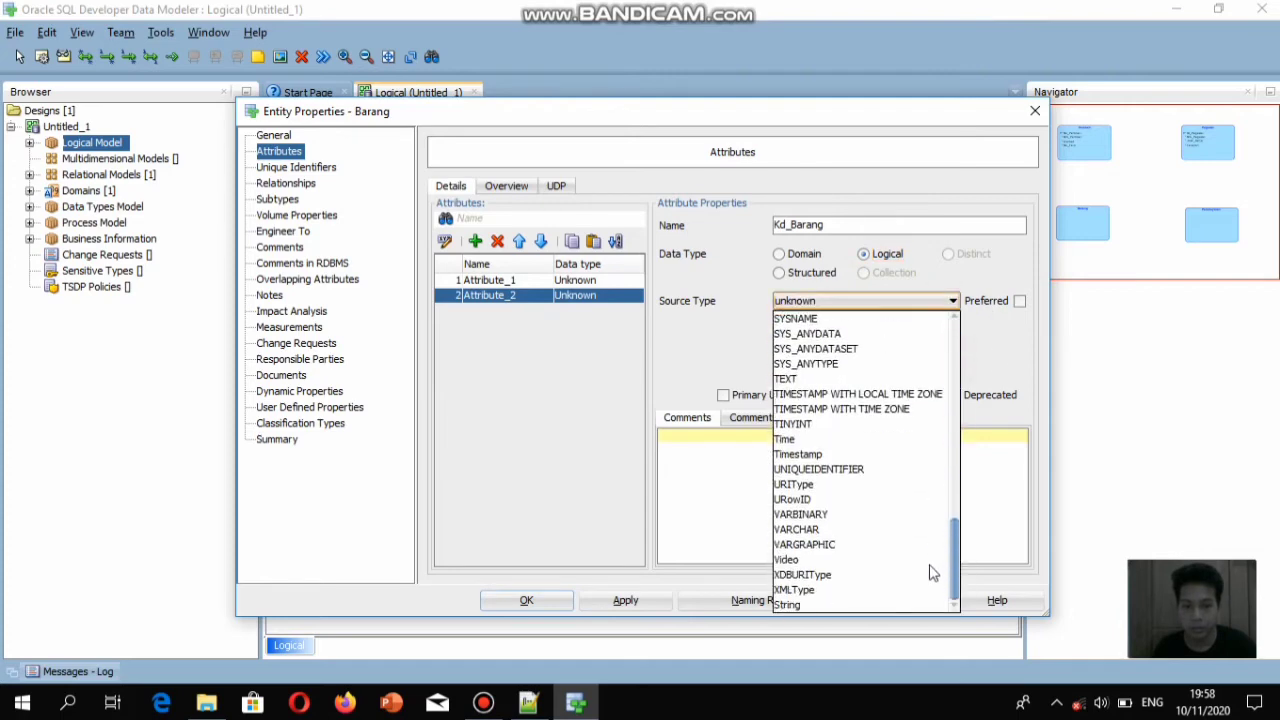
click(846, 530)
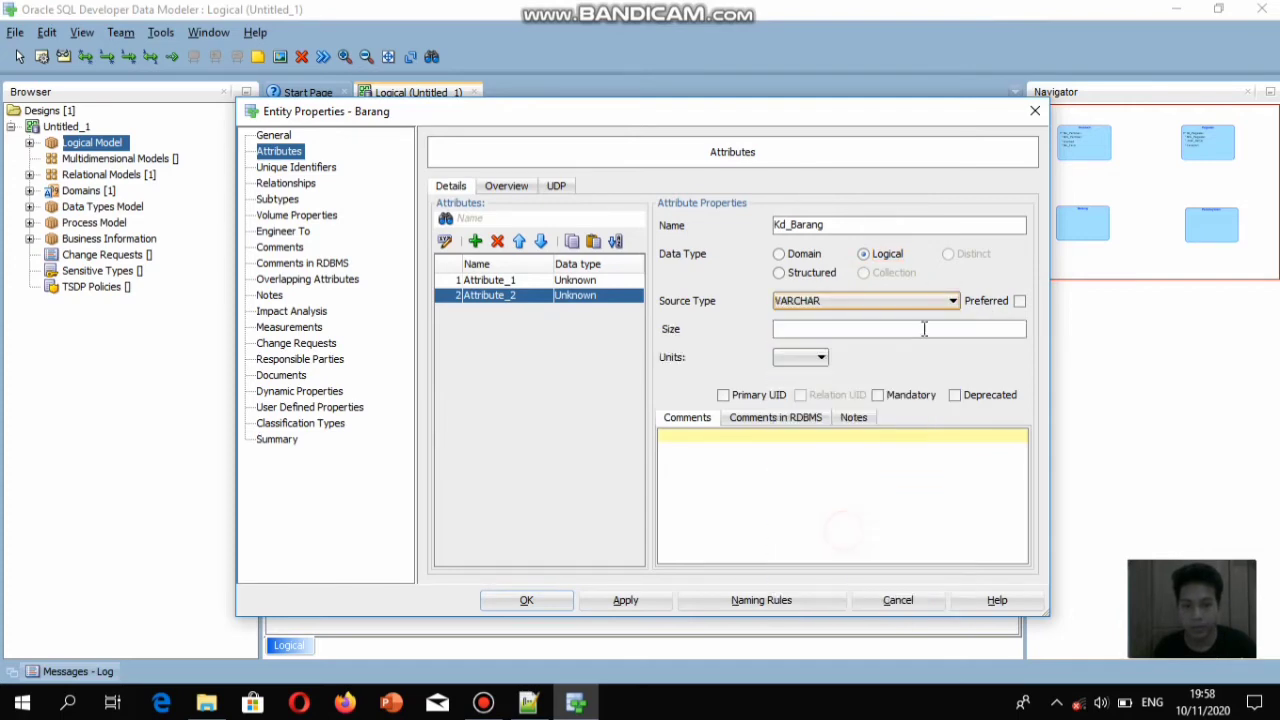
click(845, 332)
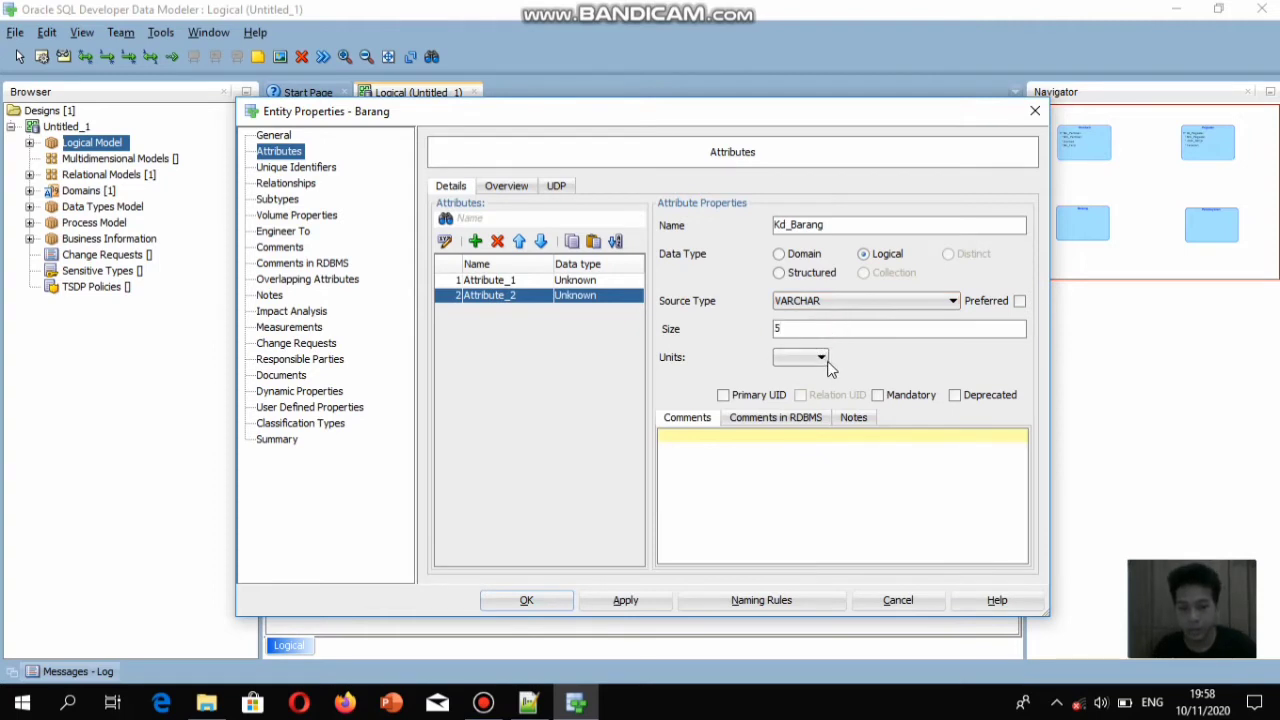
click(723, 395)
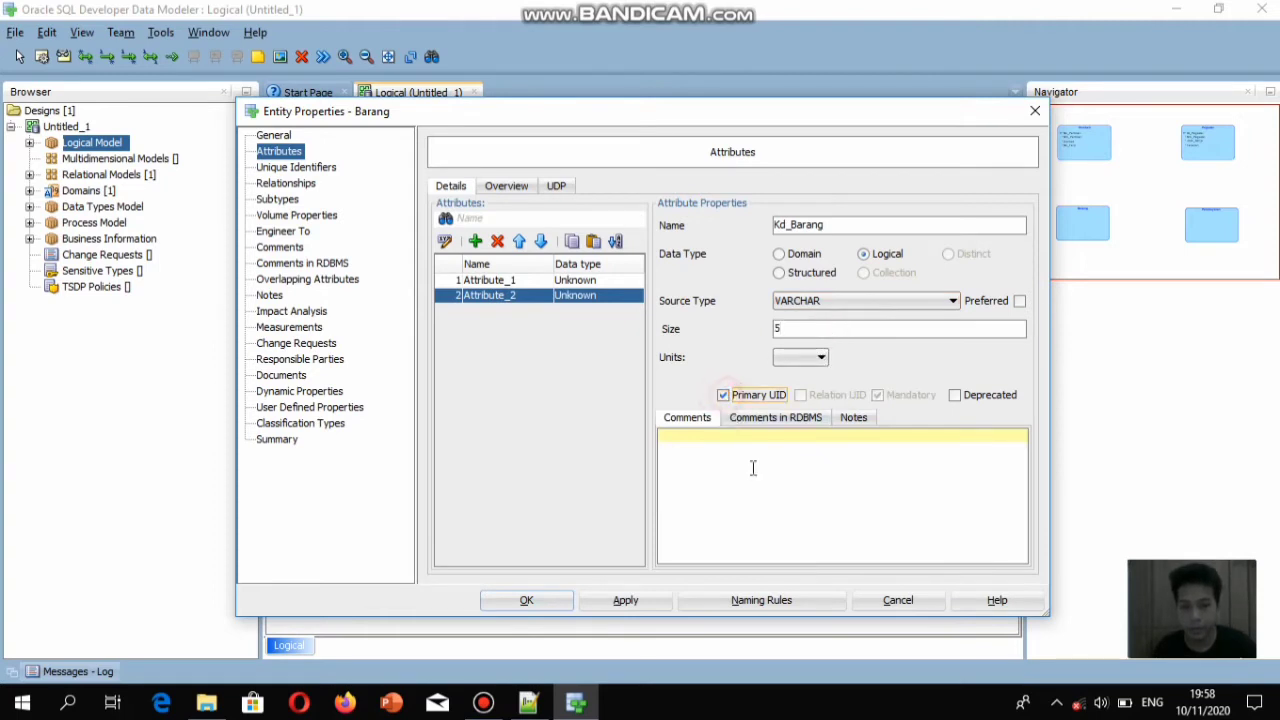
click(610, 602)
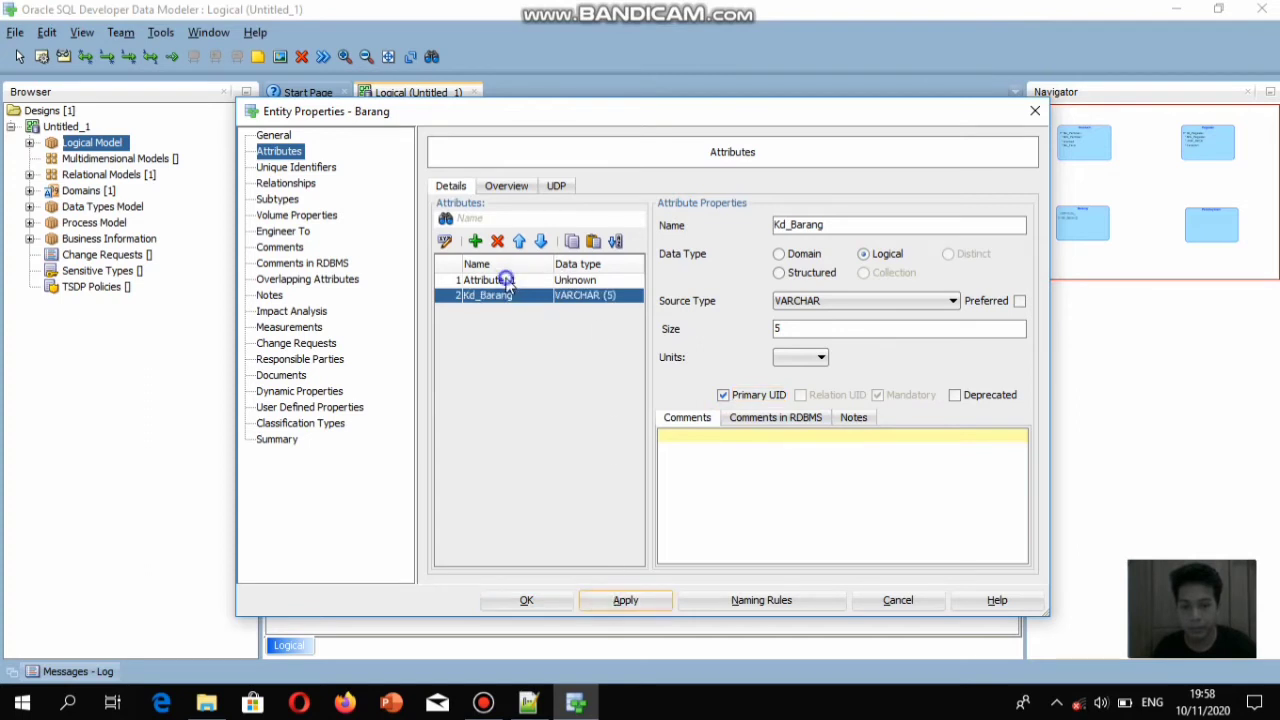
Name the first Barang attribute Kd_Barang and set its data type to Logical
click(507, 283)
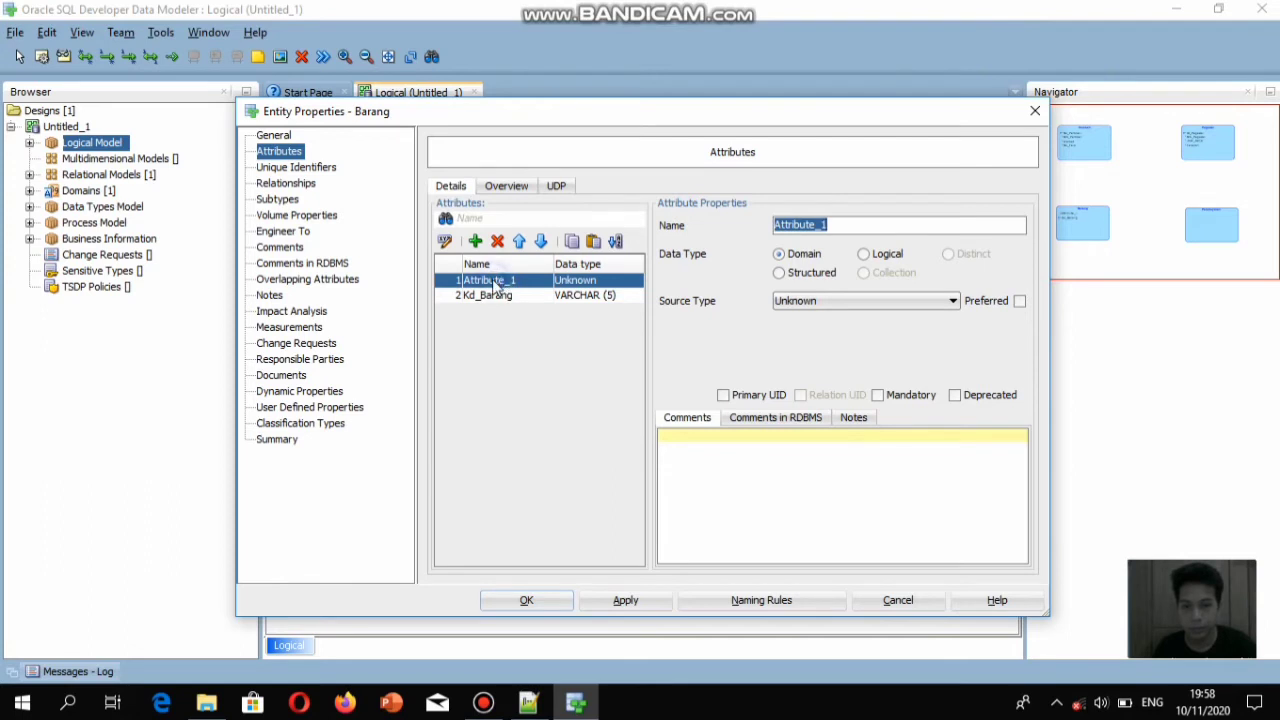
key(BackSpace)
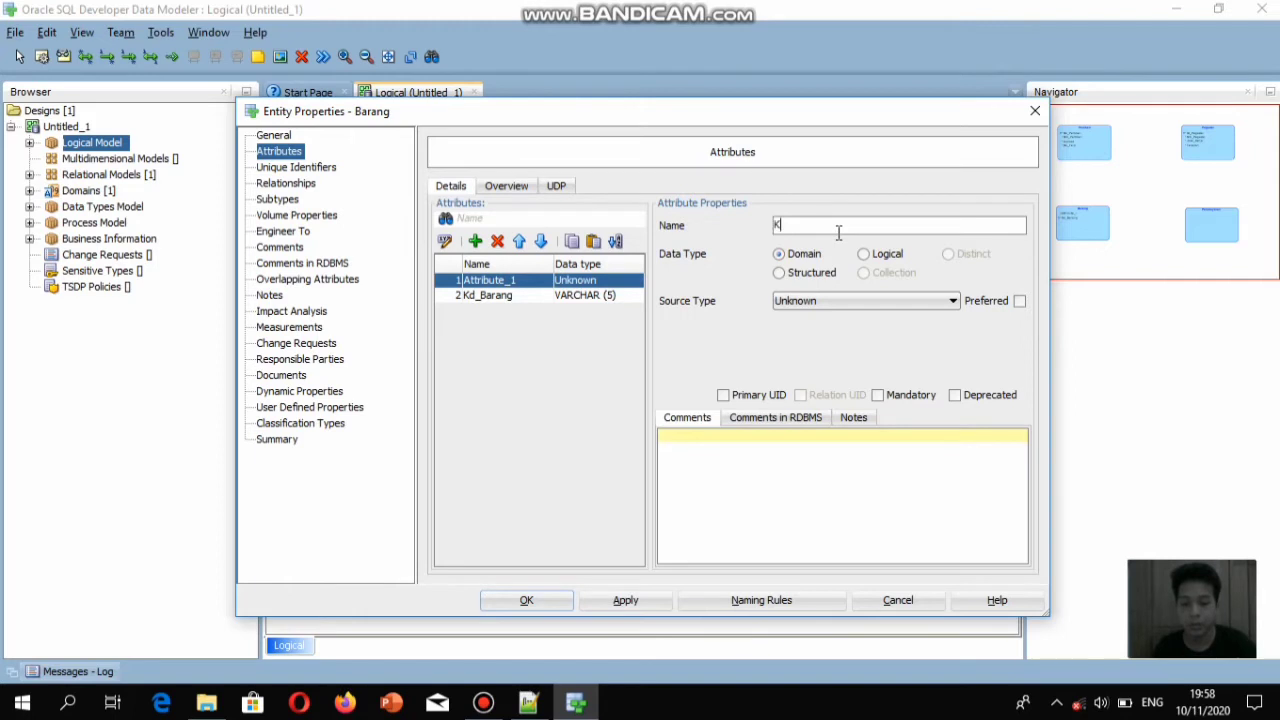
text(Kd_Barang)
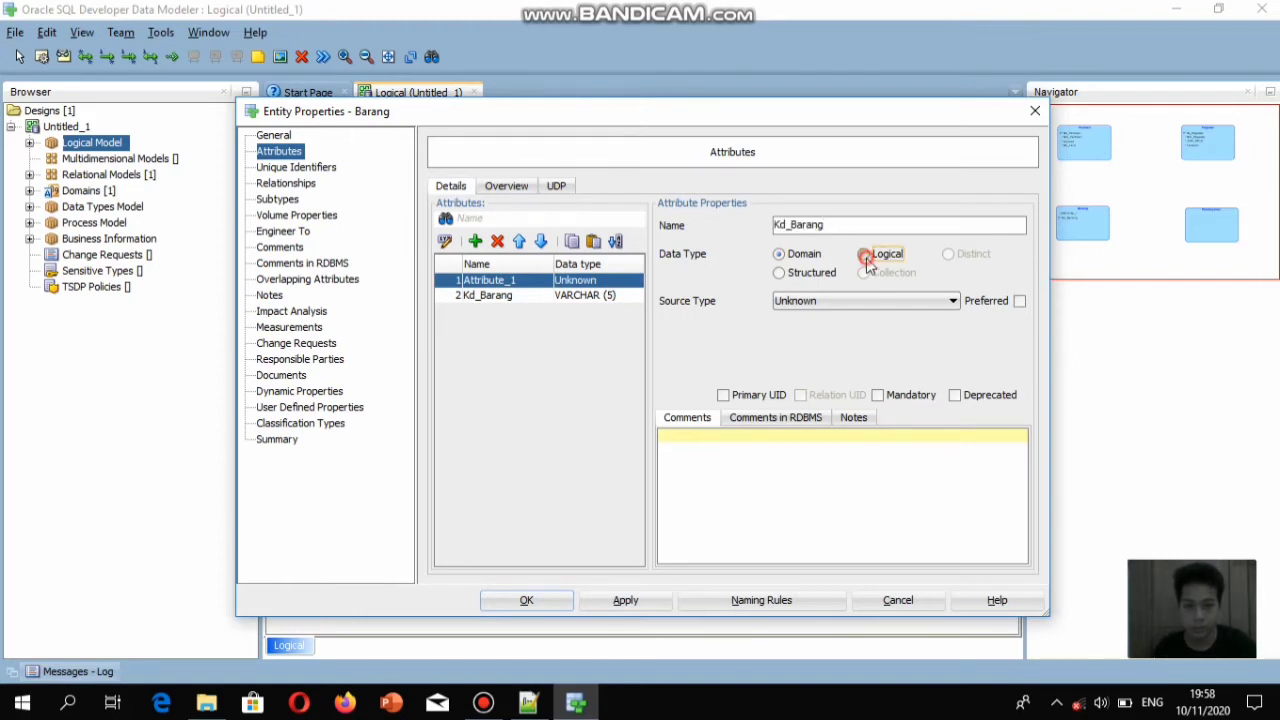
click(865, 255)
Give the first Barang attribute source type VARCHAR with size 5, make it the primary UID and apply the changes
click(953, 300)
drag(953, 330, 953, 568)
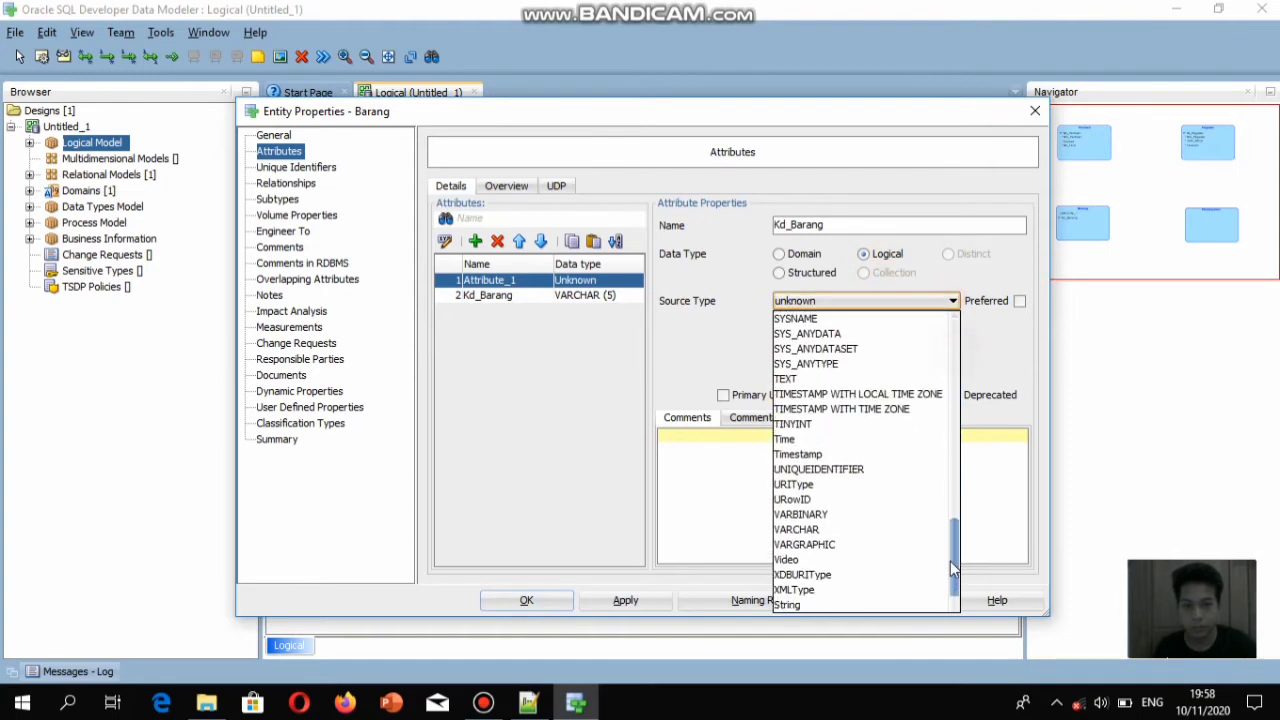
click(855, 529)
click(850, 328)
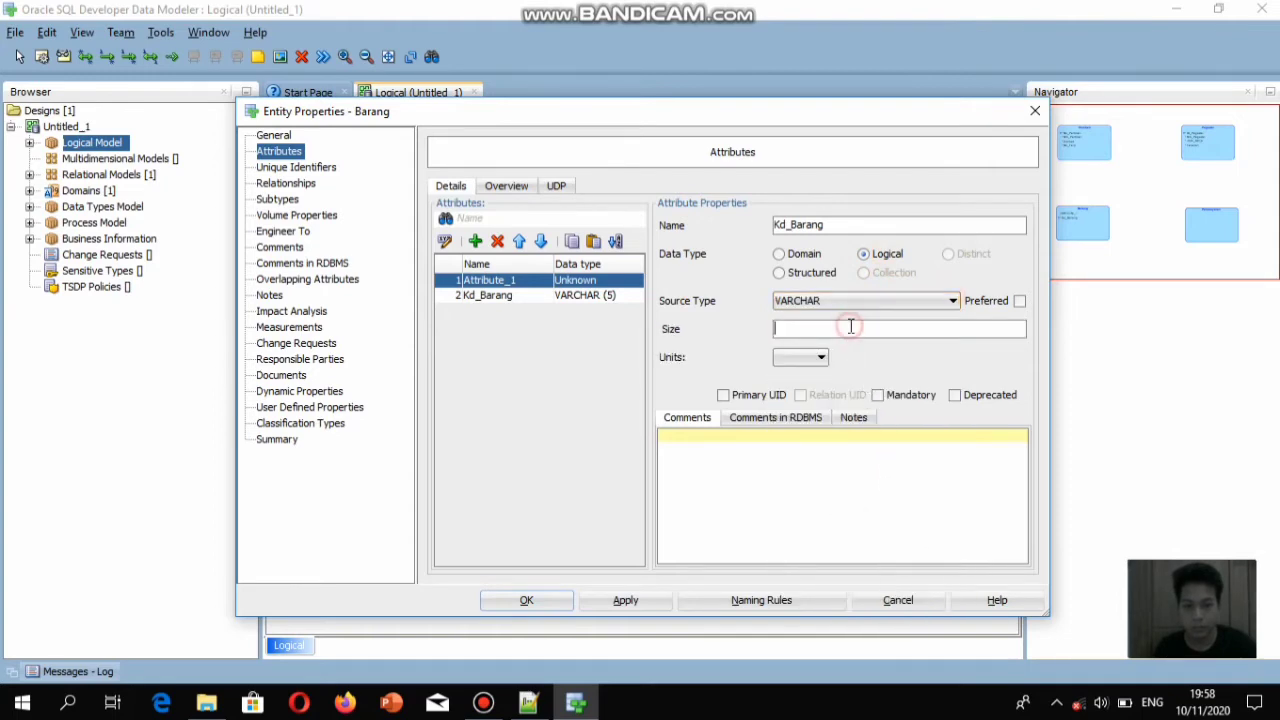
text(5)
click(723, 395)
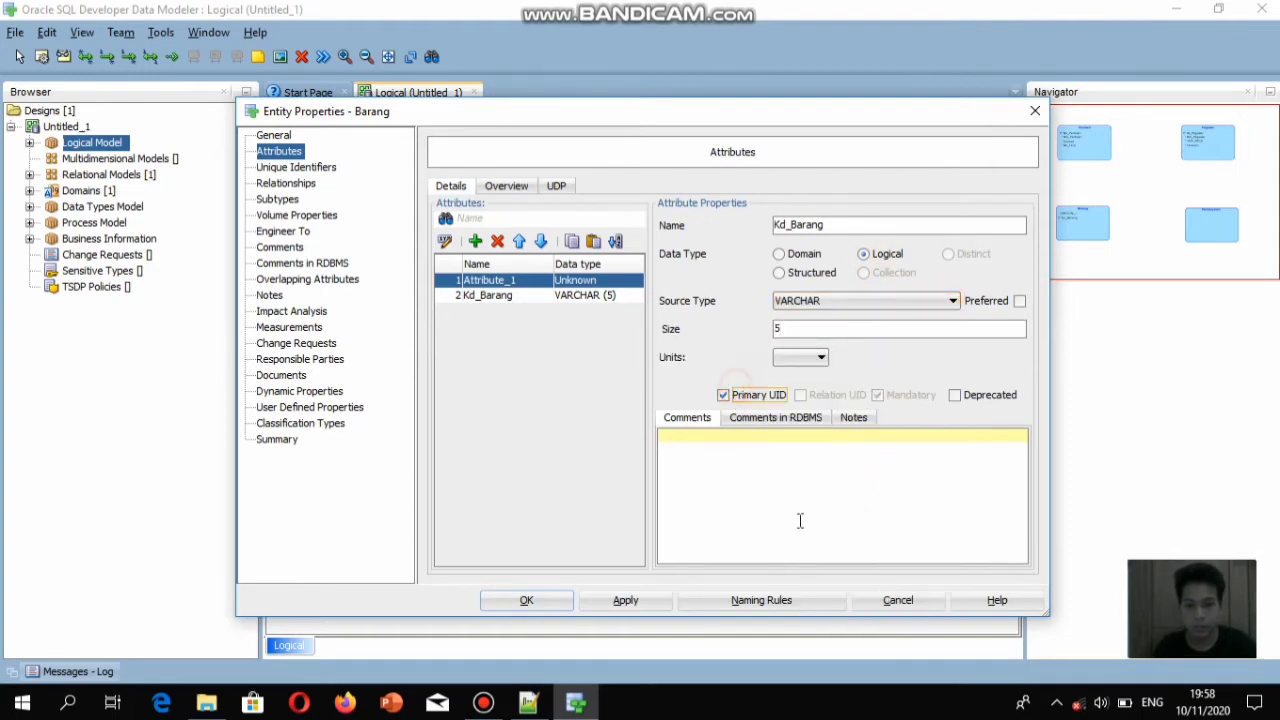
click(610, 600)
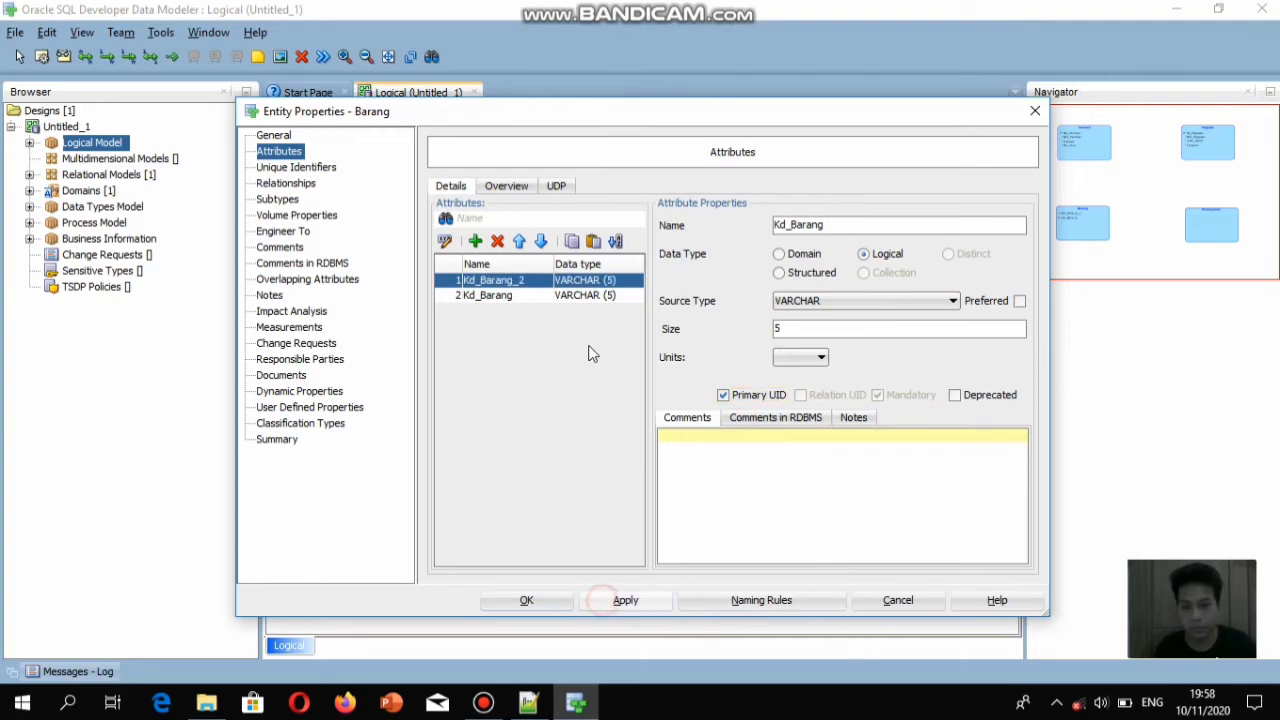
Rename the second Barang attribute to Nm_barang
click(586, 297)
click(582, 281)
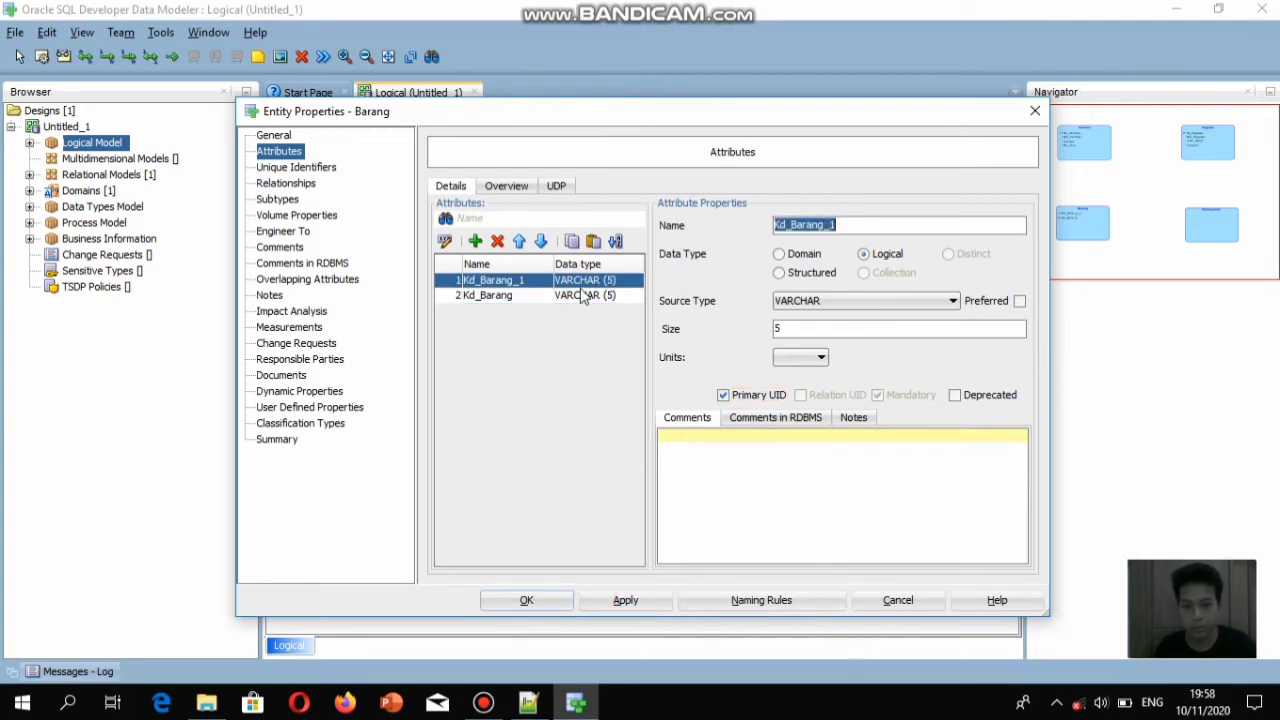
click(587, 297)
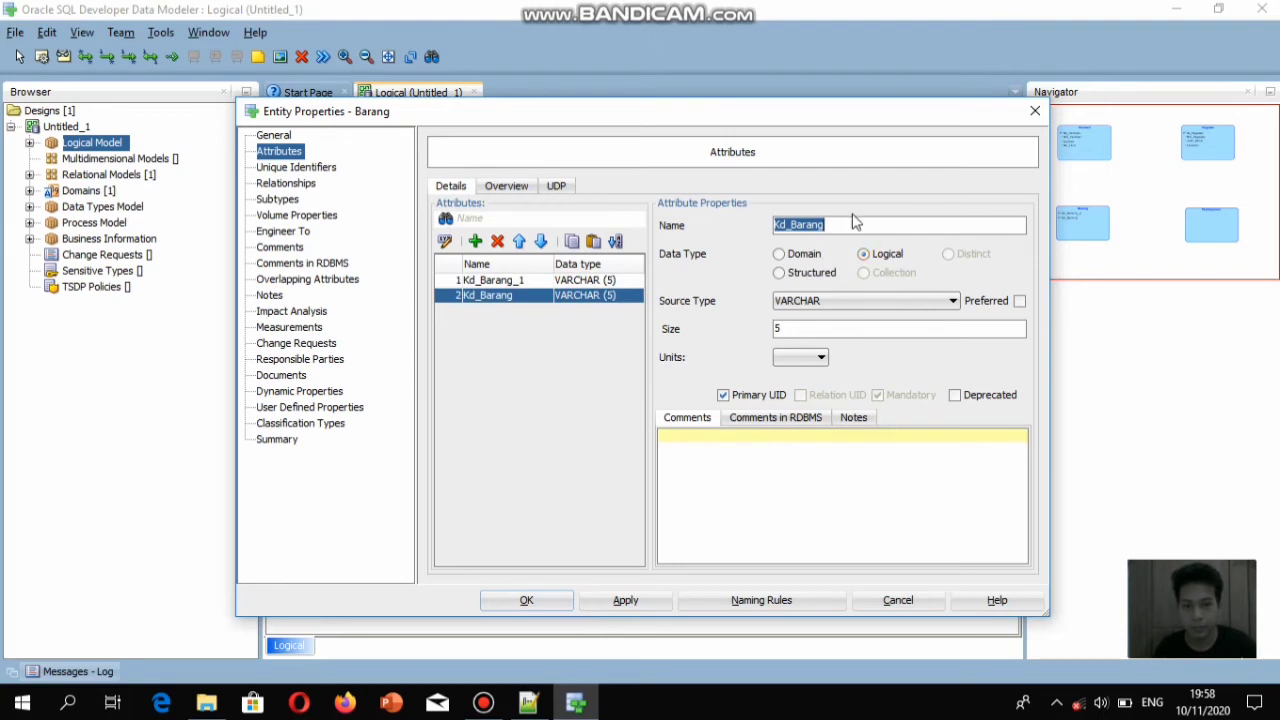
key(BackSpace)
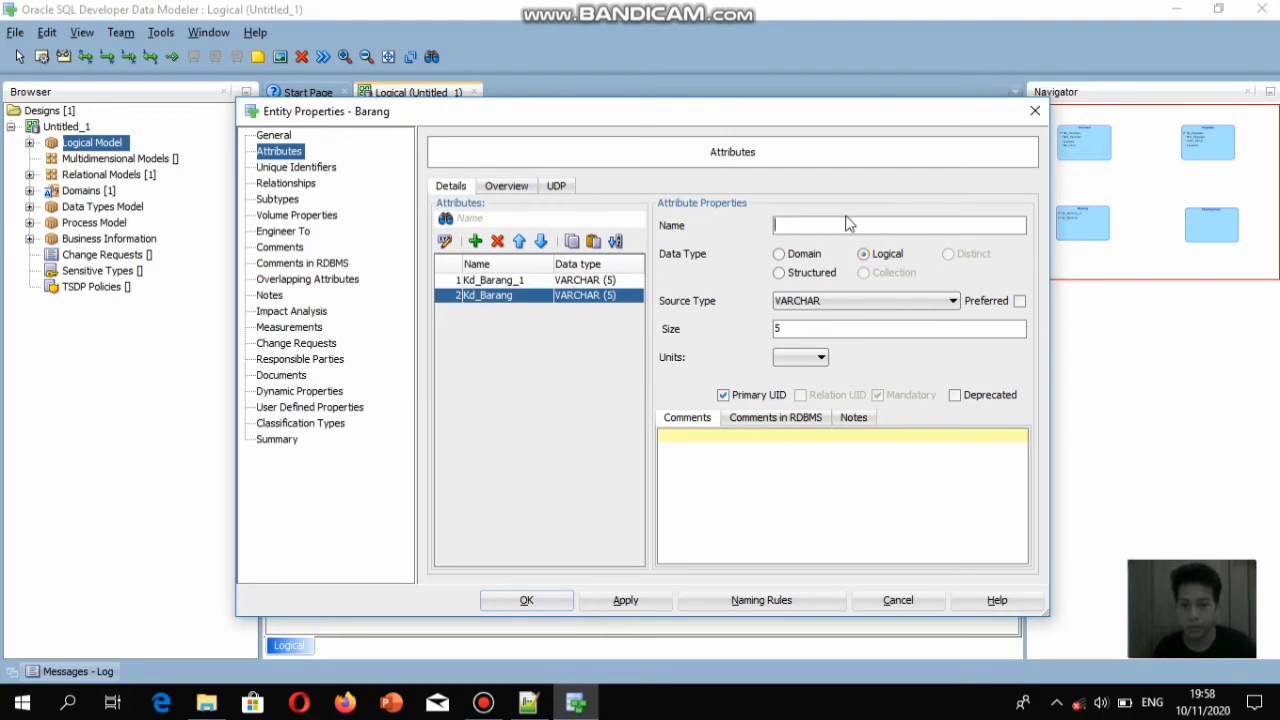
text(Na)
text(m)
text(_barang)
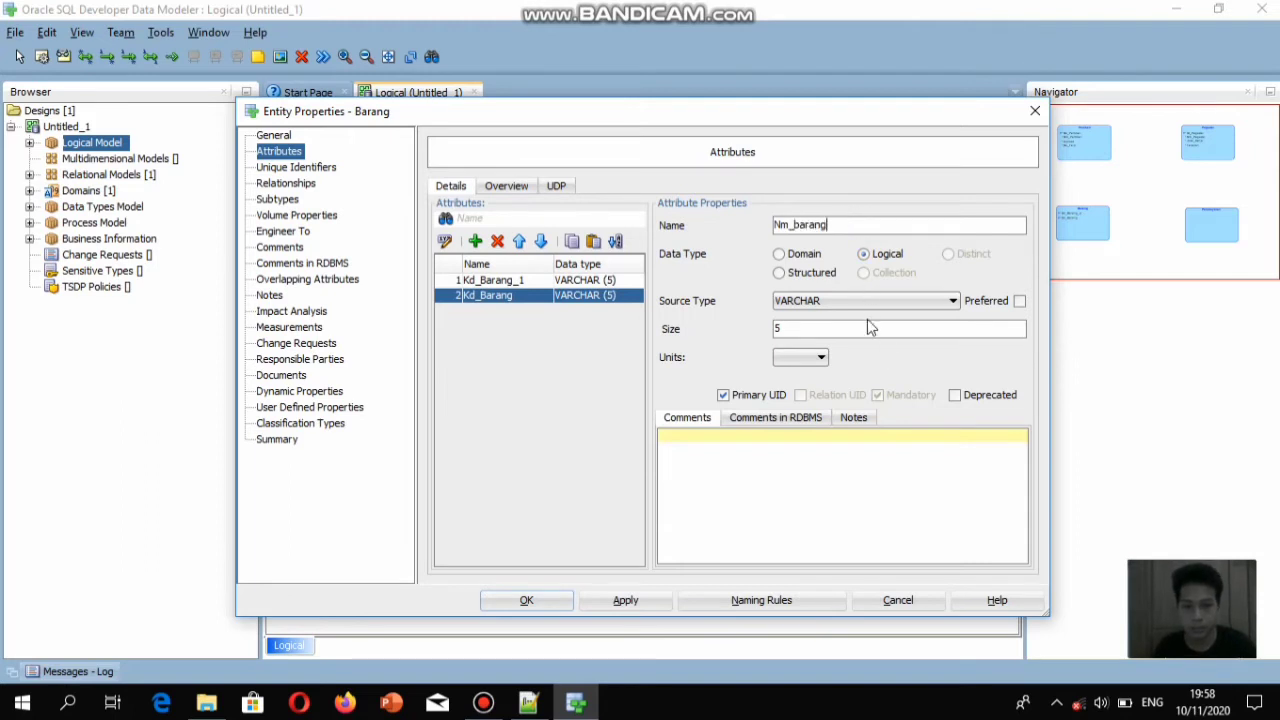
Set the Nm_barang attribute's size to 30 and make it mandatory instead of primary UID
click(938, 330)
key(BackSpace)
text(30)
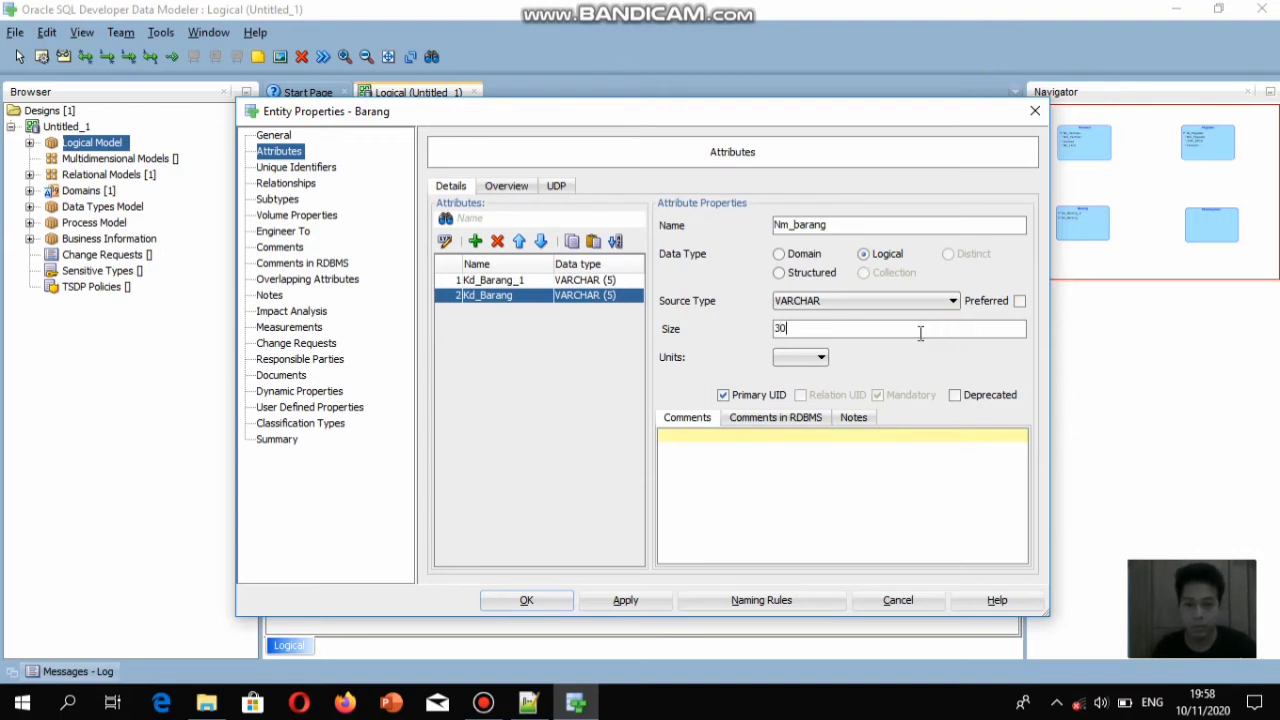
click(723, 395)
click(879, 398)
click(879, 396)
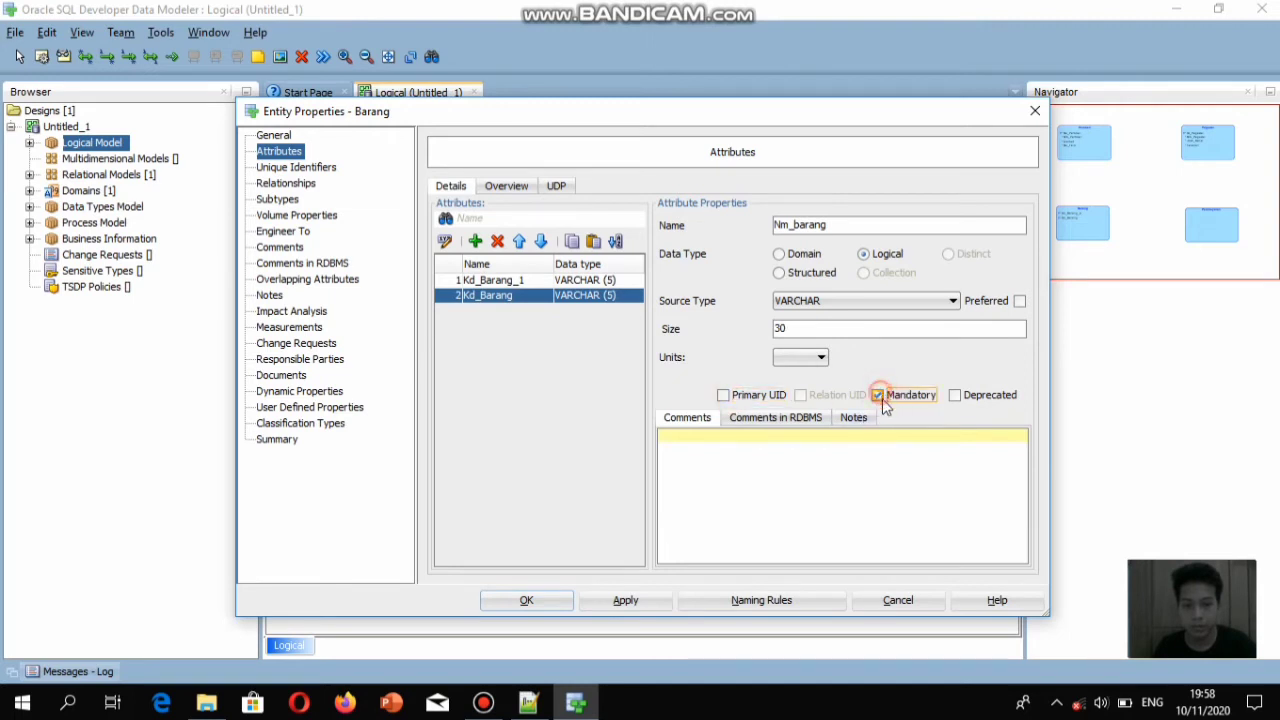
Apply the Nm_barang settings and rename the first Barang attribute to Kd_Barang
click(641, 601)
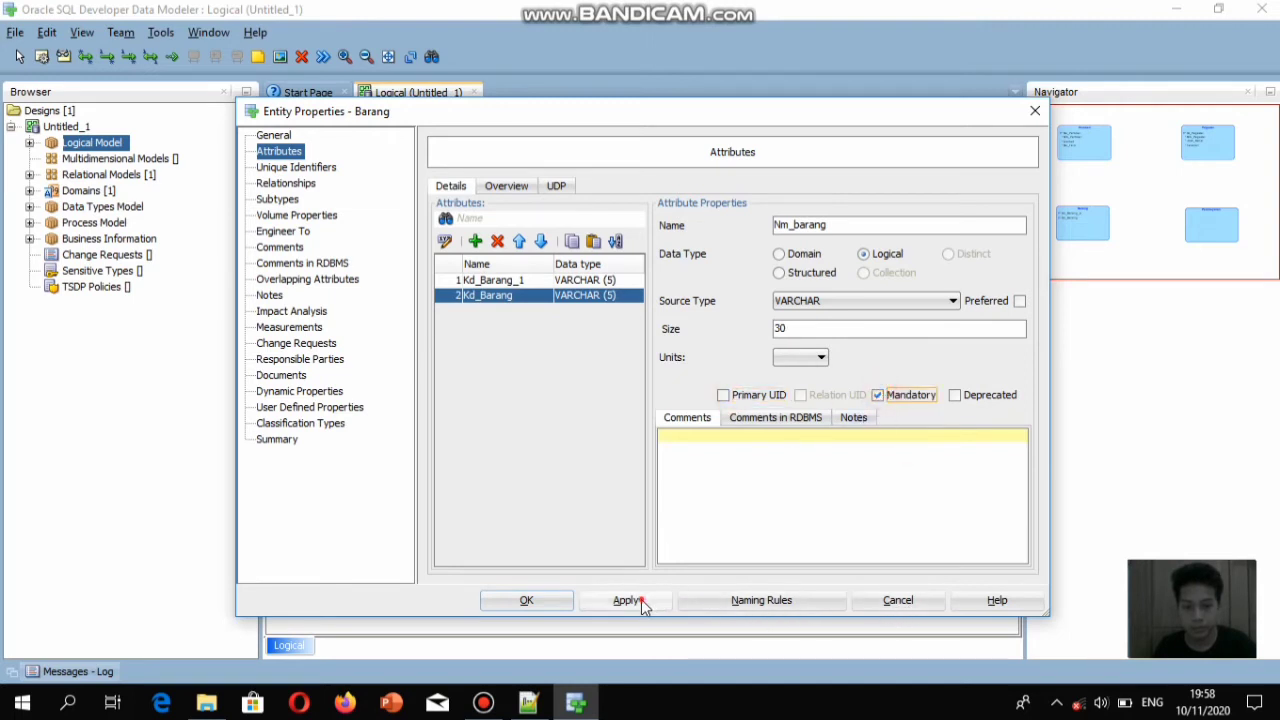
click(505, 281)
click(898, 226)
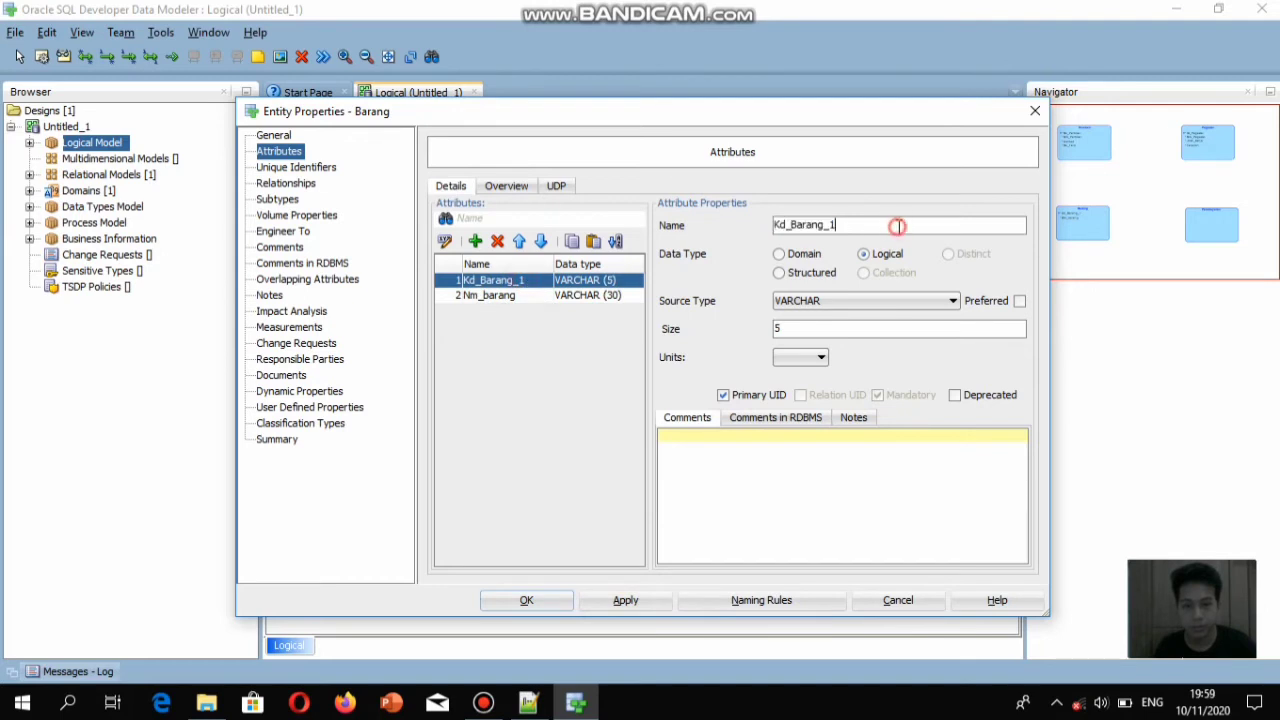
key(BackSpace)
click(585, 296)
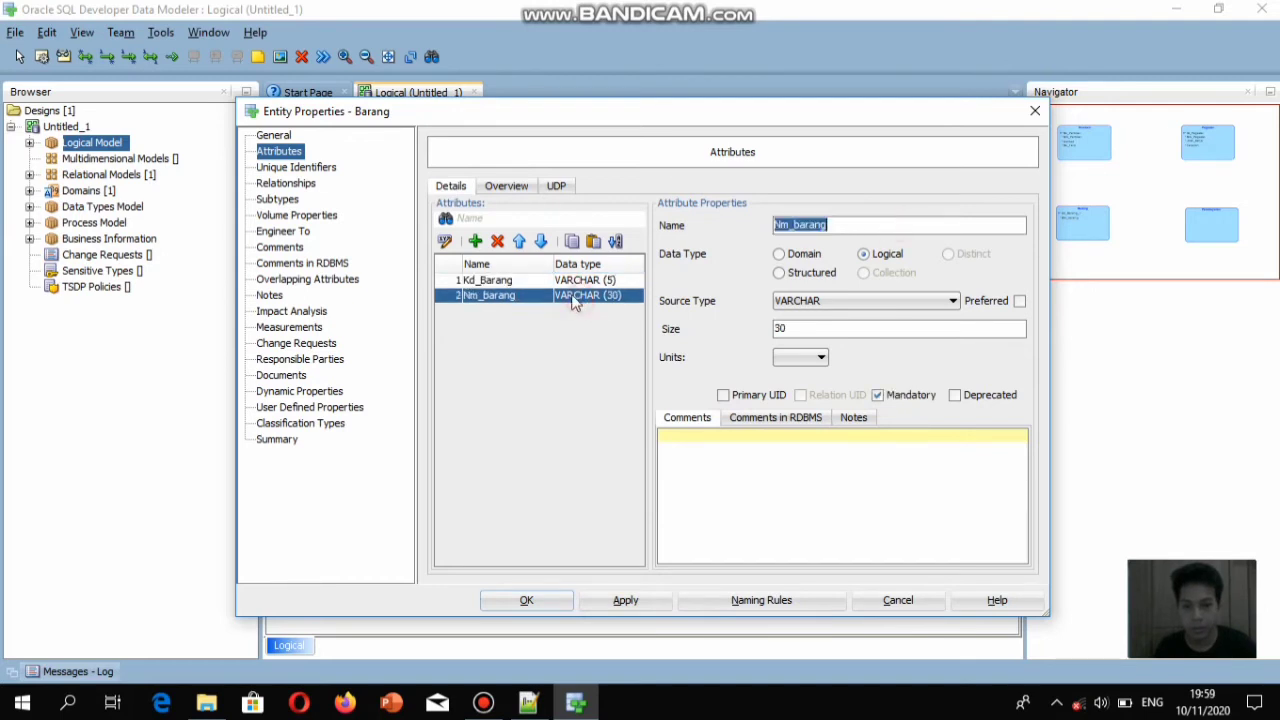
Add a third attribute named Hrg_Barang to the Barang entity with data type Logical
click(476, 242)
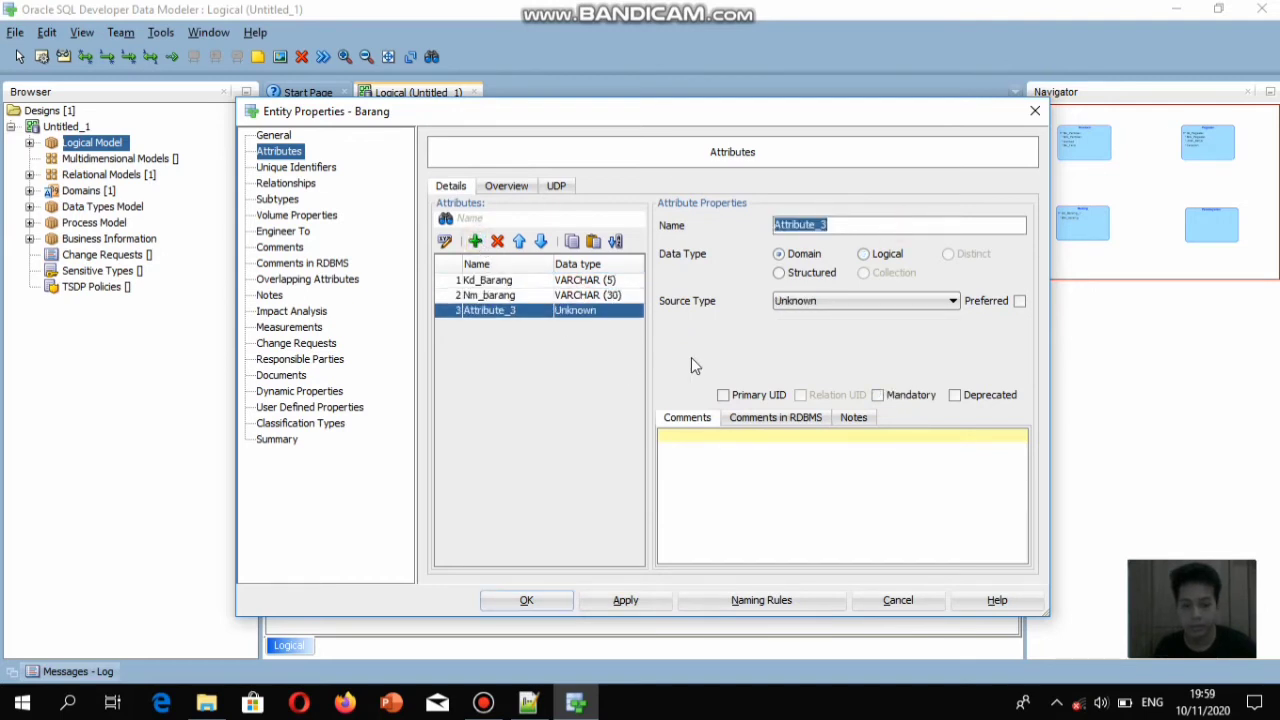
text(Har)
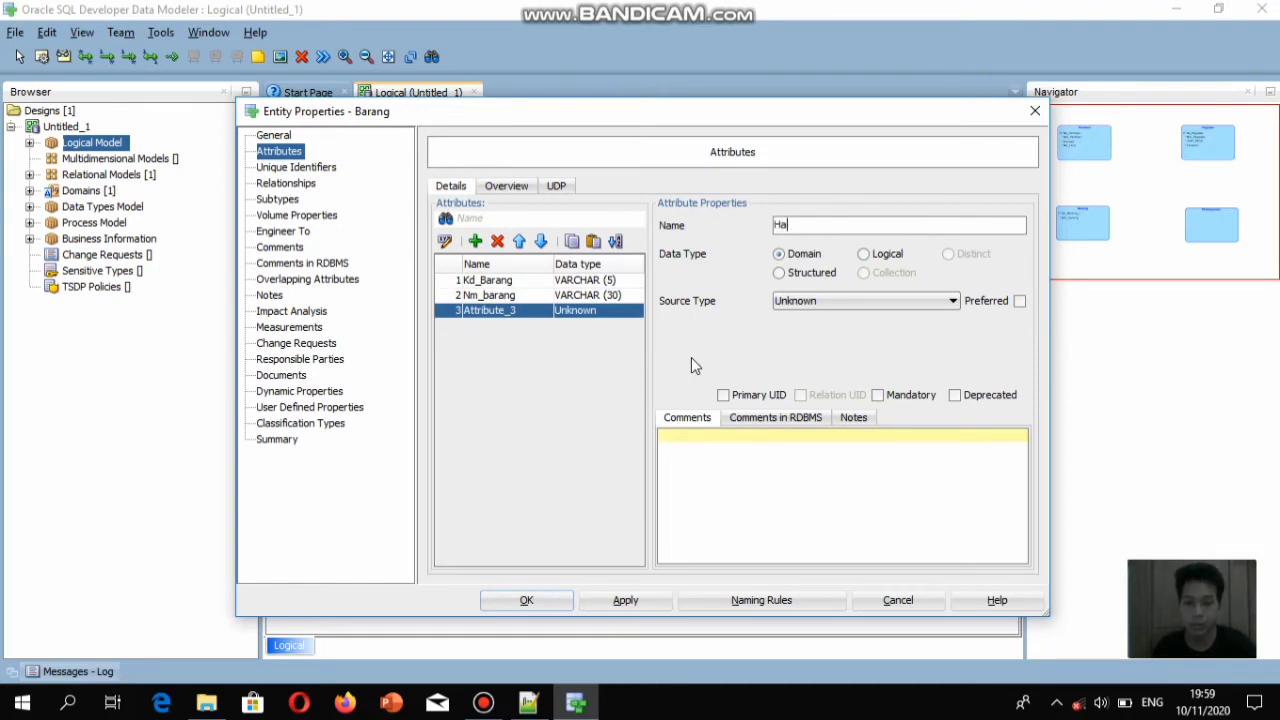
key(BackSpace)
key(BackSpace)
text(rg_Barang)
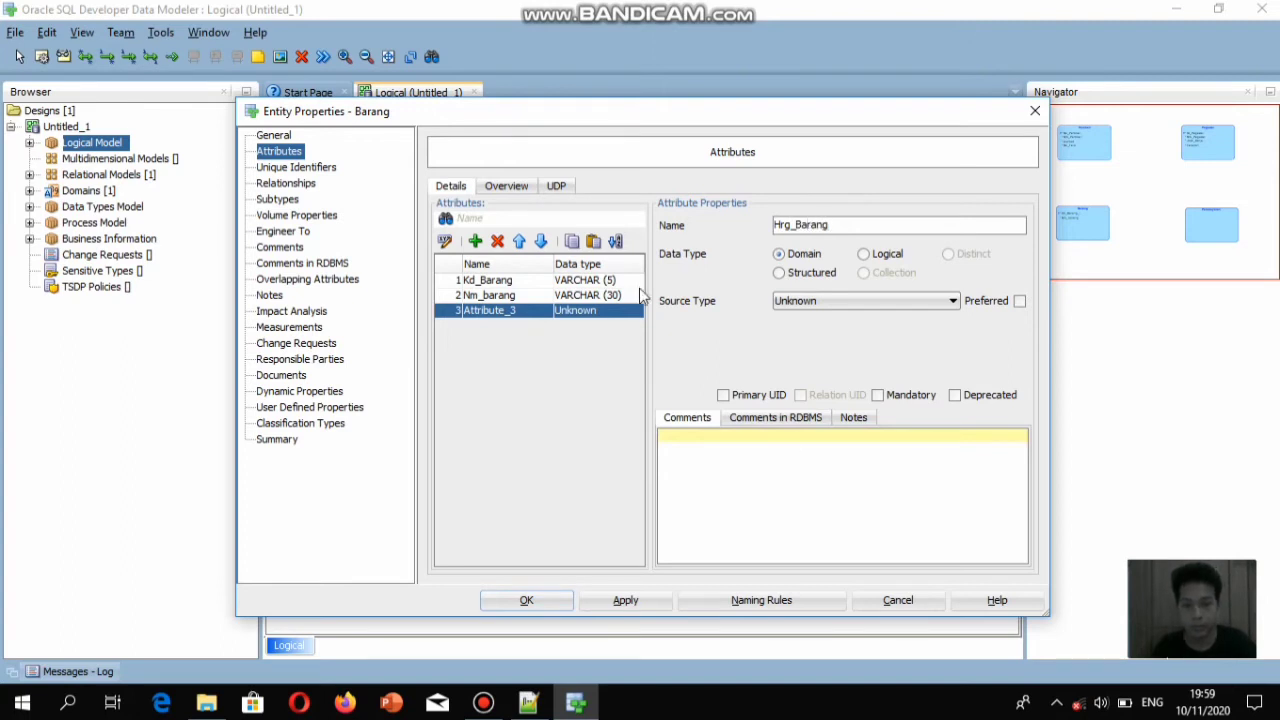
click(865, 252)
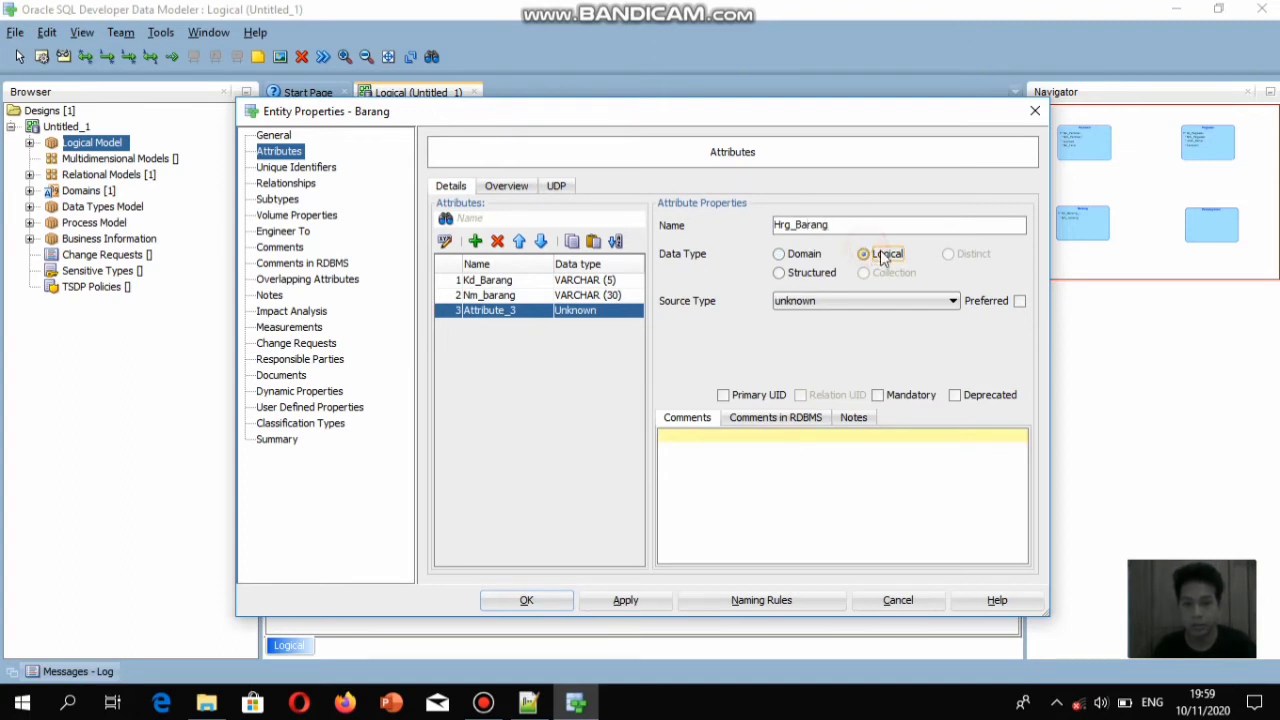
Give Hrg_Barang source type VARCHAR with size MAX, make it mandatory, and save the Barang entity's properties
click(952, 300)
drag(947, 358, 955, 590)
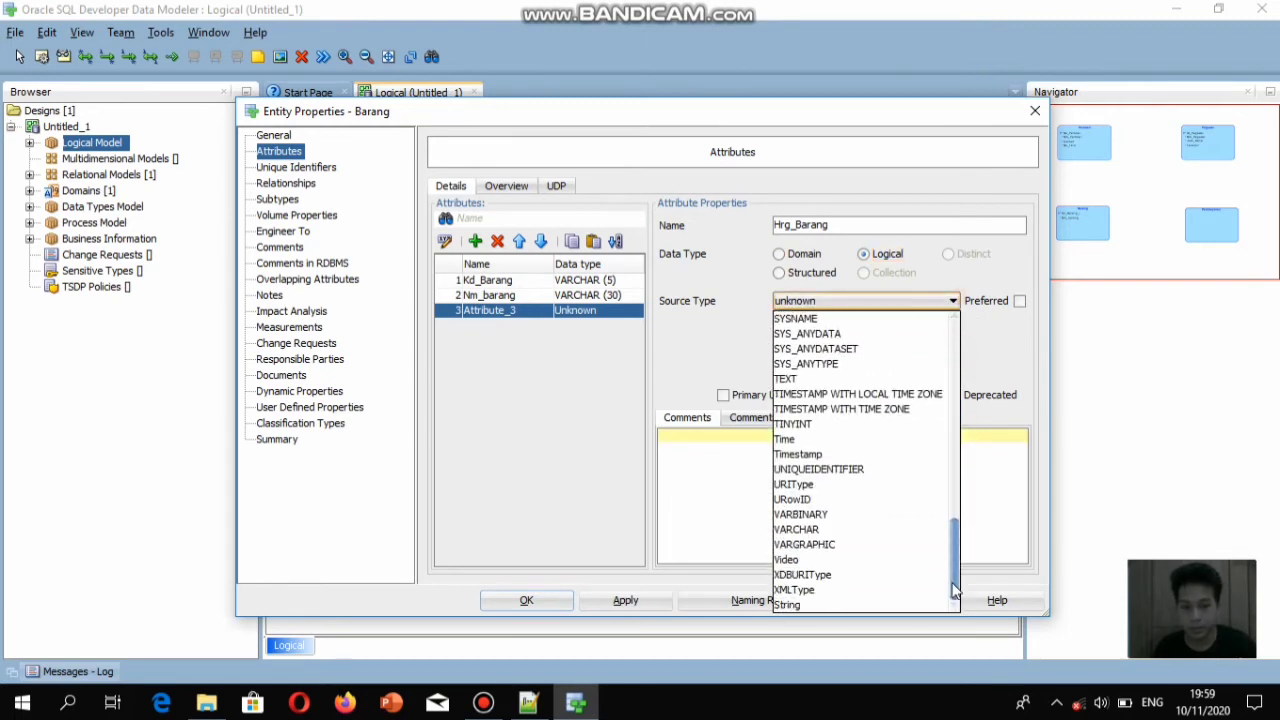
click(880, 529)
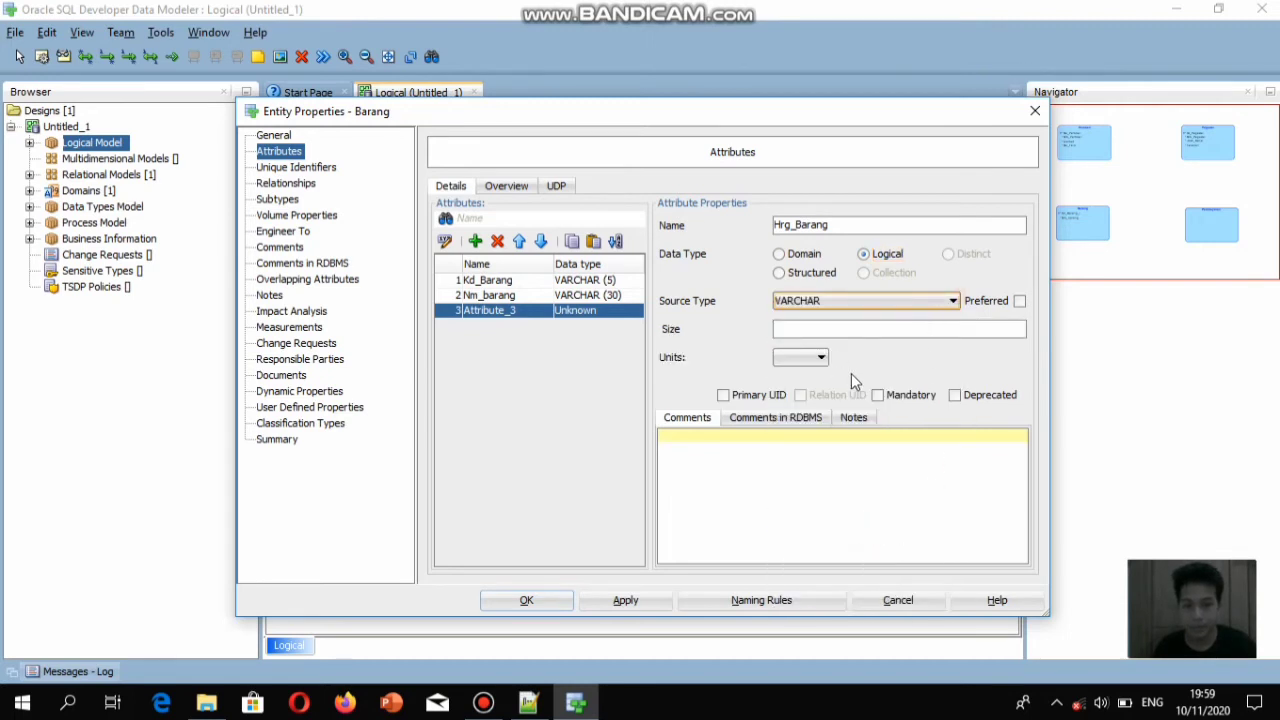
click(819, 325)
text(MAX)
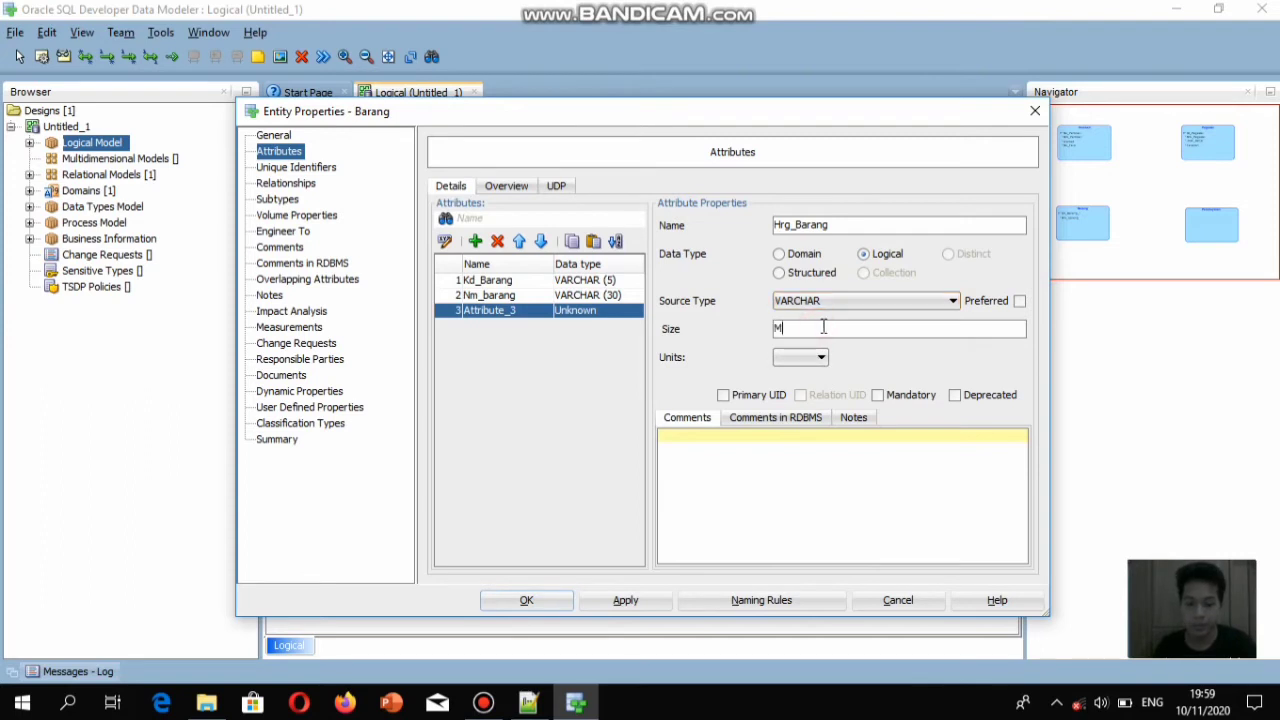
click(878, 395)
click(623, 600)
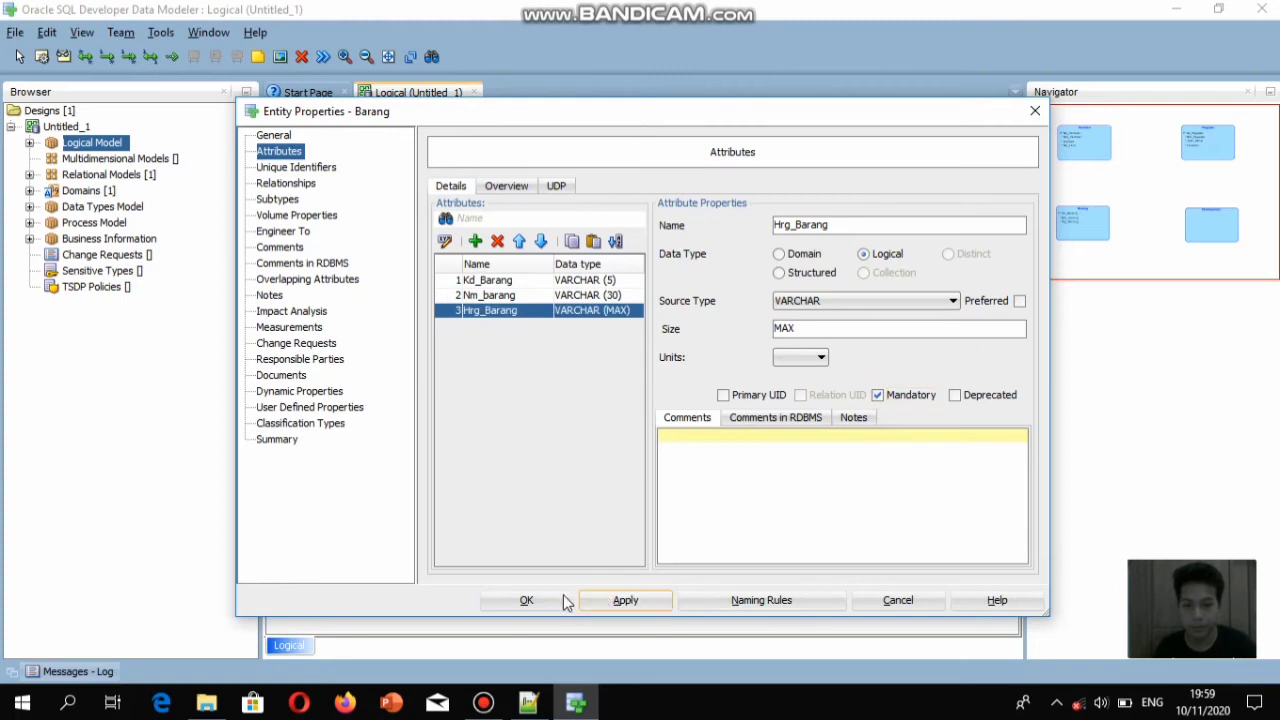
click(526, 600)
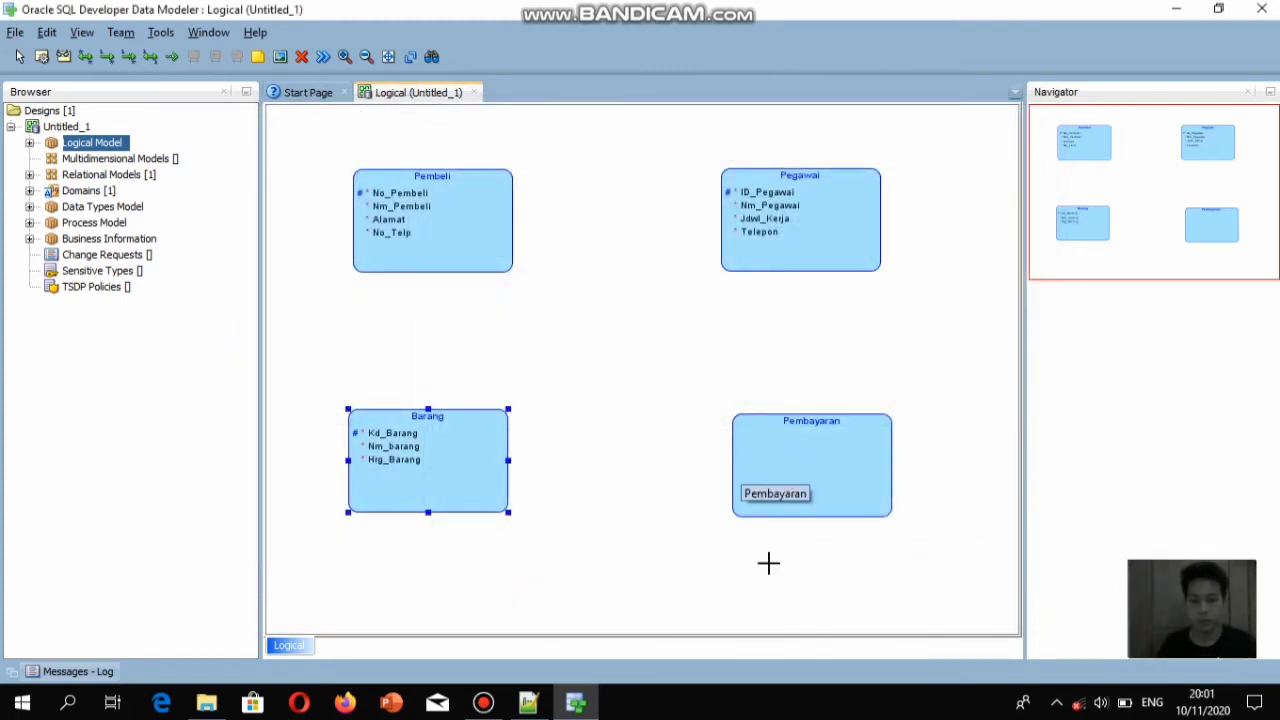
Add a first attribute to the Pembayaran entity and name it Kd_Pembayaran, checking the attribute list in Toko Kacamata.txt in Notepad++
right_click(790, 440)
click(840, 710)
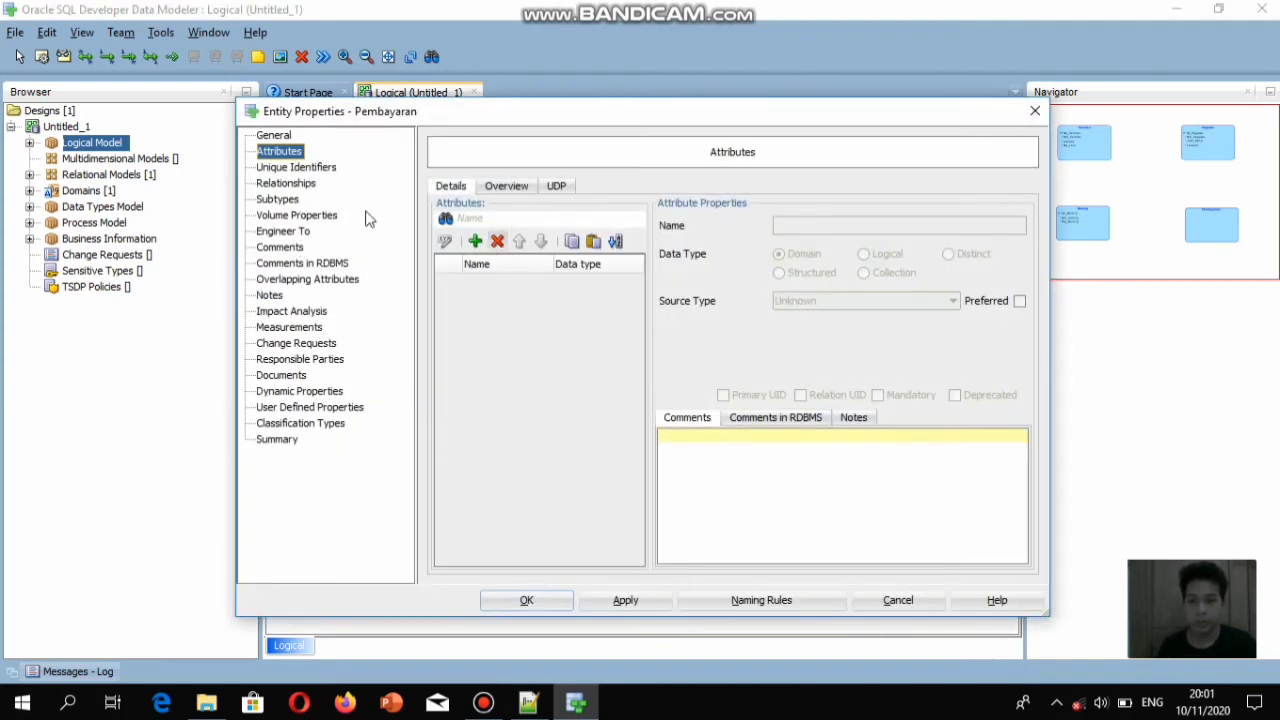
click(475, 241)
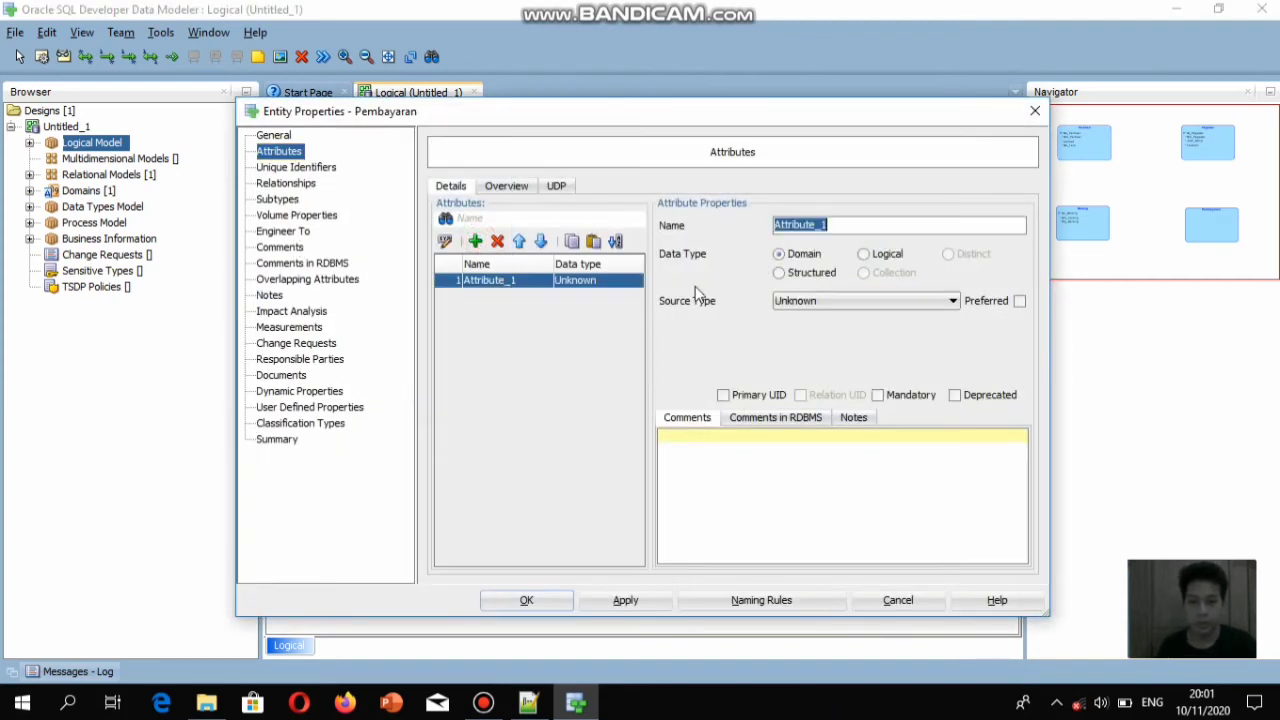
key(BackSpace)
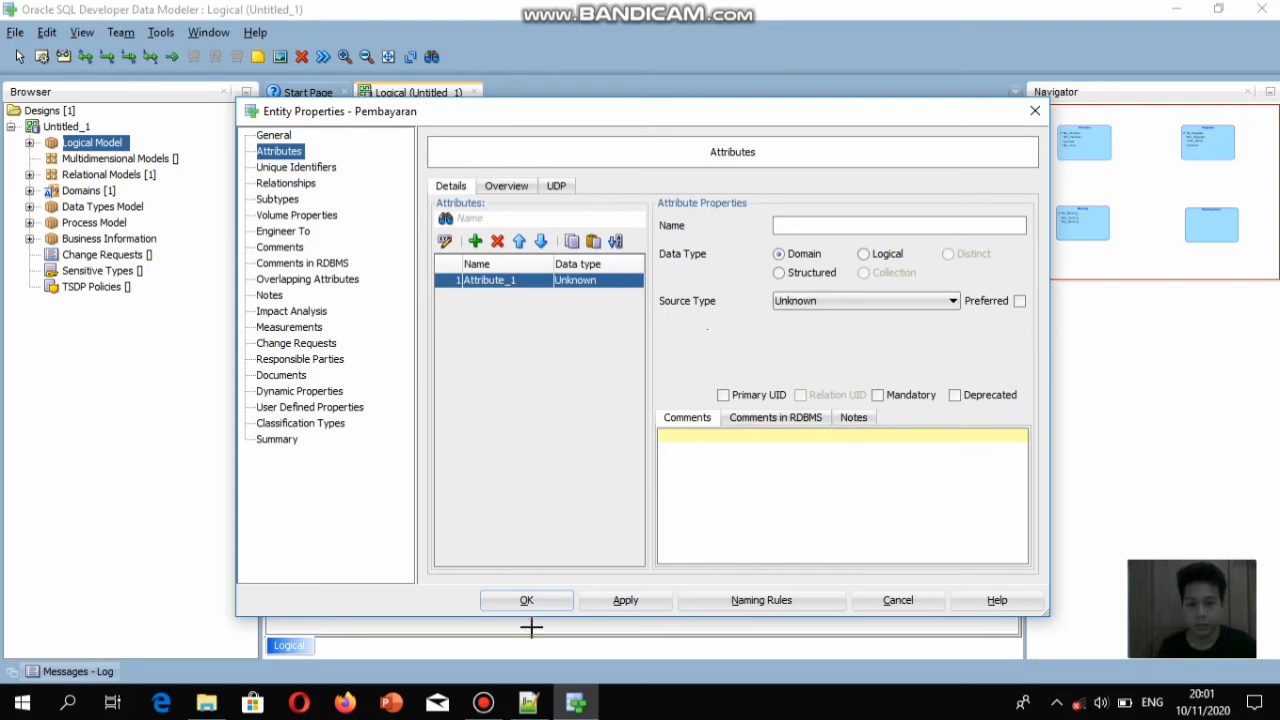
click(529, 704)
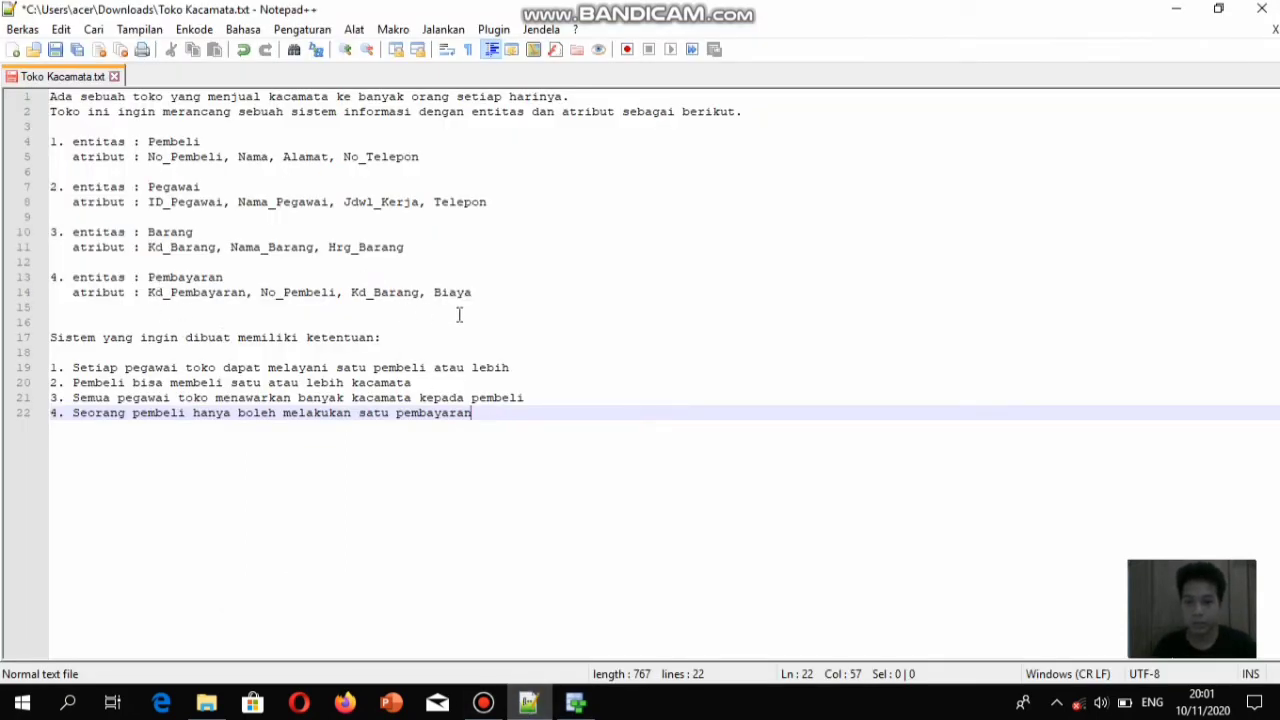
click(572, 704)
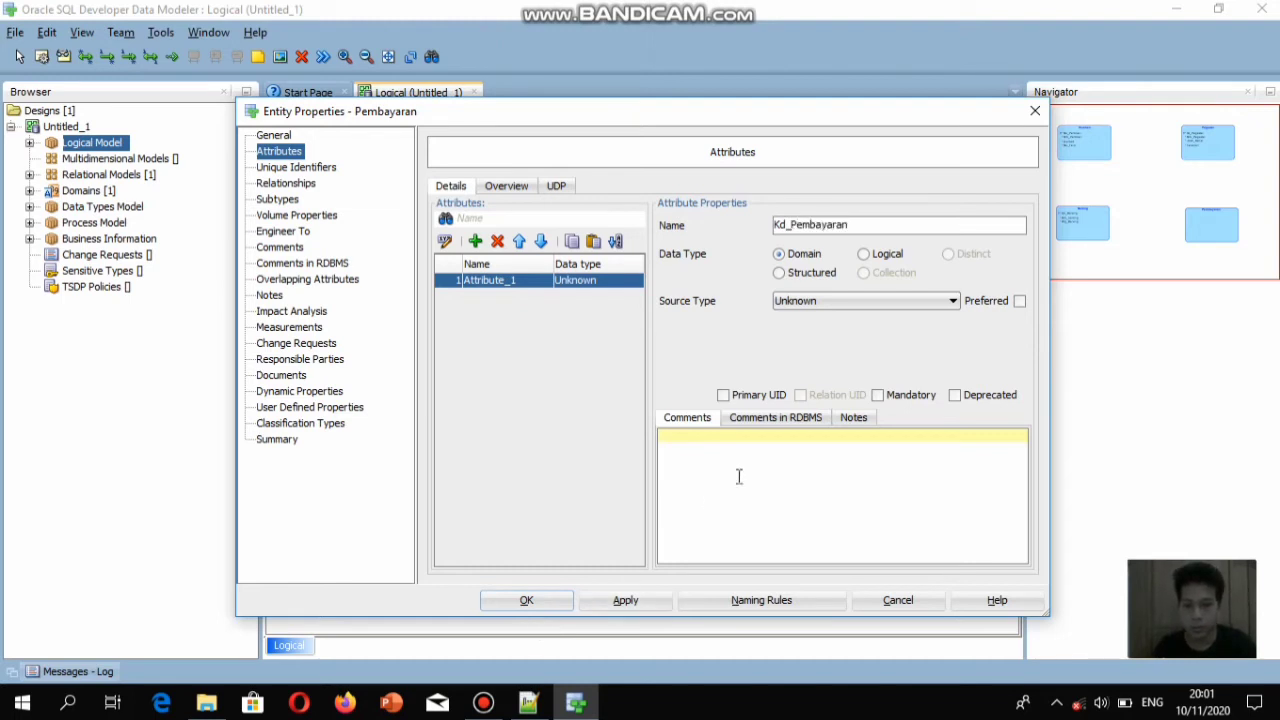
Set Kd_Pembayaran to Logical type VARCHAR with size 5, make it the primary UID and apply the changes
click(864, 255)
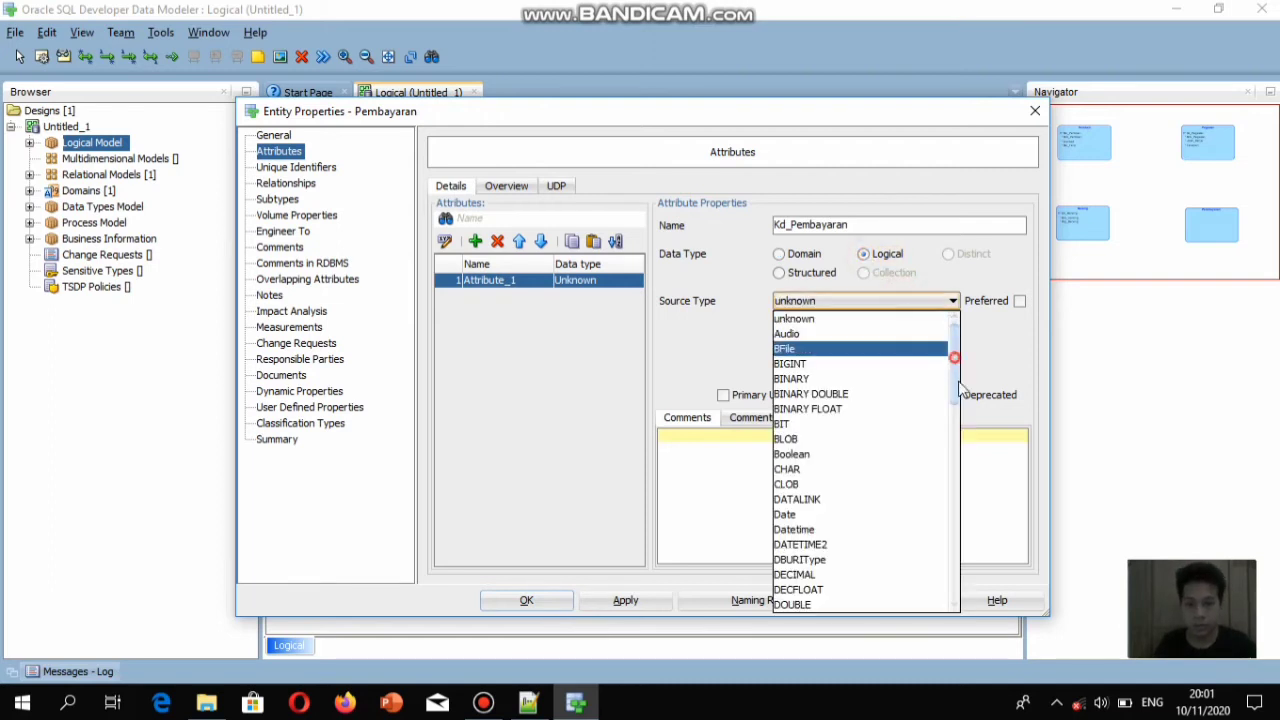
scroll(857, 340, down, 10)
click(868, 521)
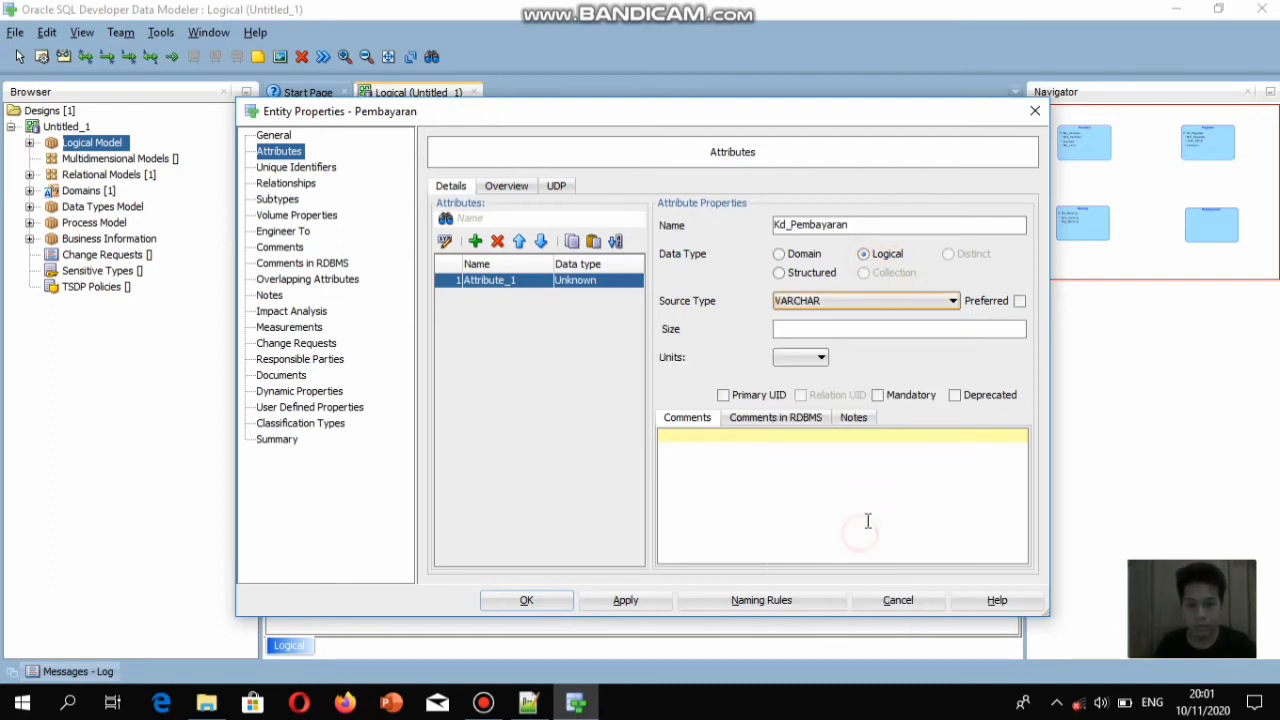
click(847, 328)
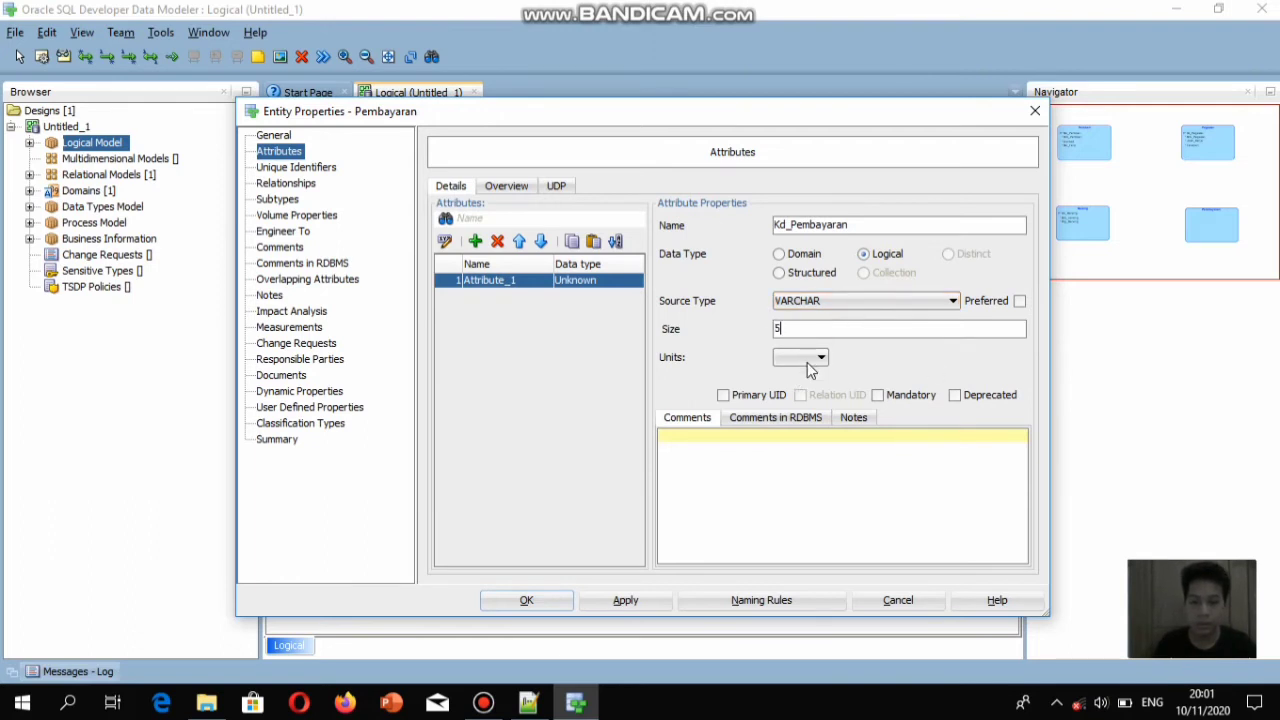
click(739, 399)
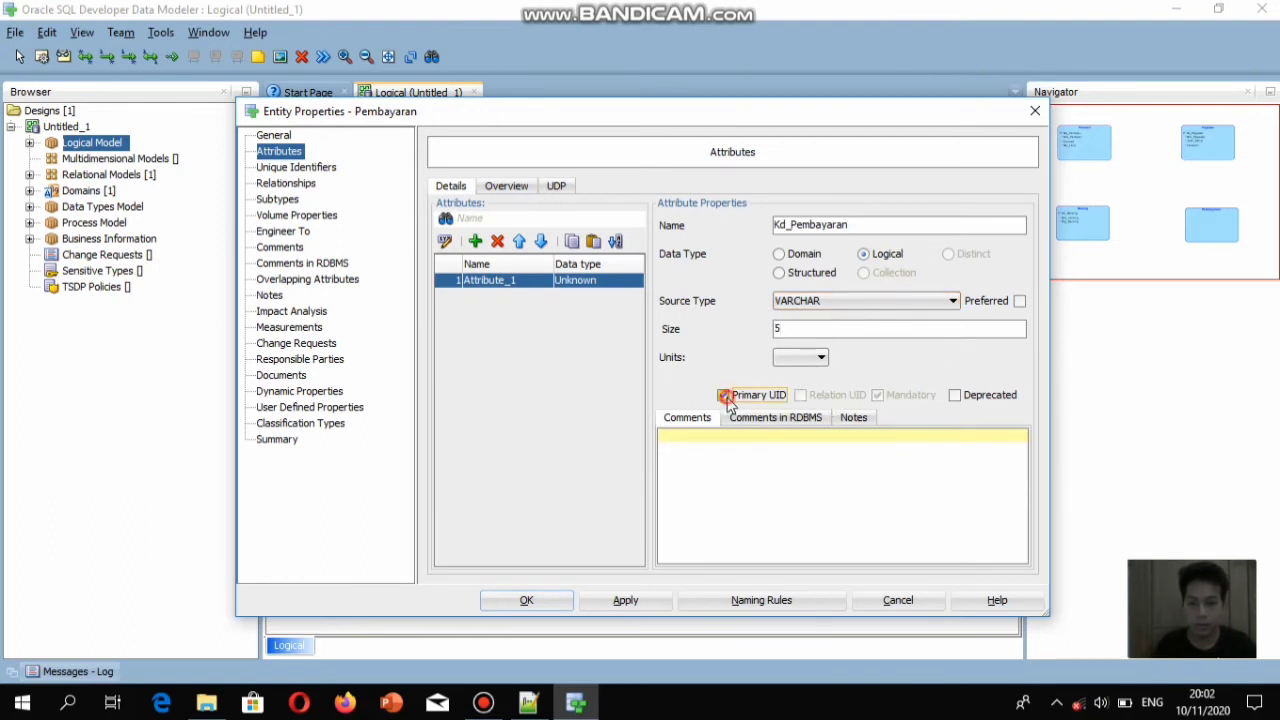
click(625, 601)
Add a second attribute named No_Pembeli to the Pembayaran entity with data type Logical
click(475, 241)
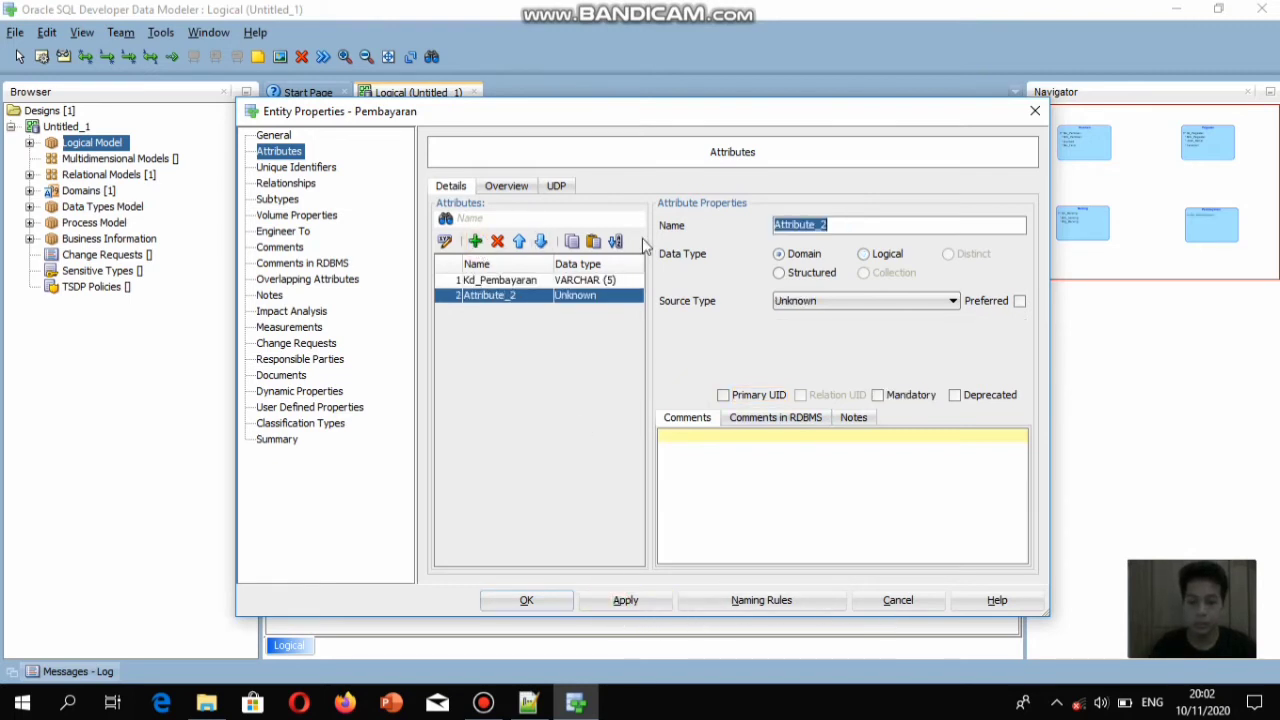
key(BackSpace)
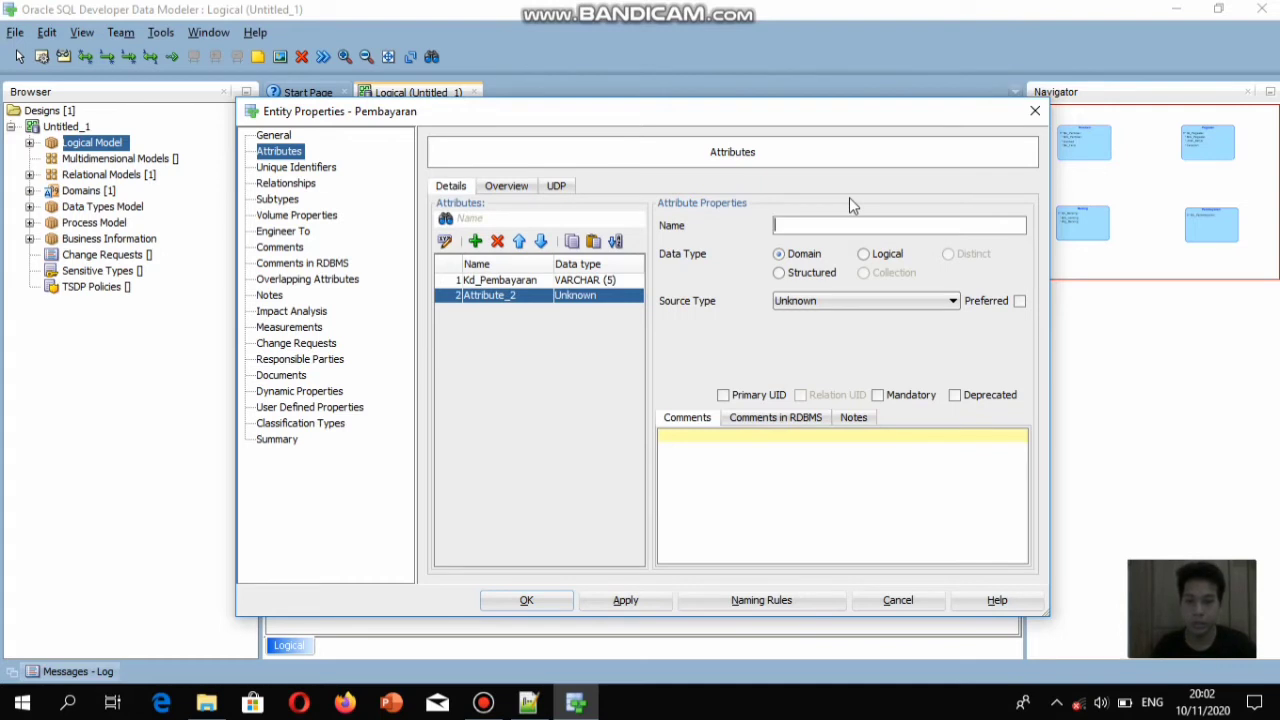
text(No_)
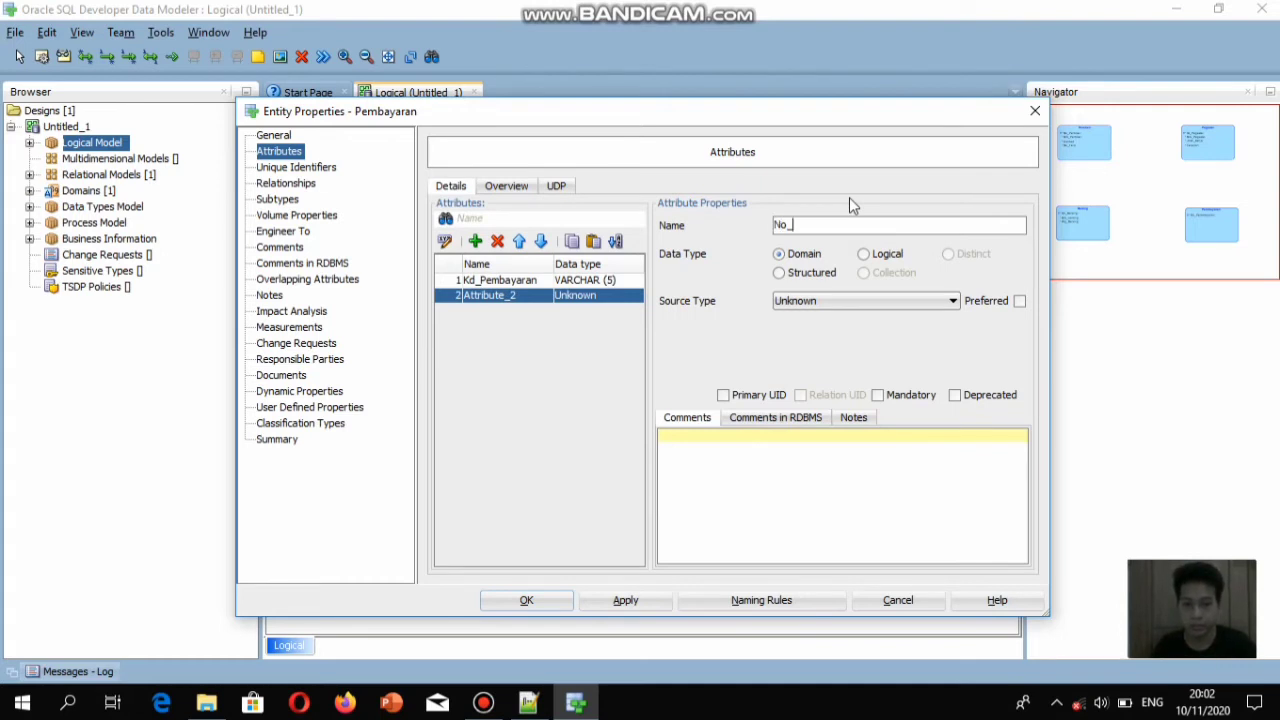
text(Pemba)
text(li)
click(874, 262)
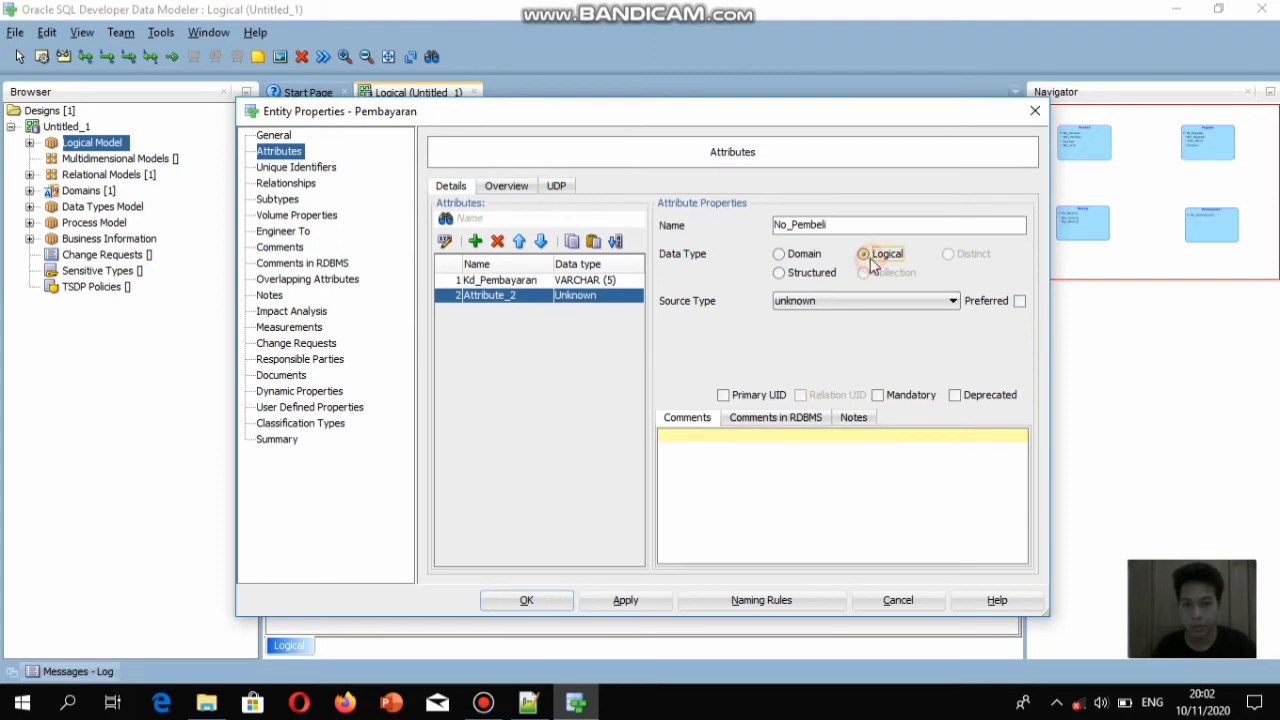
Give No_Pembeli source type VARCHAR with size 5, mark it as primary UID and apply the changes
click(945, 300)
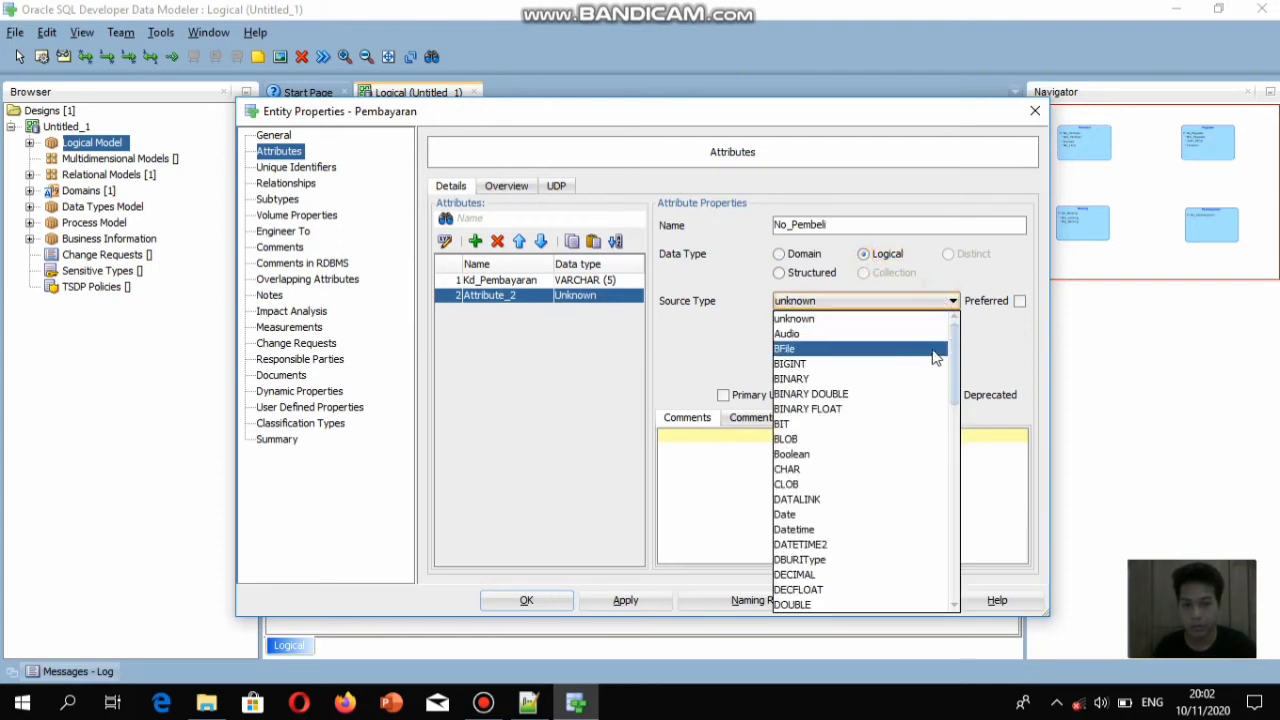
drag(954, 352, 940, 590)
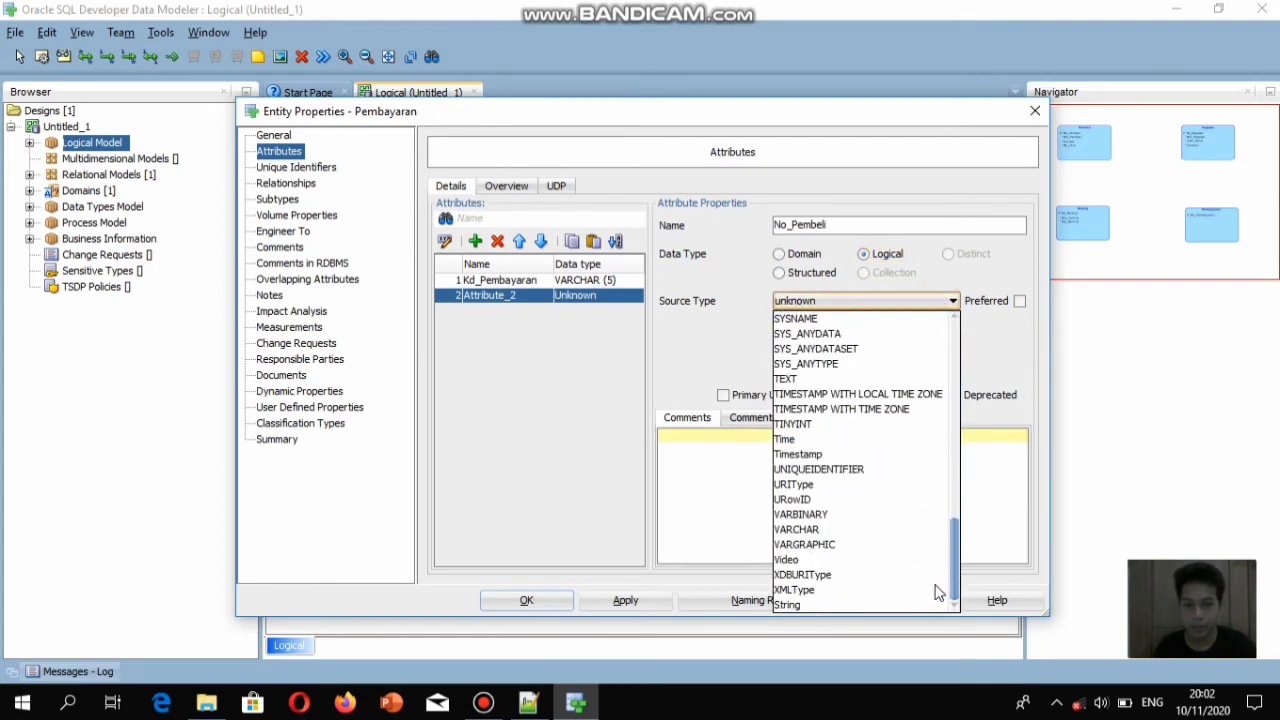
click(855, 530)
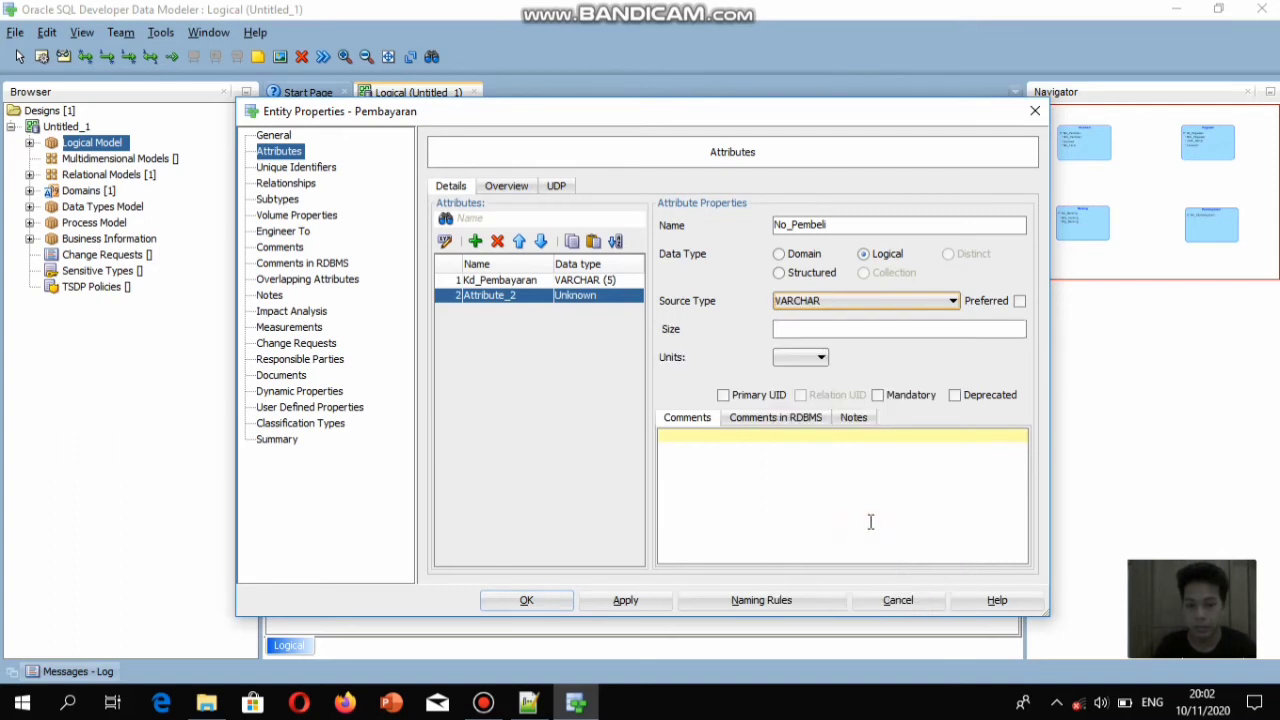
click(795, 327)
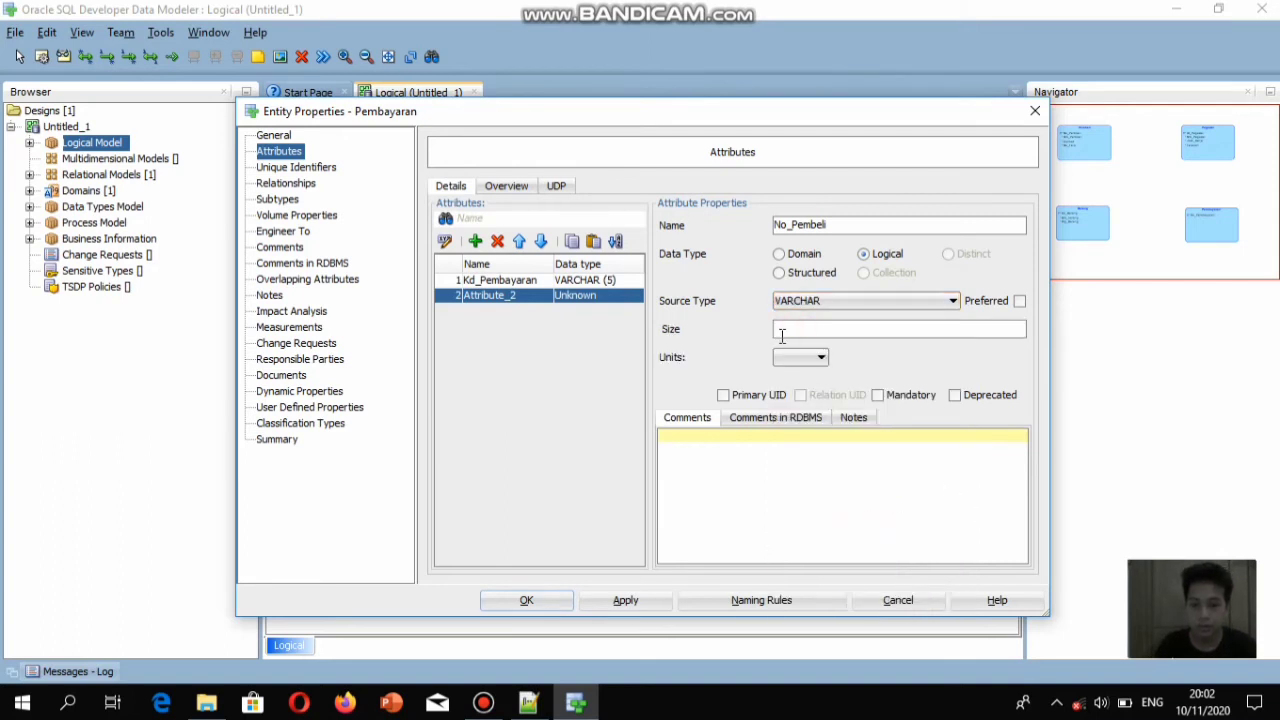
text(5)
click(723, 395)
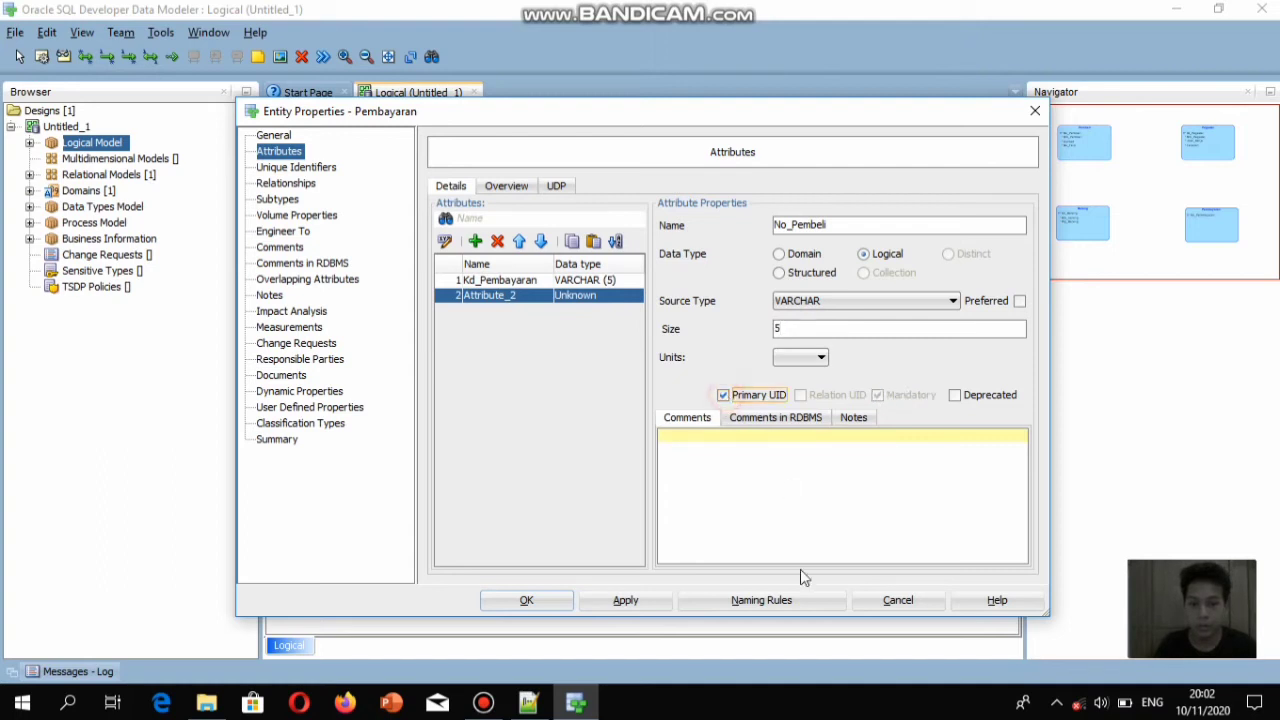
click(623, 598)
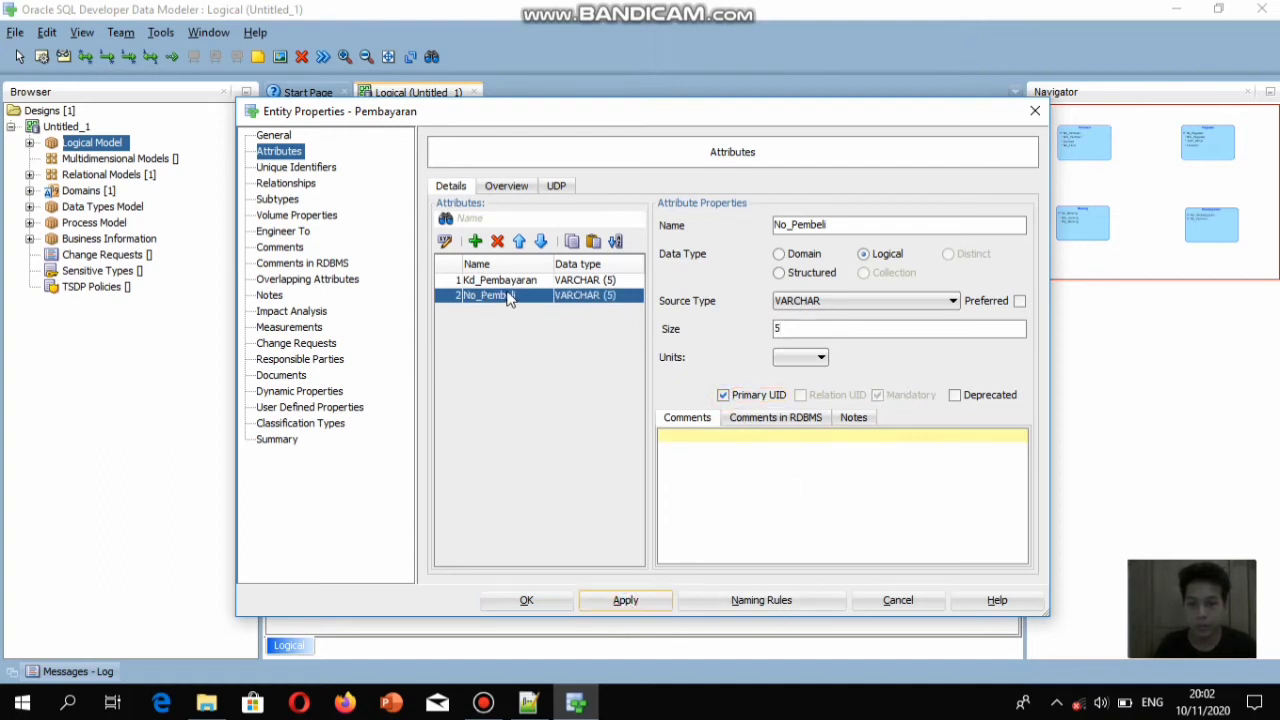
Add a third attribute named Kd_Barang to the Pembayaran entity with Logical data type and source type VARCHAR
click(476, 241)
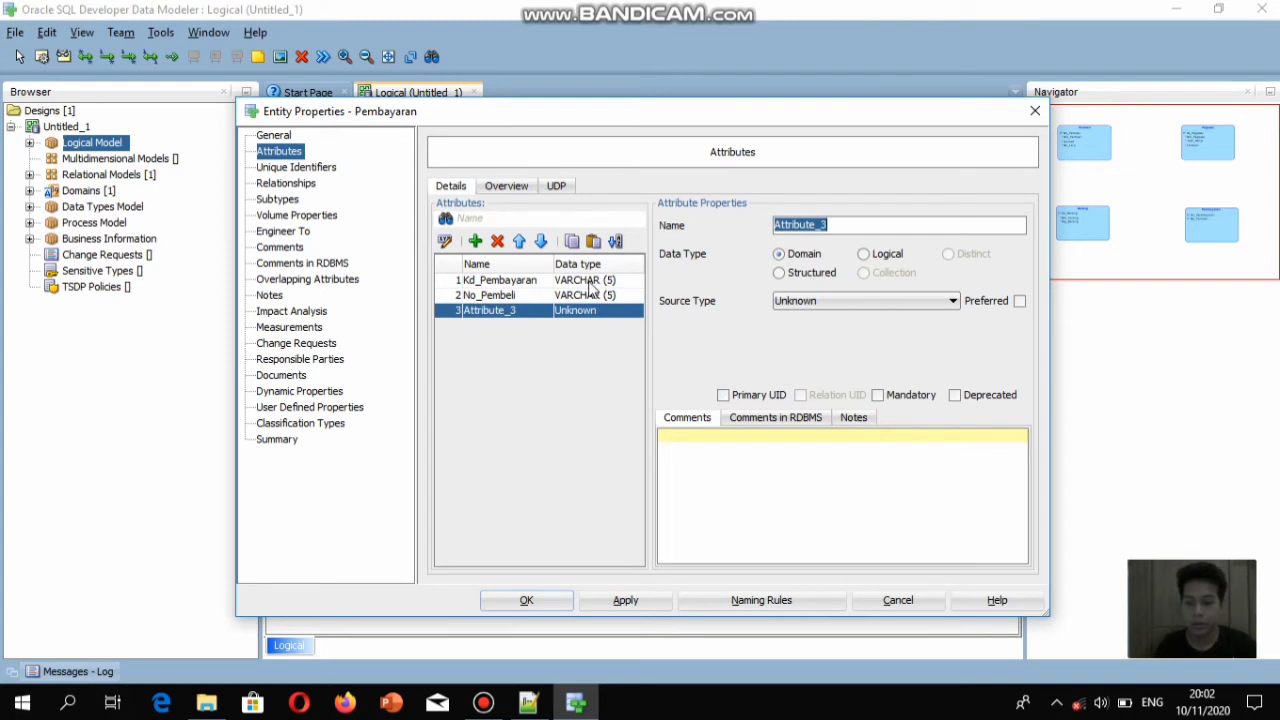
text(Kd_Ba)
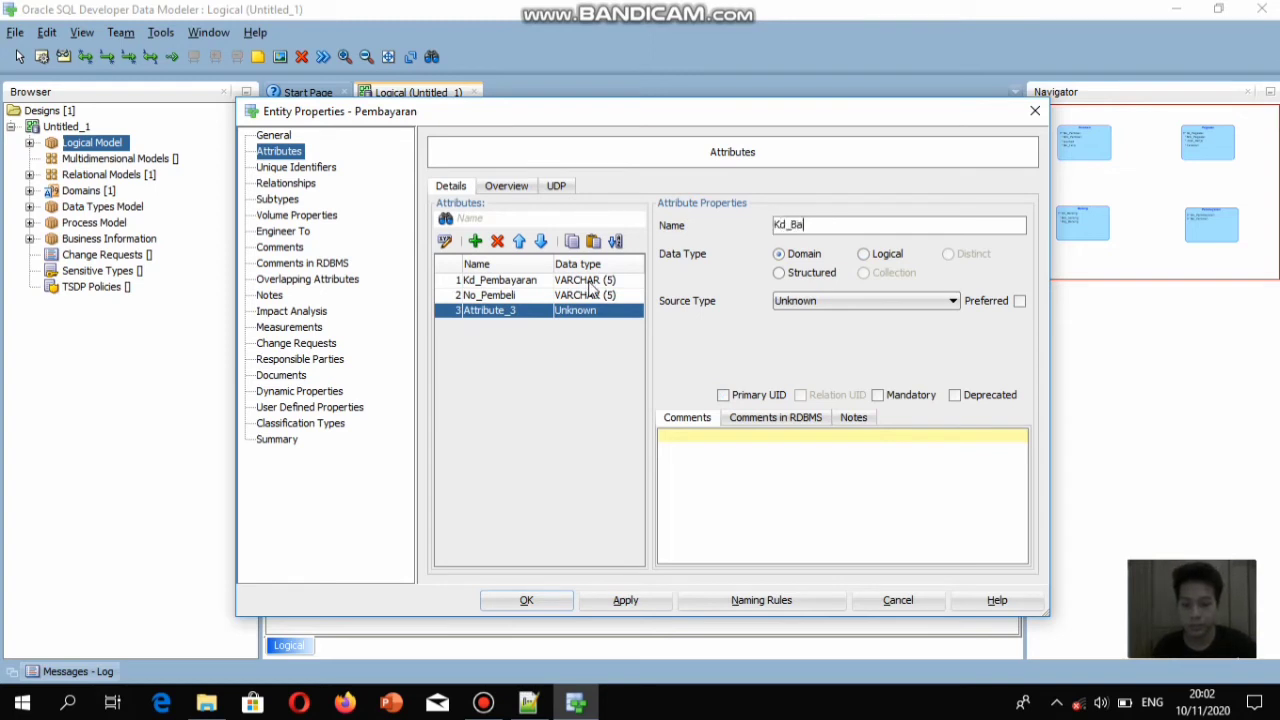
text(rang)
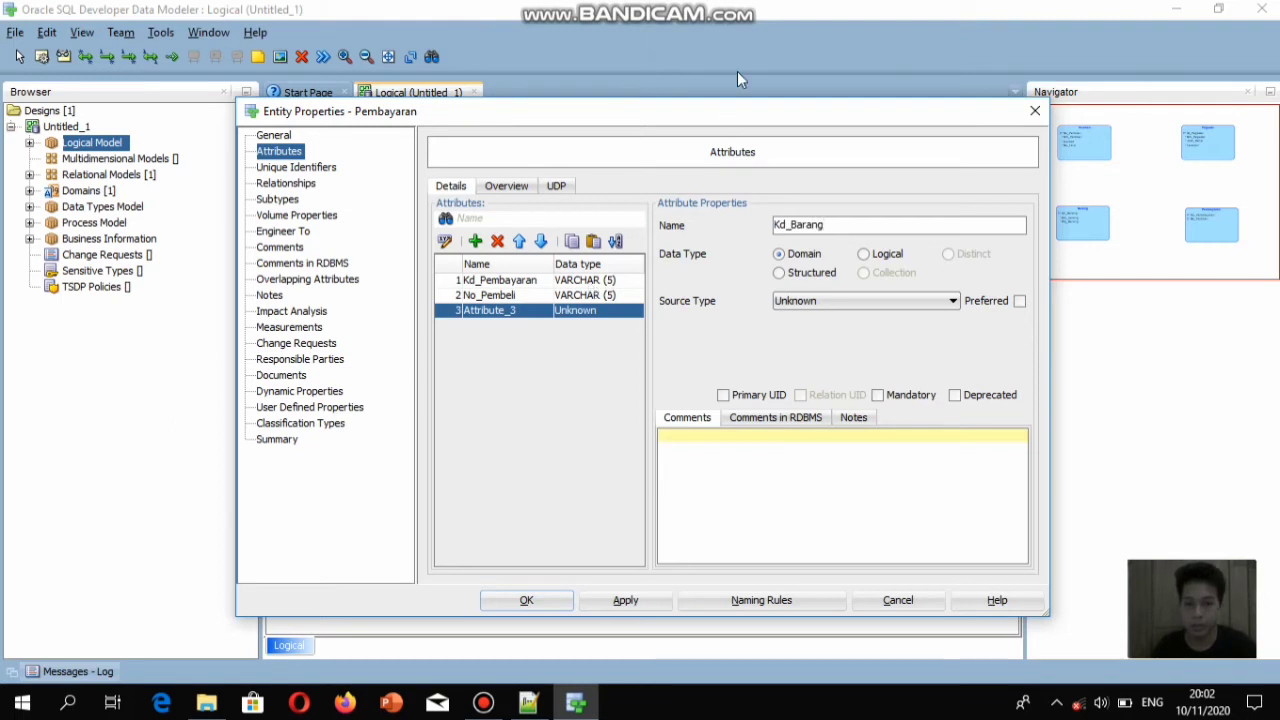
click(953, 300)
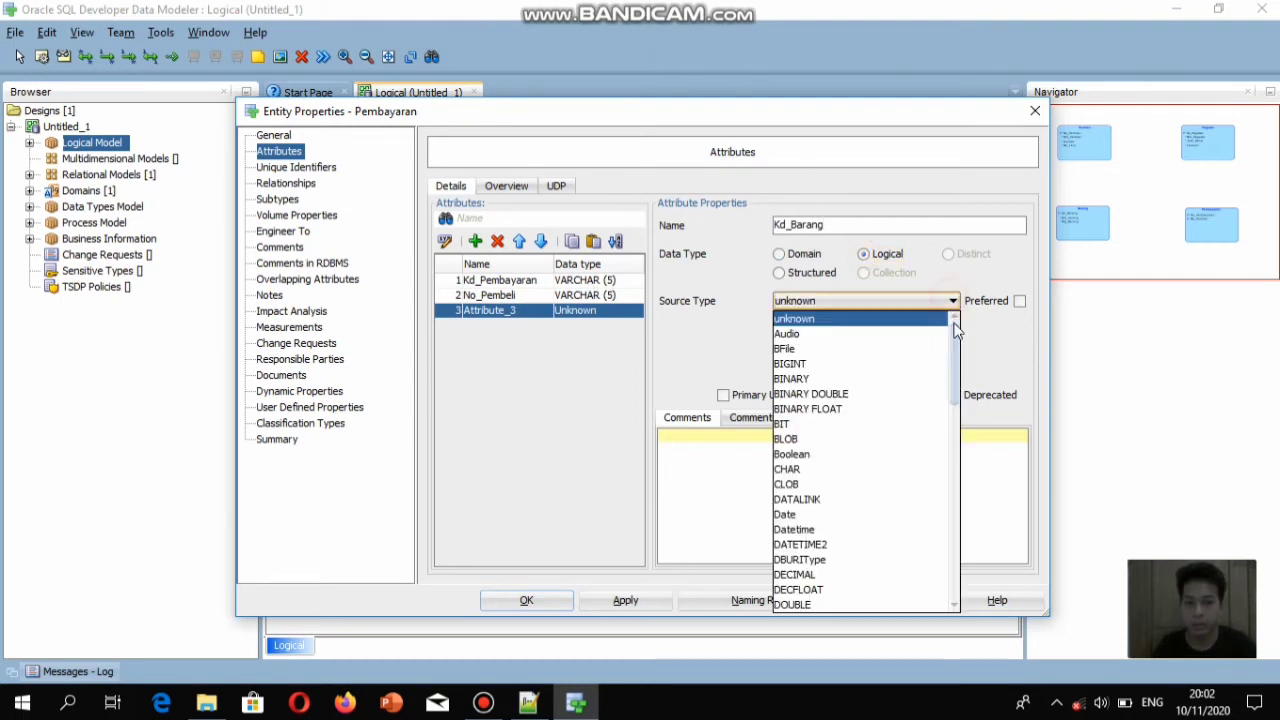
drag(956, 335, 915, 547)
click(860, 529)
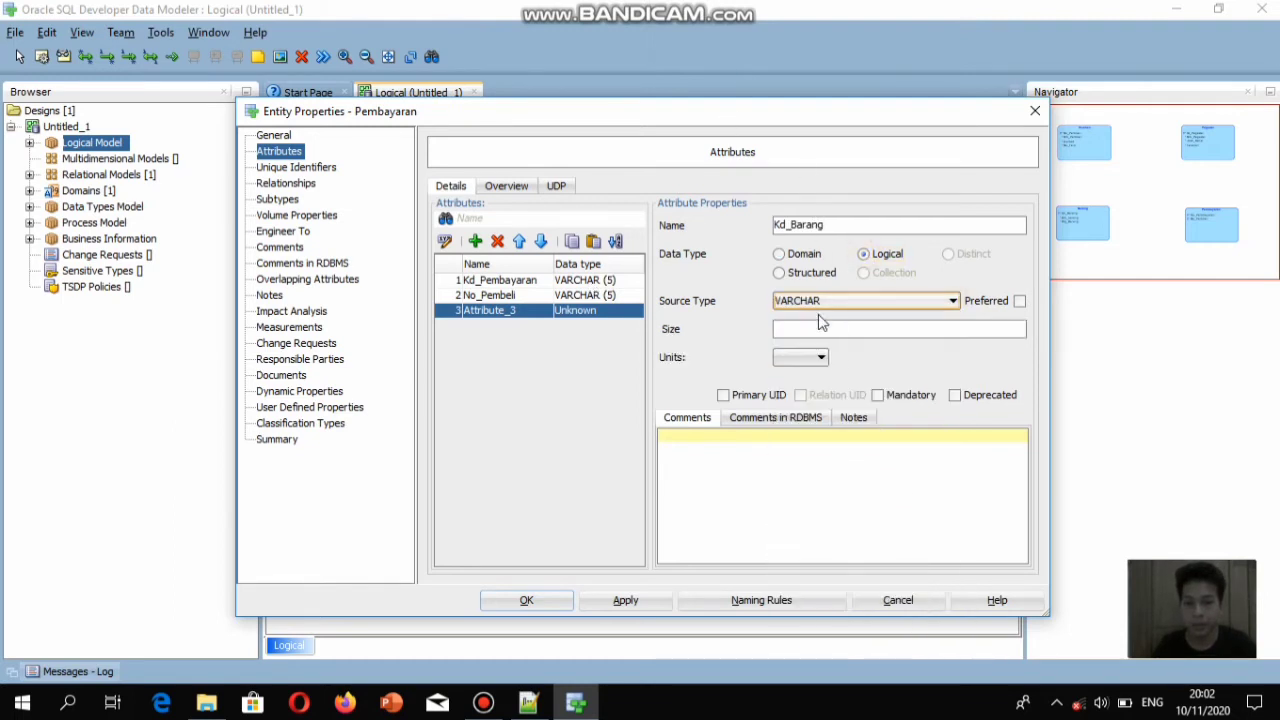
Set the size of Kd_Barang to 5, mark it as primary UID and apply the changes
click(819, 333)
text(5)
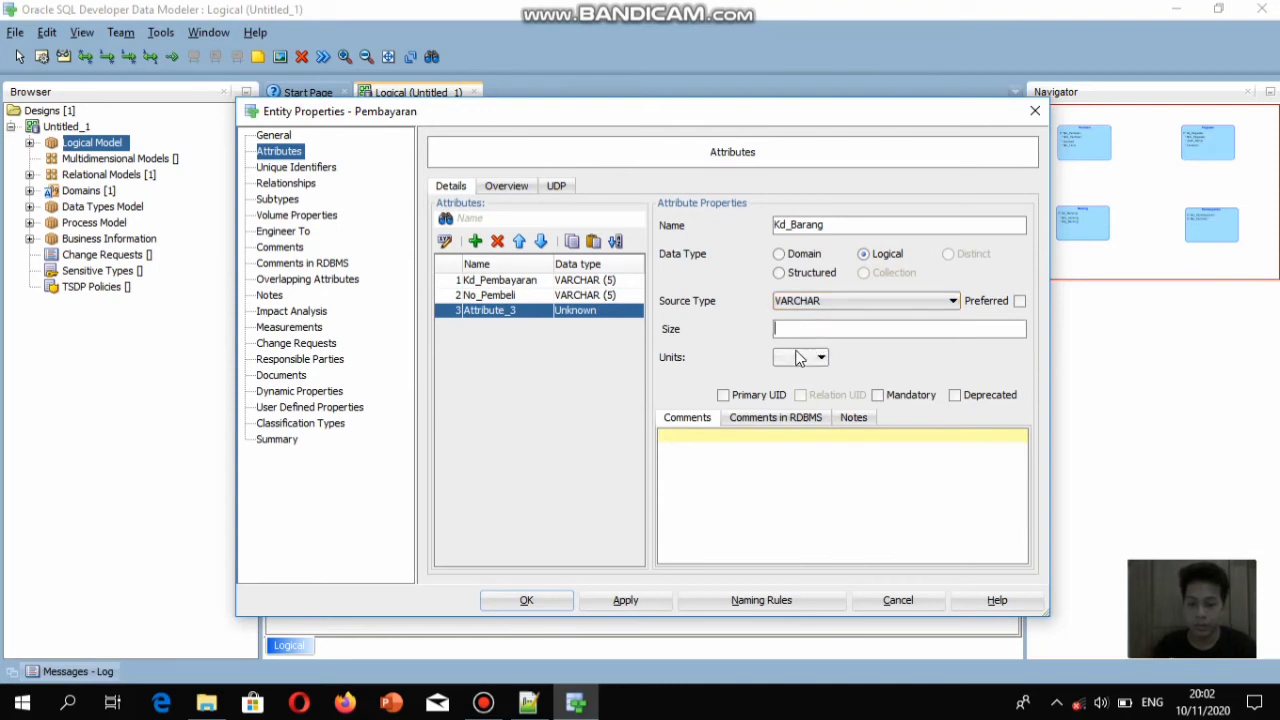
click(726, 395)
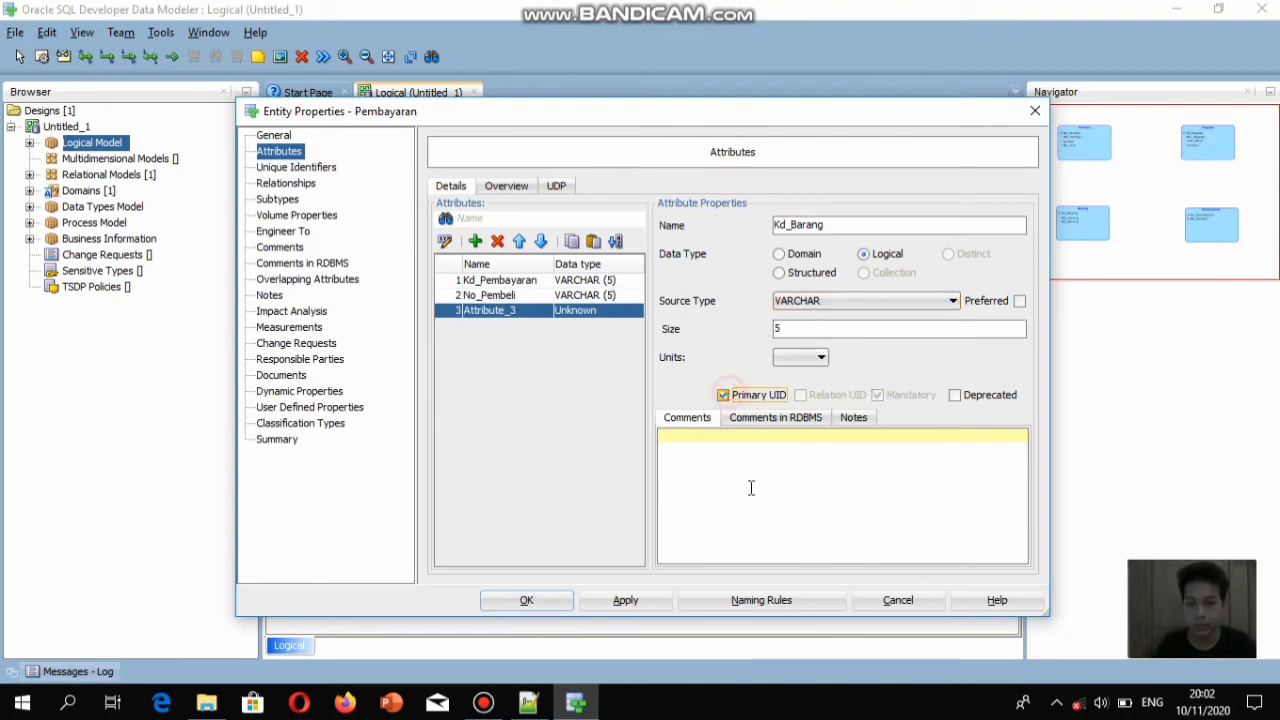
click(630, 604)
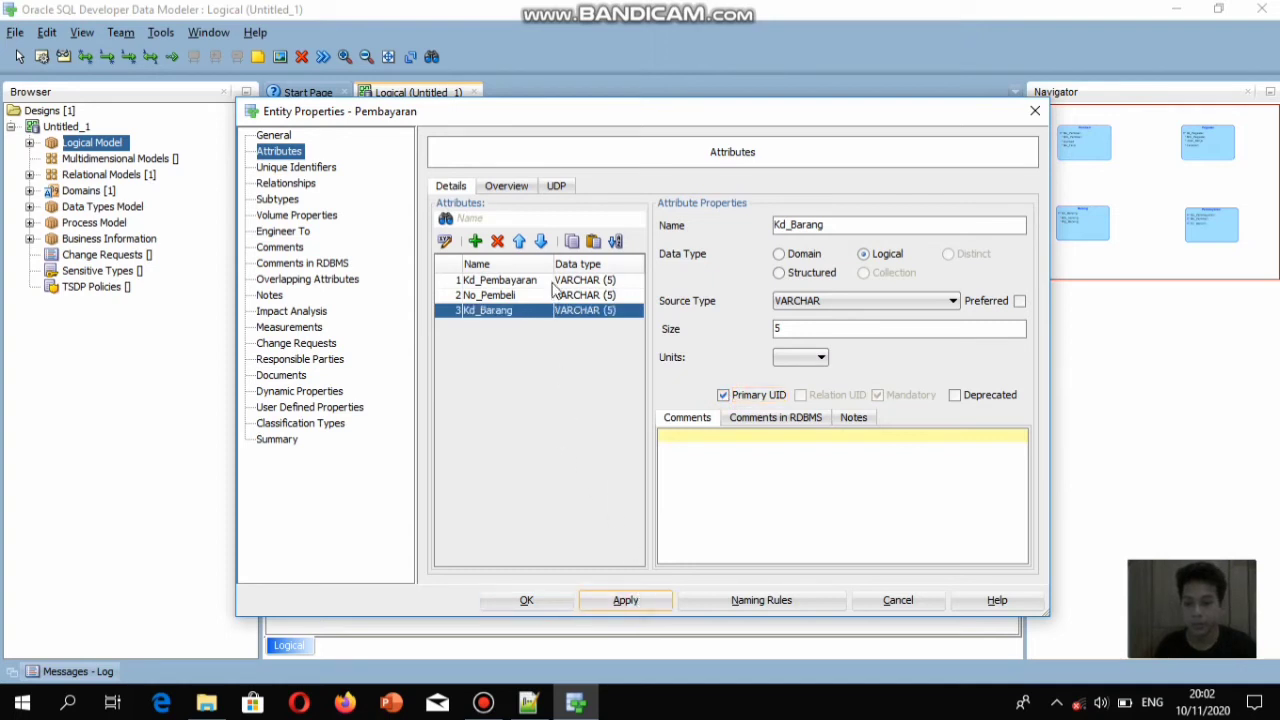
Add a fourth attribute named Biaya to the Pembayaran entity with data type Logical
click(476, 245)
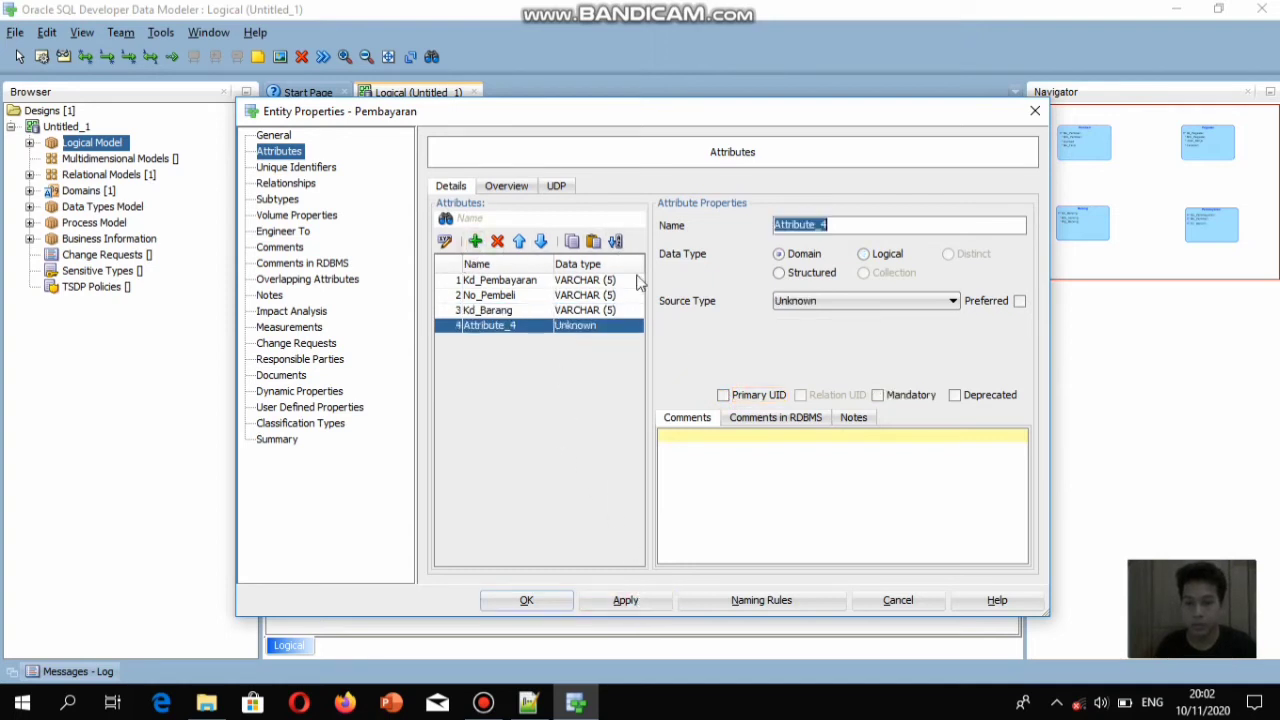
key(BackSpace)
text(B)
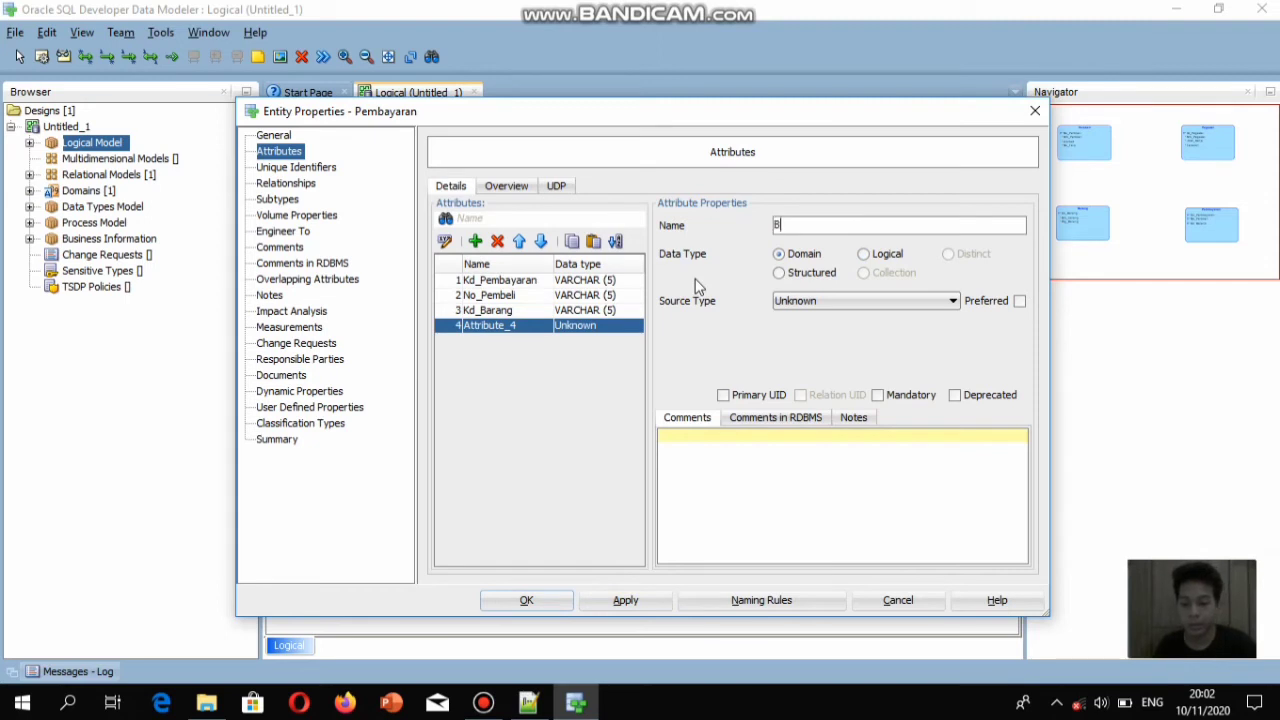
text(i)
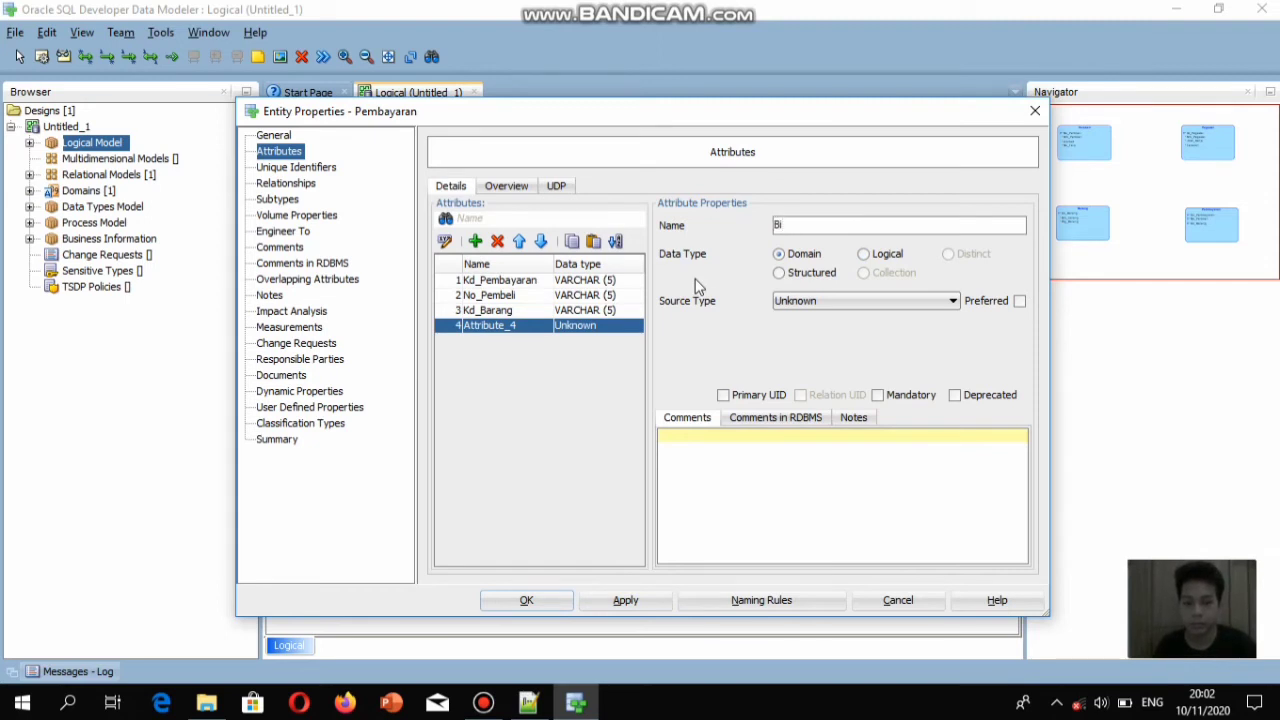
text(aya)
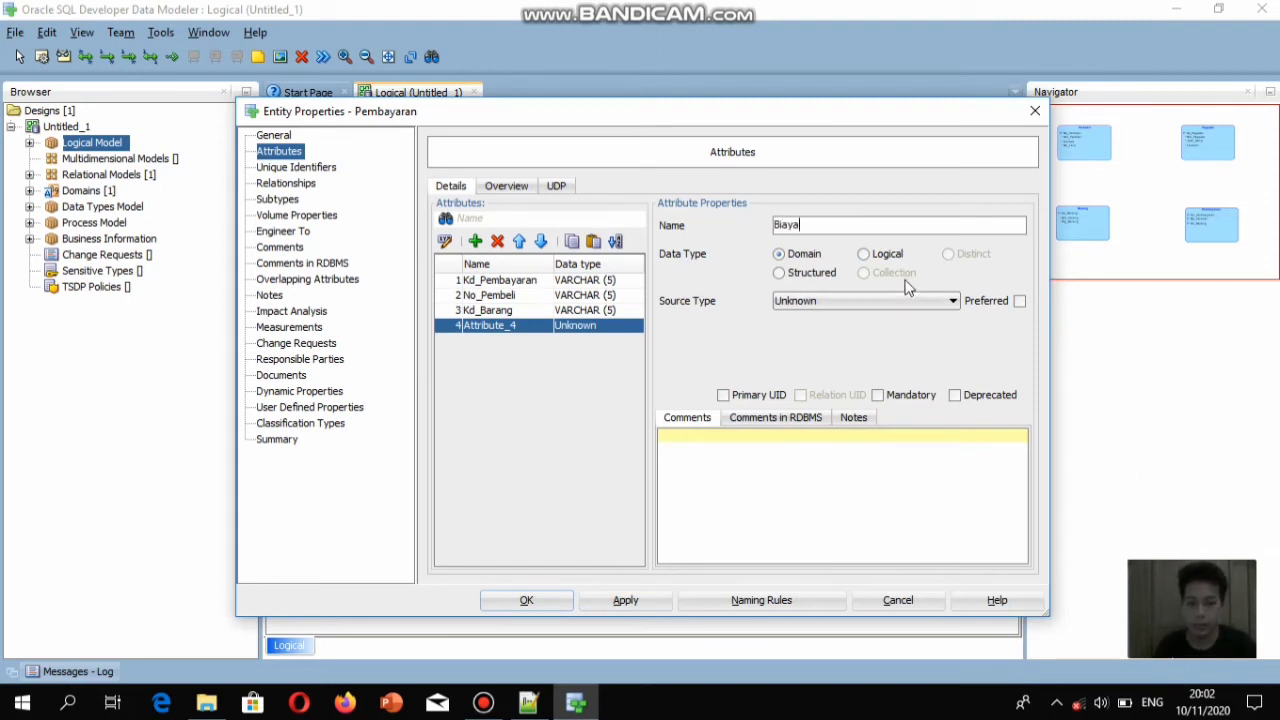
click(864, 254)
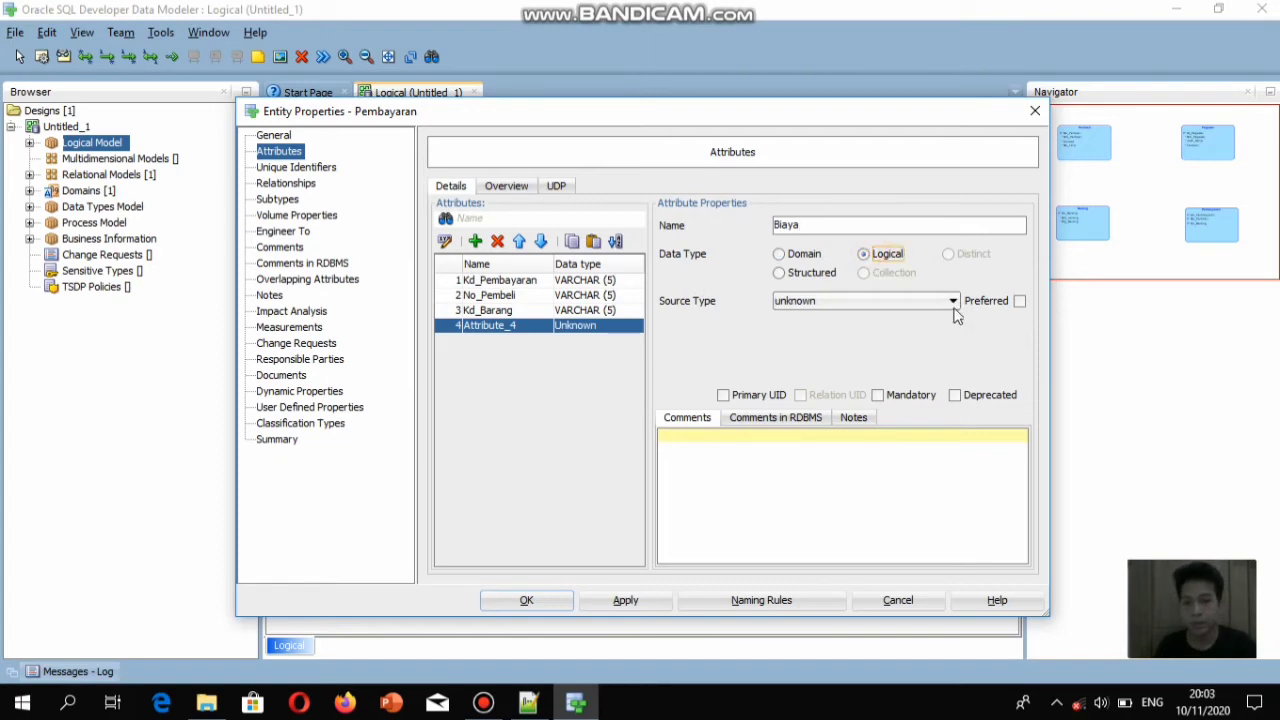
Give Biaya source type VARCHAR with size MAX, make it mandatory, and apply and confirm the entity properties
click(953, 301)
drag(966, 357, 953, 568)
click(850, 530)
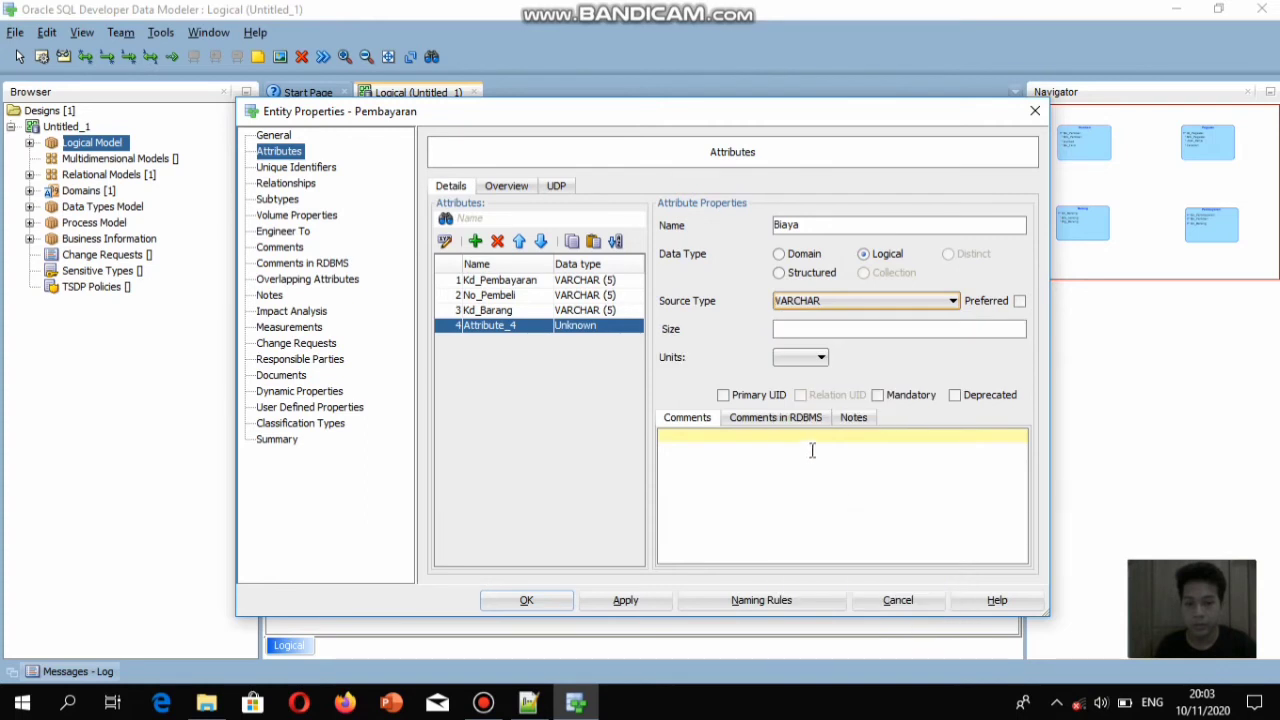
click(813, 332)
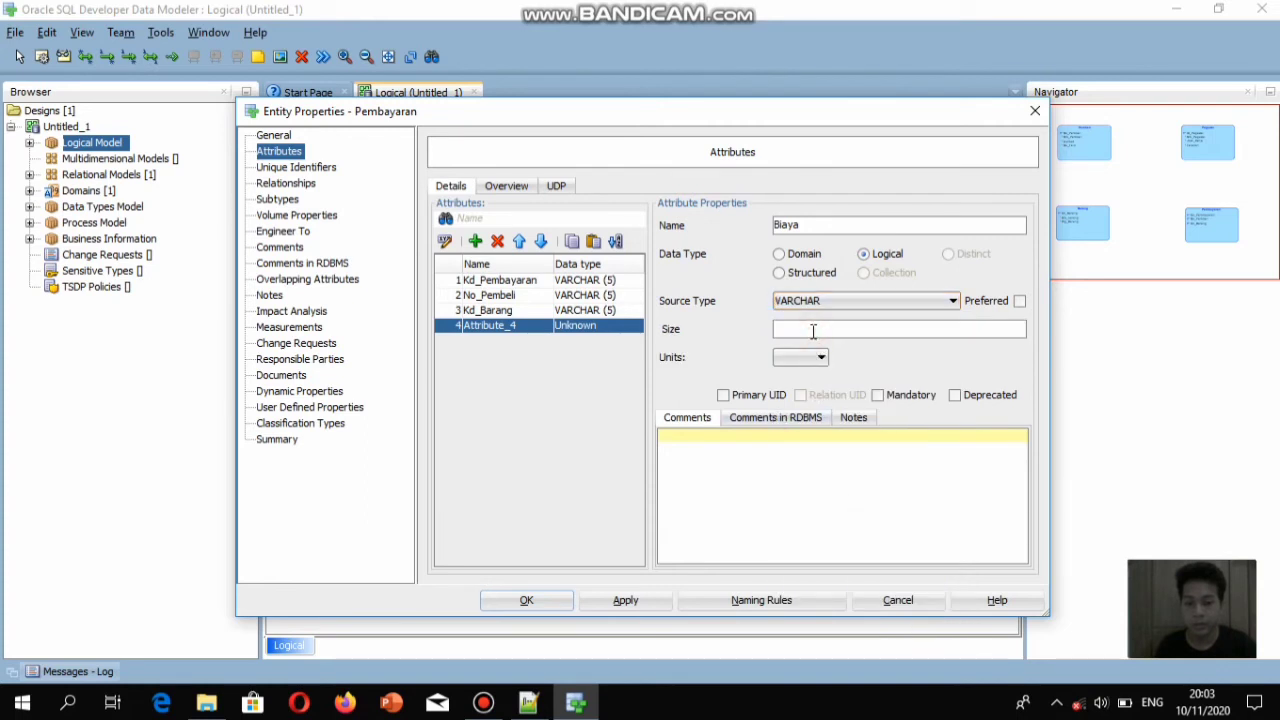
text(MAX)
click(877, 395)
click(623, 602)
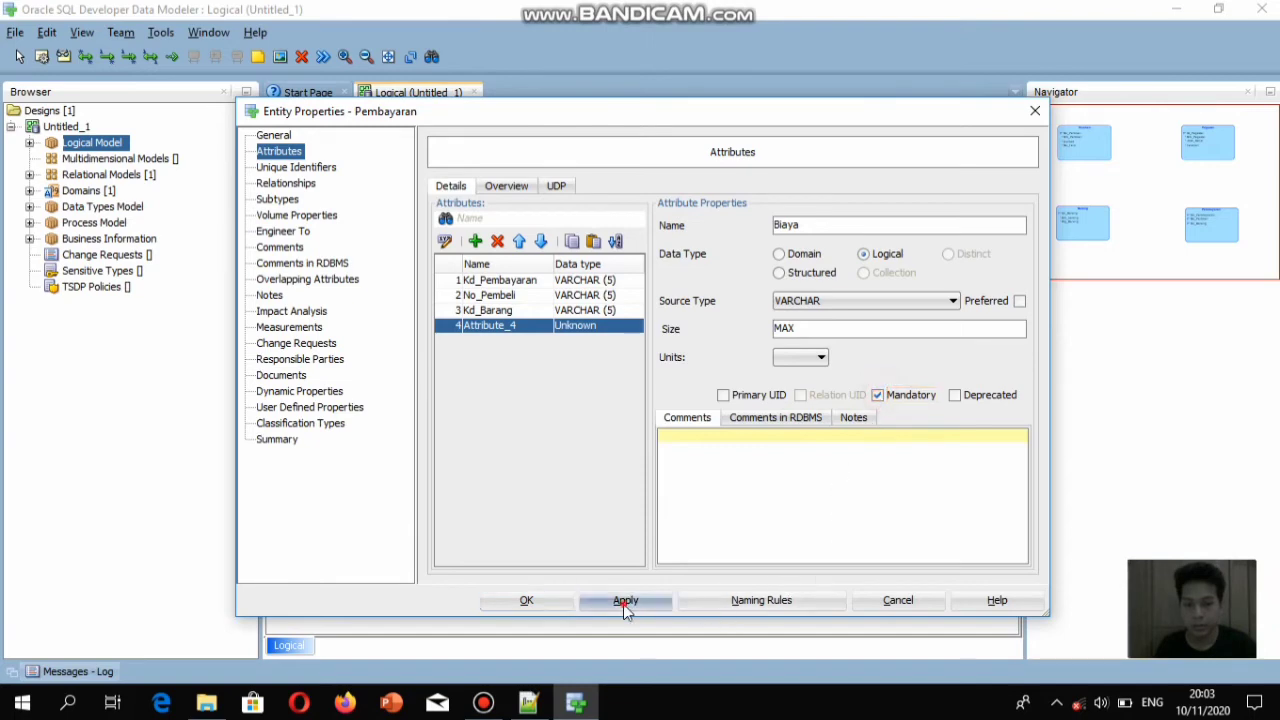
click(527, 600)
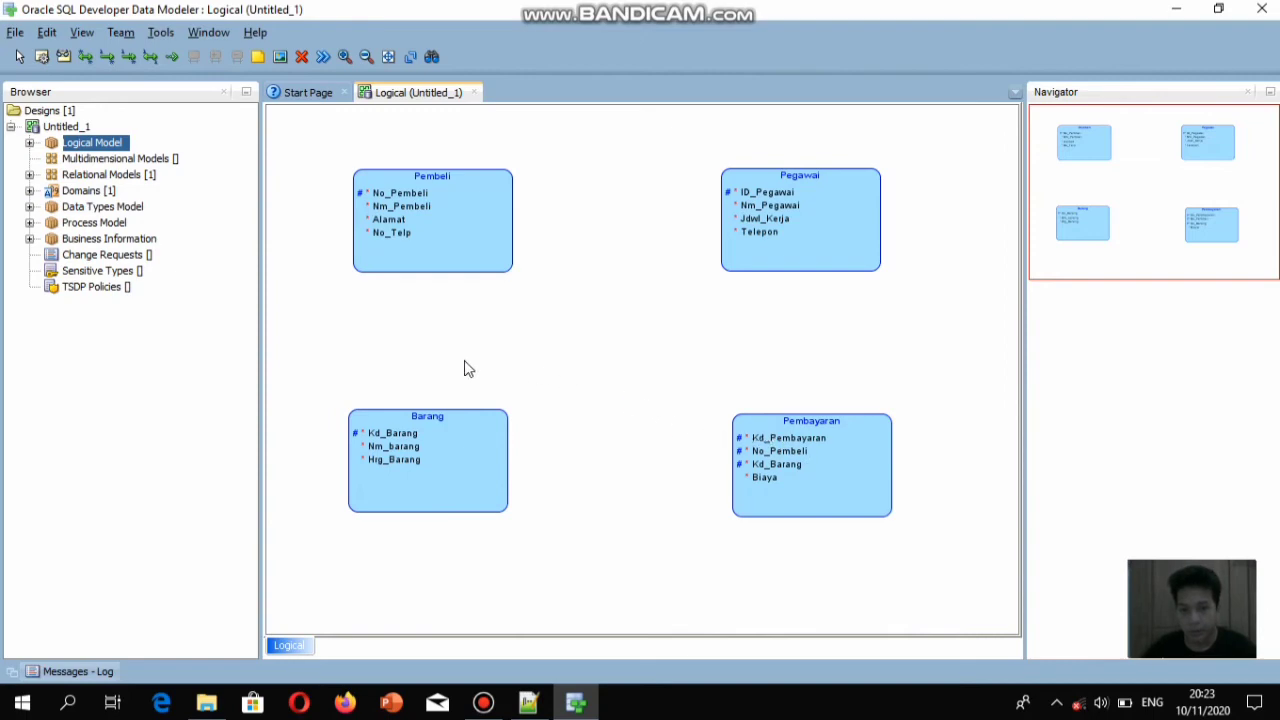
Review the attribute list in the Pembayaran entity's properties and close them
click(767, 422)
double_click(767, 422)
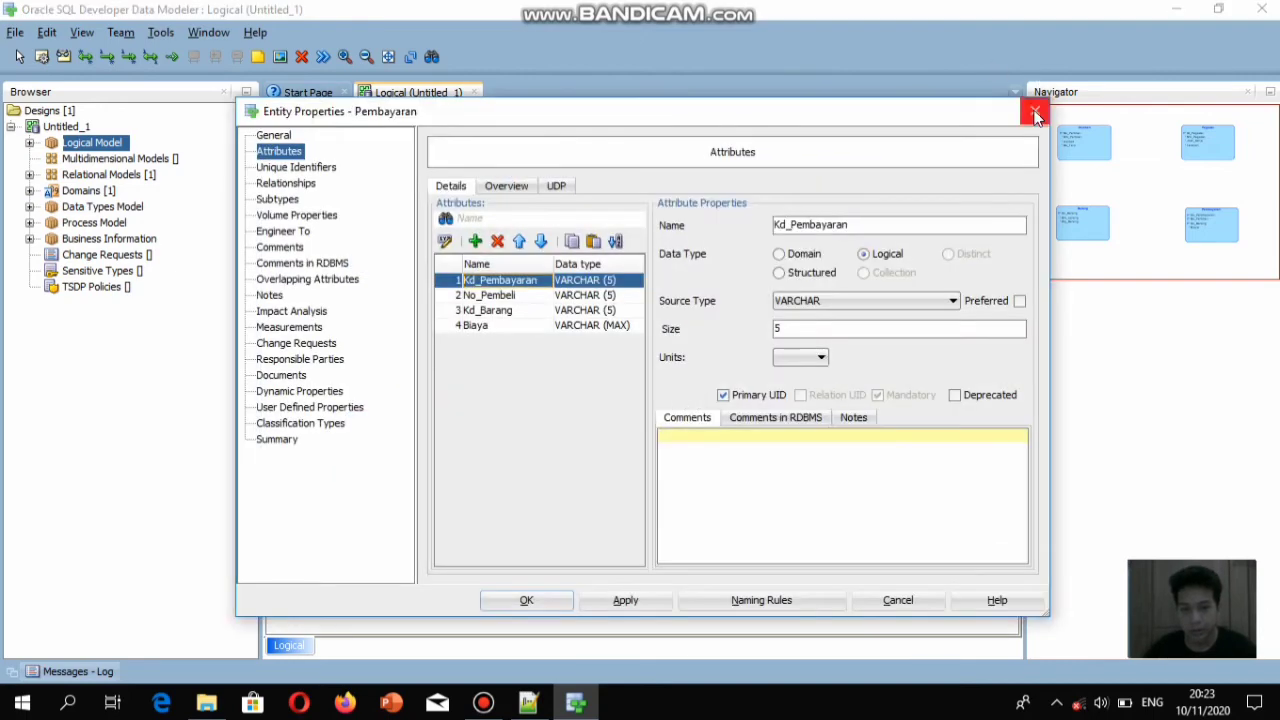
click(1035, 113)
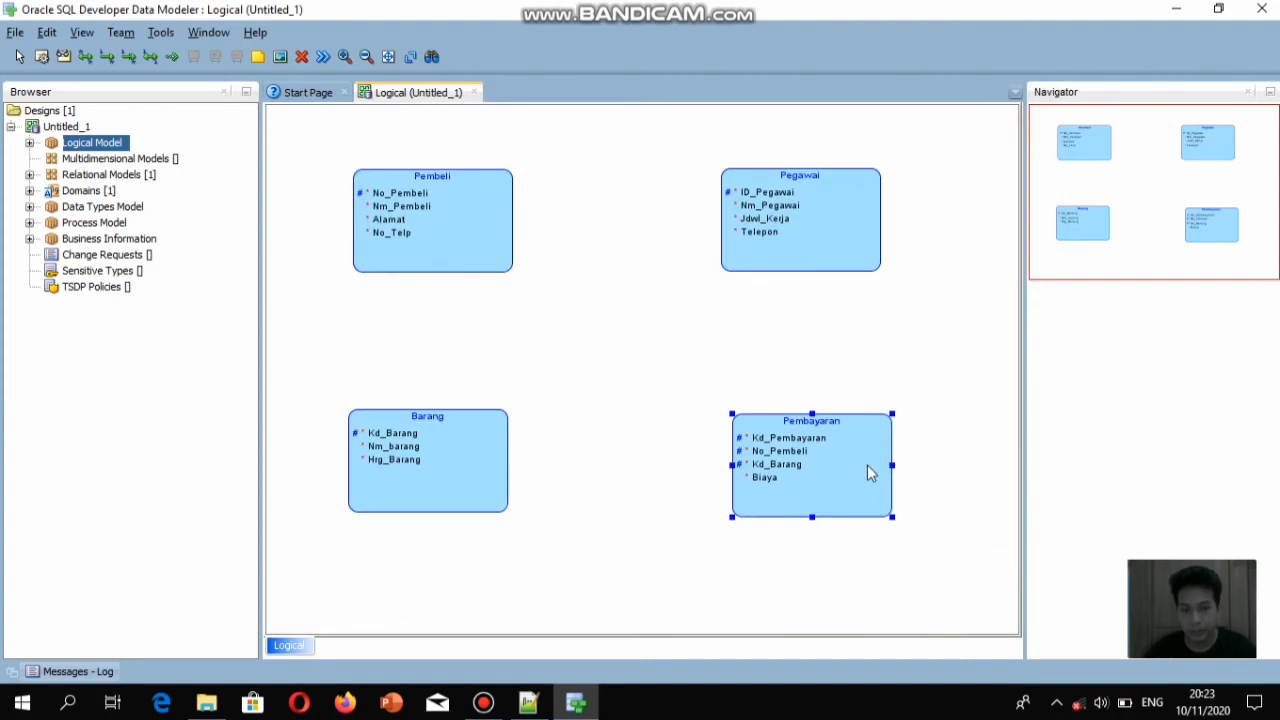
Swap the two lower entities in the diagram, placing Pembayaran below Pembeli and Barang below Pegawai
drag(866, 468, 511, 360)
drag(479, 438, 854, 441)
drag(526, 378, 492, 488)
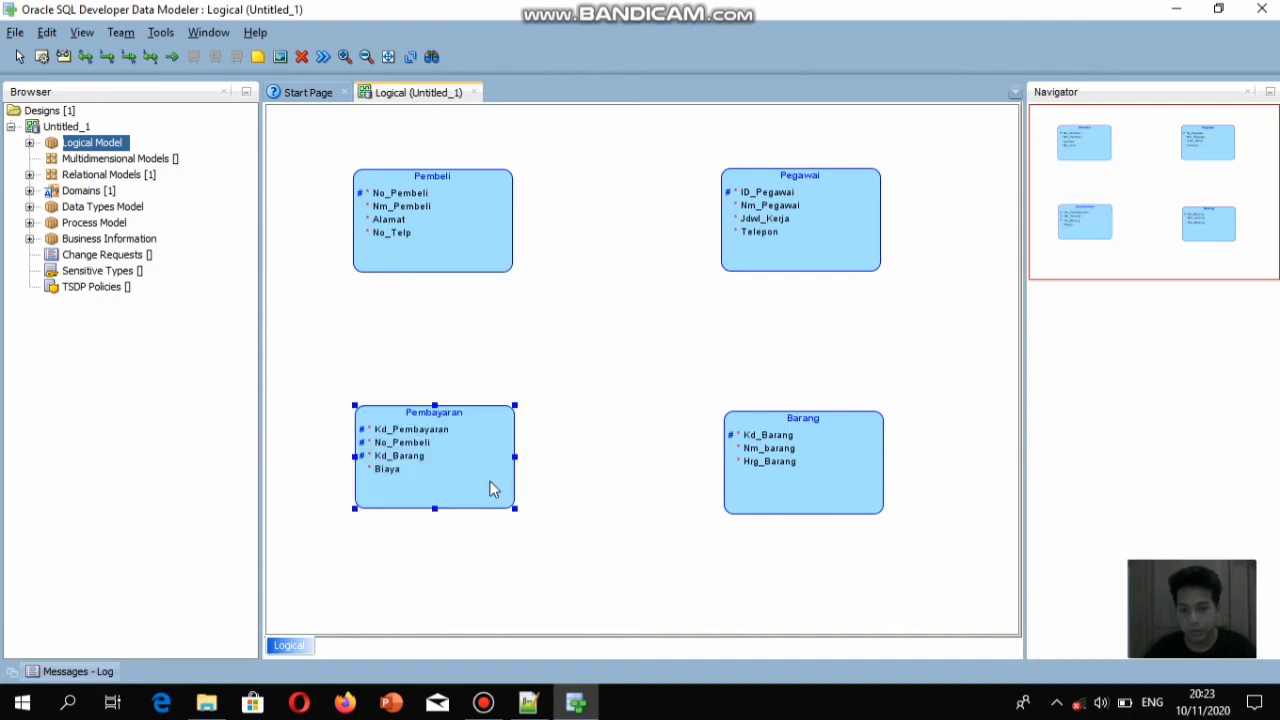
click(751, 364)
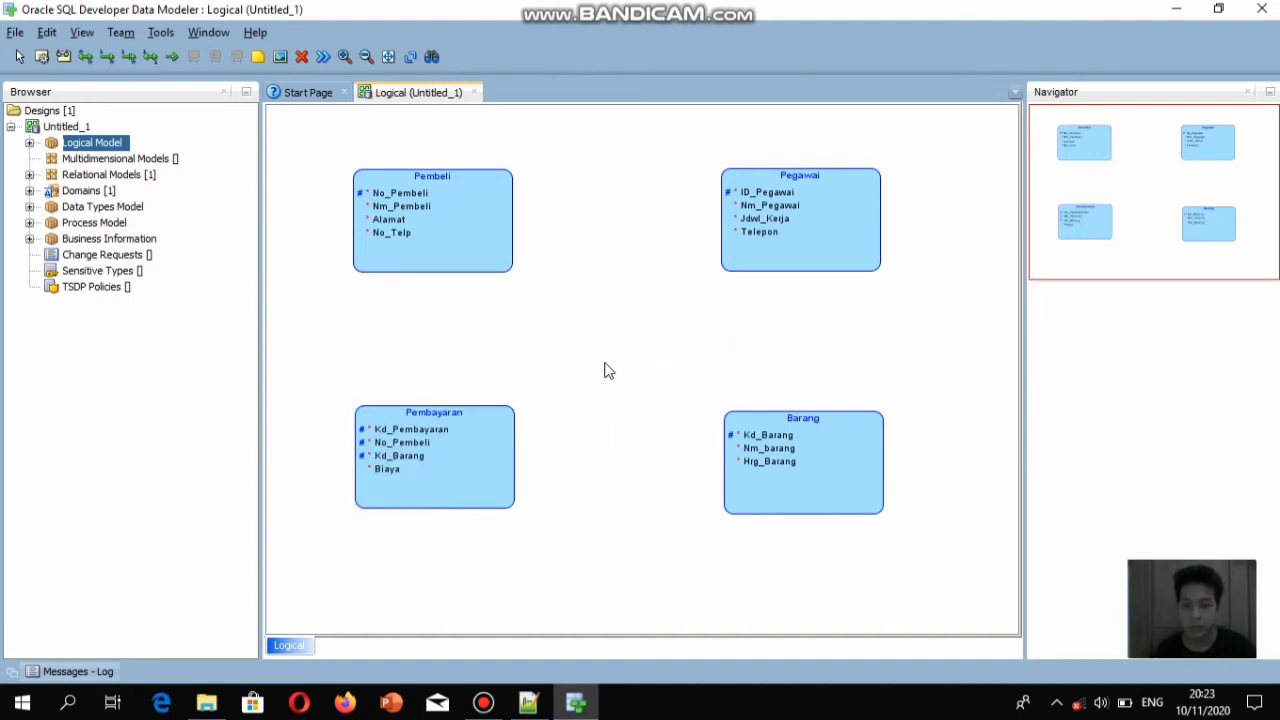
Create a 1:N relation from Pegawai to Pembeli, checking the shop rules in Toko Kacamata.txt in Notepad++
click(530, 703)
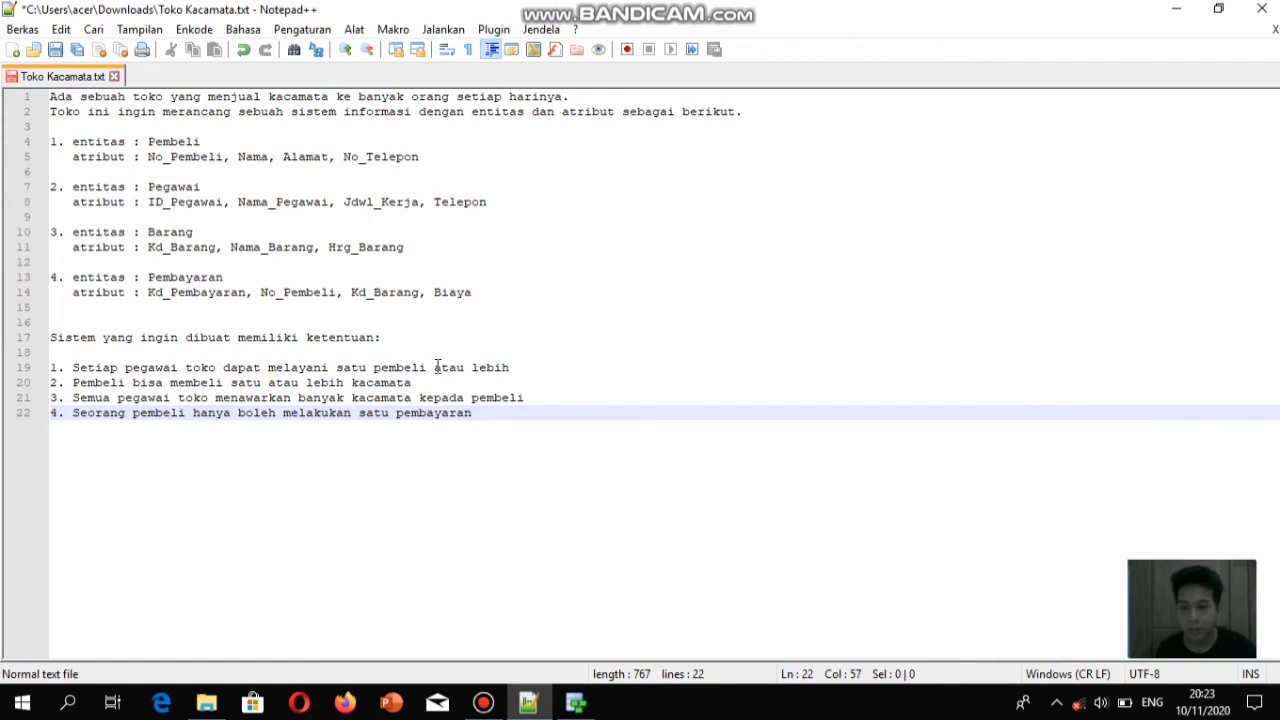
click(576, 703)
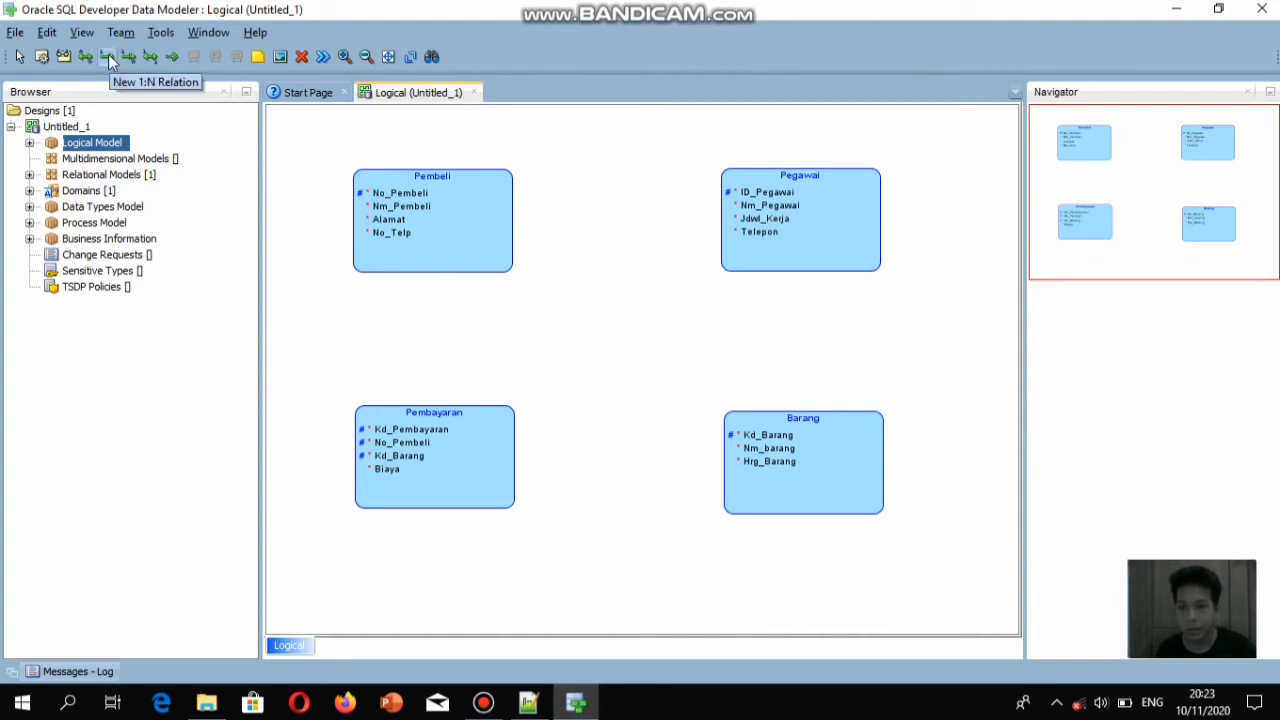
click(757, 224)
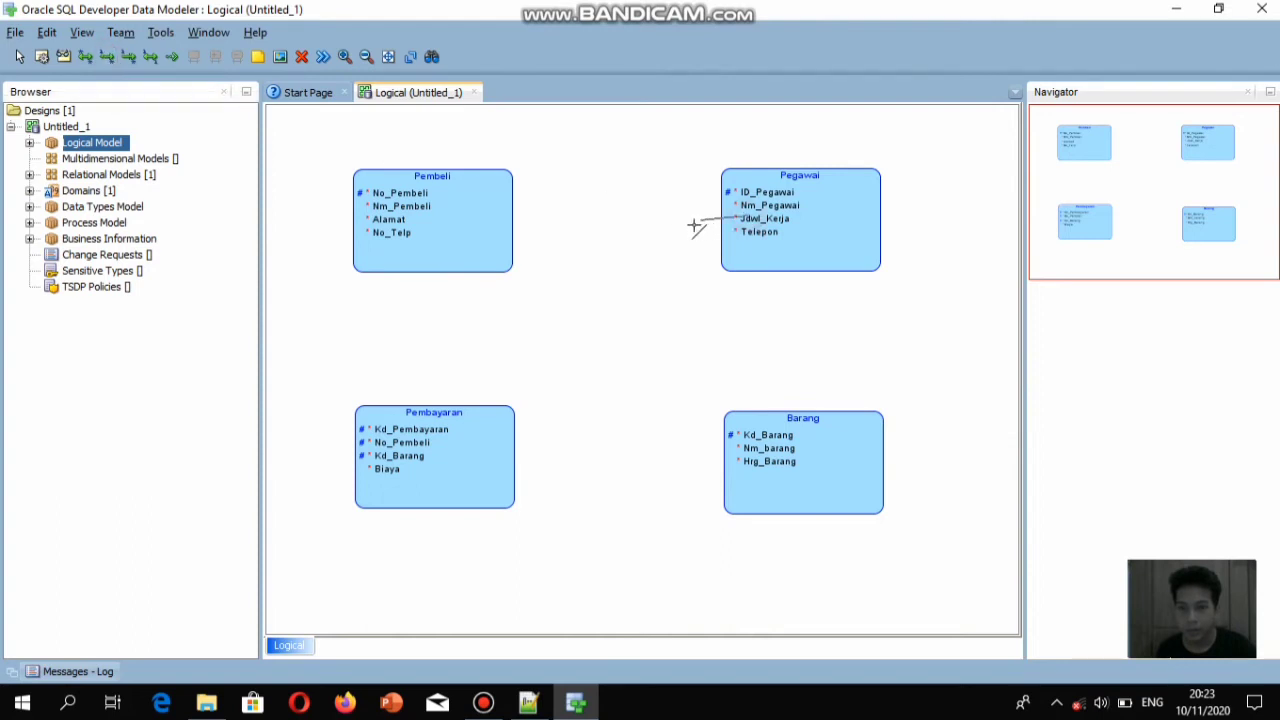
click(470, 228)
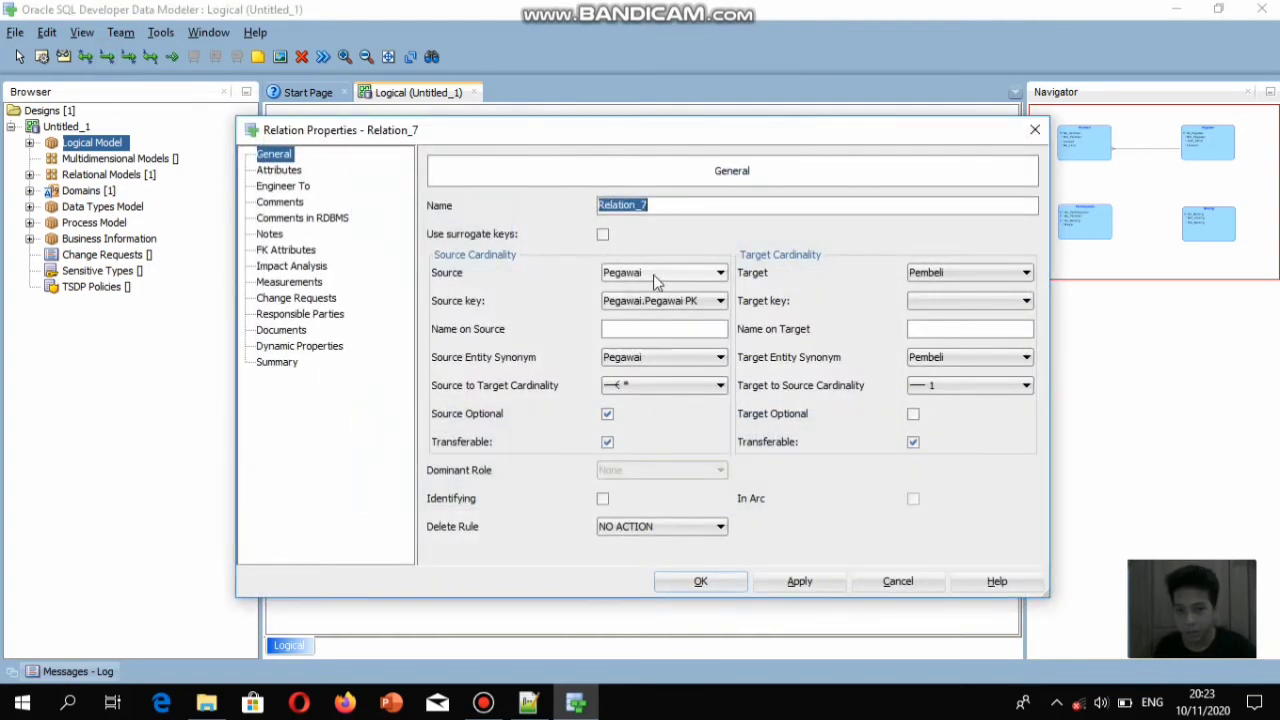
Name the relation melayani on the source and dilayani on the target, turn off Source Optional and confirm
click(661, 327)
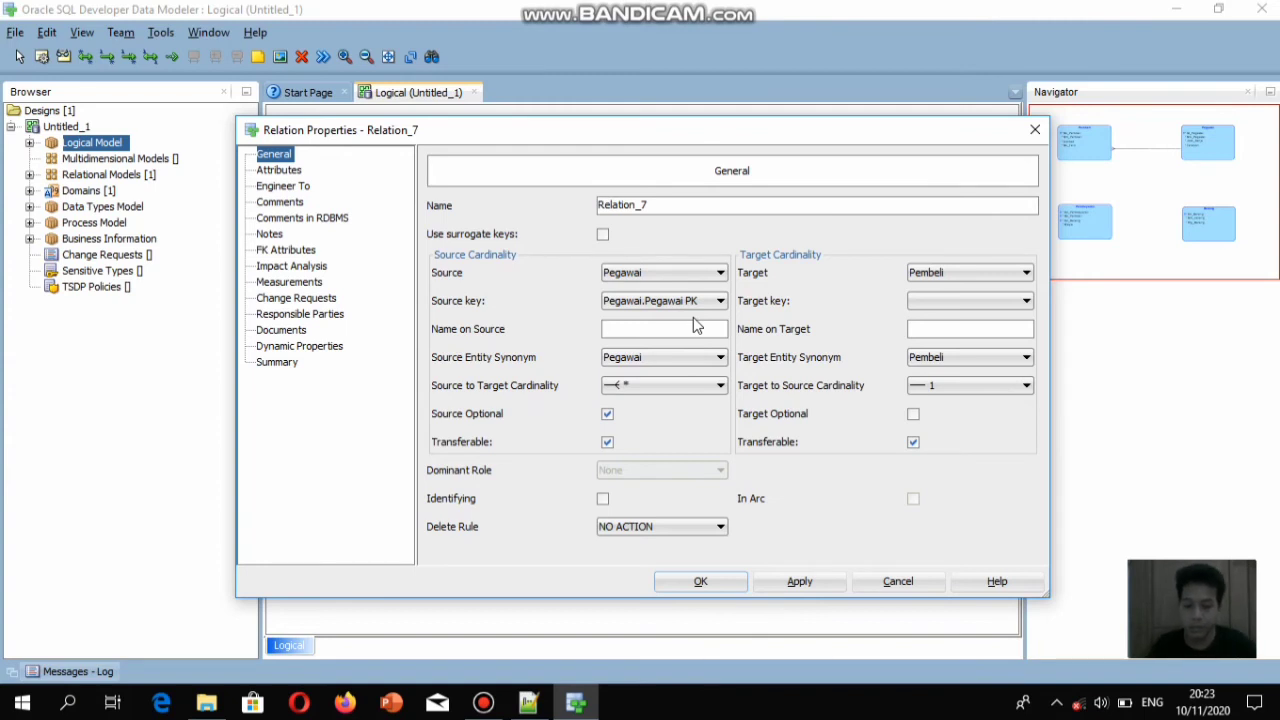
text(melayani)
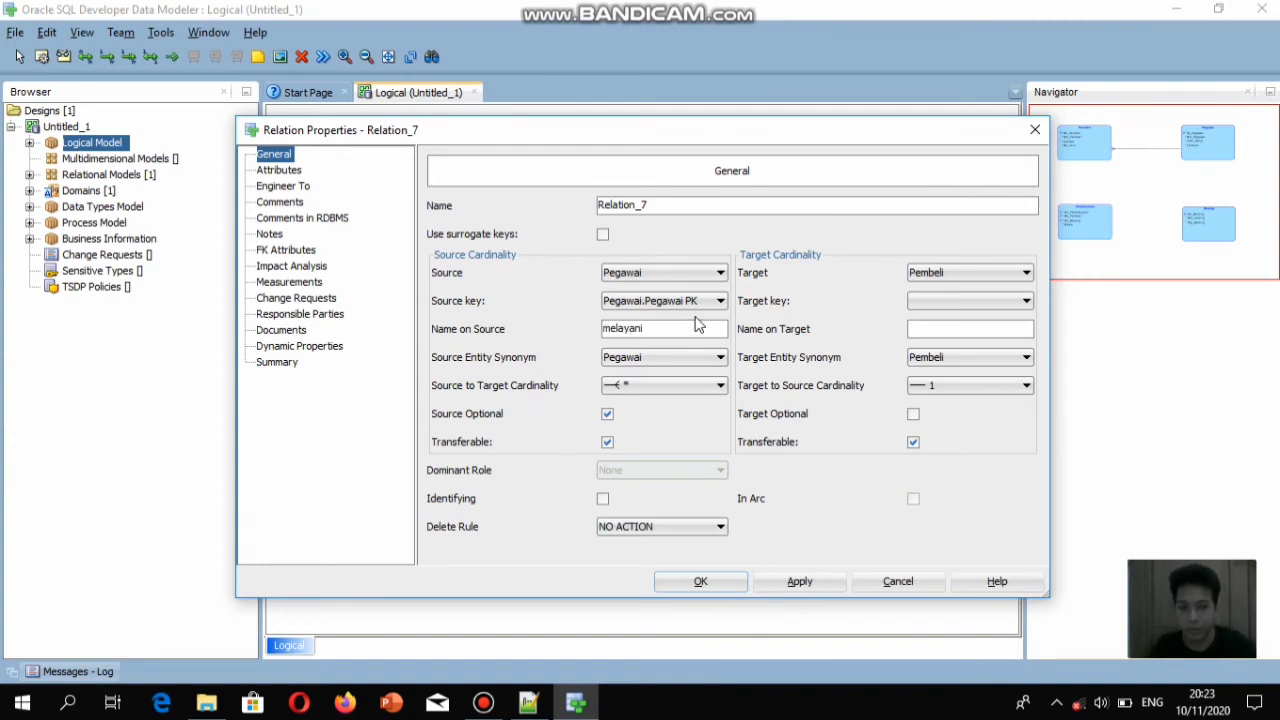
click(944, 331)
text(dil)
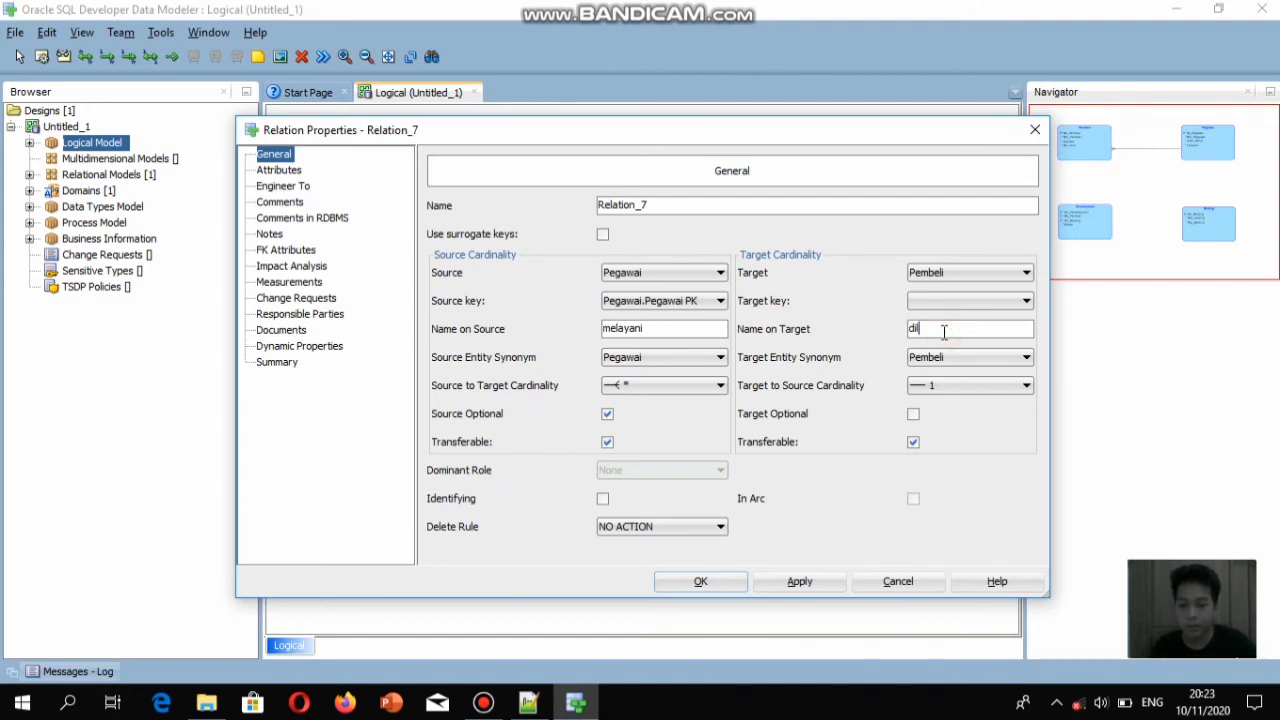
text(ayani)
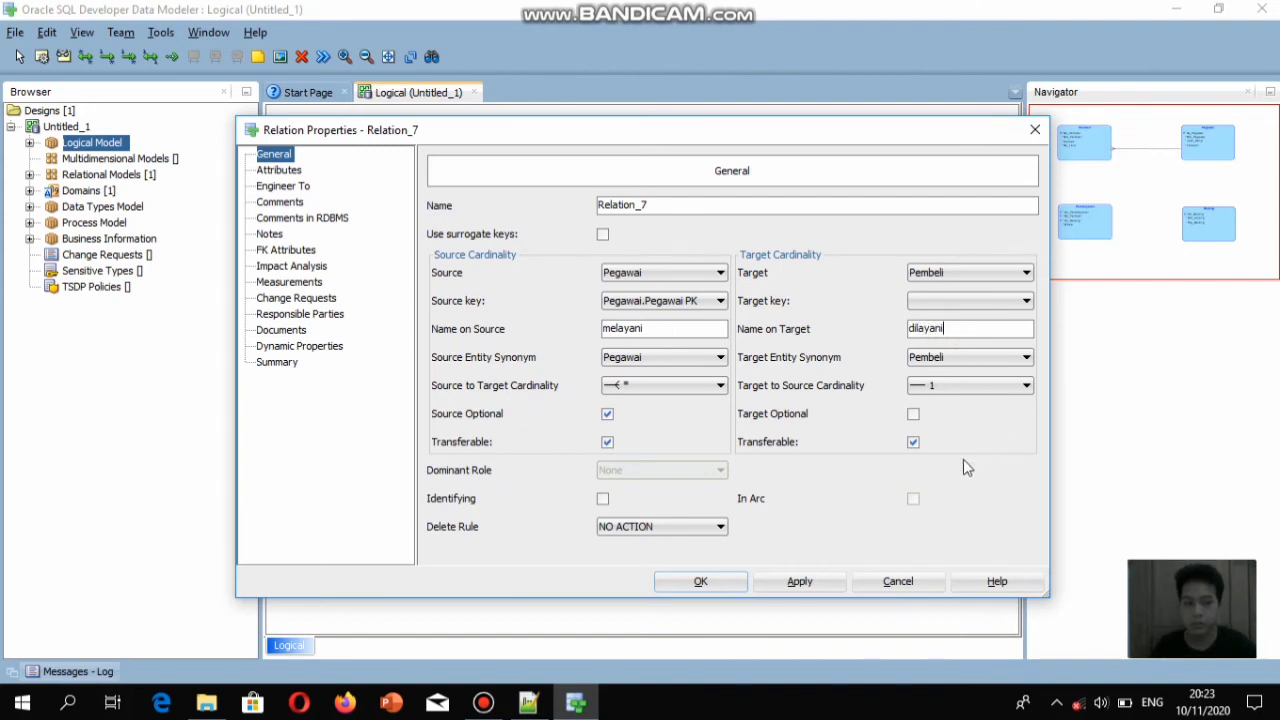
click(607, 414)
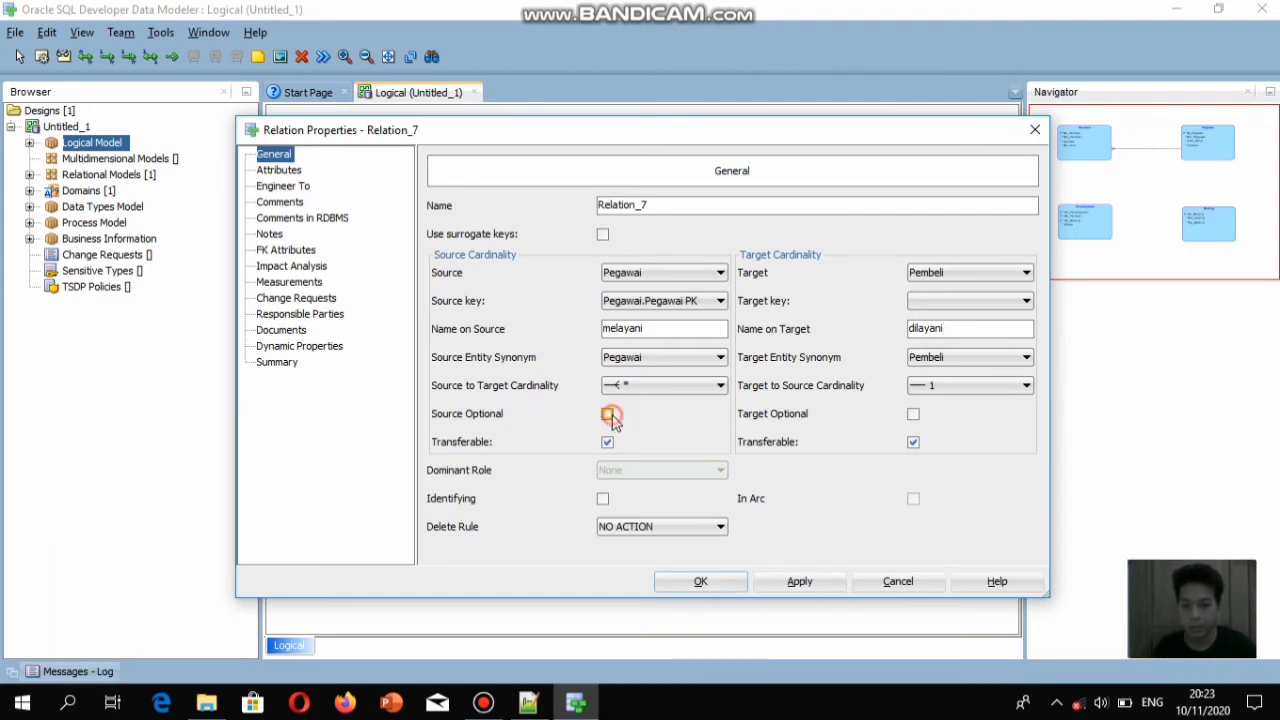
click(700, 581)
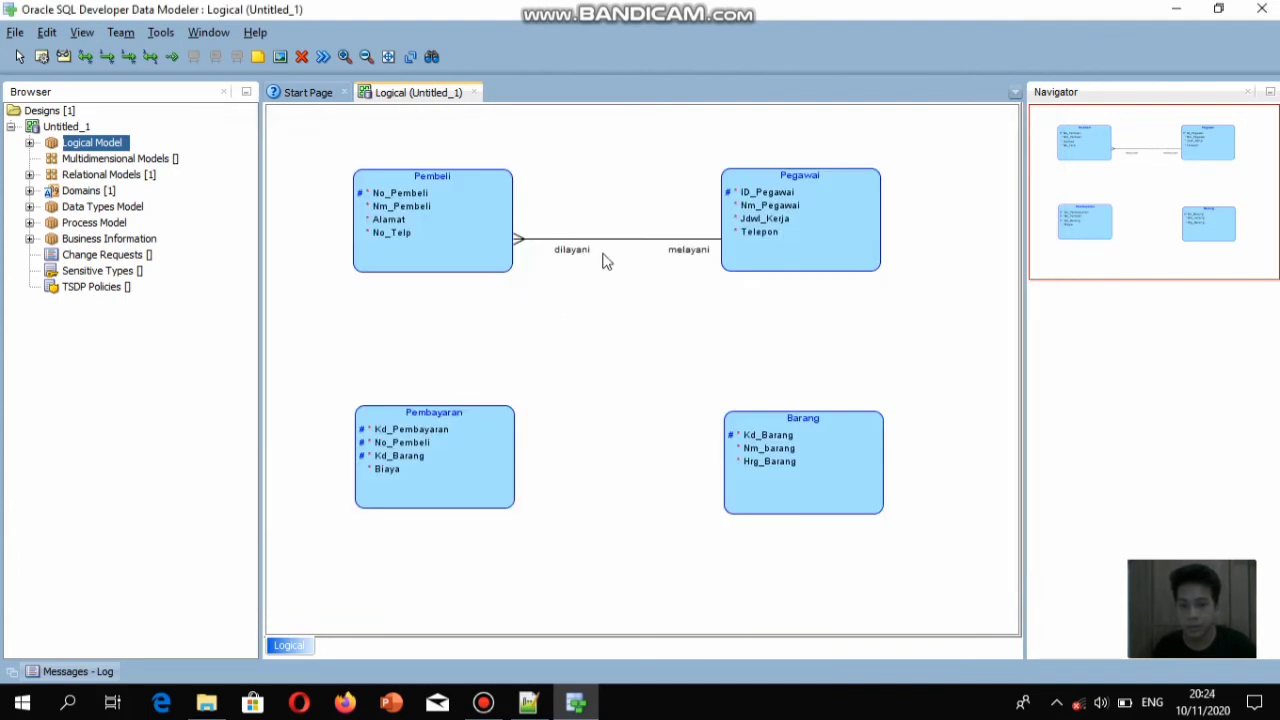
Turn off the display of labels in the logical diagram
right_click(646, 256)
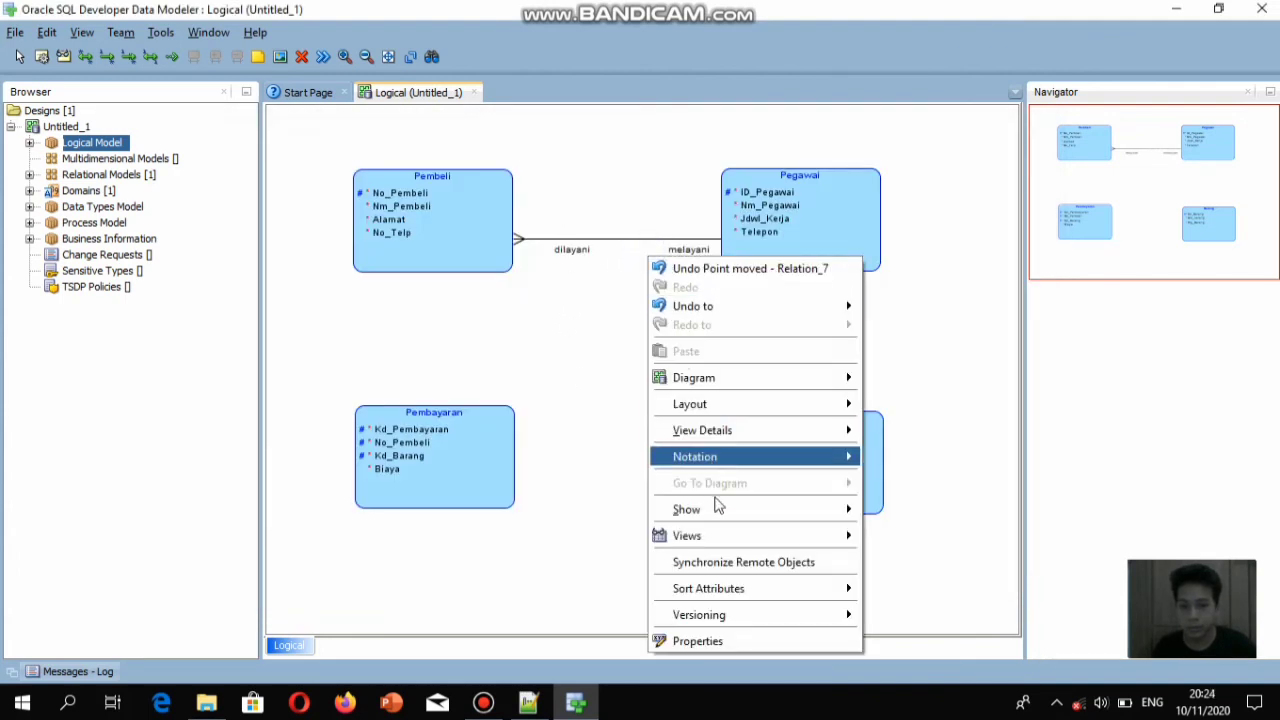
mouse_move(770, 520)
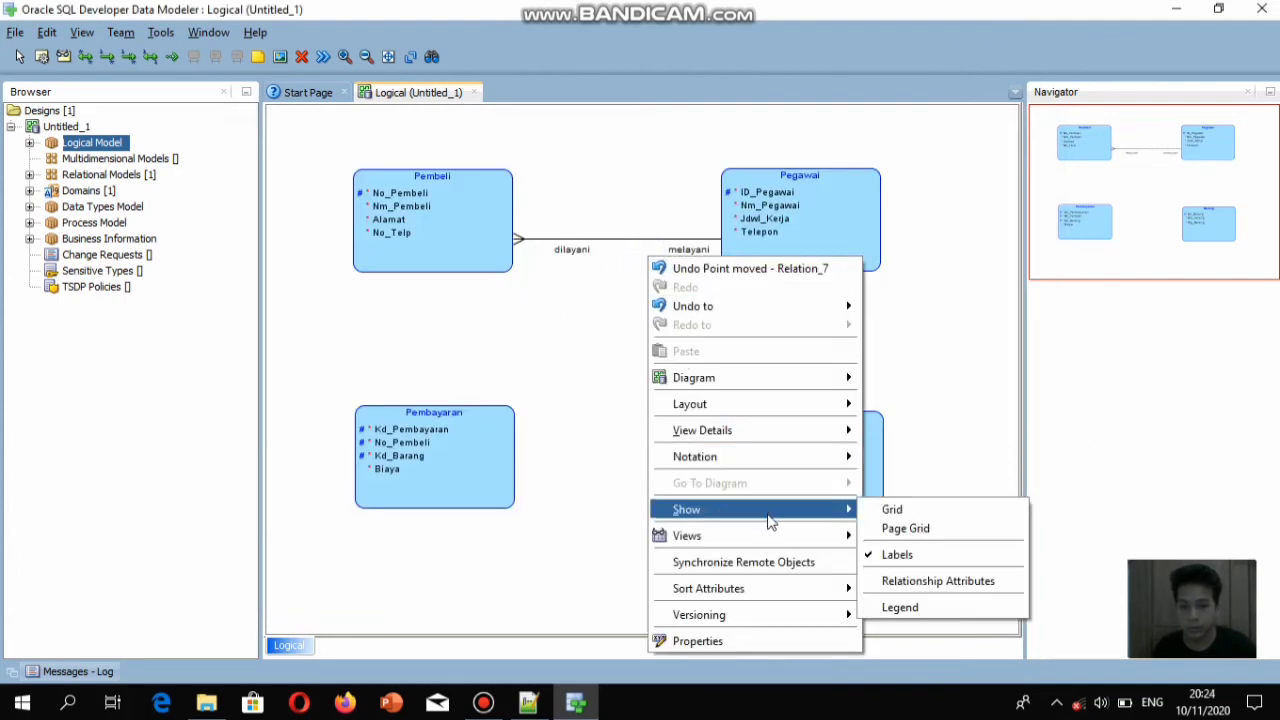
click(899, 556)
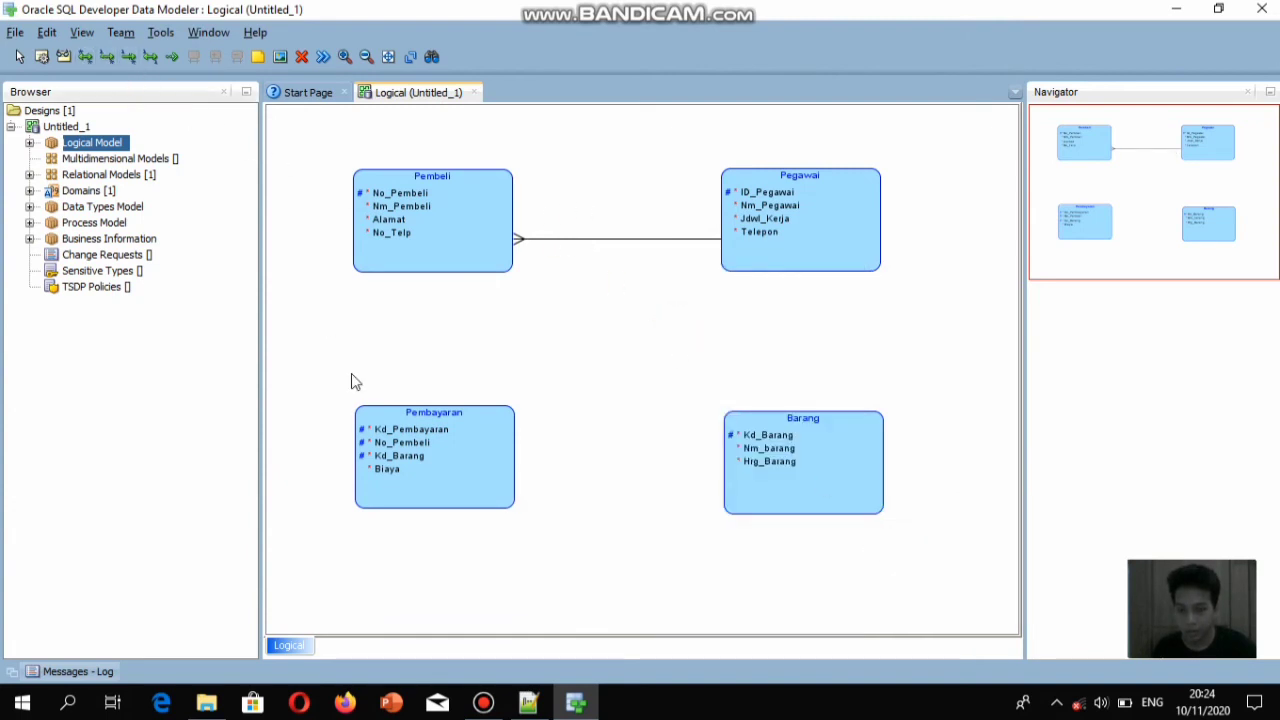
Check the shop rules in Toko Kacamata.txt in Notepad++, then create a 1:N relation from Pembeli to Barang in Data Modeler
click(529, 703)
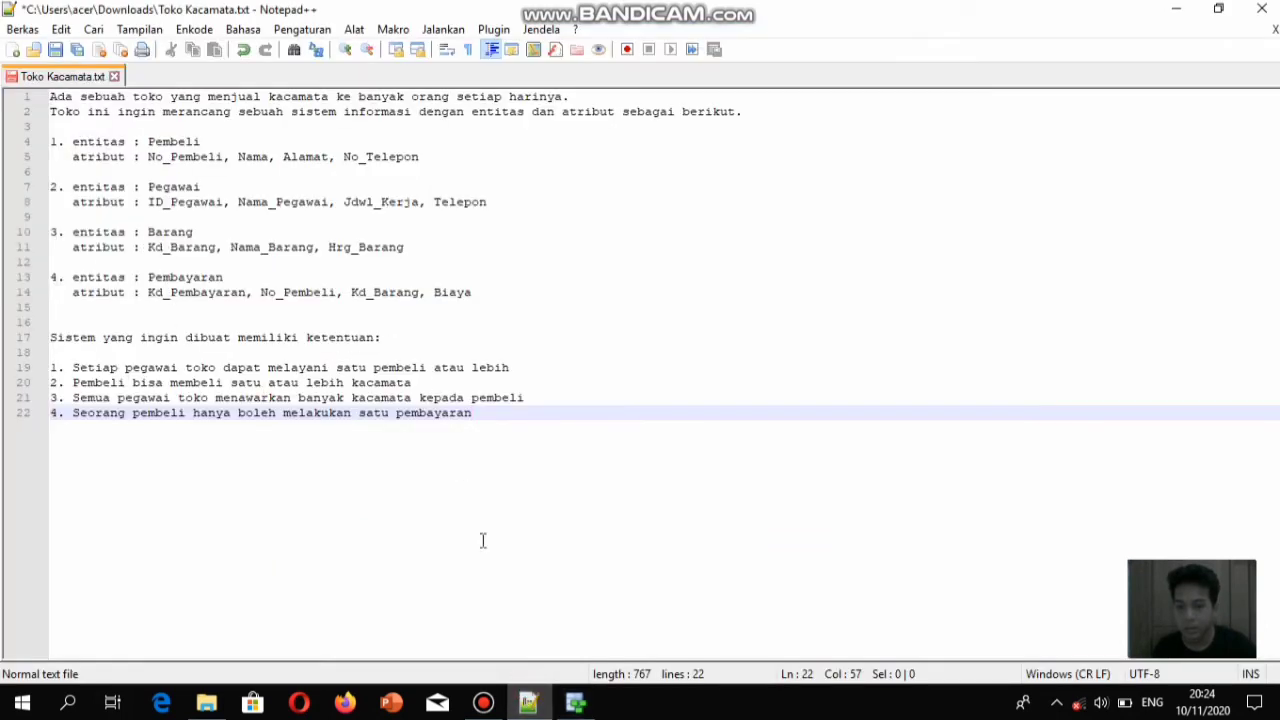
click(575, 703)
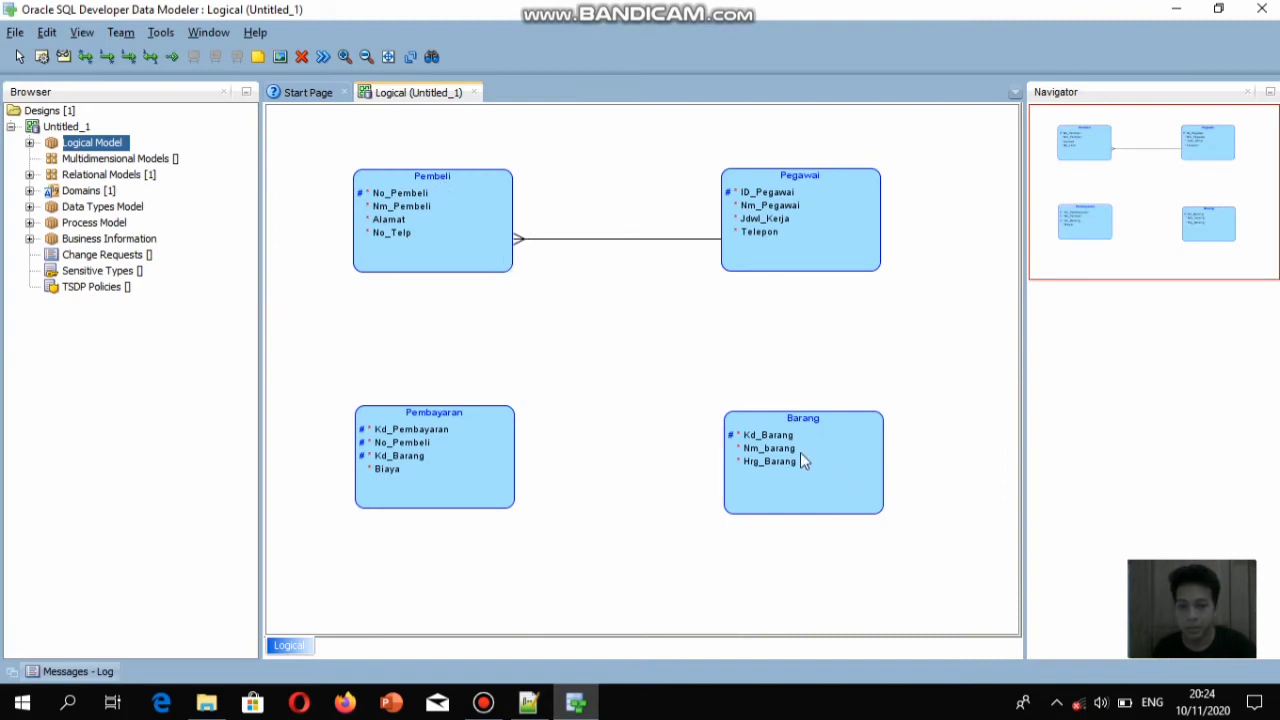
click(107, 57)
click(474, 236)
click(783, 465)
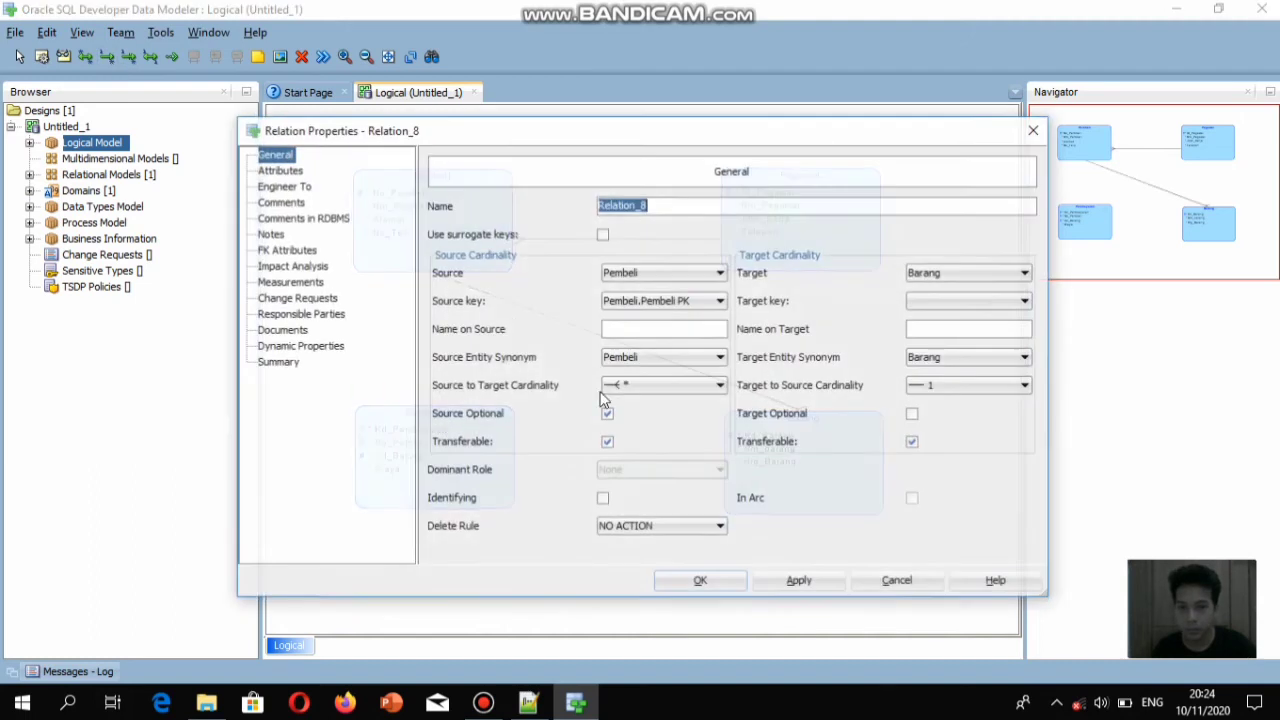
Name the relation membeli on the source and dibeli on the target, leave Source Optional on and confirm
click(652, 329)
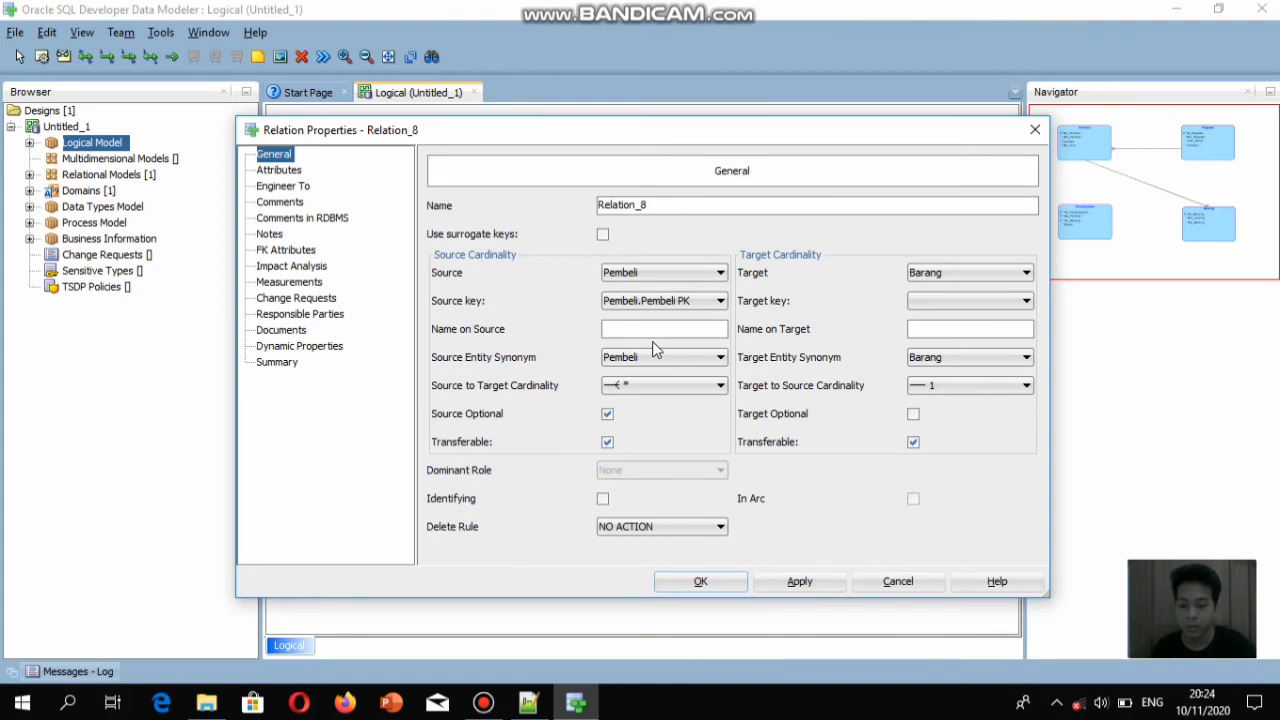
text(membeli)
click(943, 329)
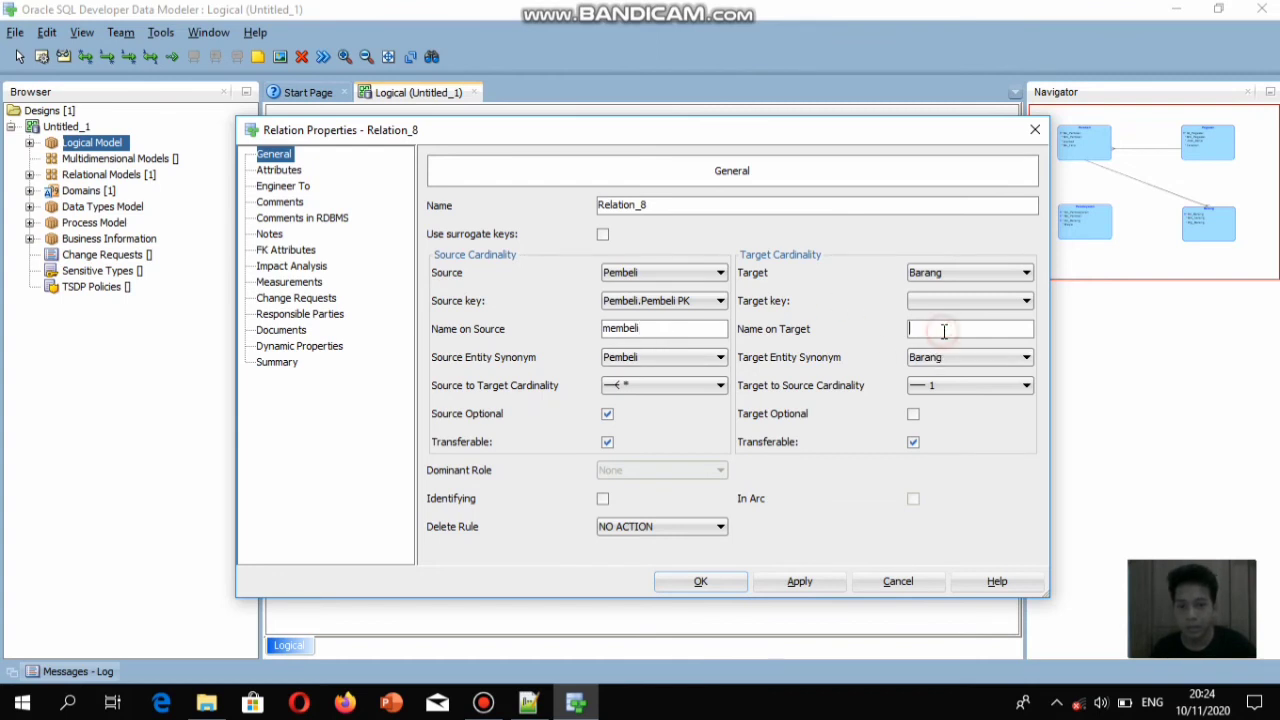
text(dibeli)
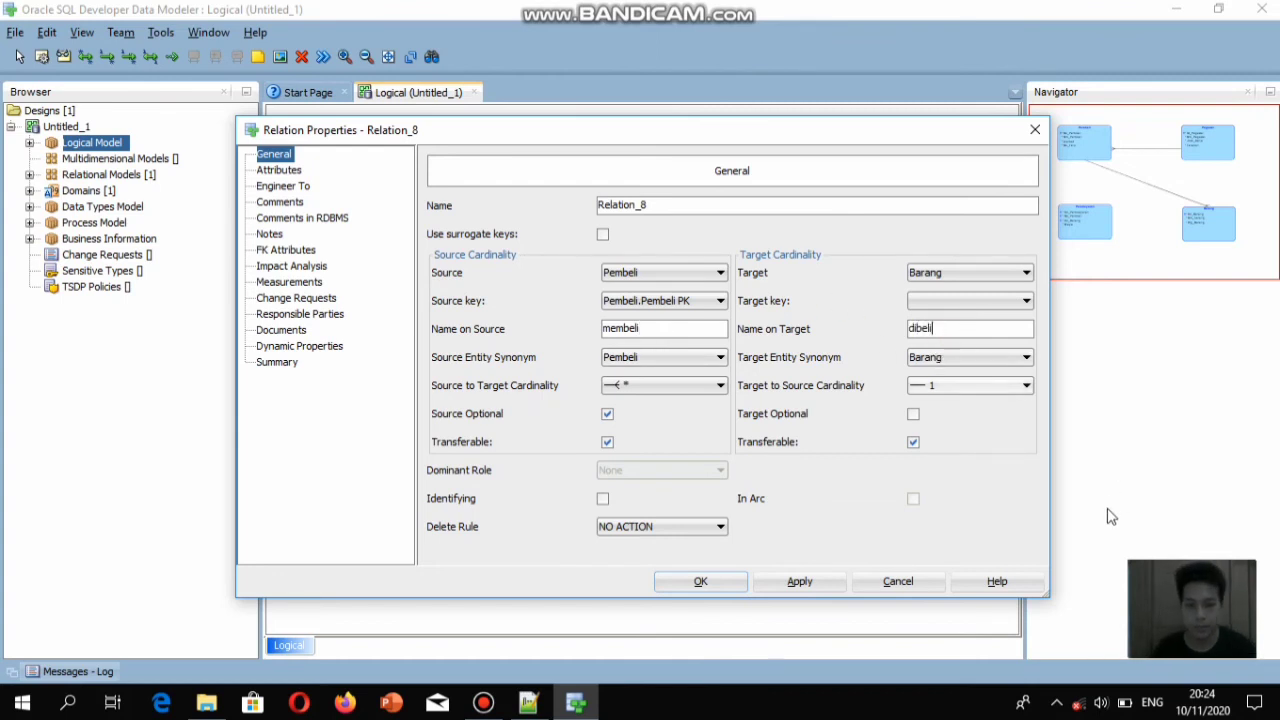
click(607, 414)
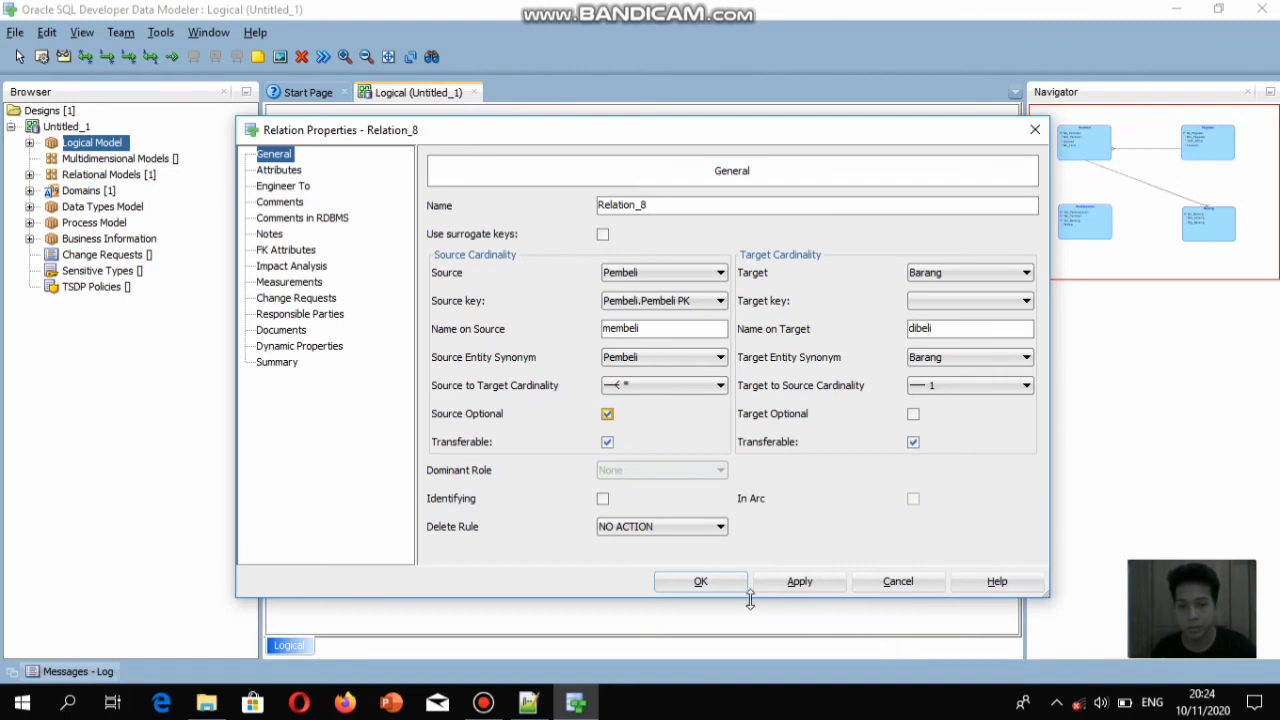
click(700, 582)
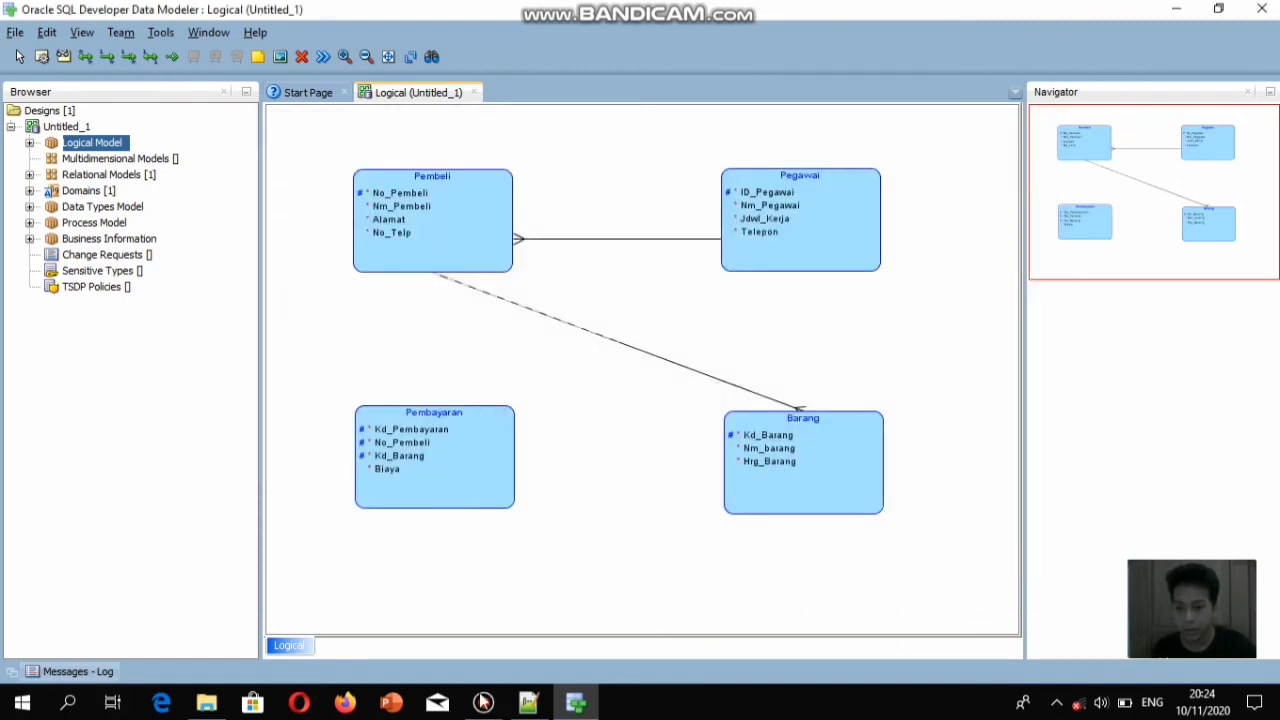
Check the third shop rule in Notepad++ and create an M:N relation from Pegawai to Barang in Data Modeler
click(528, 703)
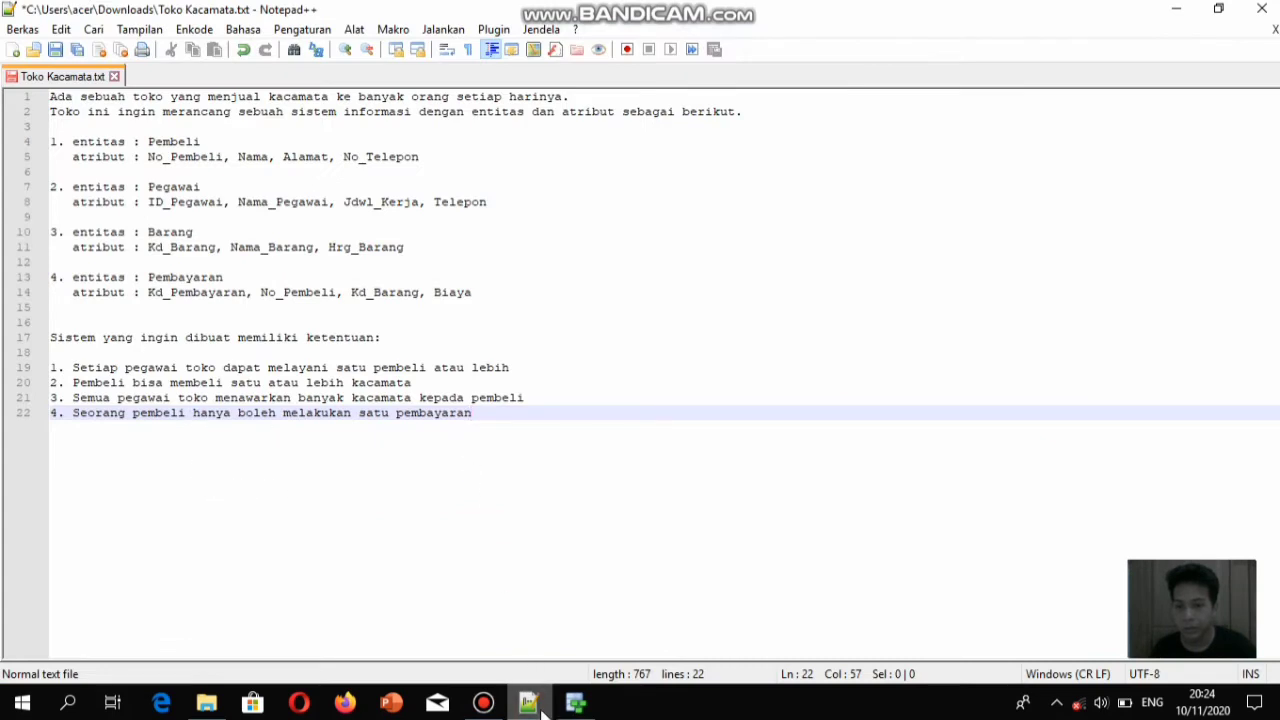
click(575, 703)
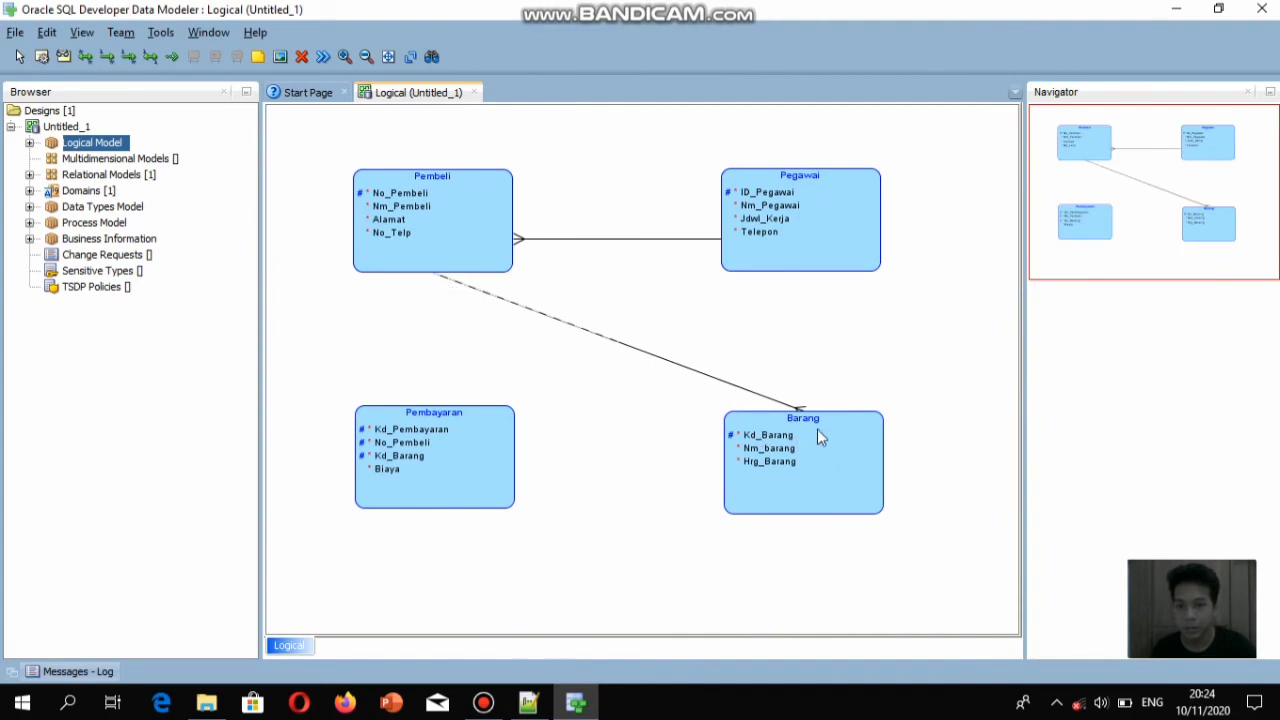
click(86, 57)
click(823, 246)
click(830, 432)
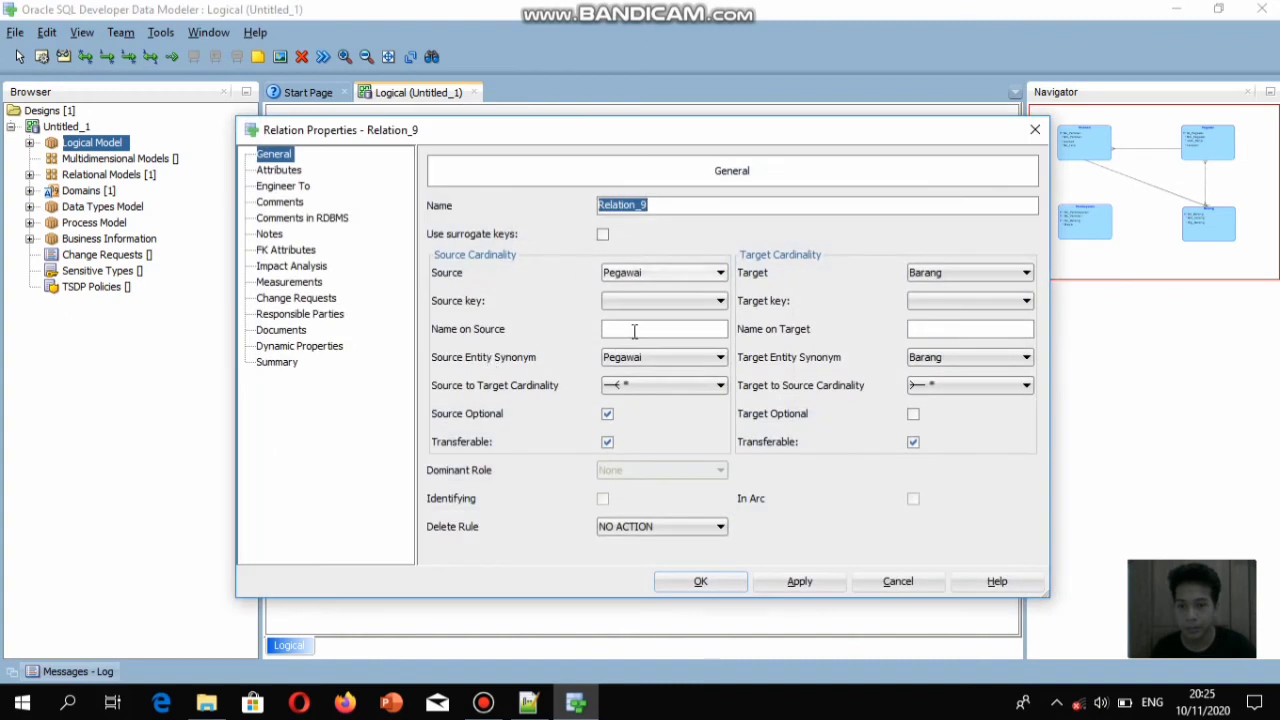
Name the relation menawarkan on the source and ditawarkan on the target, turn off Source Optional and confirm
click(640, 331)
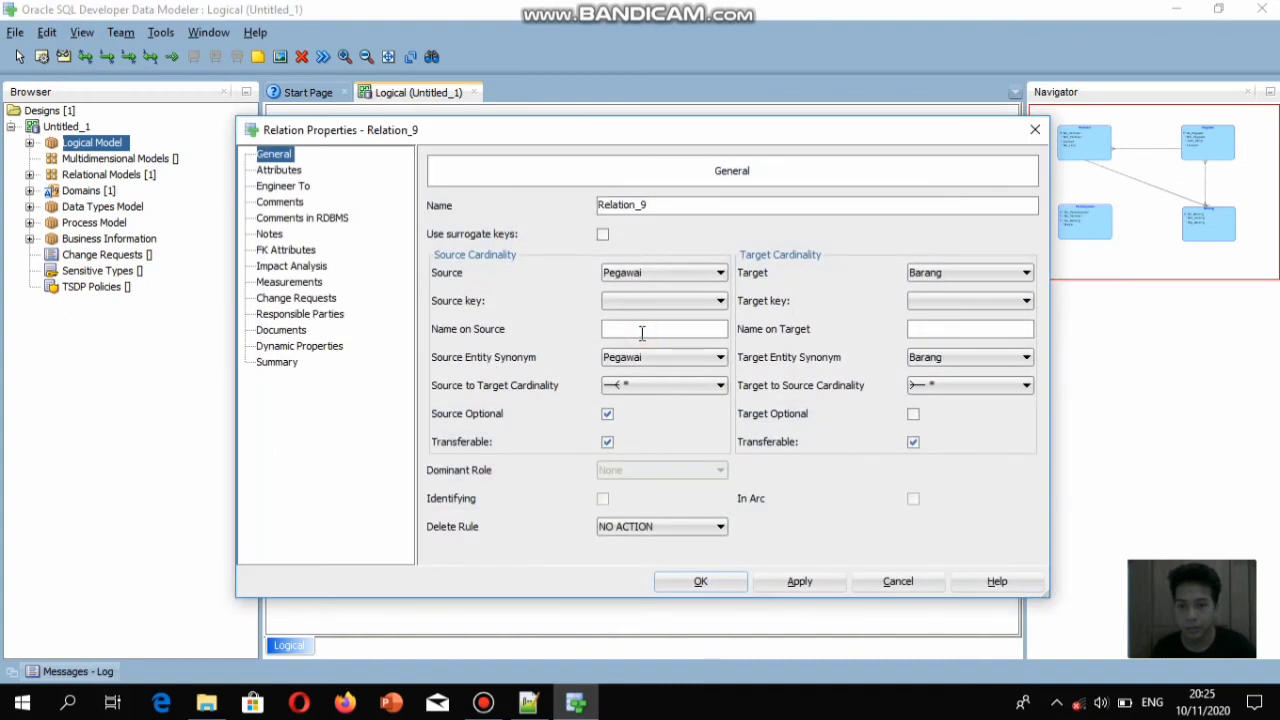
text(menaw)
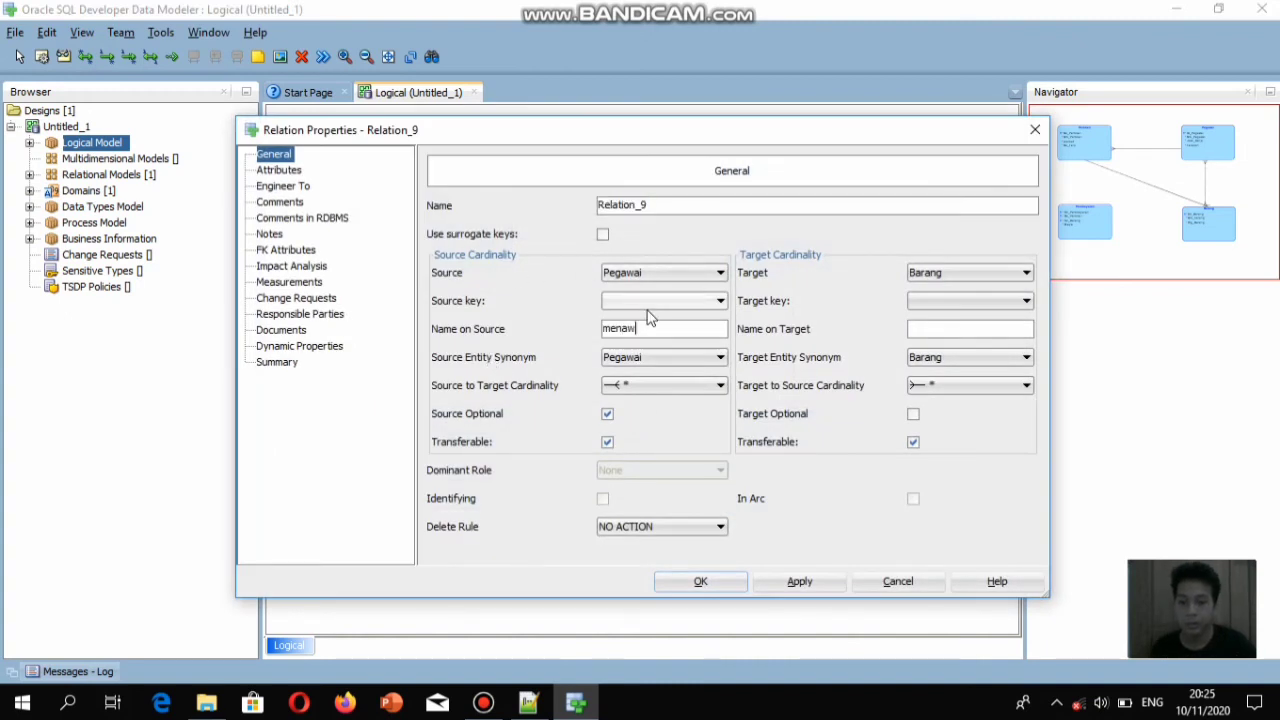
text(arkan)
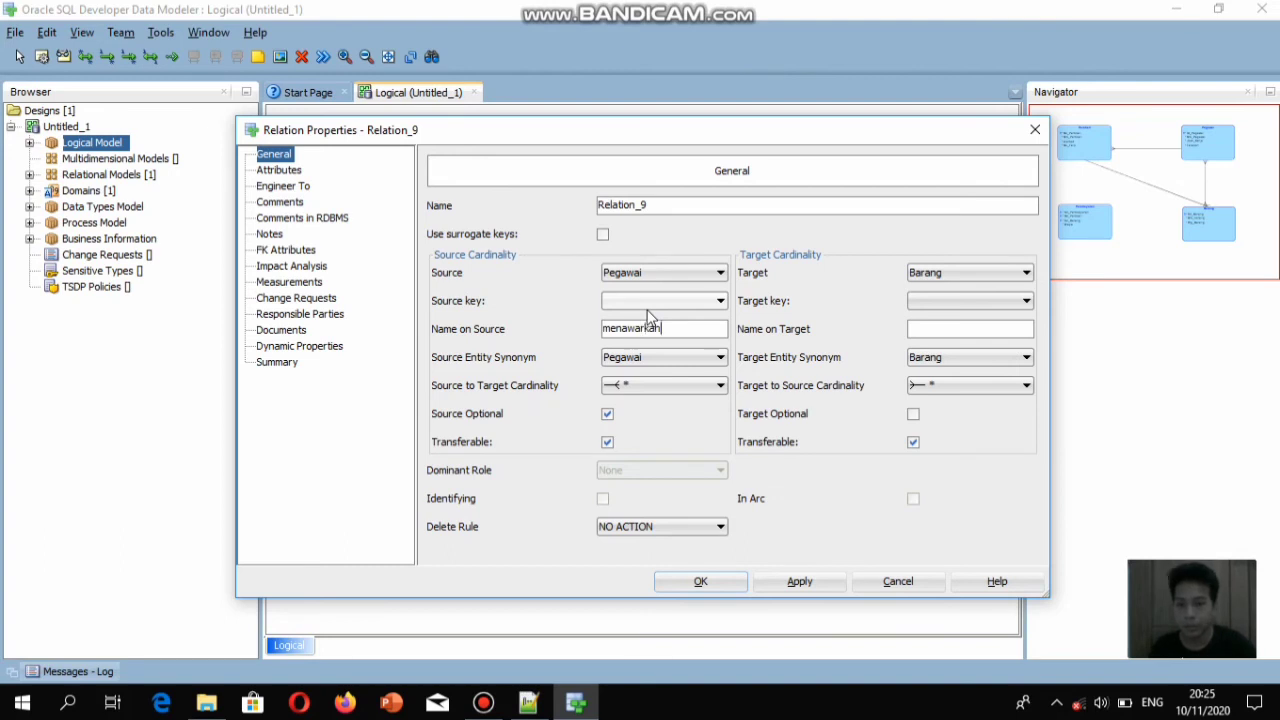
click(944, 333)
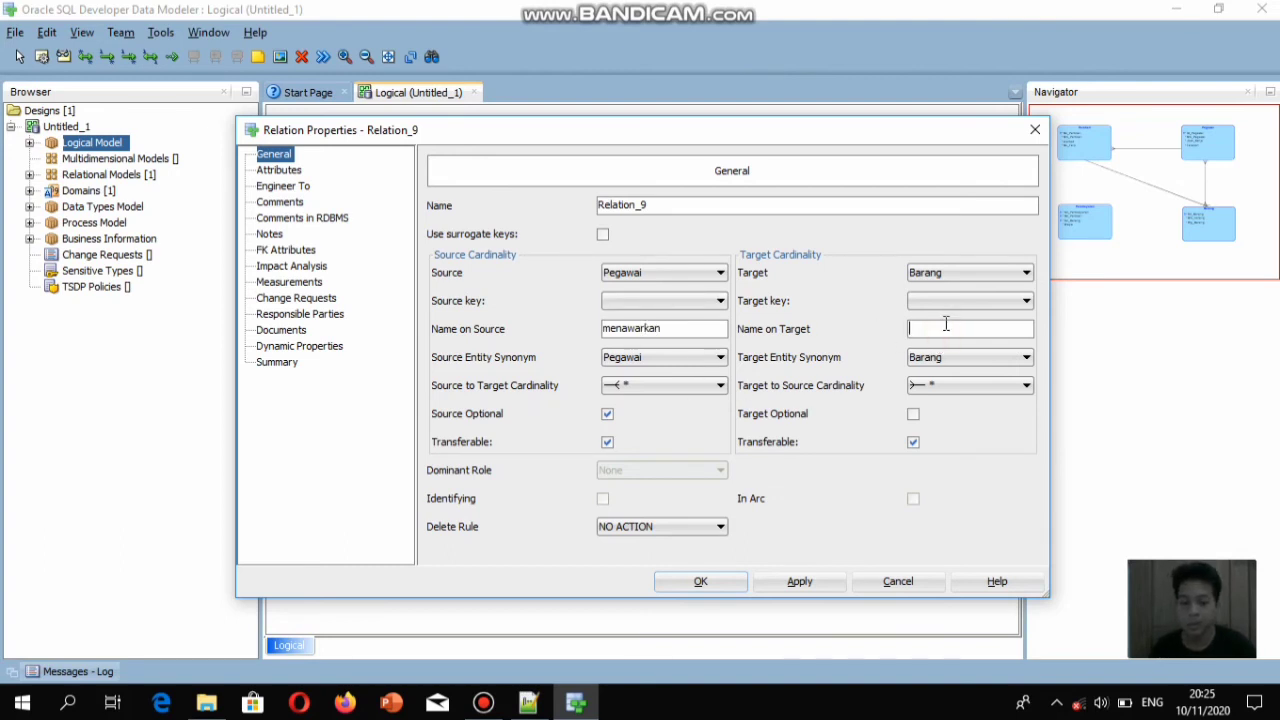
text(ditawarkan)
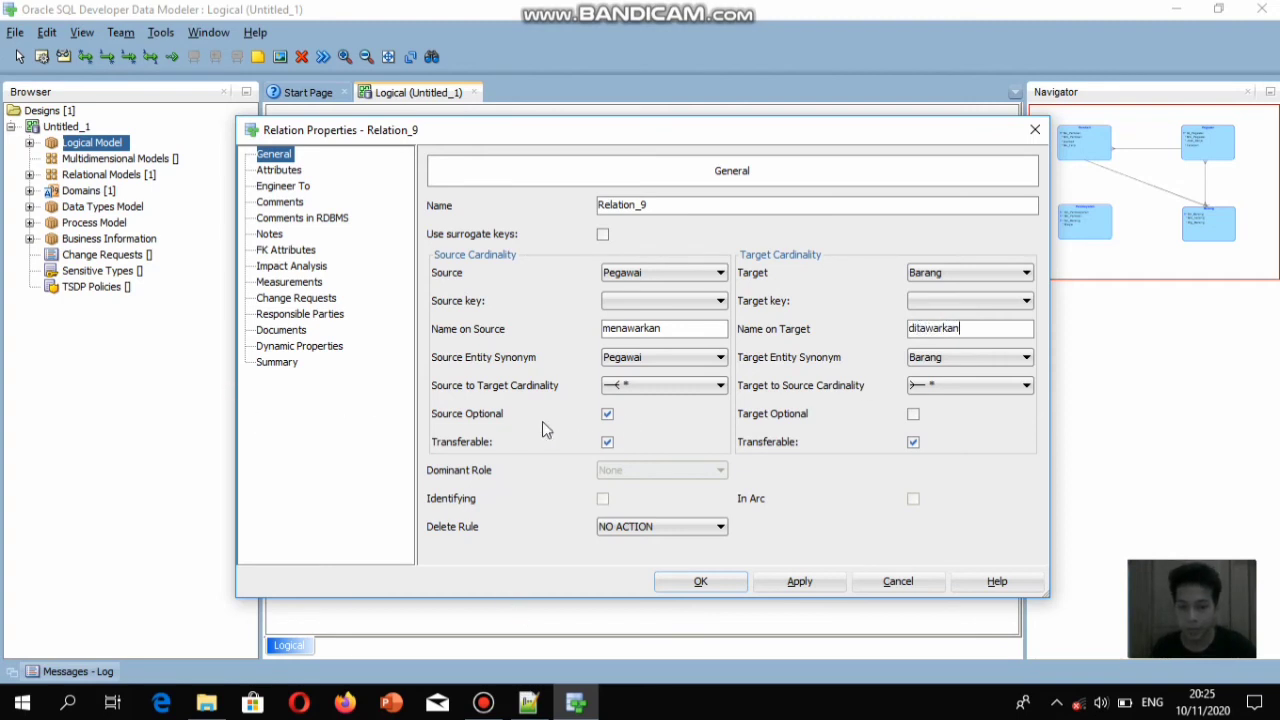
click(606, 415)
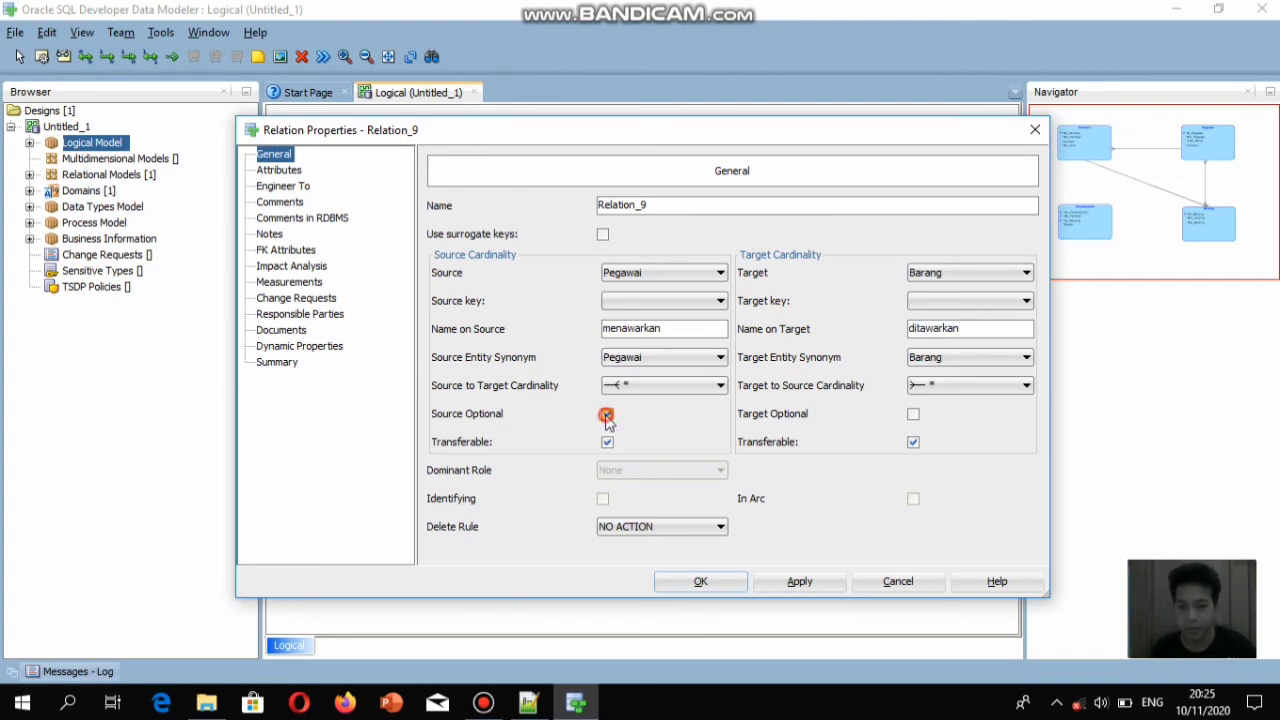
click(701, 584)
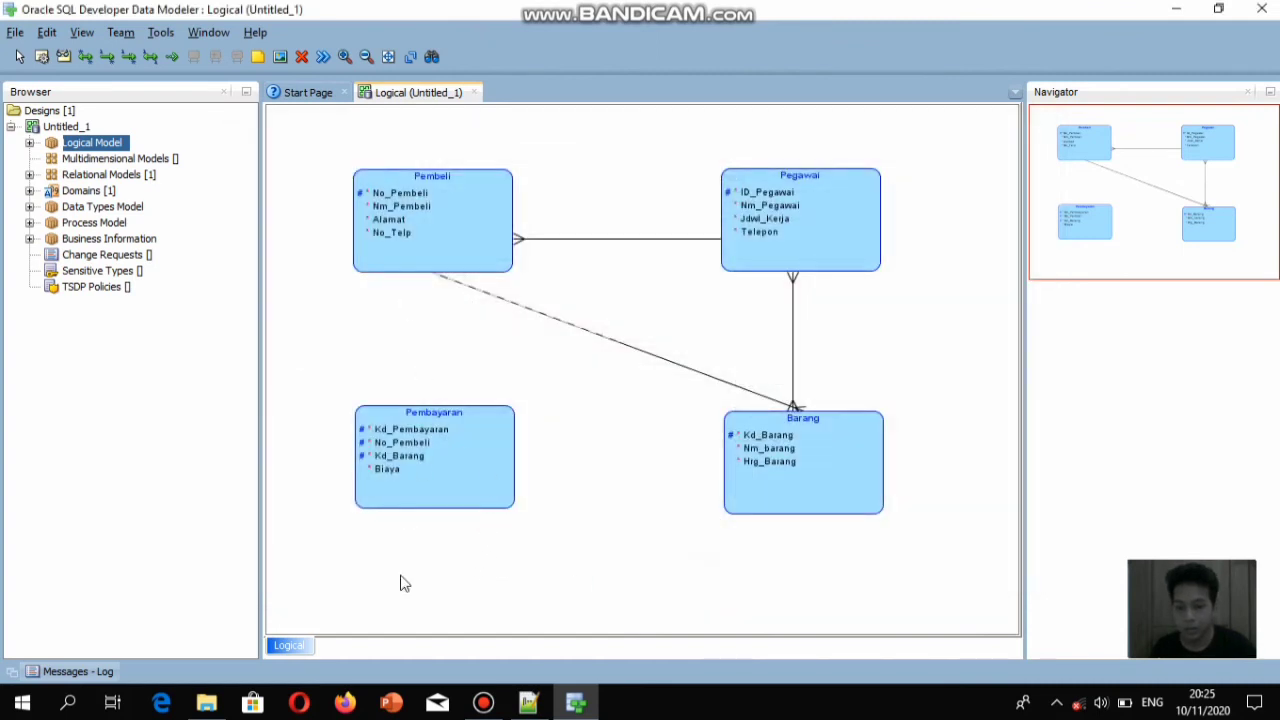
Check the fourth shop rule in Notepad++ and create a 1:1 relation from Pembeli to Pembayaran in Data Modeler
click(527, 706)
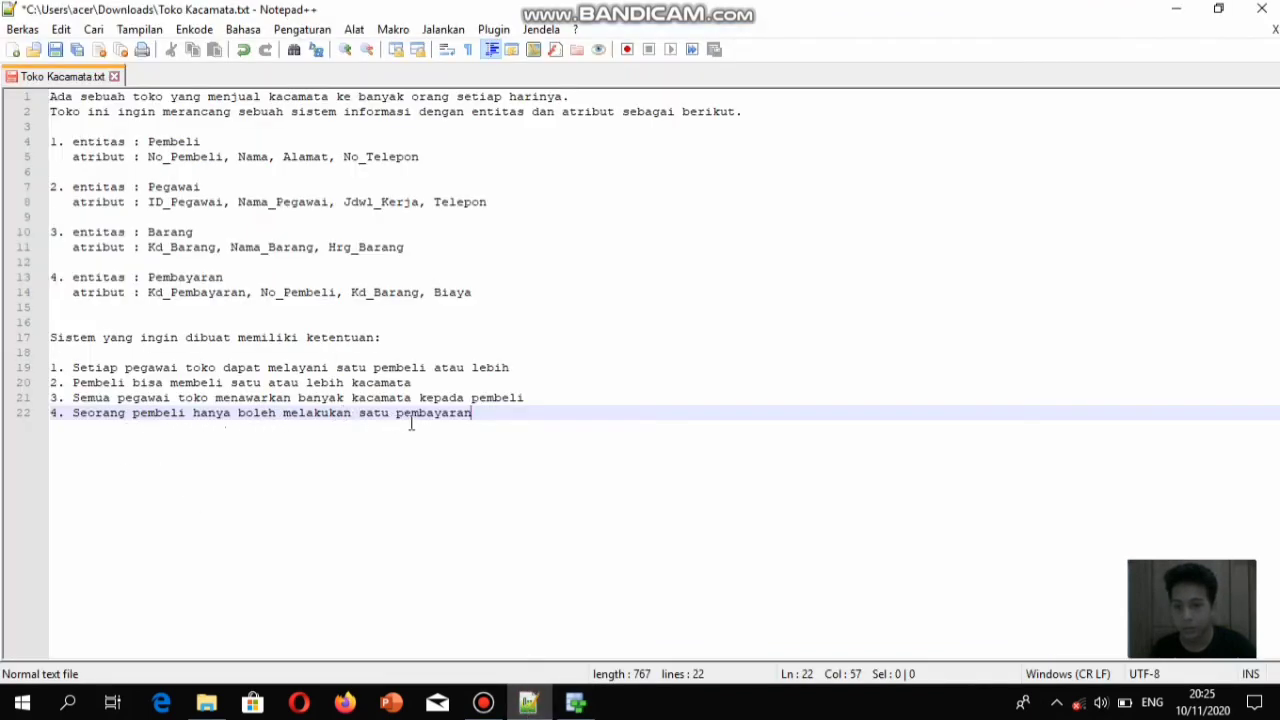
click(575, 703)
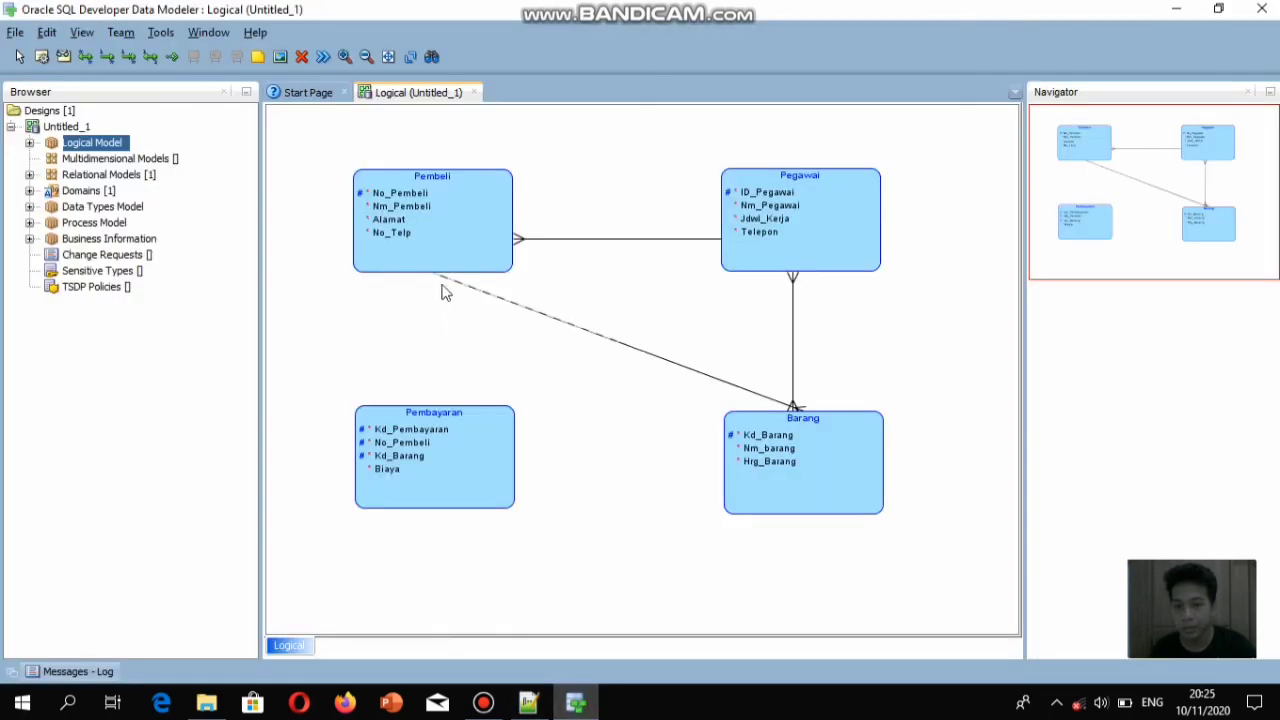
click(440, 248)
click(483, 373)
click(148, 57)
click(450, 245)
click(473, 452)
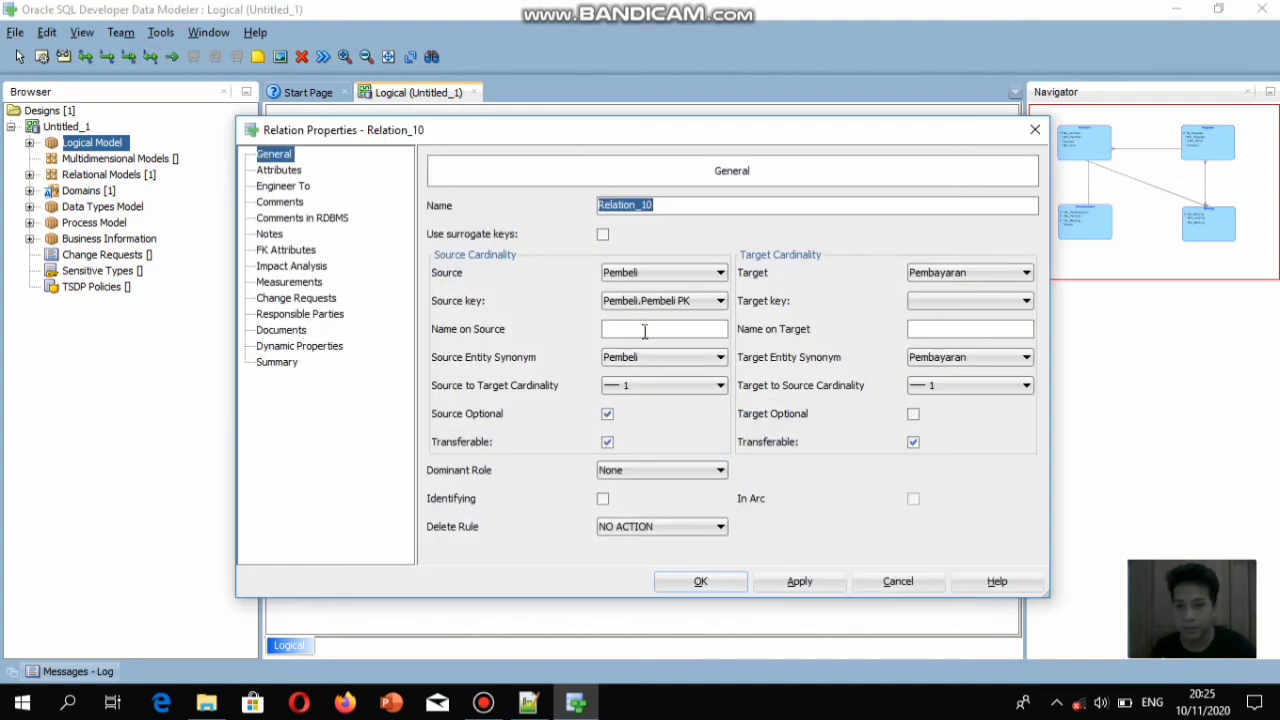
Name the relation melakukan on the source and dilakukan on the target, turn off Source Optional and confirm
click(645, 331)
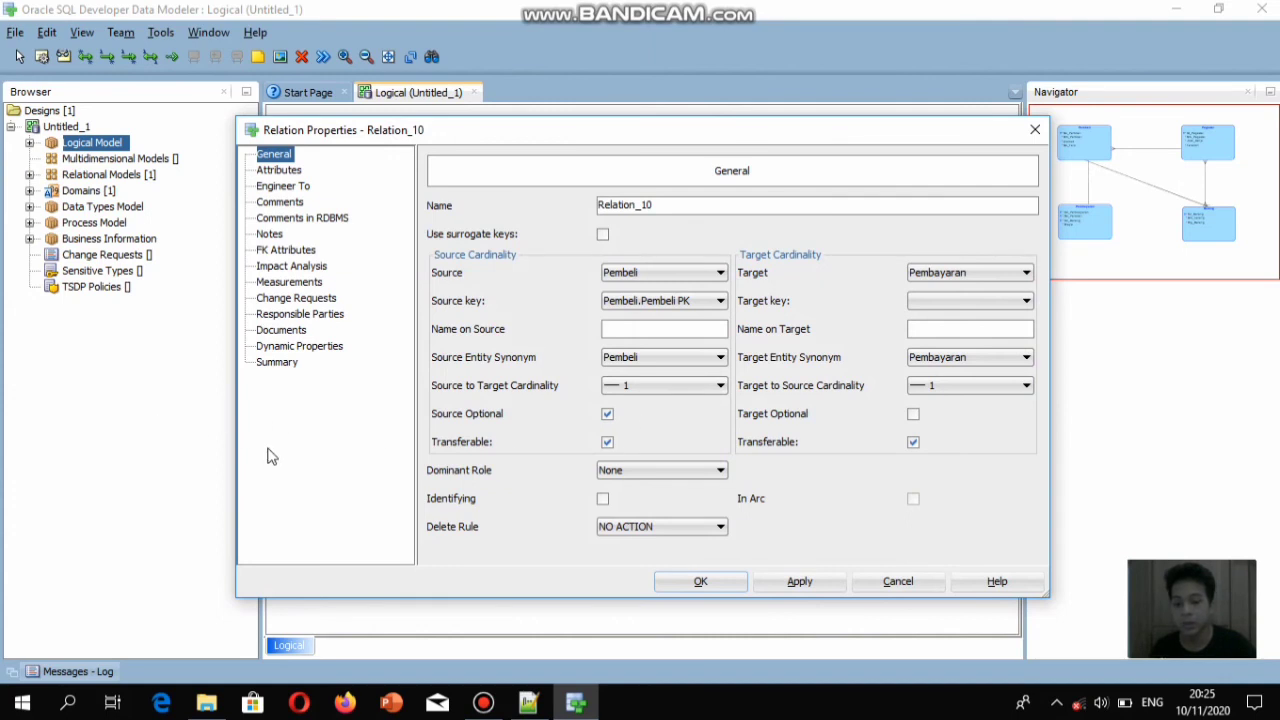
text(melakukan)
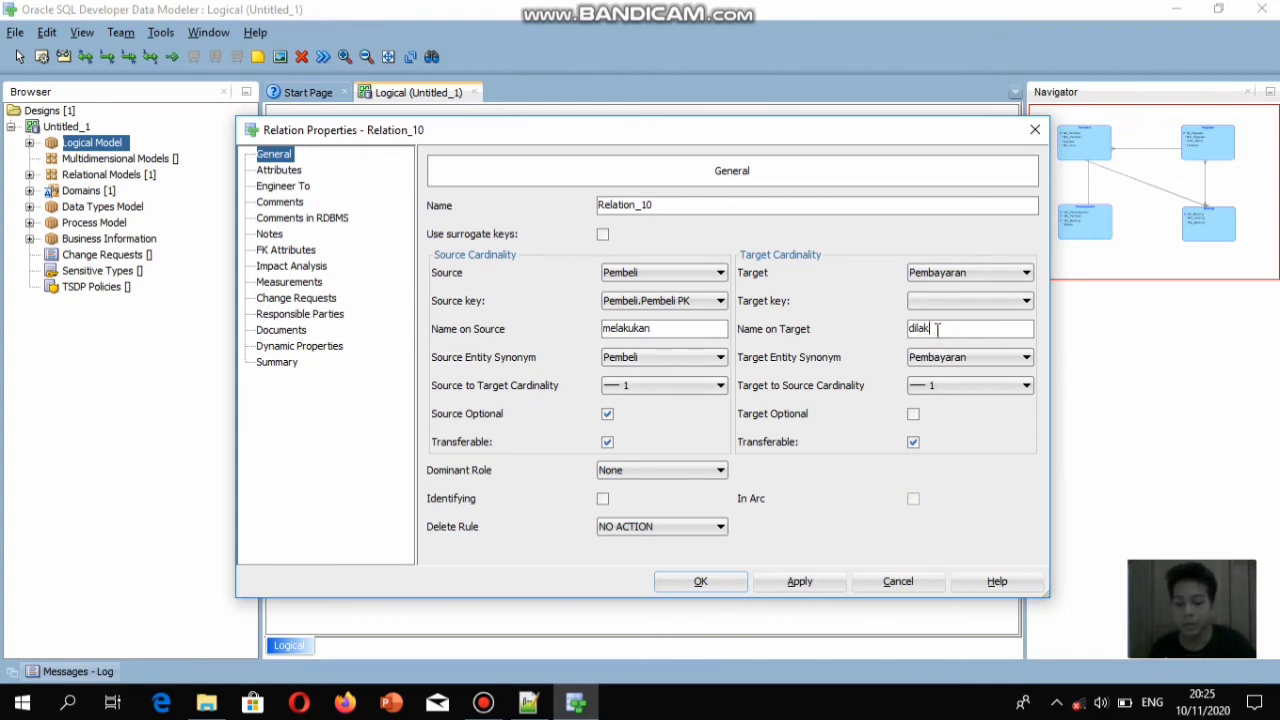
click(938, 330)
text(dilakukan)
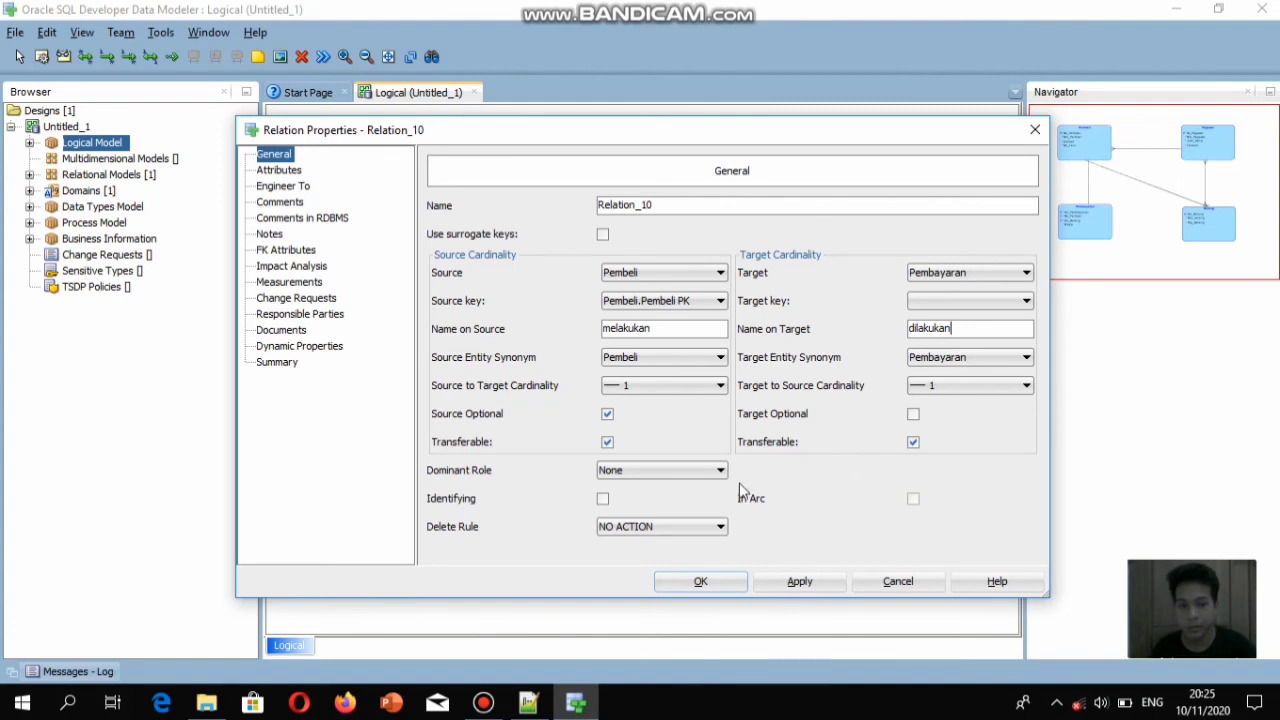
click(607, 413)
click(700, 582)
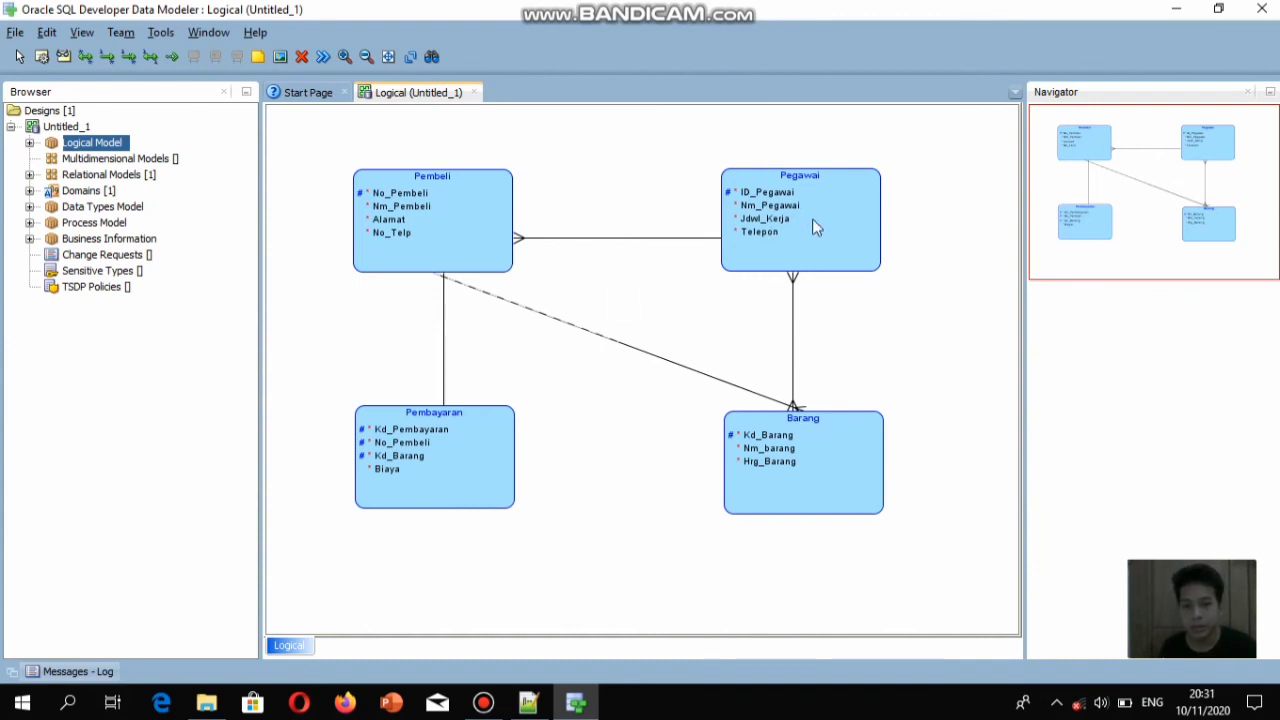
Add an elbow to the Pembeli–Pegawai relation line, move Pegawai lower and route the line at a right angle above it
right_click(643, 239)
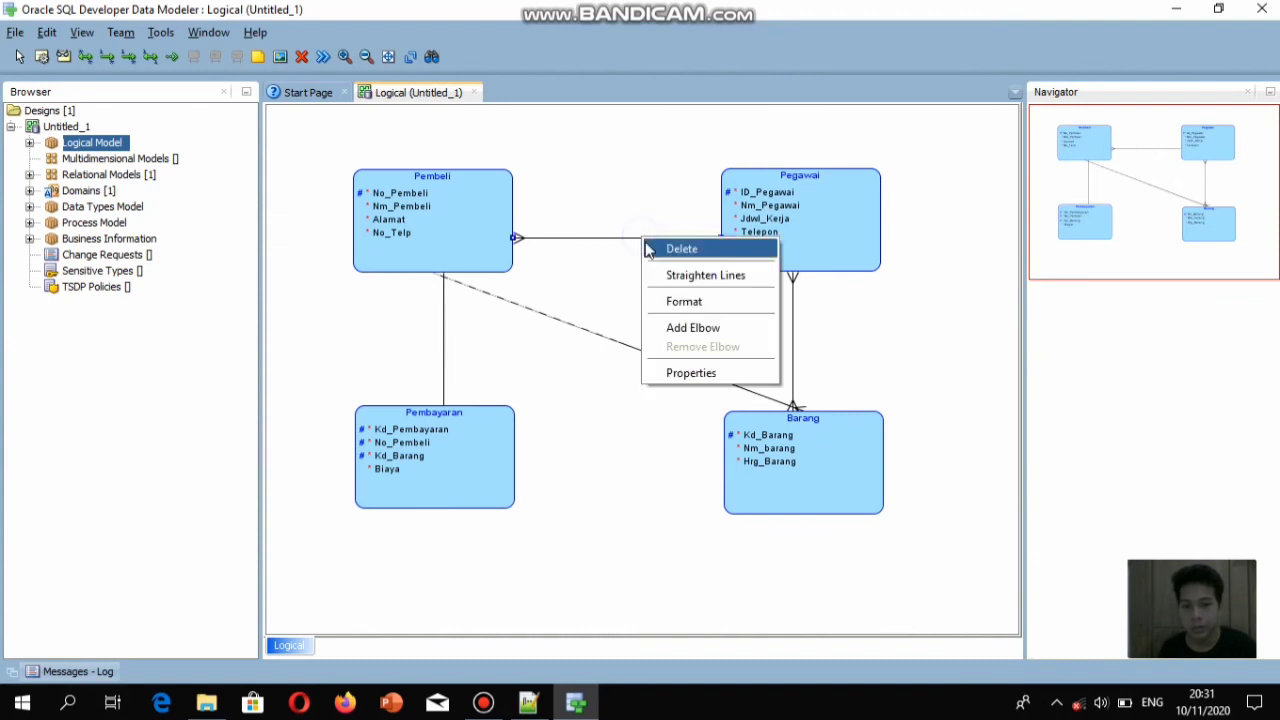
click(688, 328)
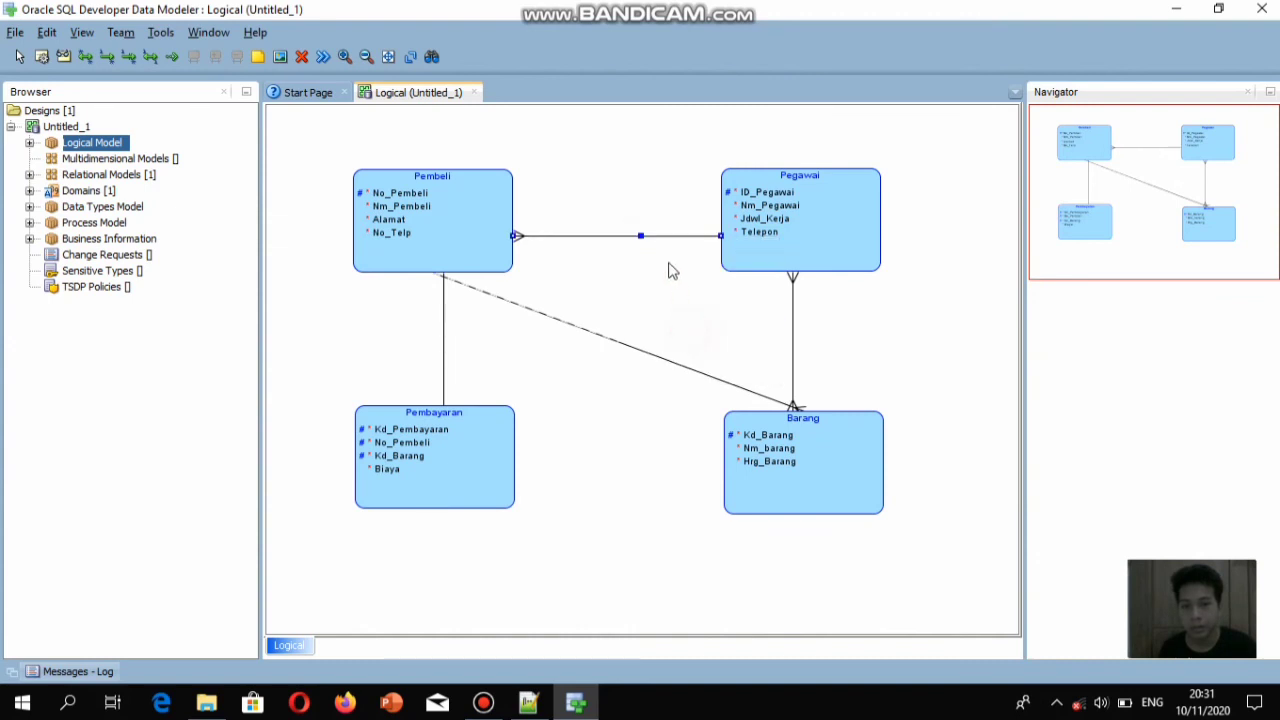
drag(828, 242, 835, 330)
click(645, 237)
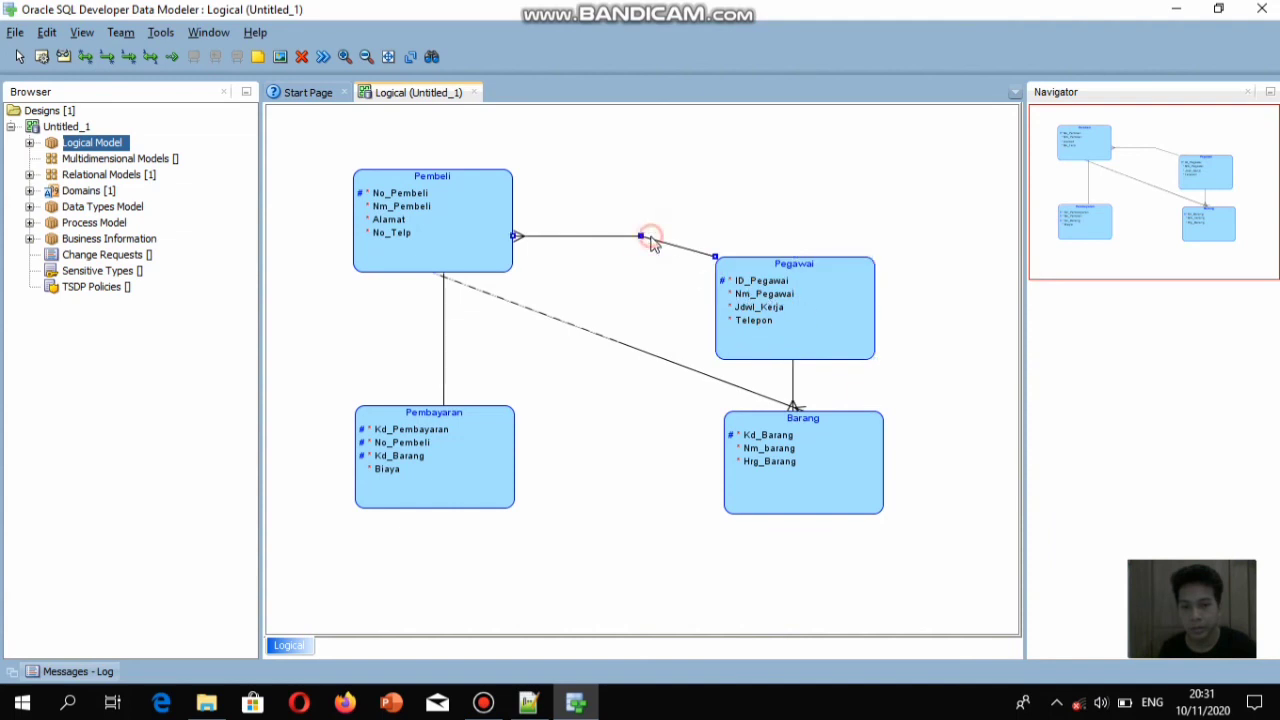
drag(643, 237, 818, 186)
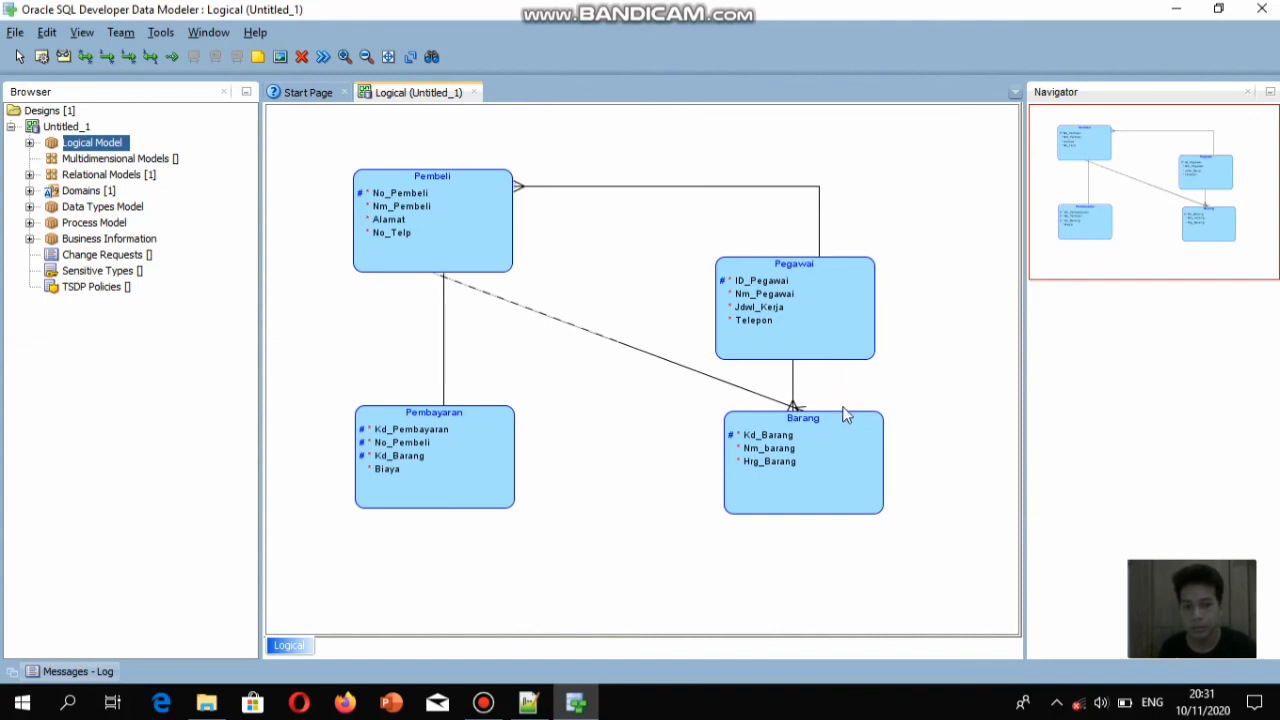
click(842, 445)
click(443, 345)
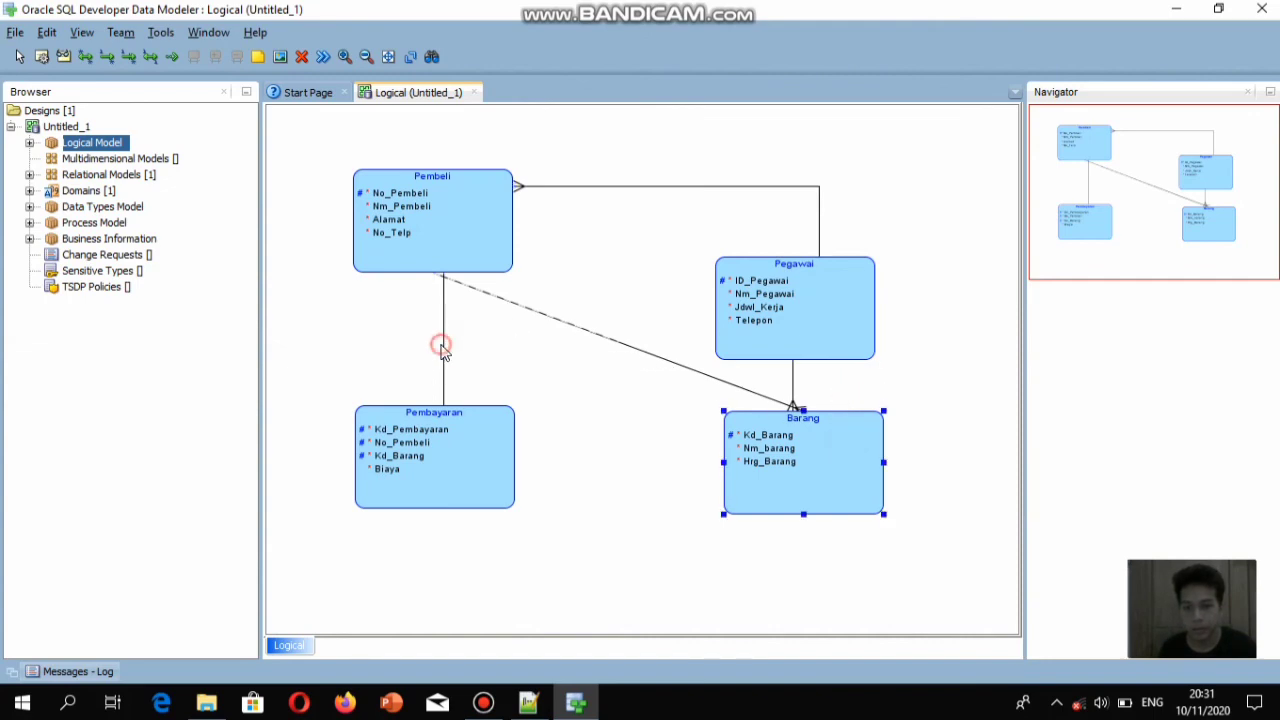
double_click(444, 345)
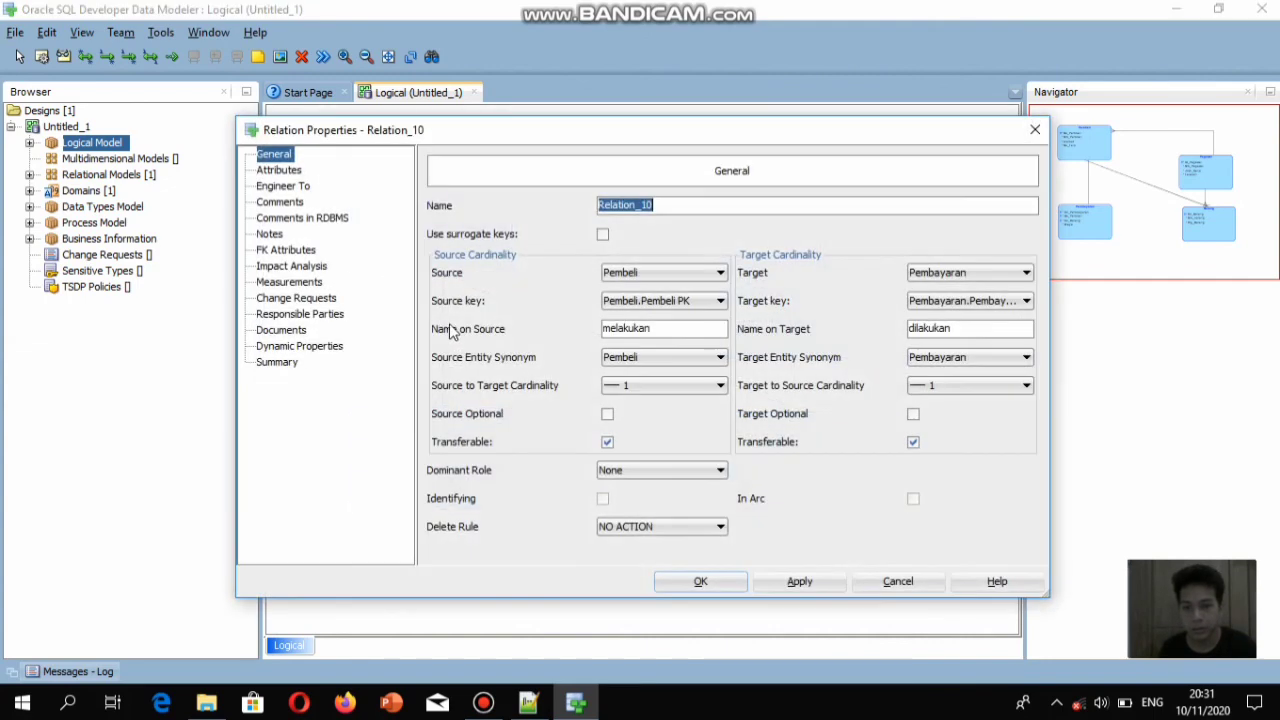
click(1035, 130)
Add an elbow to the Pembeli–Barang relation line, move Barang between Pembayaran and Pegawai, and route the line at a right angle
click(601, 337)
right_click(601, 338)
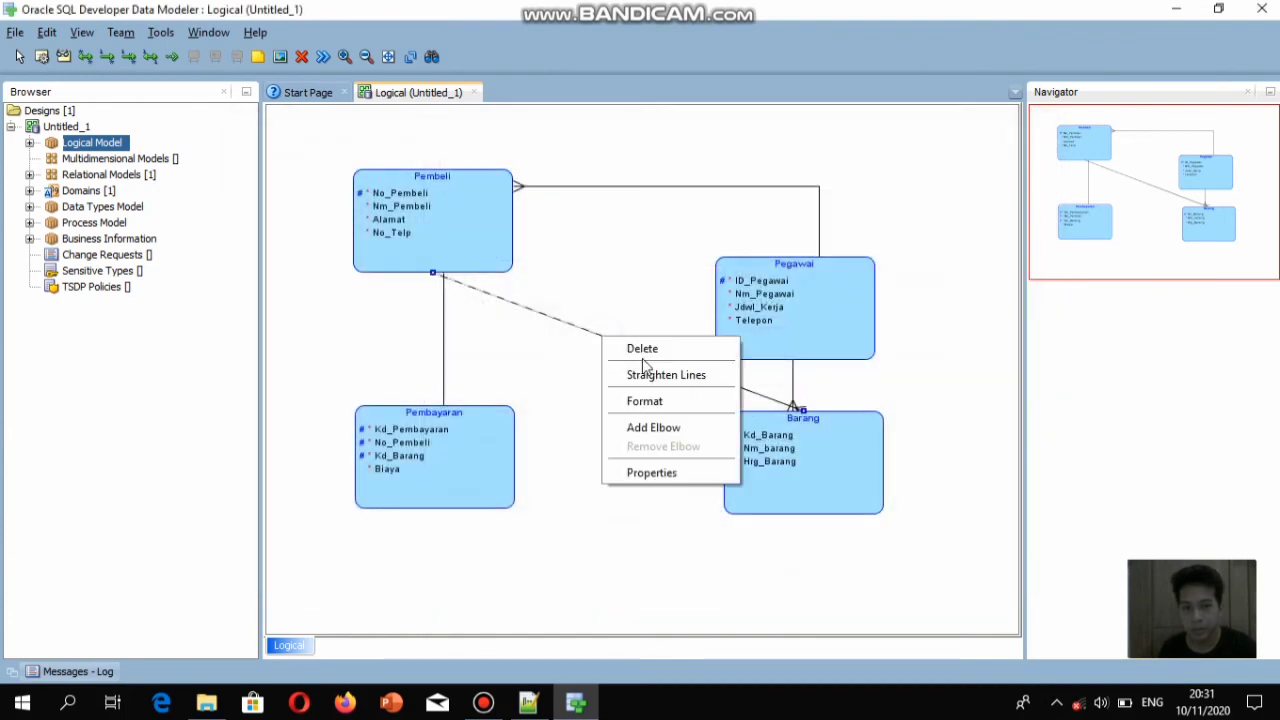
click(662, 427)
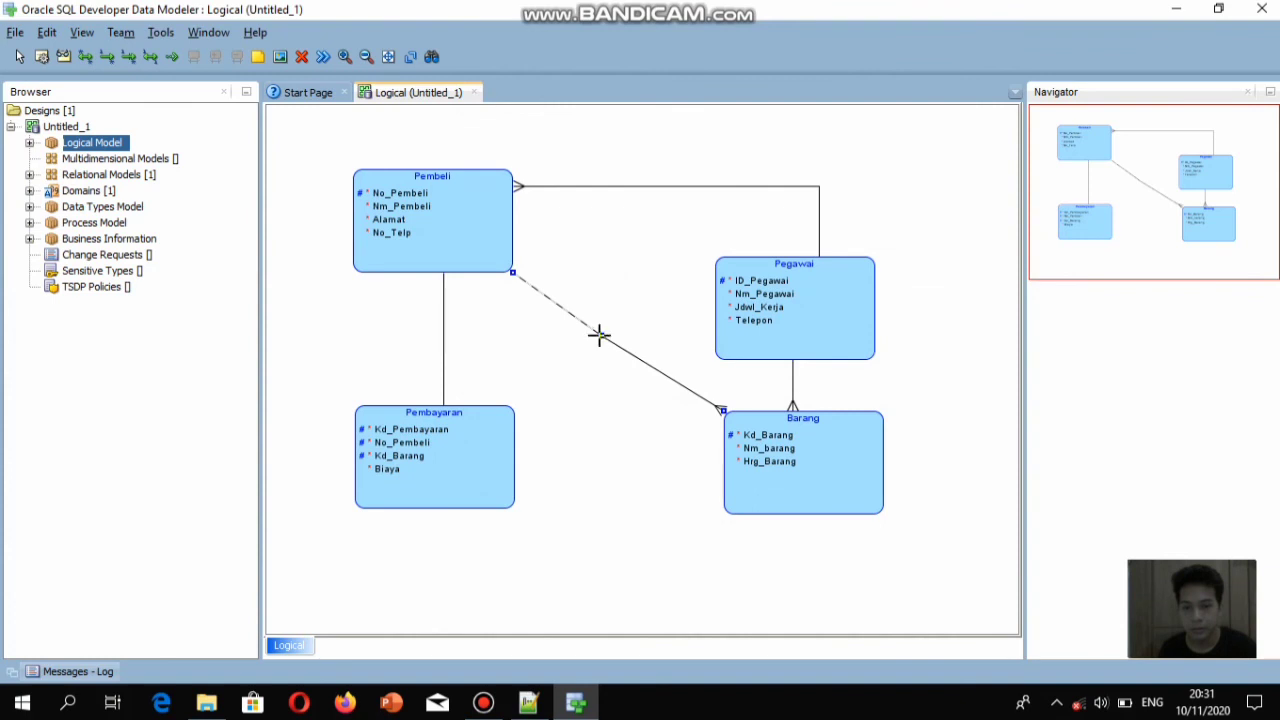
drag(768, 432, 583, 457)
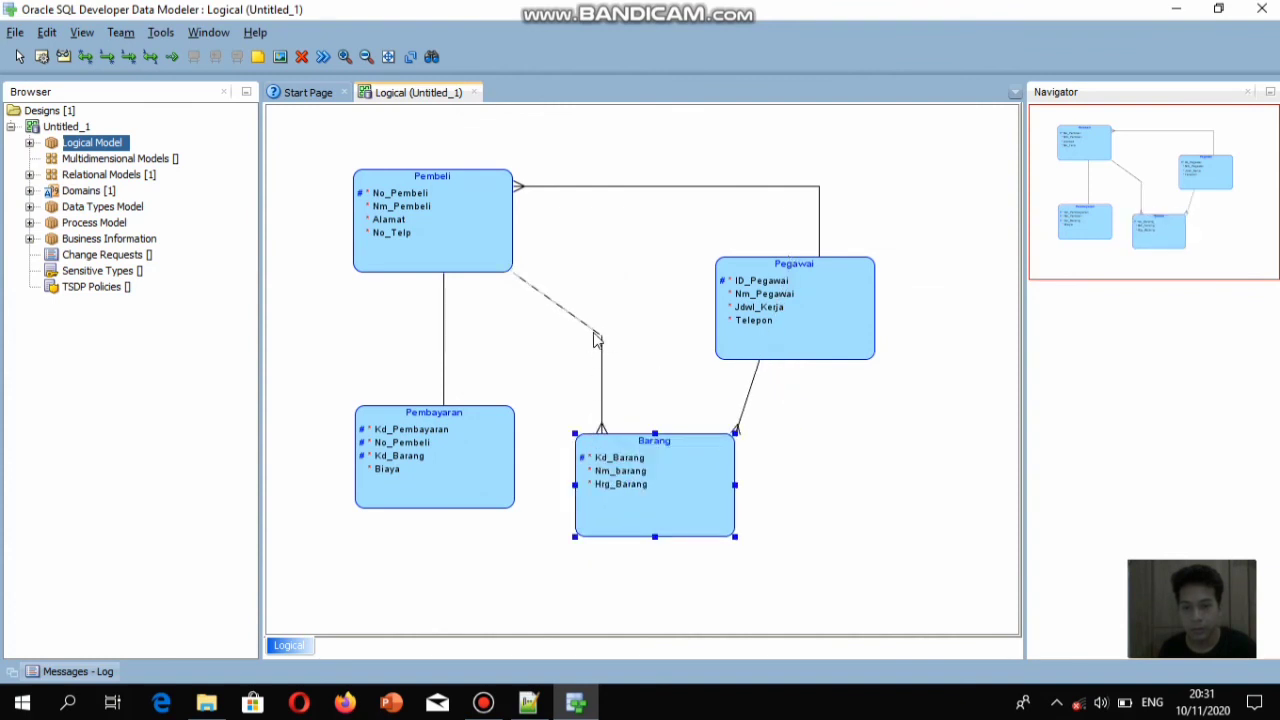
click(601, 337)
drag(601, 332, 635, 243)
Add an elbow to the Pegawai–Barang relation line and route it at a right angle below Pegawai and beside Barang
right_click(751, 380)
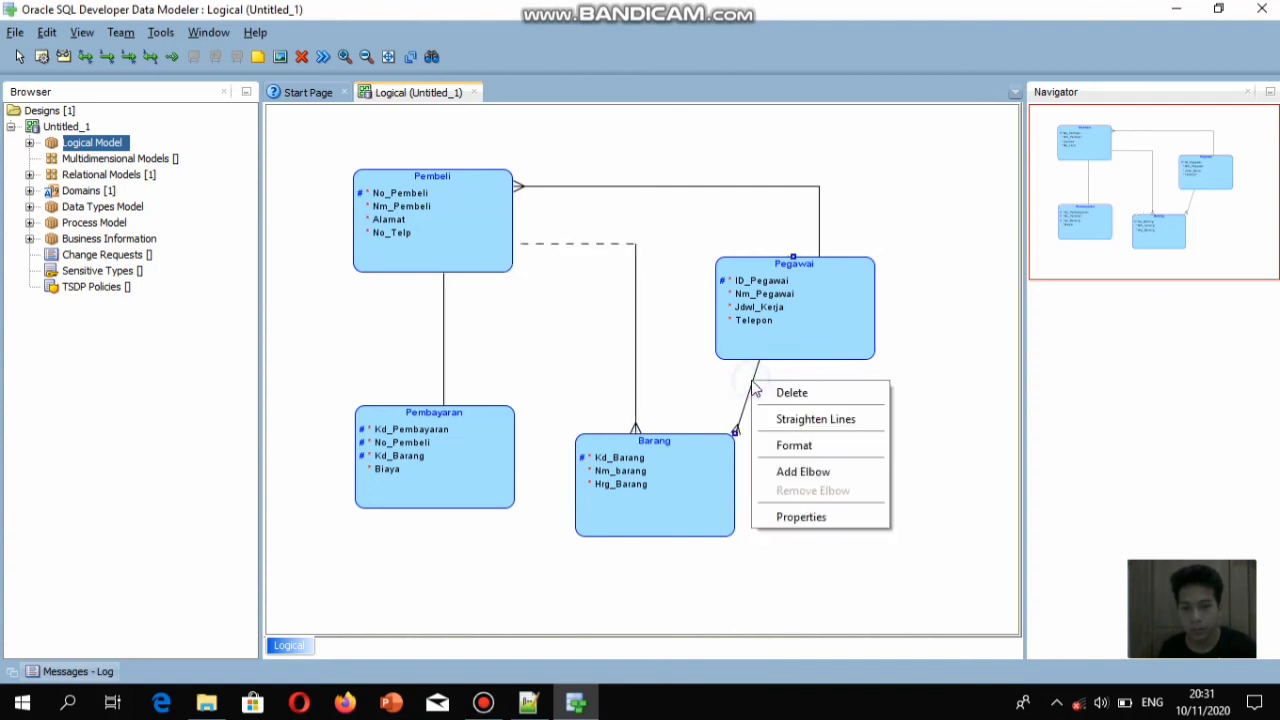
click(808, 472)
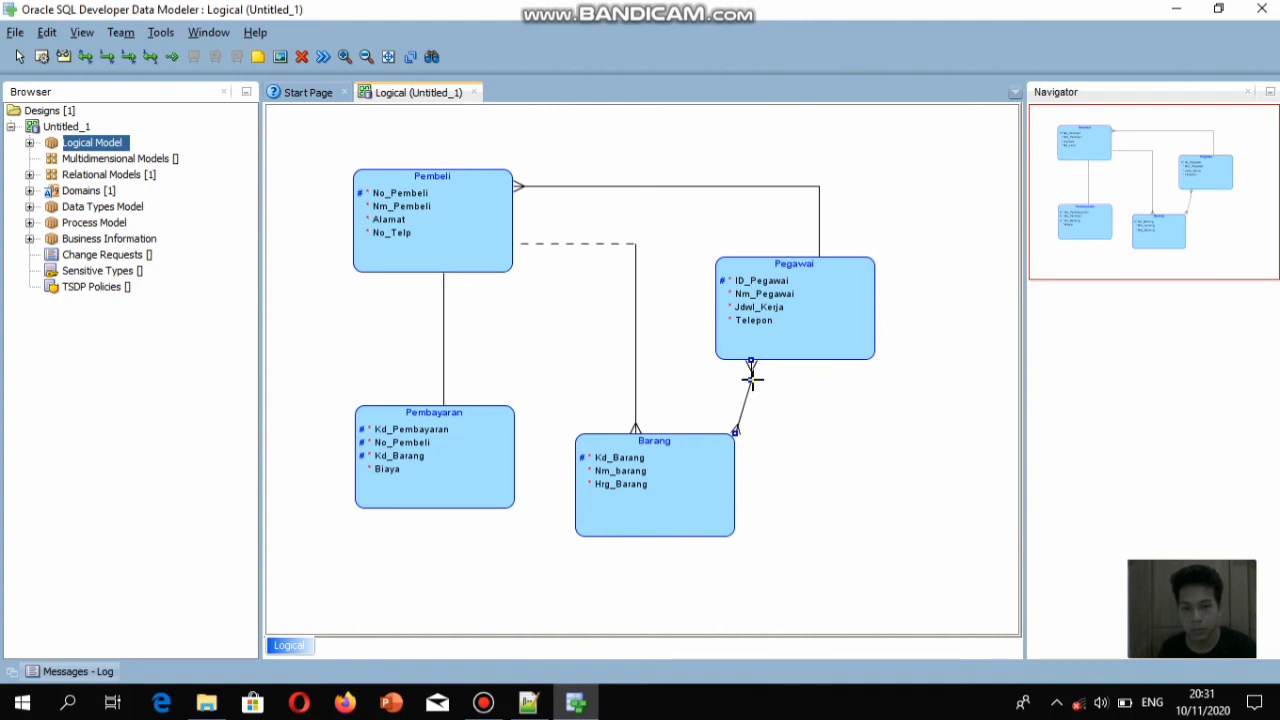
drag(751, 380, 826, 505)
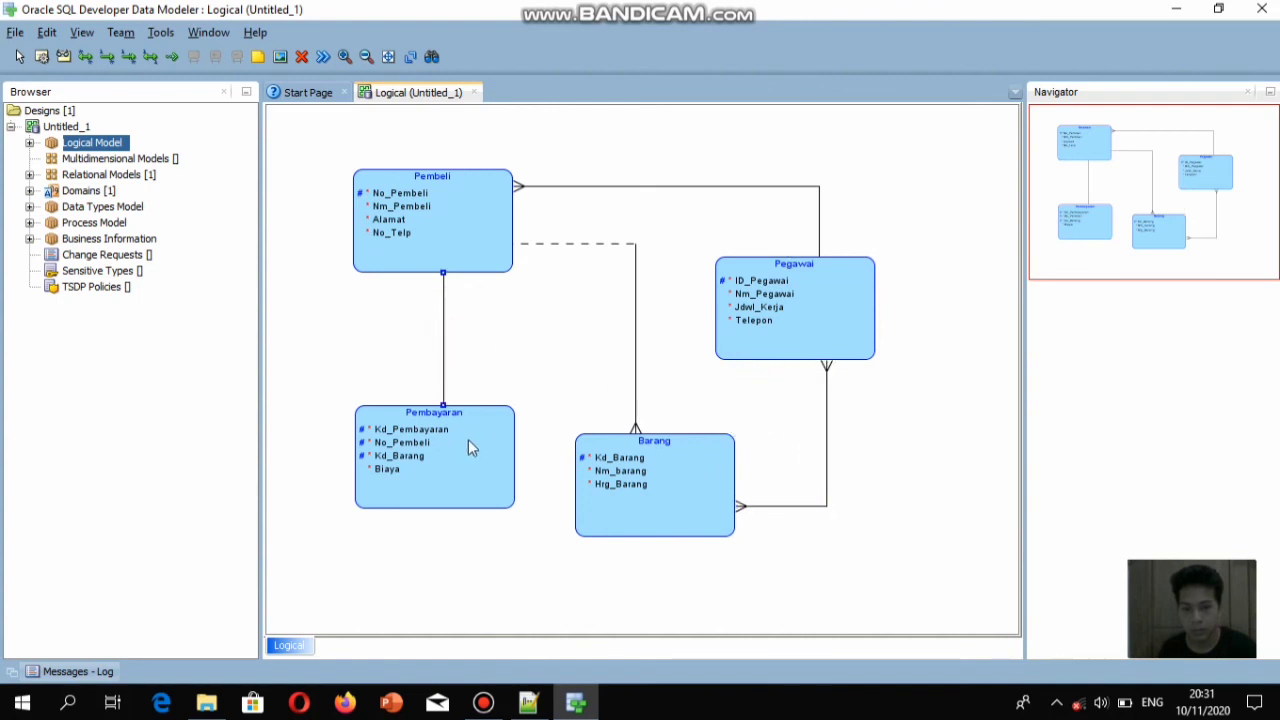
Move Pembayaran lower and further left, then add an elbow to the Pembeli–Pembayaran relation line and route it at a right angle
drag(471, 449, 403, 497)
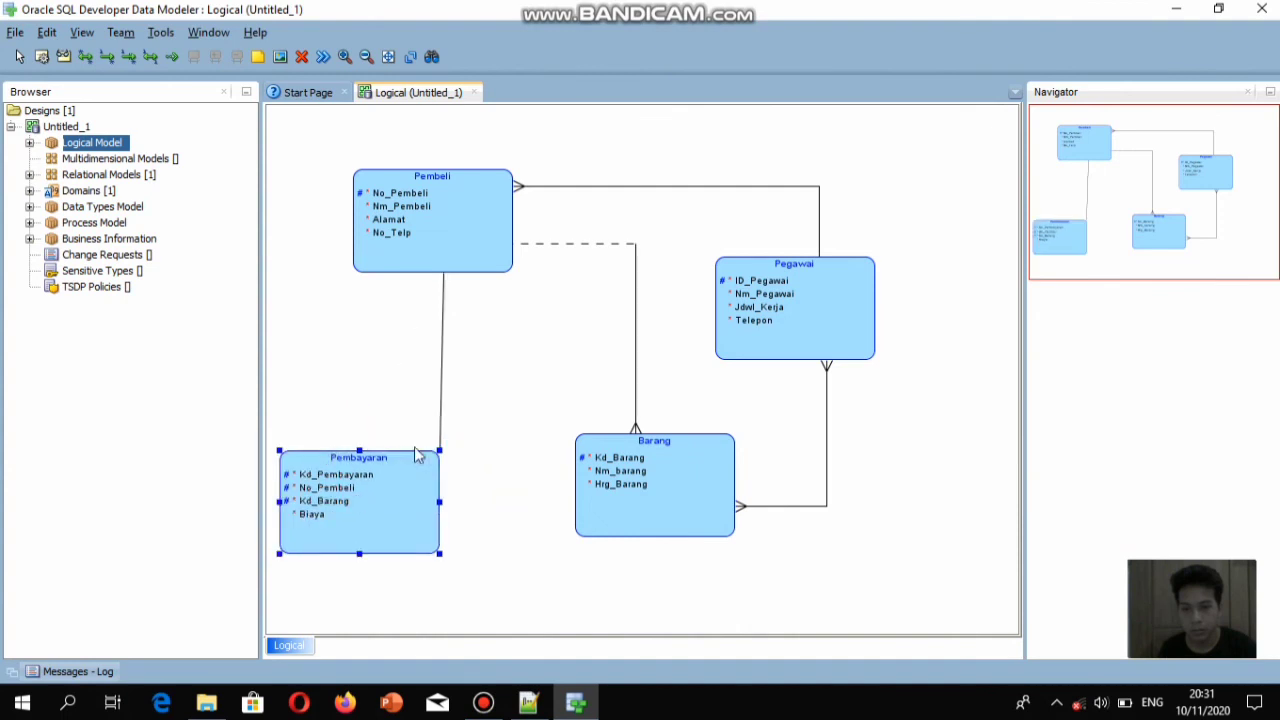
right_click(443, 323)
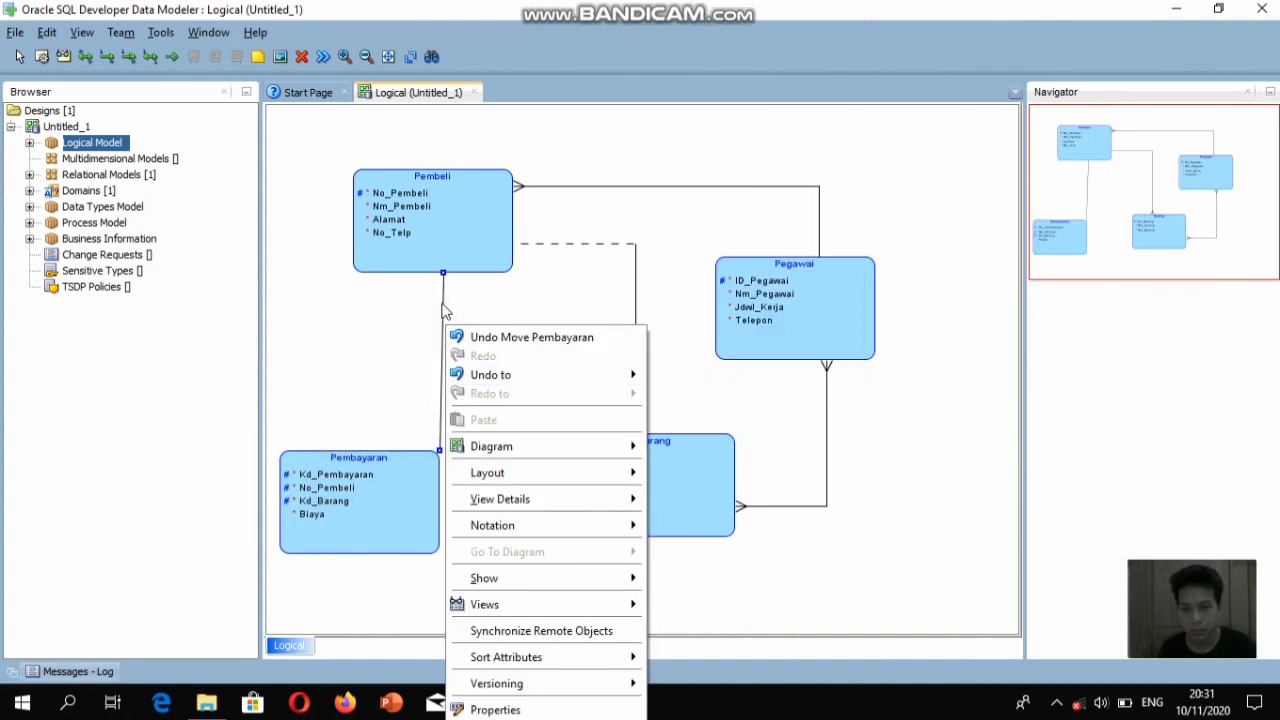
click(444, 306)
right_click(444, 304)
click(482, 398)
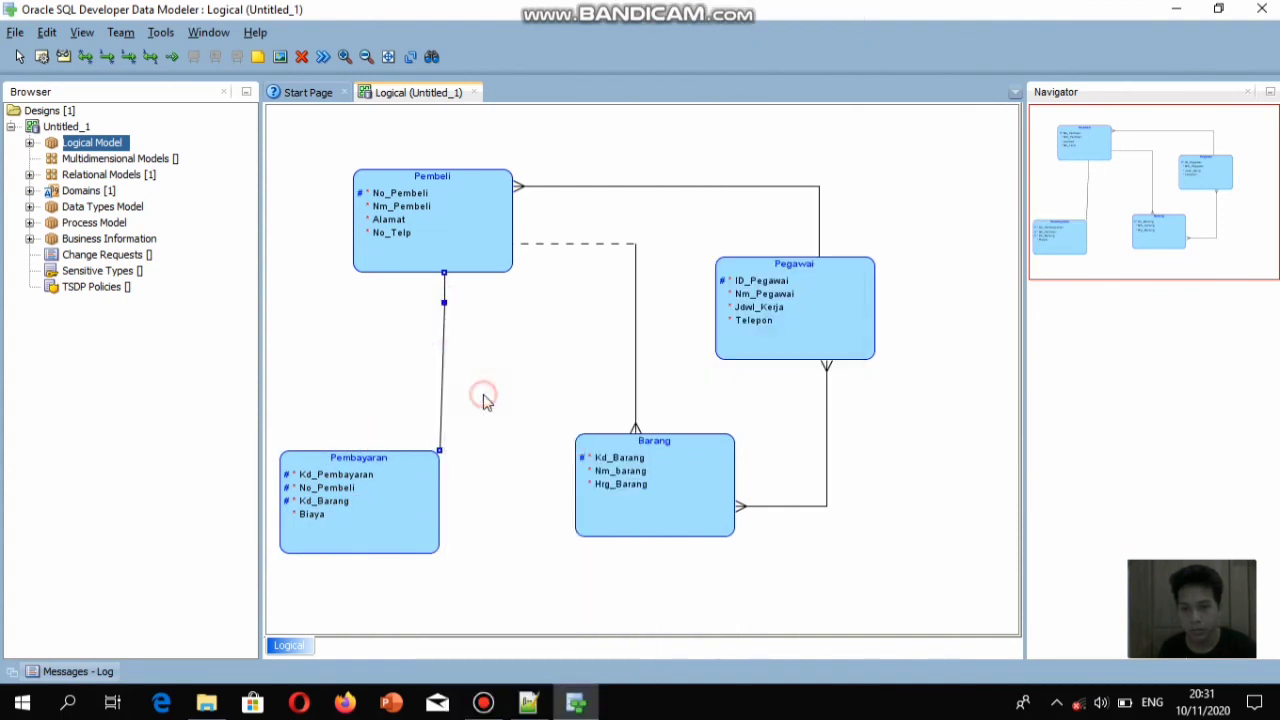
drag(444, 302, 468, 513)
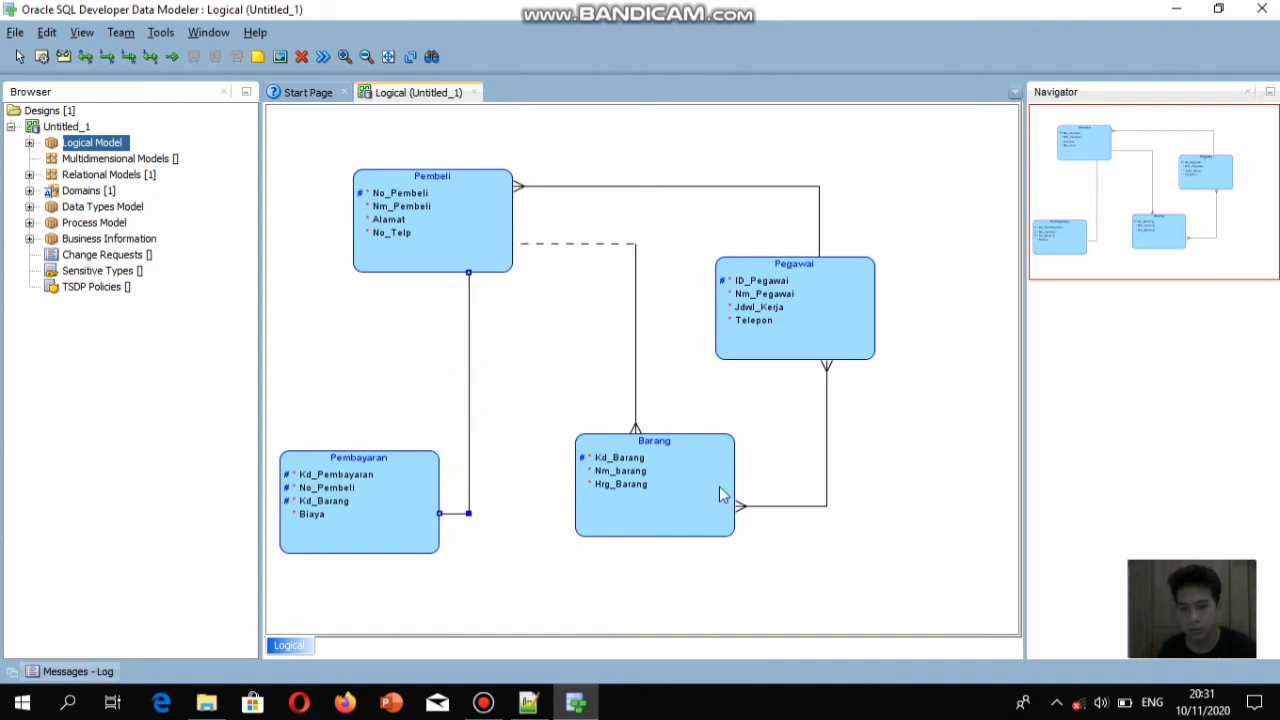
click(886, 530)
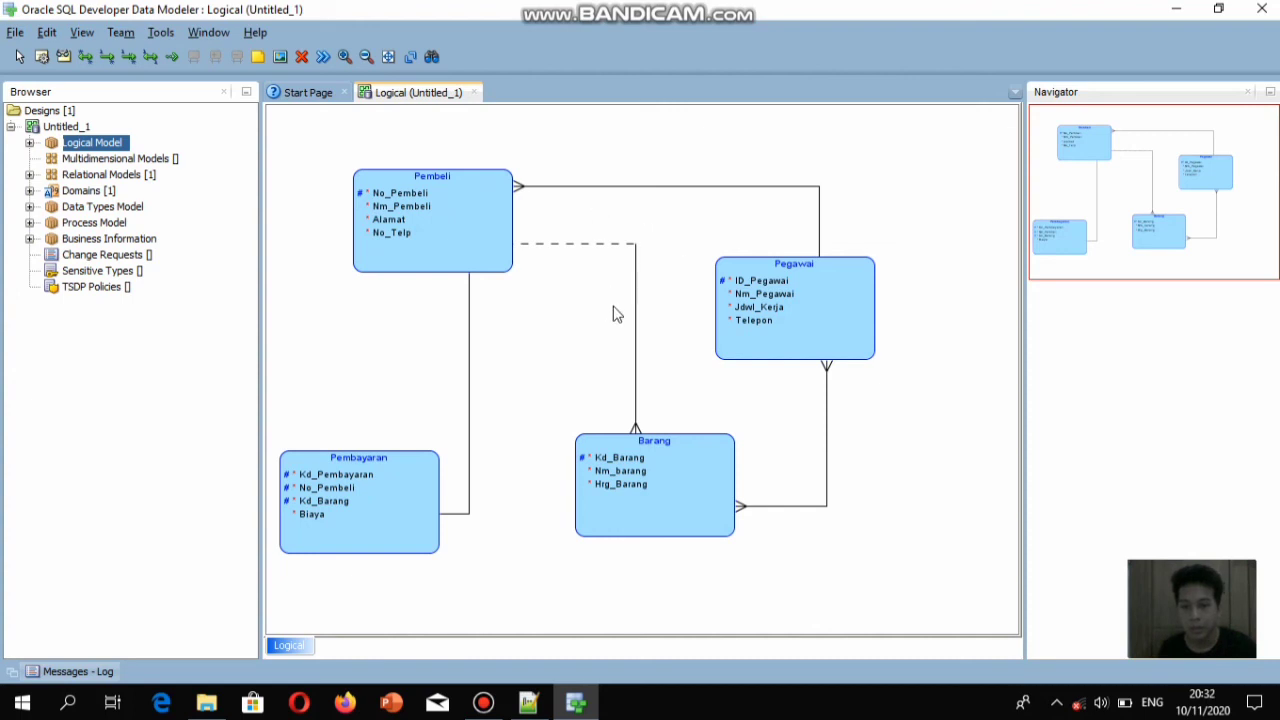
Show the relation labels on the logical diagram
right_click(880, 192)
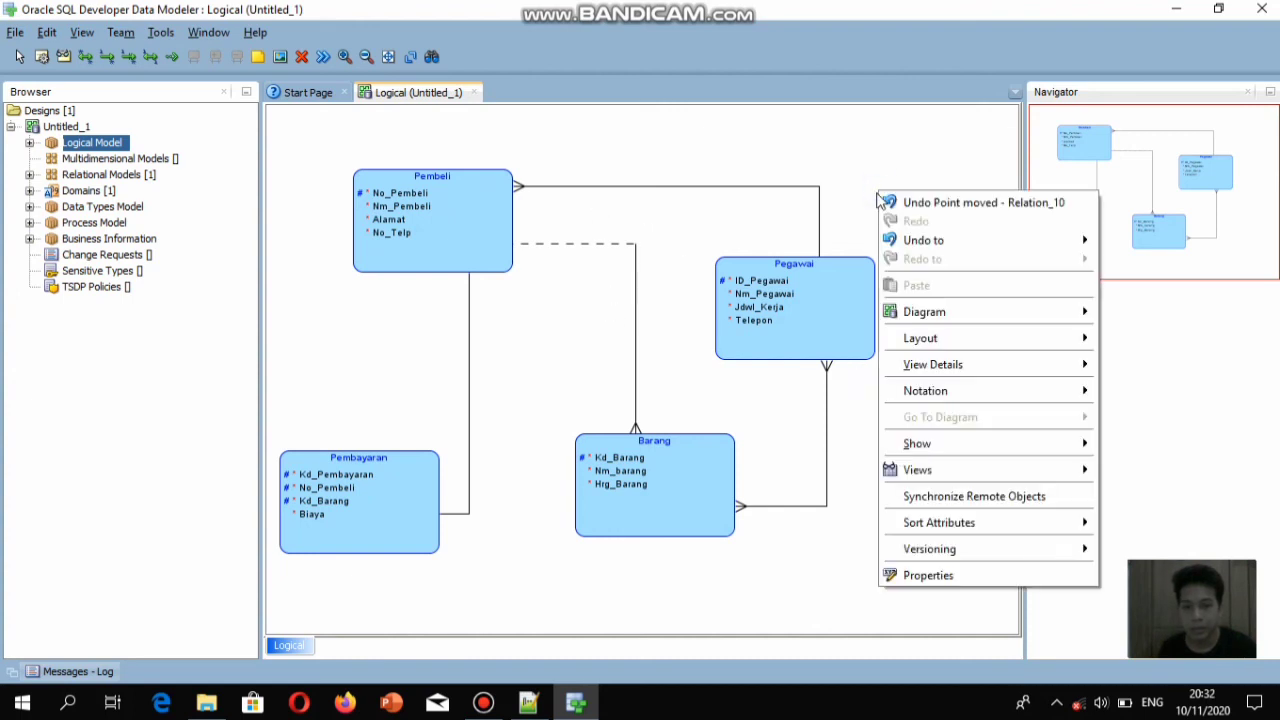
mouse_move(951, 450)
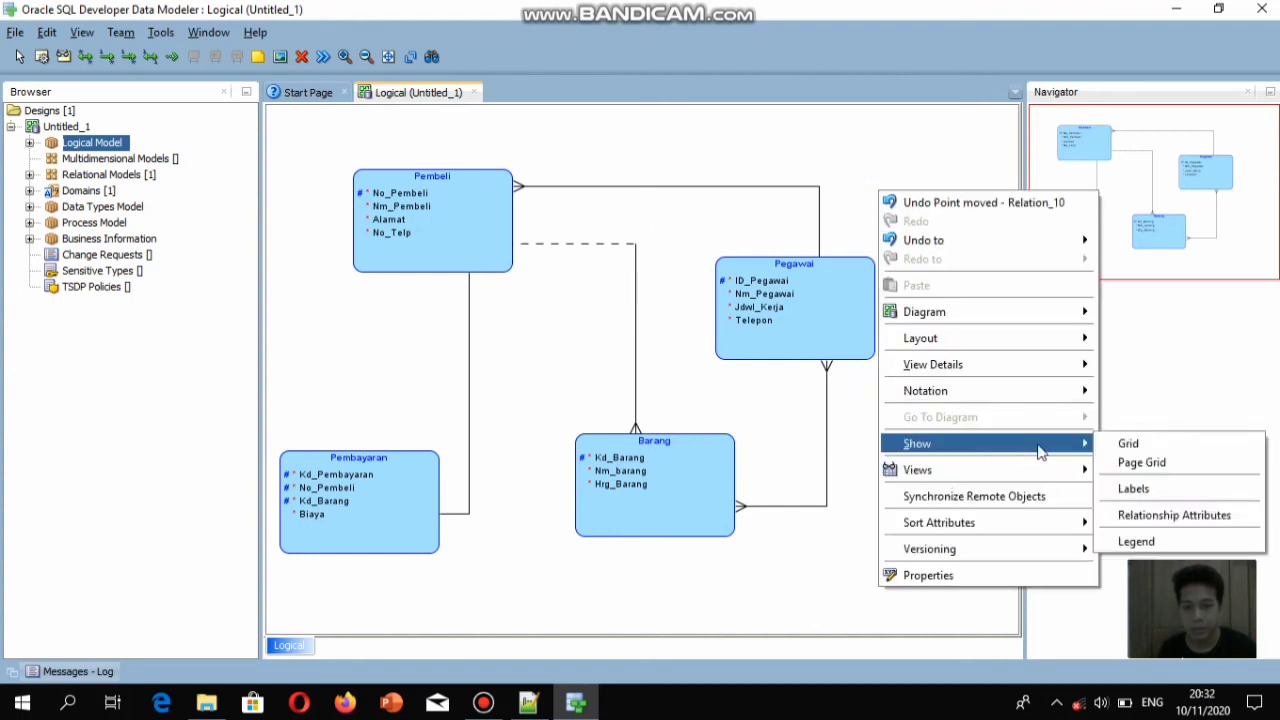
click(1132, 489)
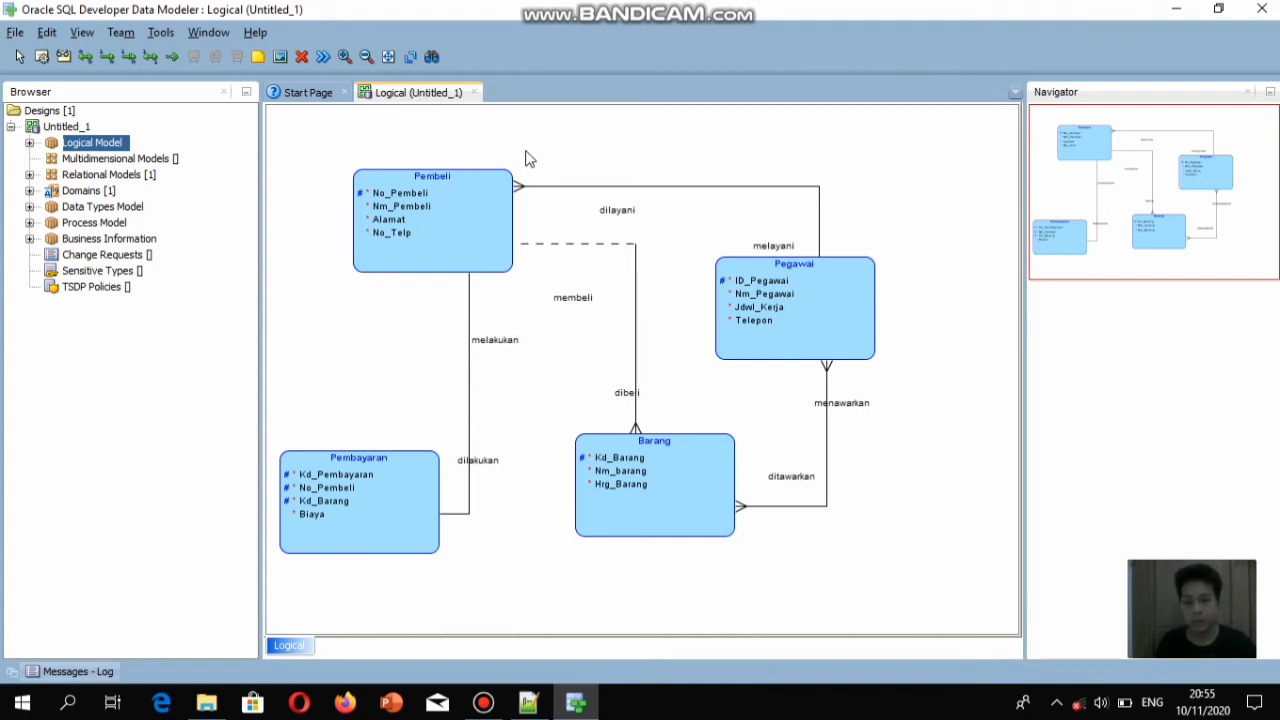
Engineer the whole logical model to the relational model Relational_1
click(324, 57)
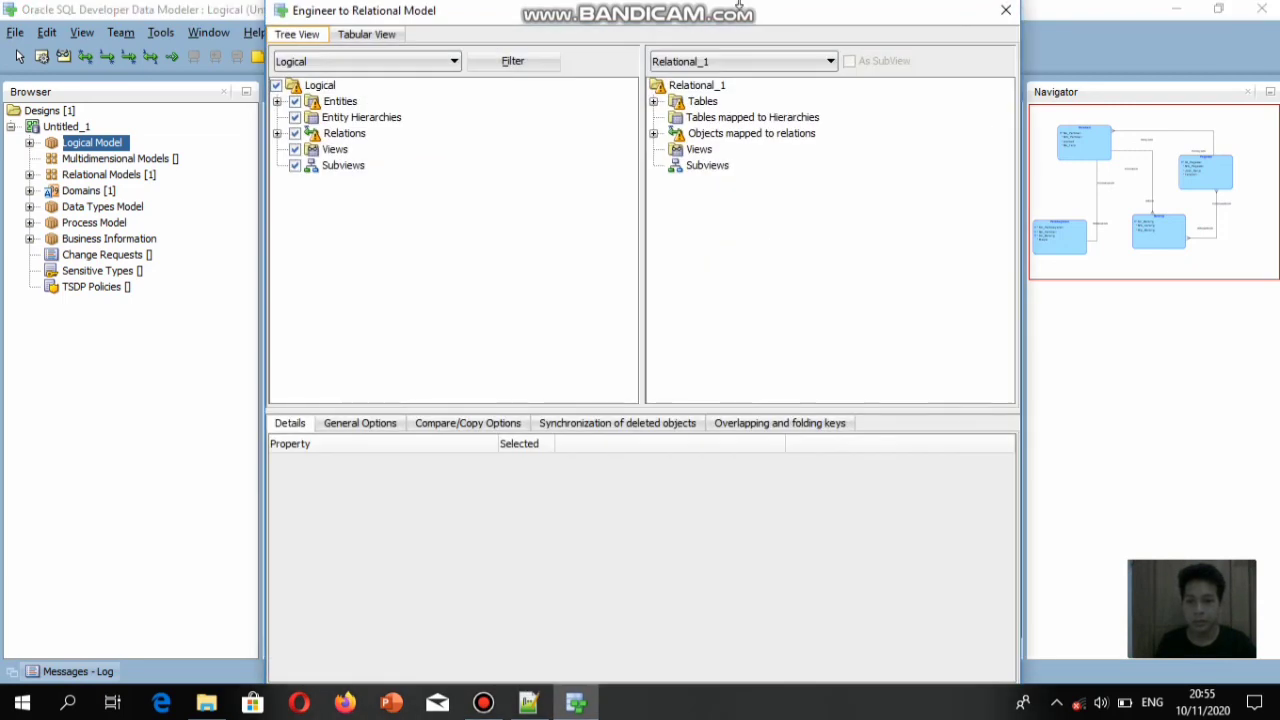
drag(738, 8, 714, 22)
click(477, 545)
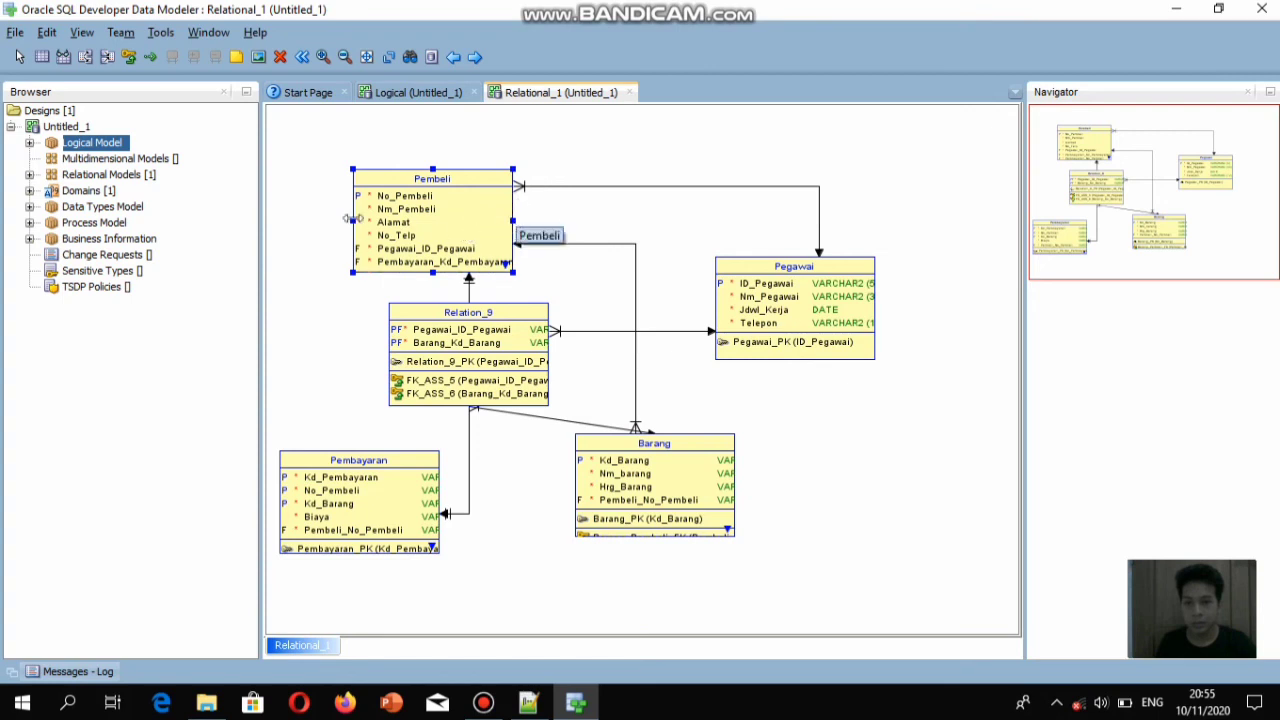
Widen the Pembeli and Pembayaran tables in the relational diagram to make room for their column data types
drag(350, 218, 278, 220)
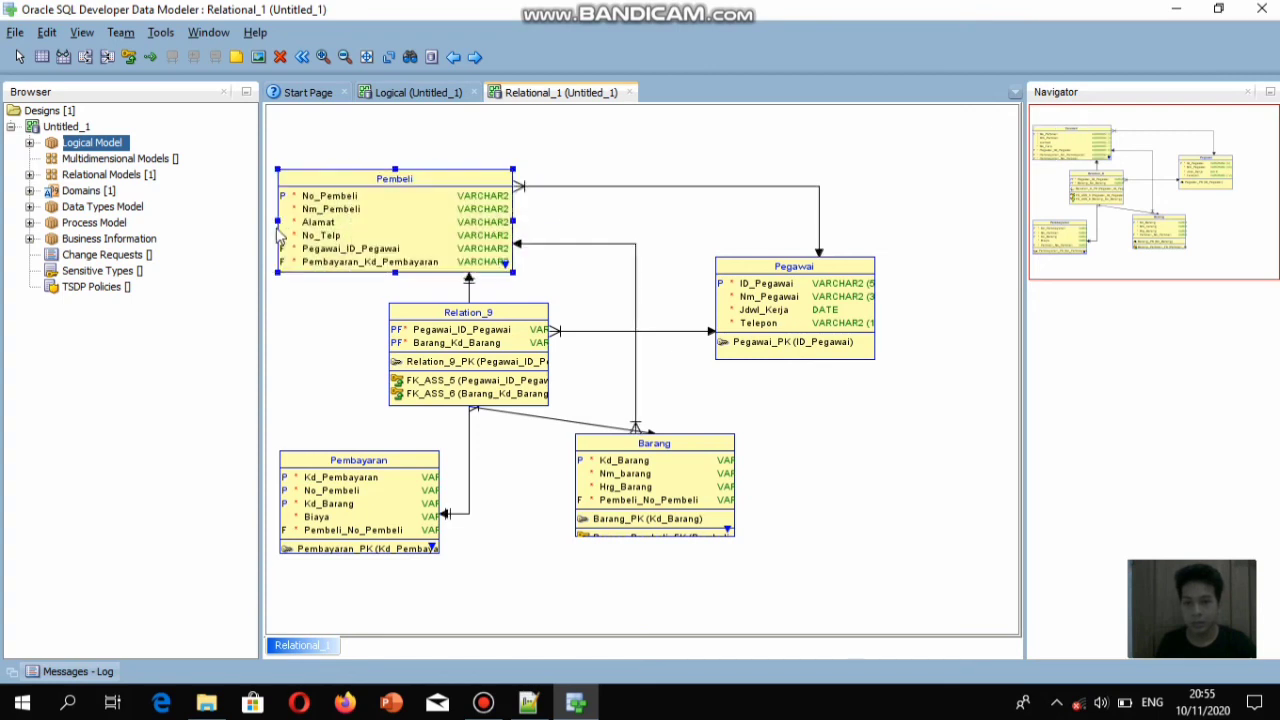
click(481, 334)
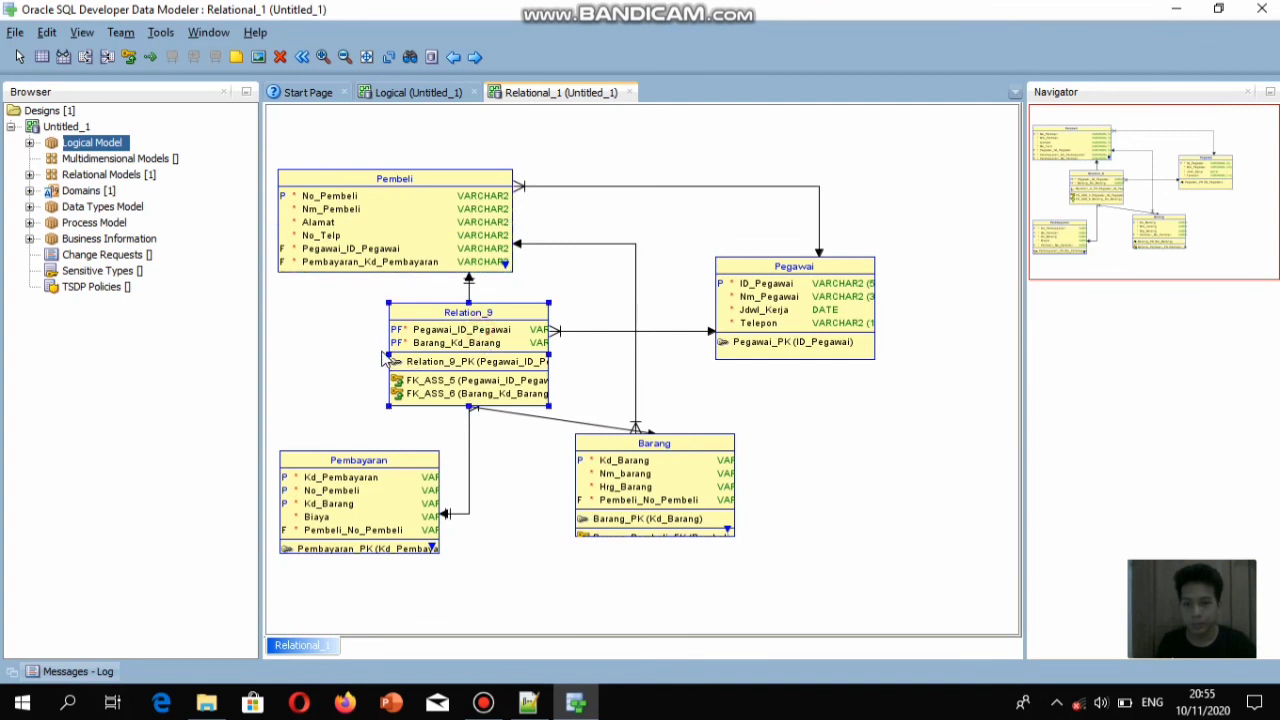
click(366, 460)
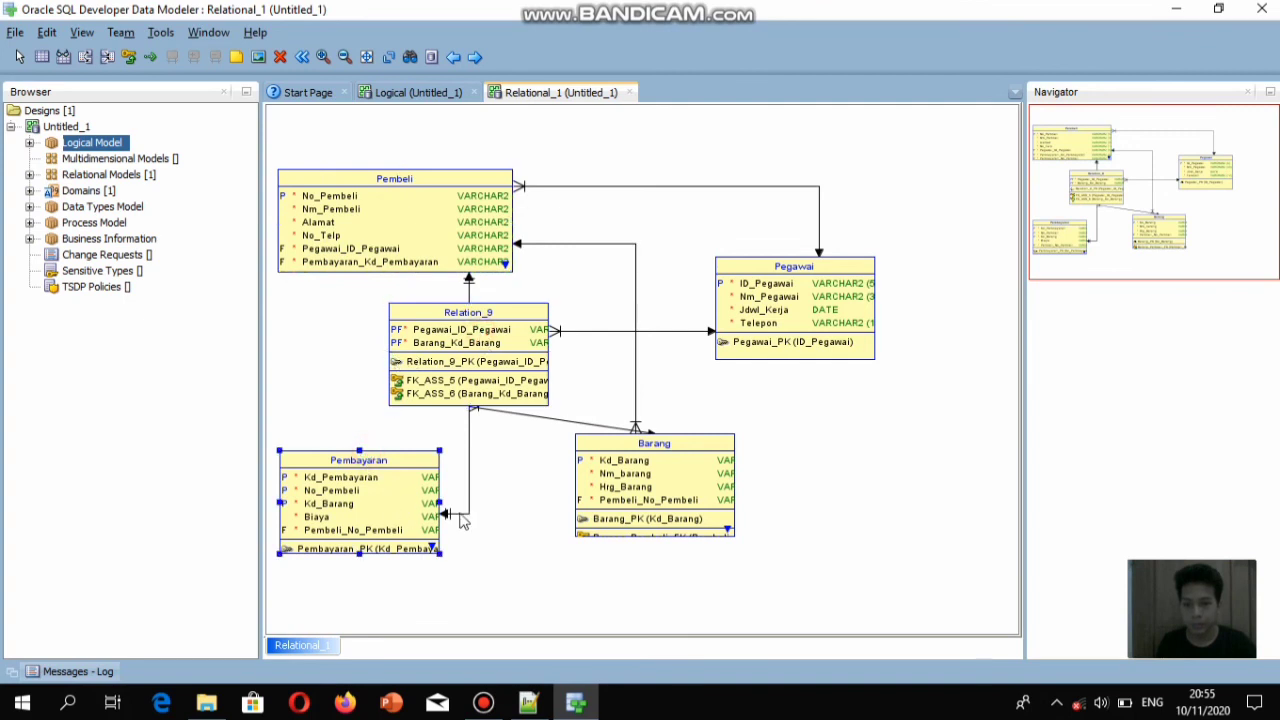
drag(440, 503, 472, 503)
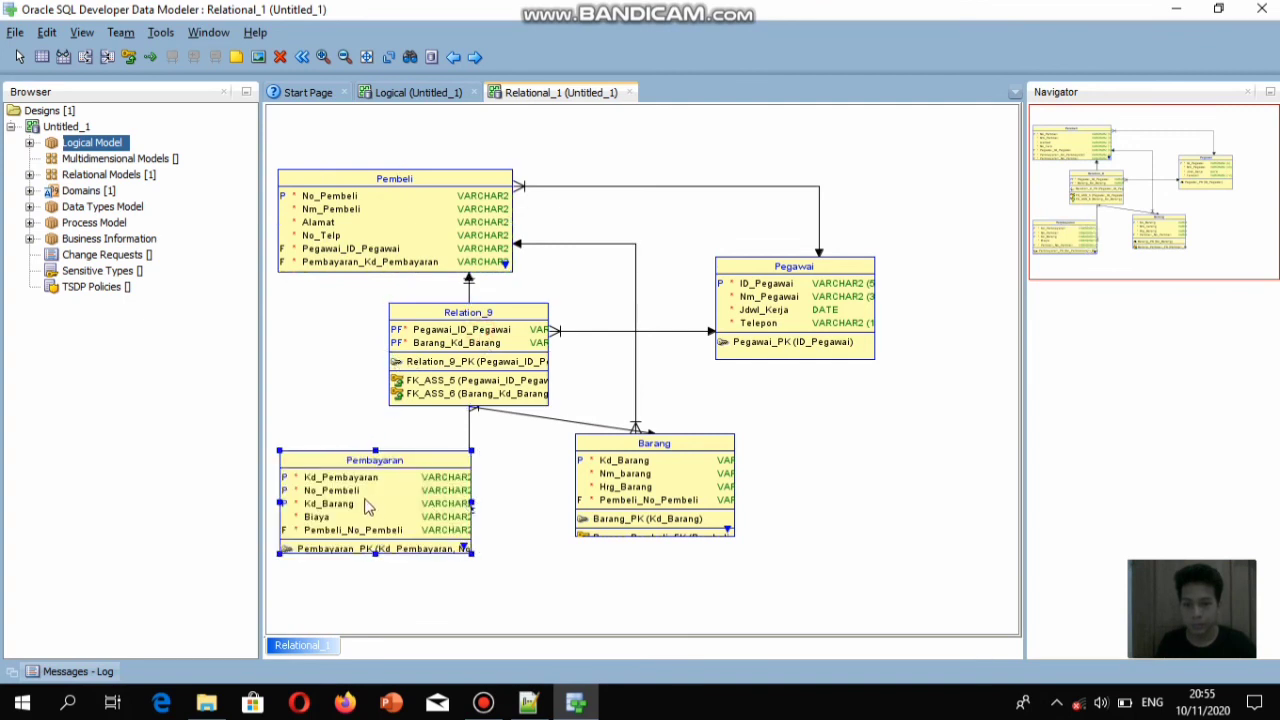
drag(281, 503, 277, 503)
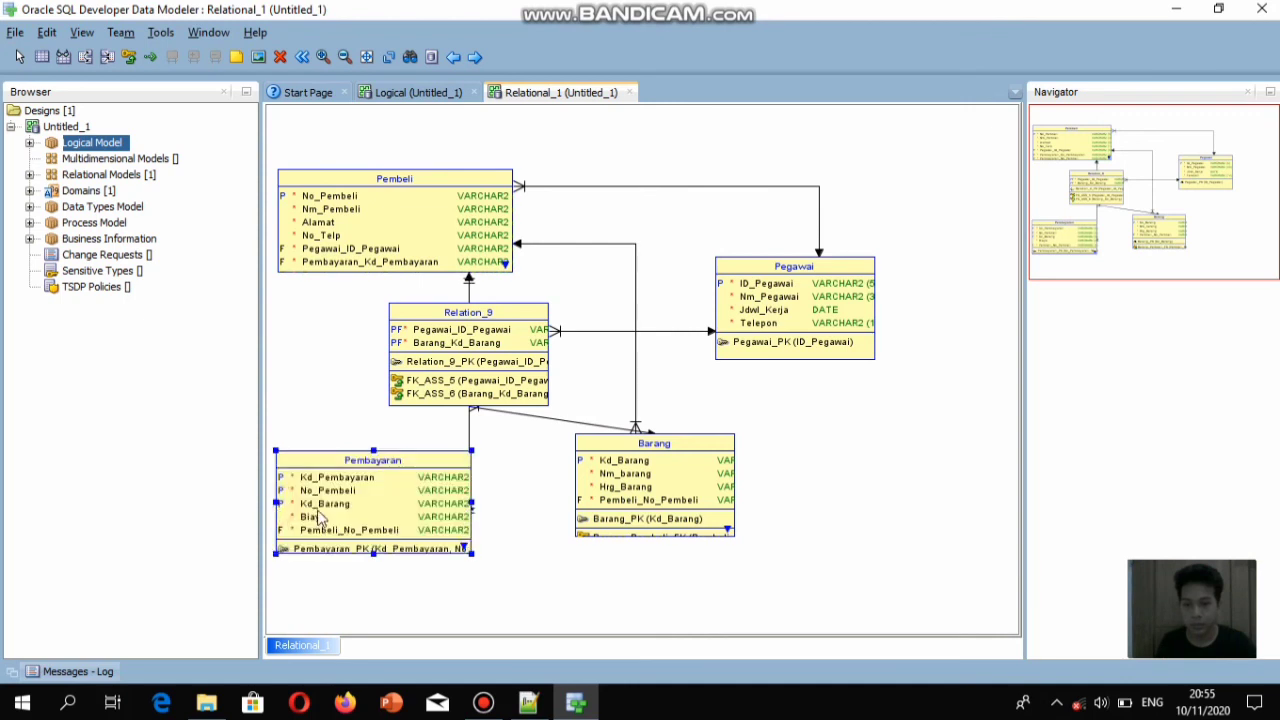
Enlarge the Barang table in width and height to fit its full data types and foreign key row
click(650, 493)
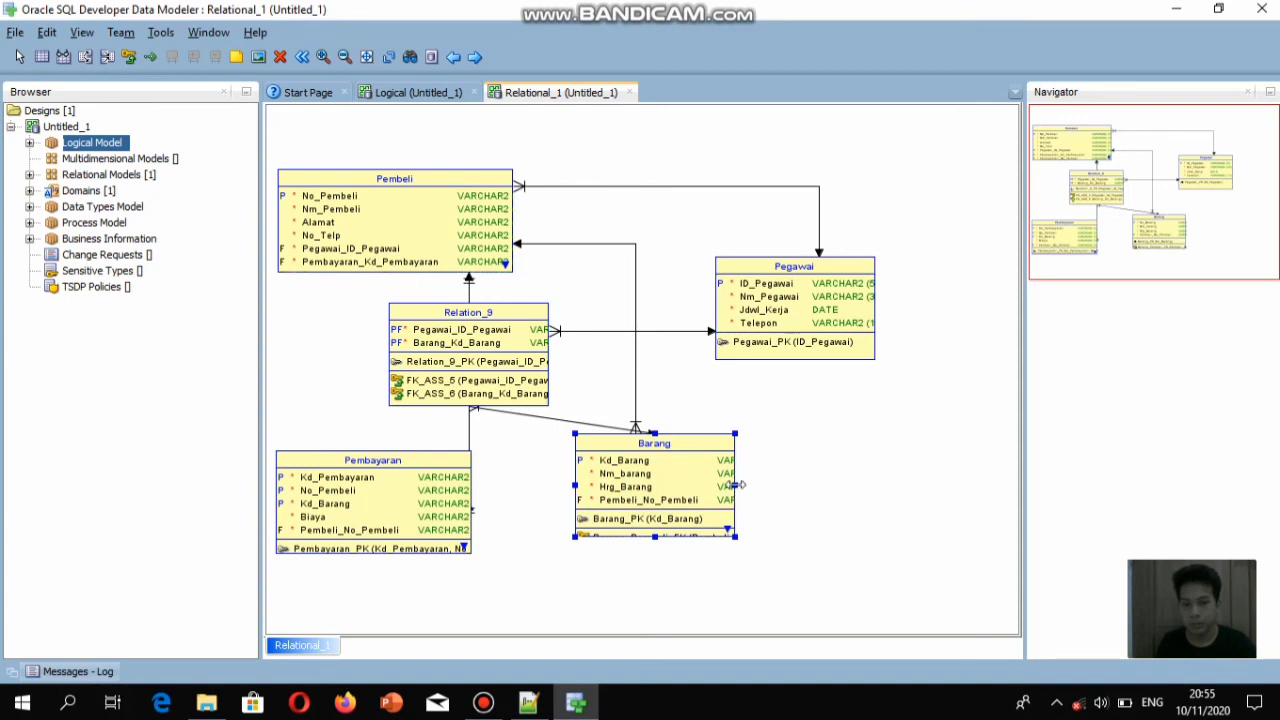
drag(738, 485, 821, 486)
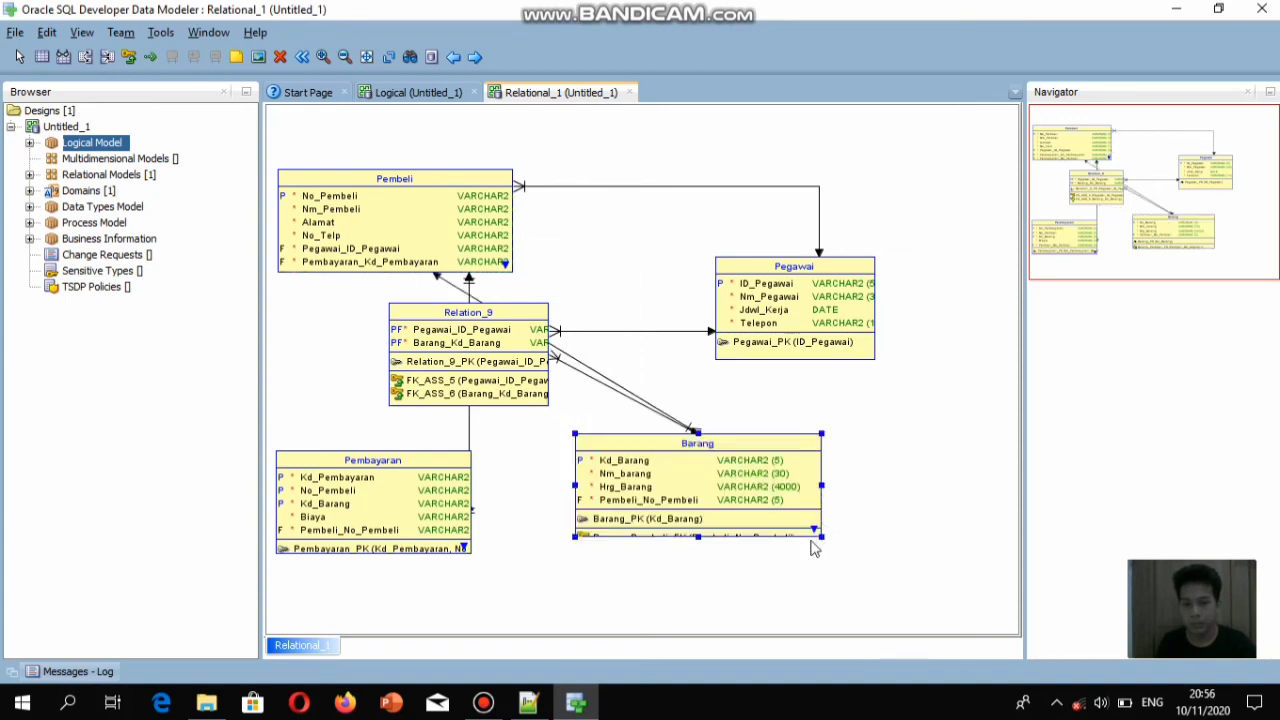
drag(697, 537, 697, 581)
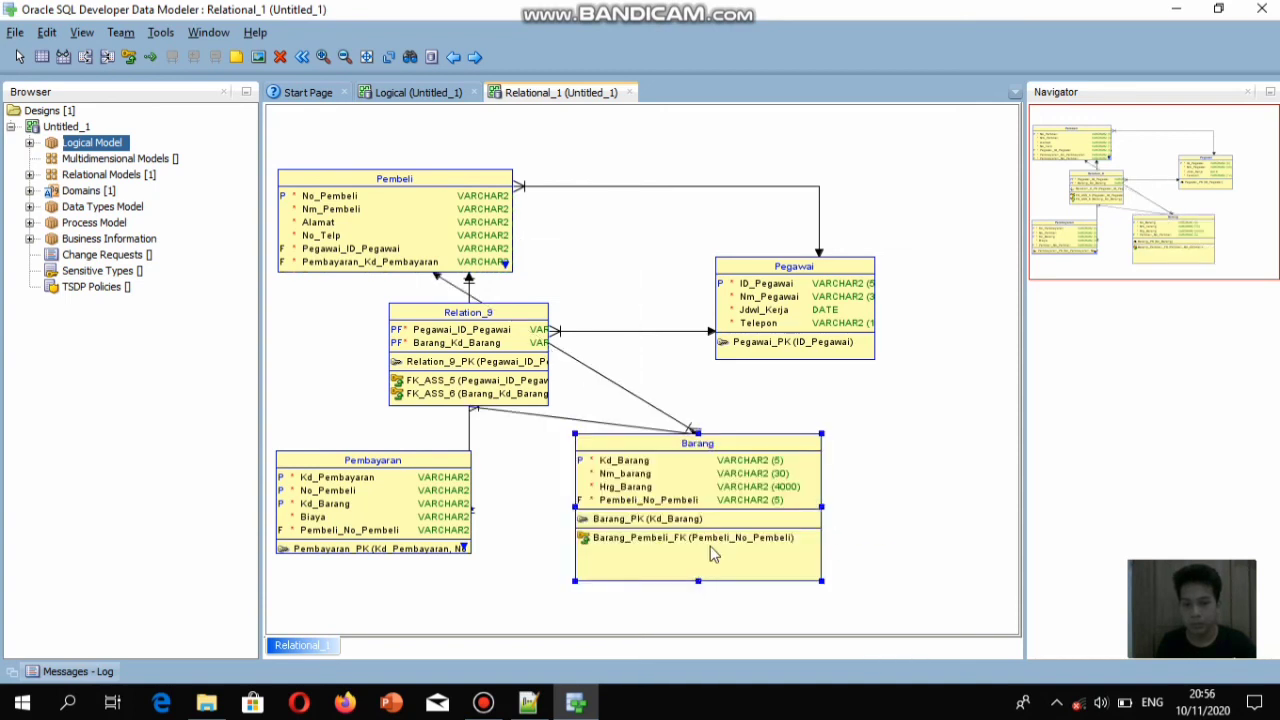
Widen the Pegawai and Relation_9 tables to fit their full column data types
click(808, 346)
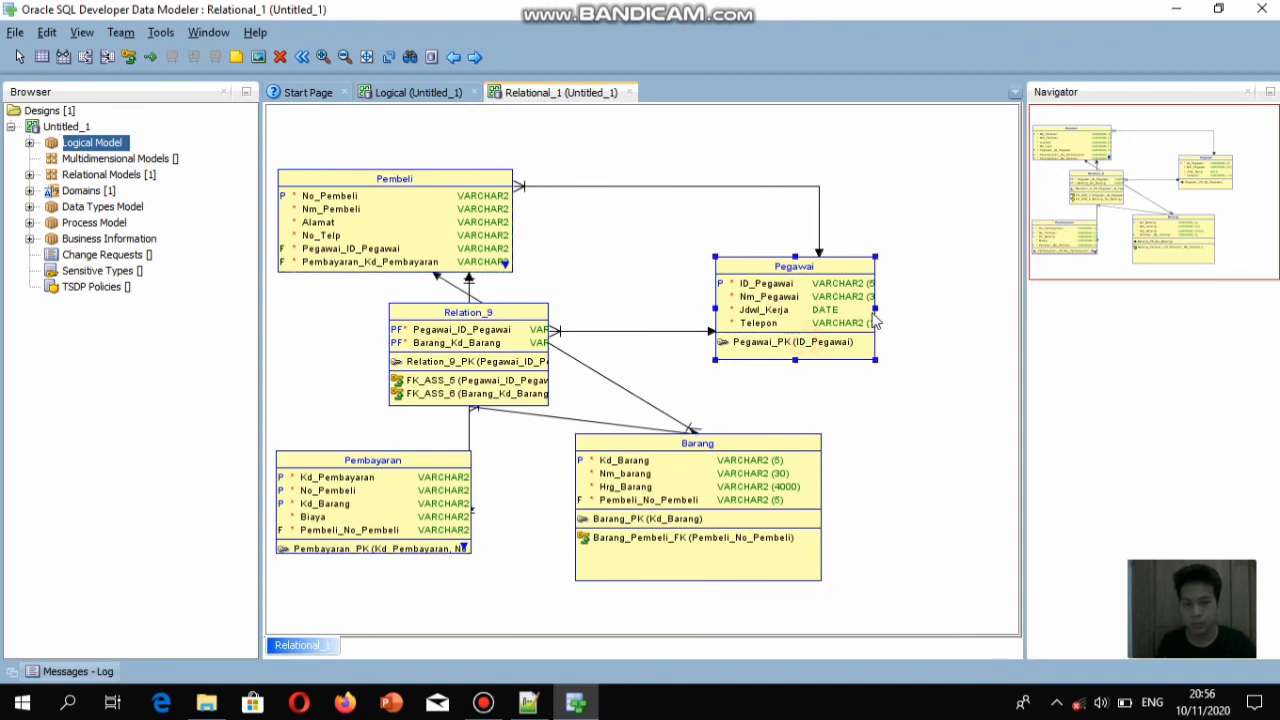
drag(875, 308, 947, 307)
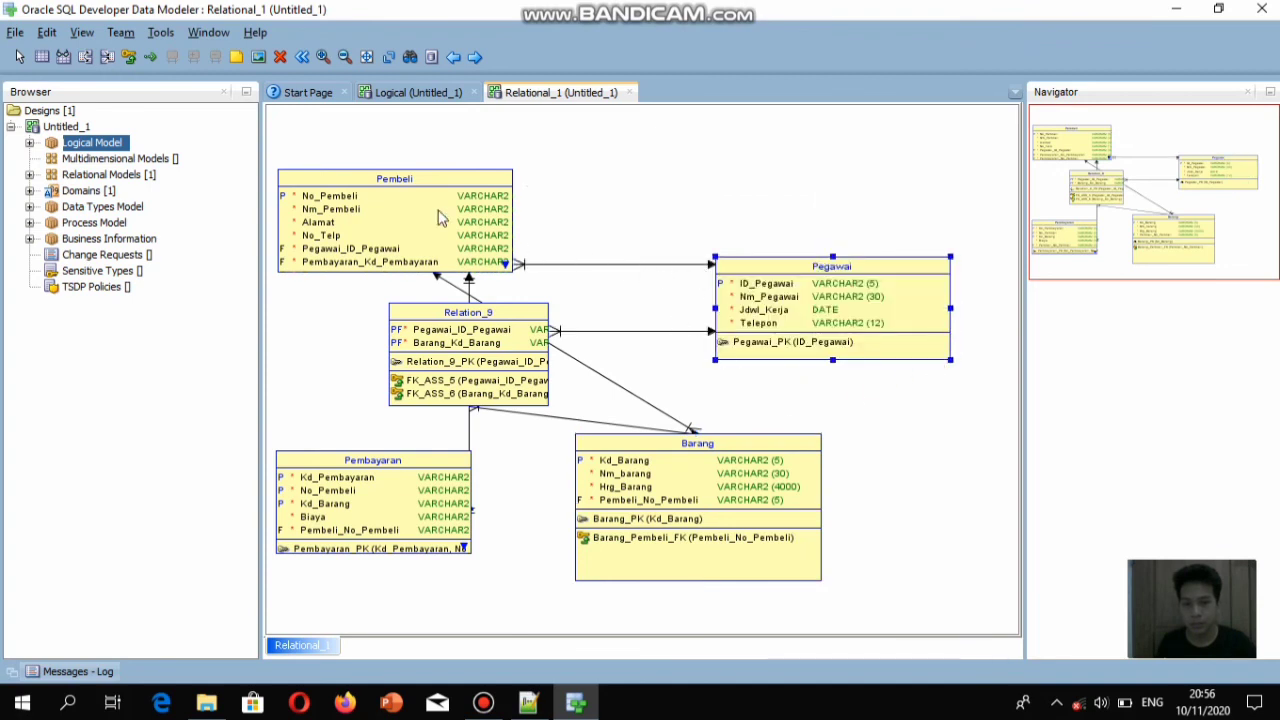
click(482, 366)
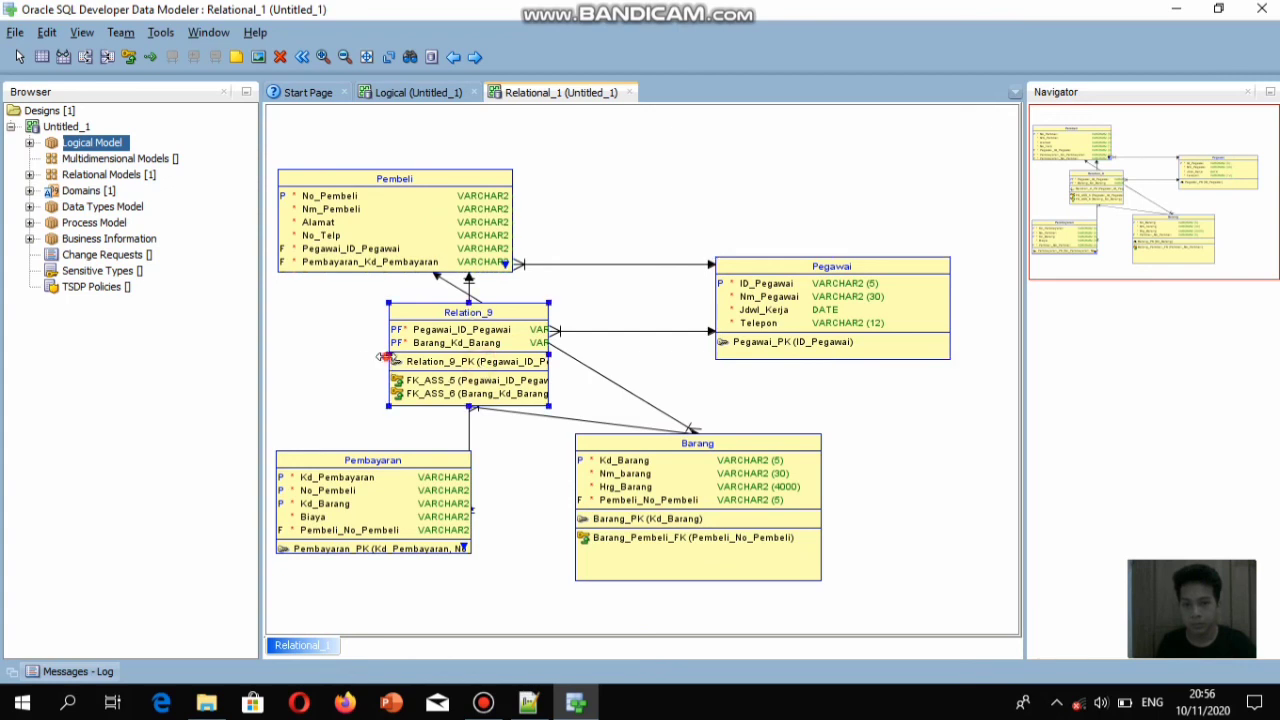
drag(388, 358, 311, 358)
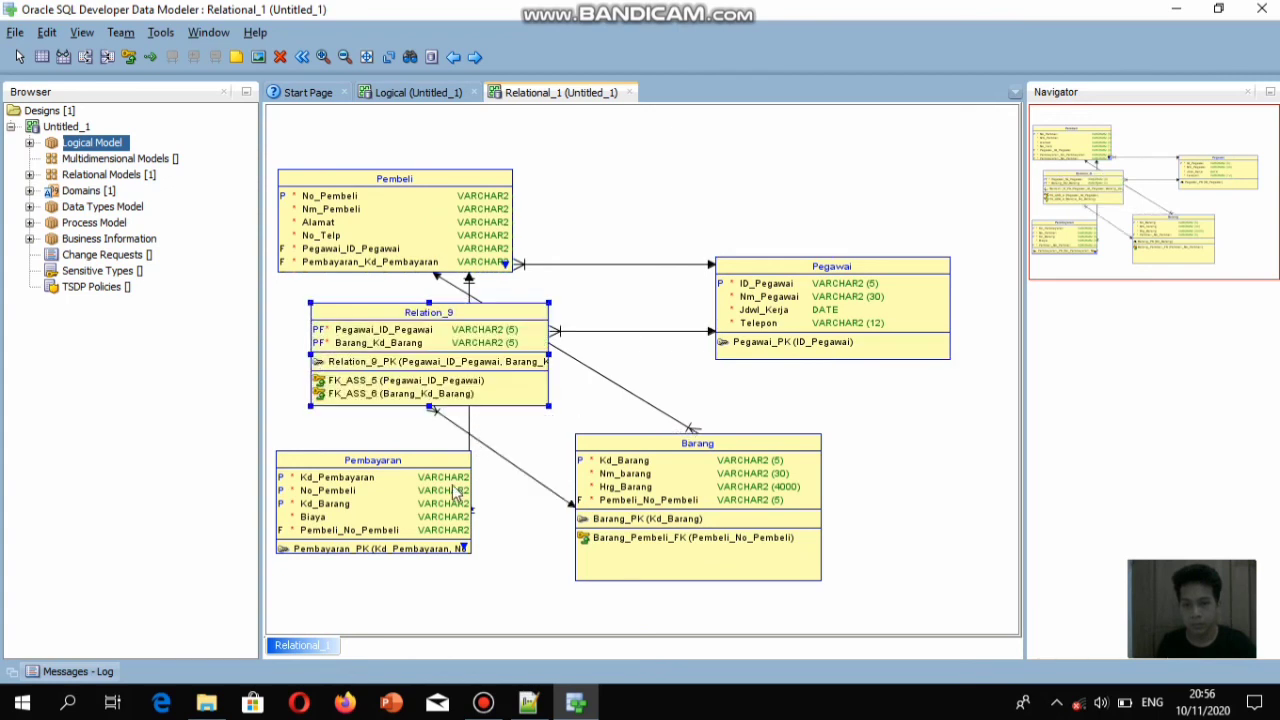
Widen the Pembayaran table further to fit the data type lengths and deselect it
click(453, 490)
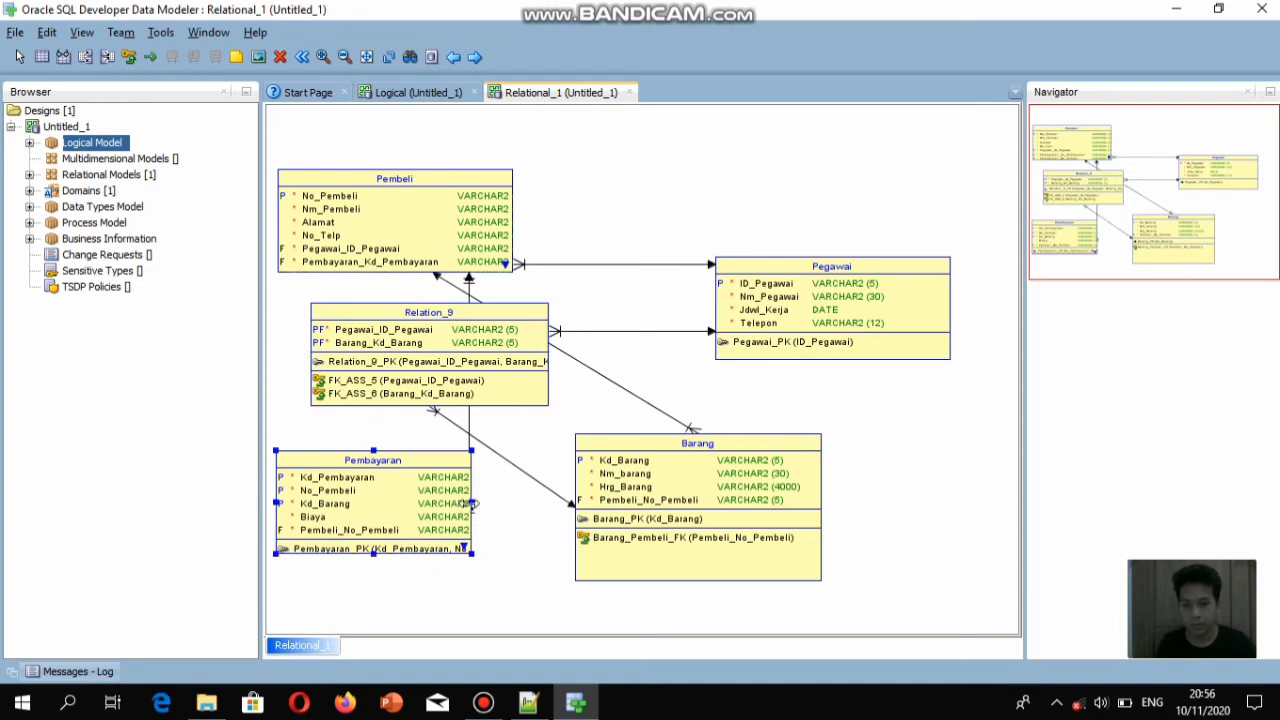
drag(473, 505, 510, 519)
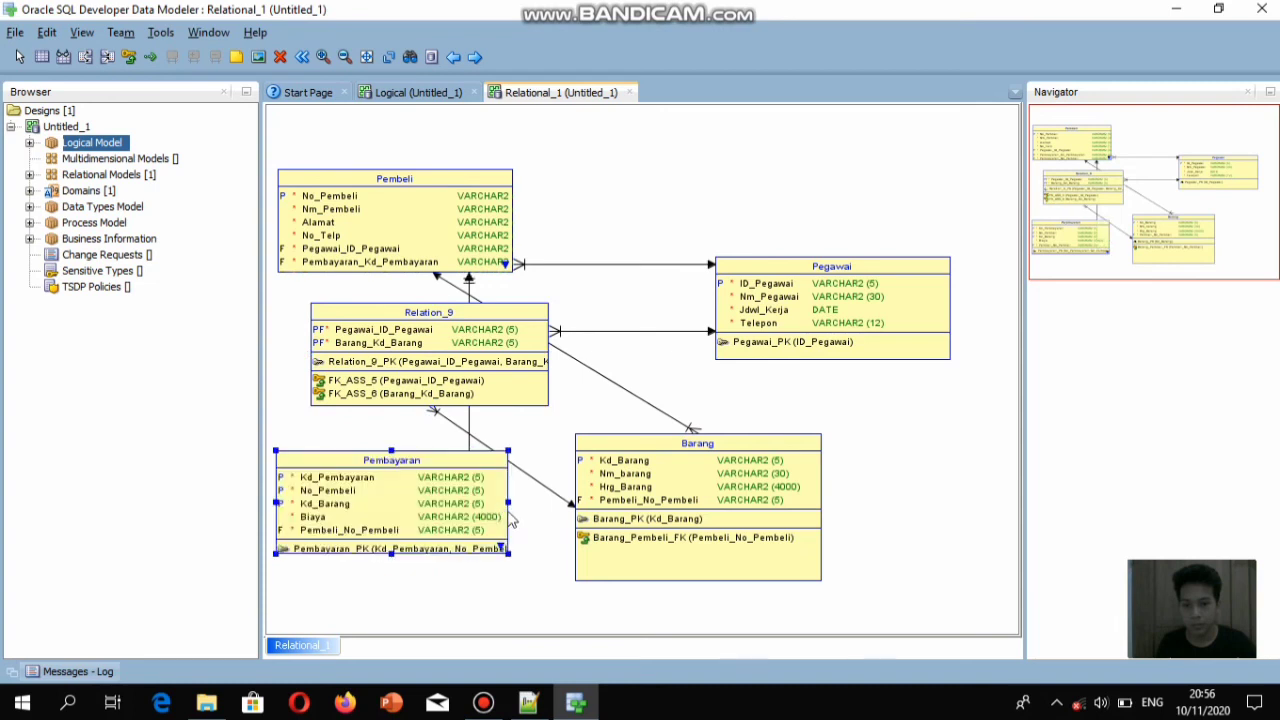
click(873, 457)
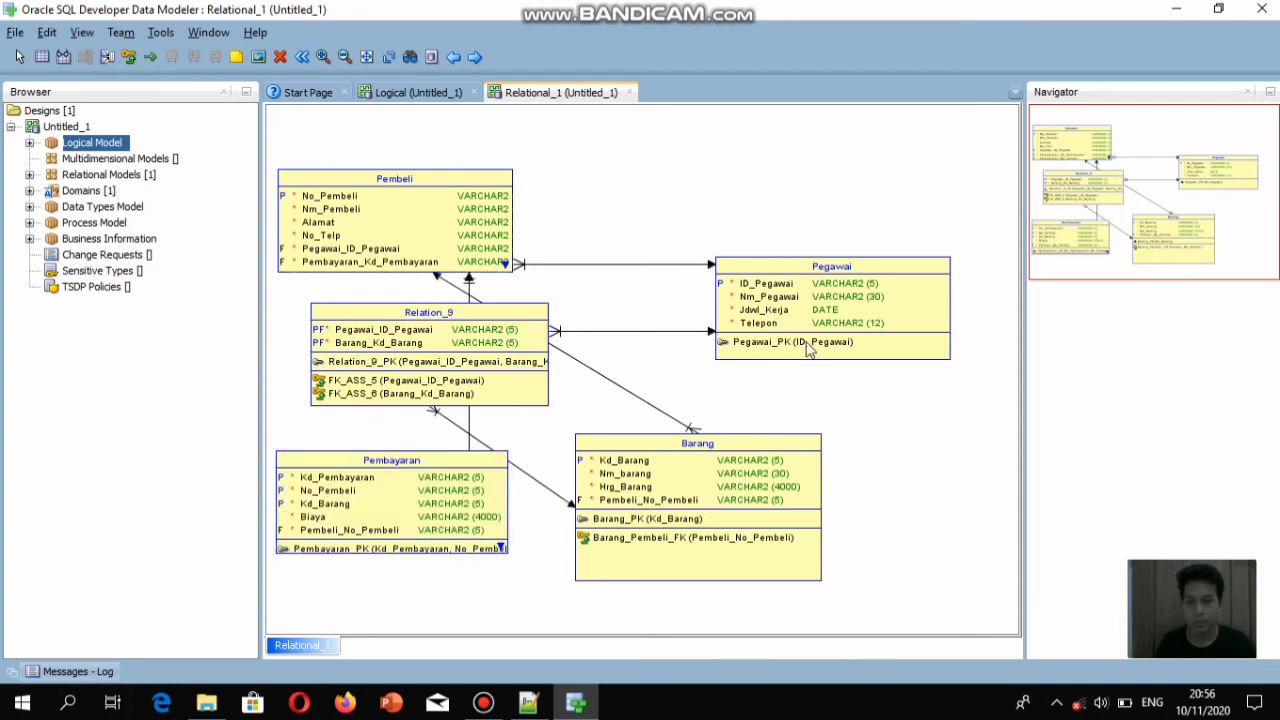